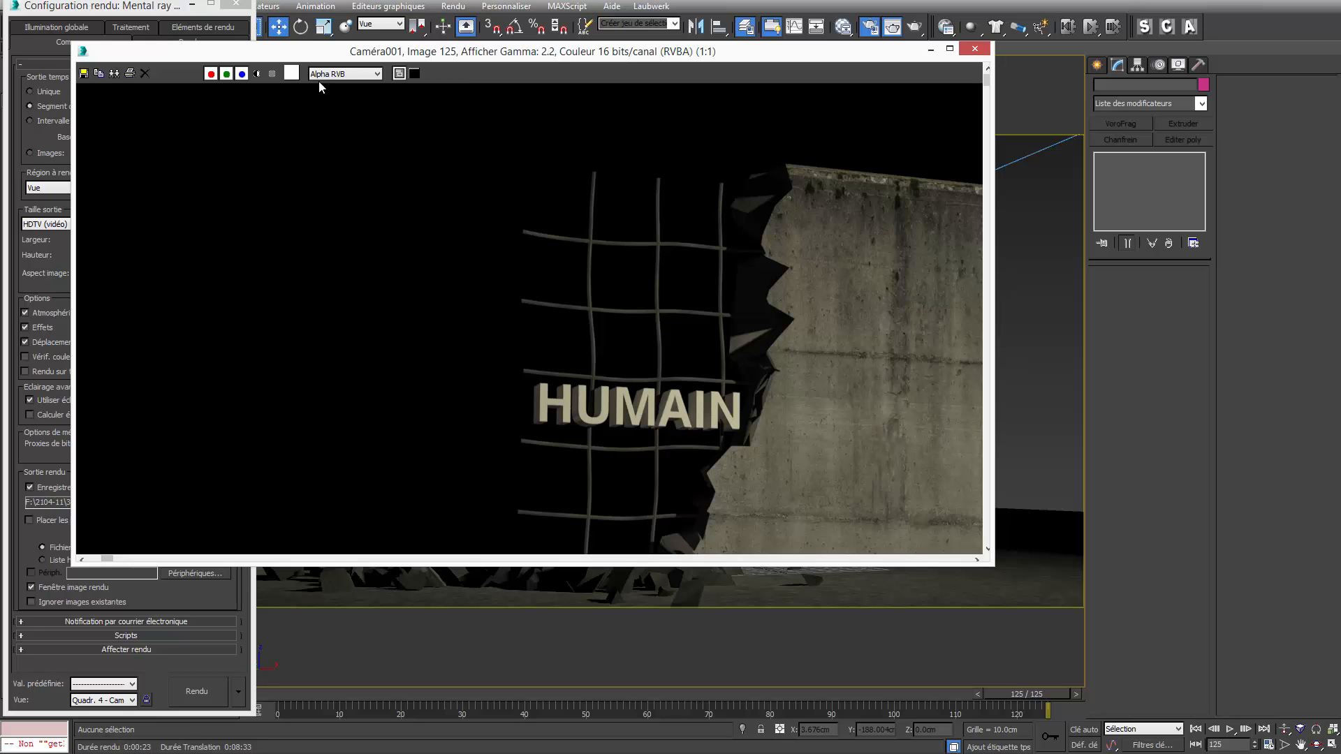
Step: View the whole rendered frame, close the render setup and rendered frame windows, and return the animation to frame 0
drag(325, 57, 500, 146)
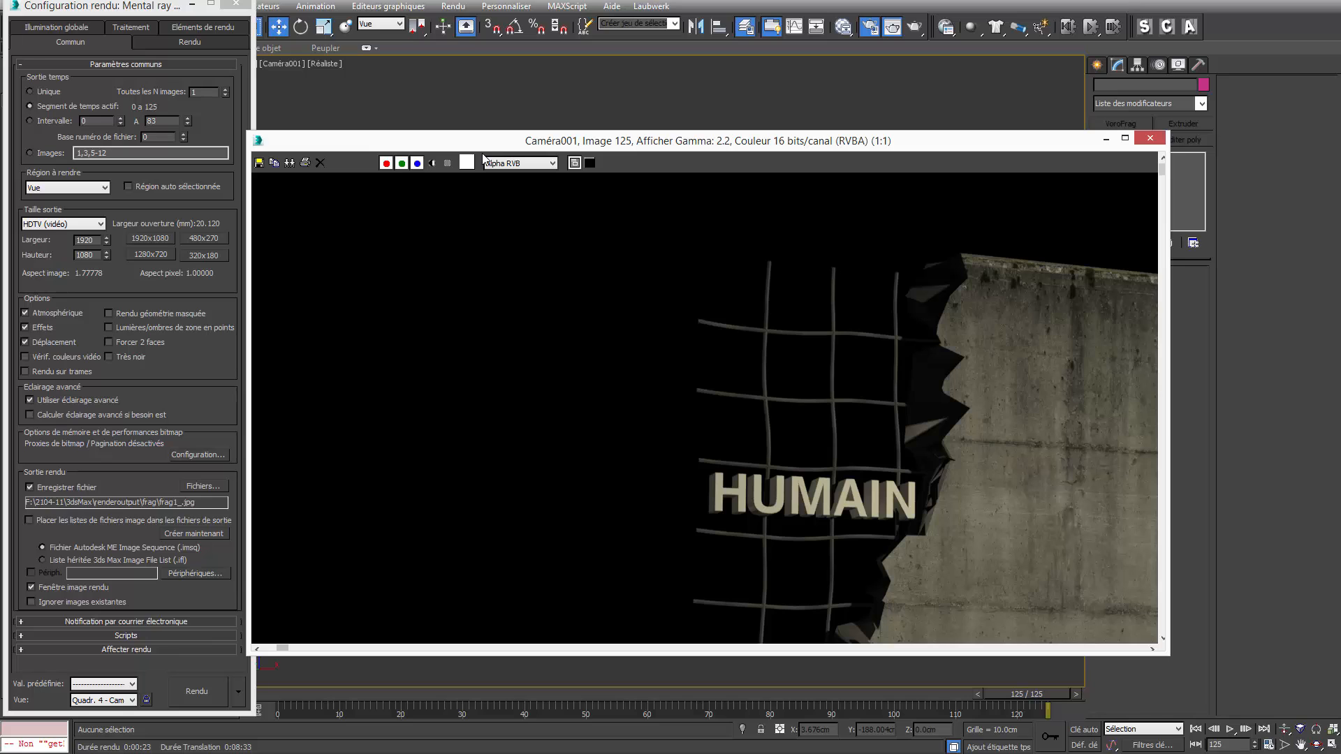
scroll(606, 218, down, 2)
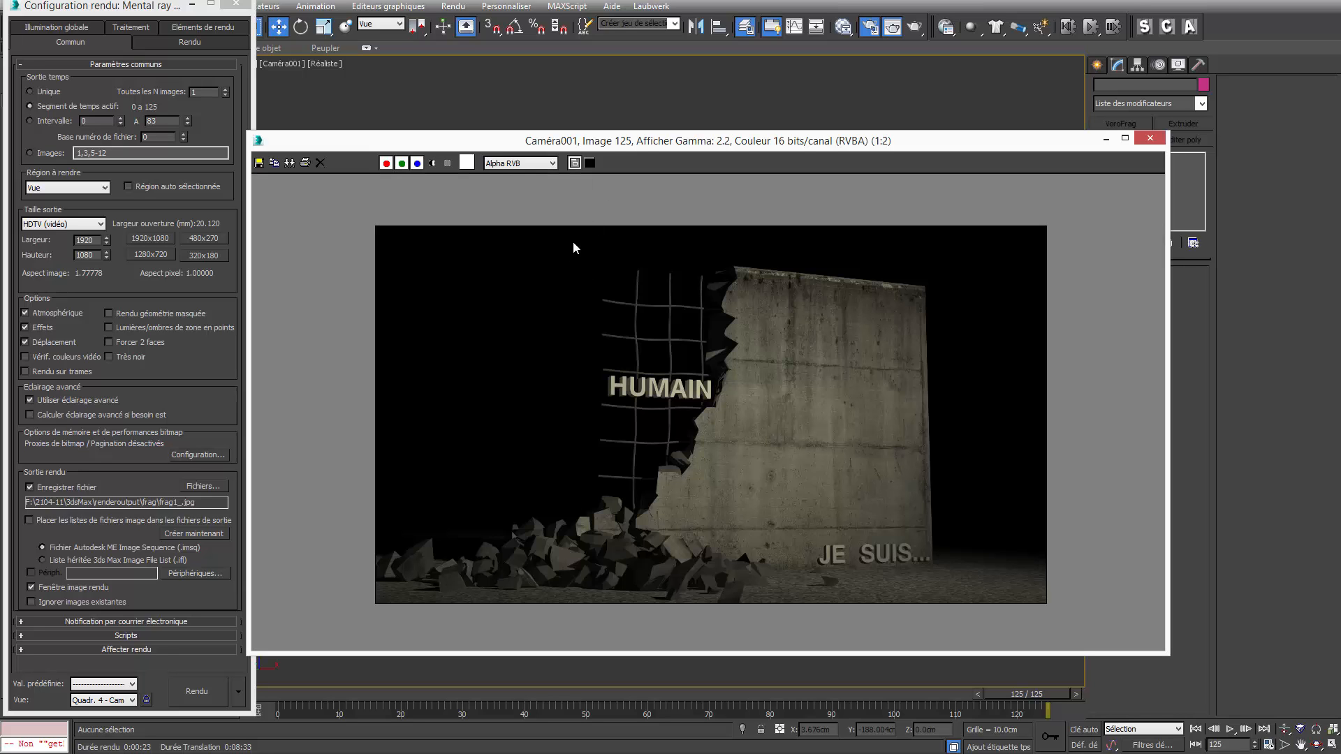
click(236, 2)
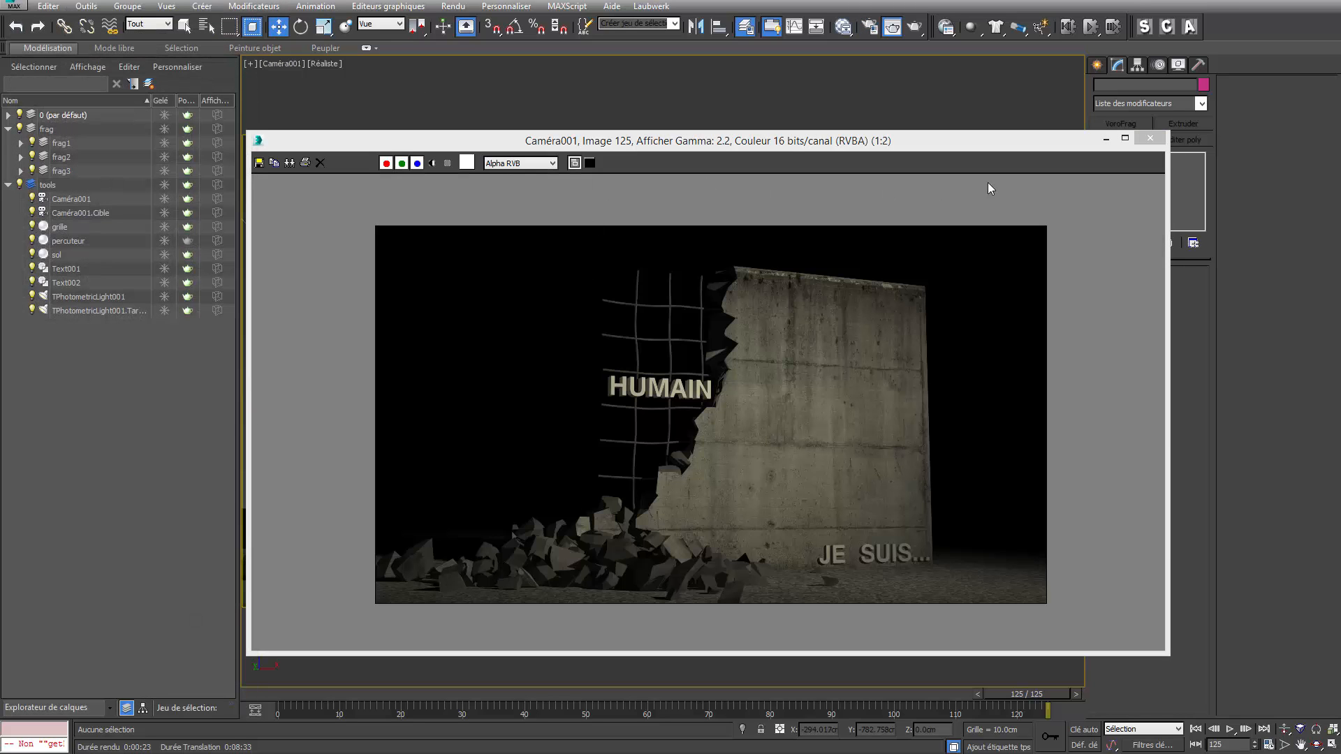
click(1141, 145)
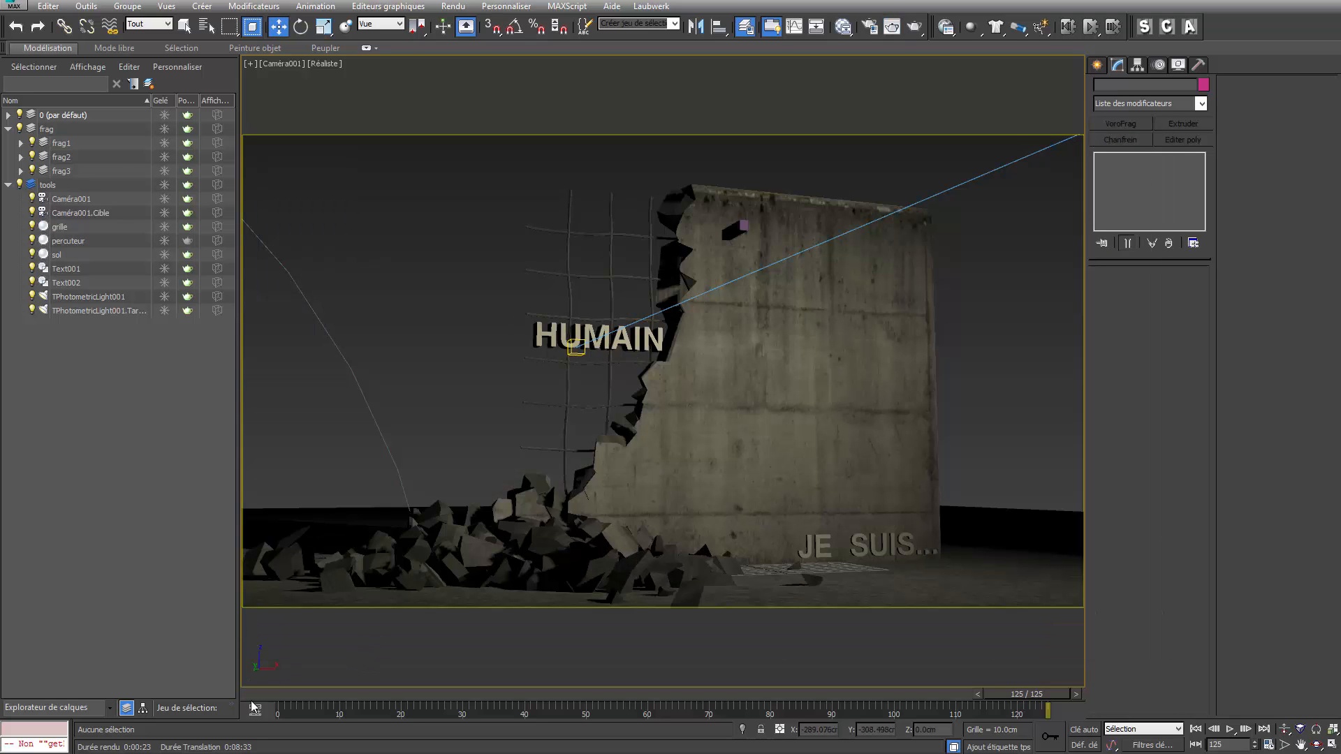
mouse_move(257, 695)
mouse_down()
mouse_move(1011, 690)
mouse_move(294, 694)
mouse_up()
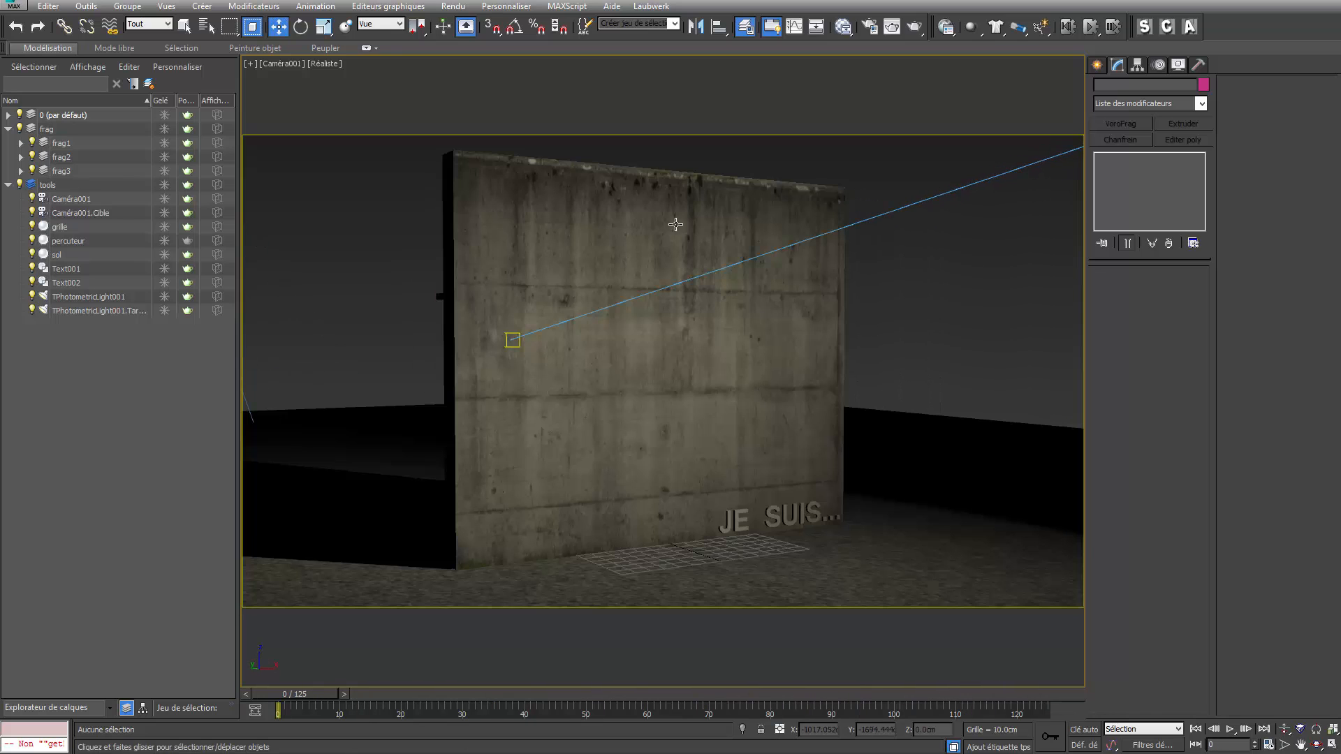
Step: Load the image sequence starting at frag1_0000.jpg from the frag folder into channel A of the RAM player, covering images 0 to 125 at 1920x1080
click(453, 7)
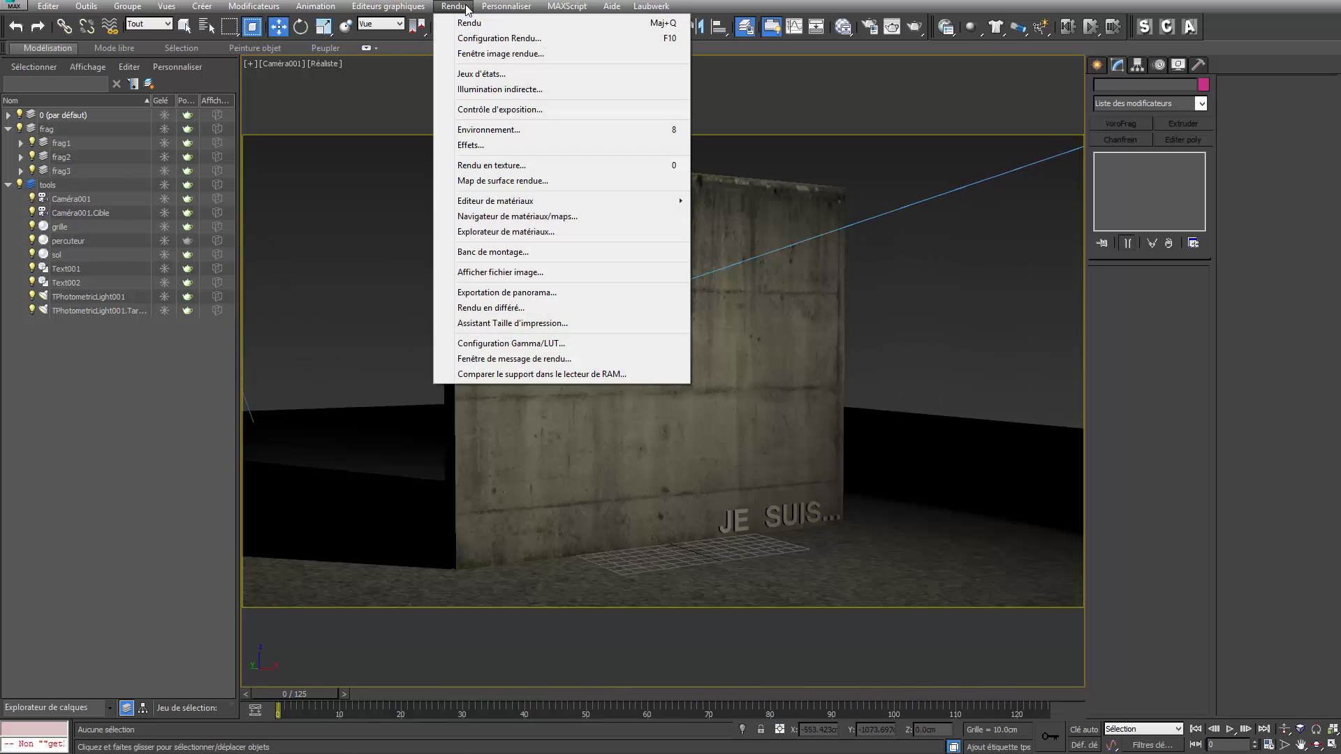
click(534, 374)
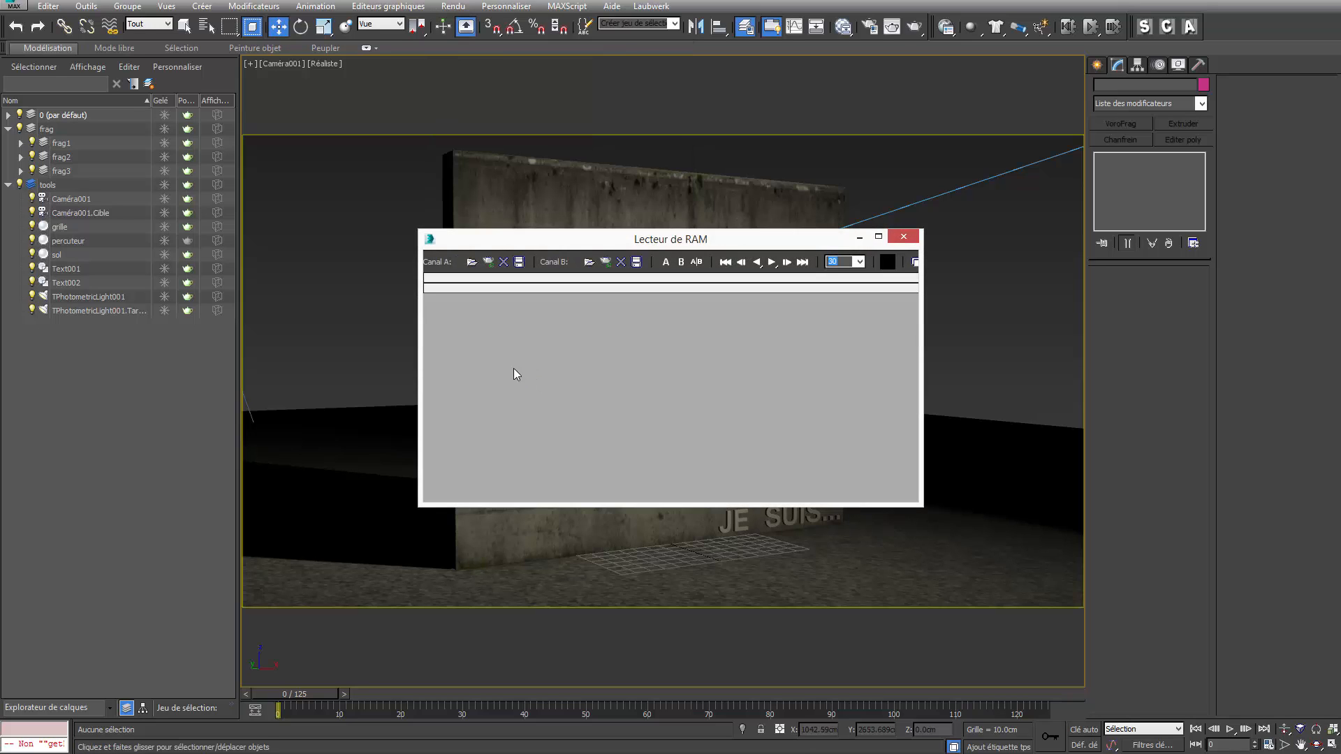
click(473, 263)
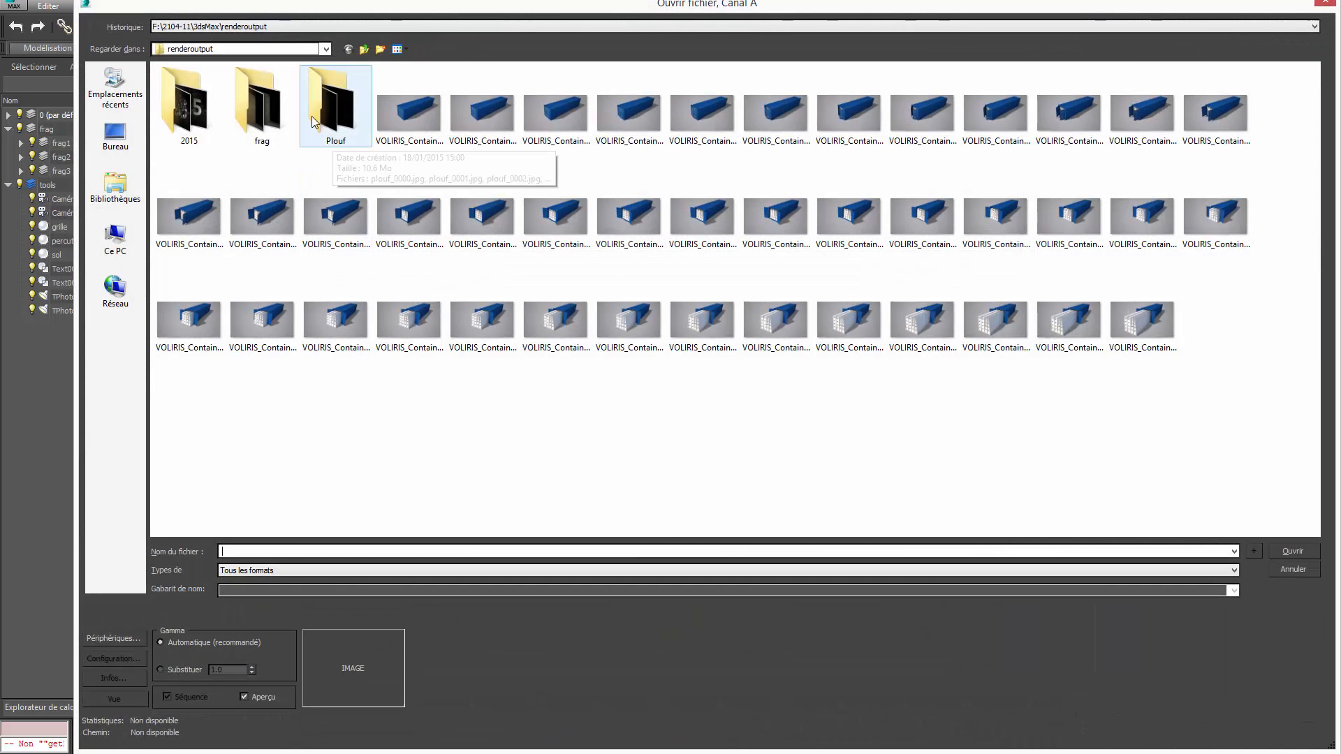
double_click(256, 112)
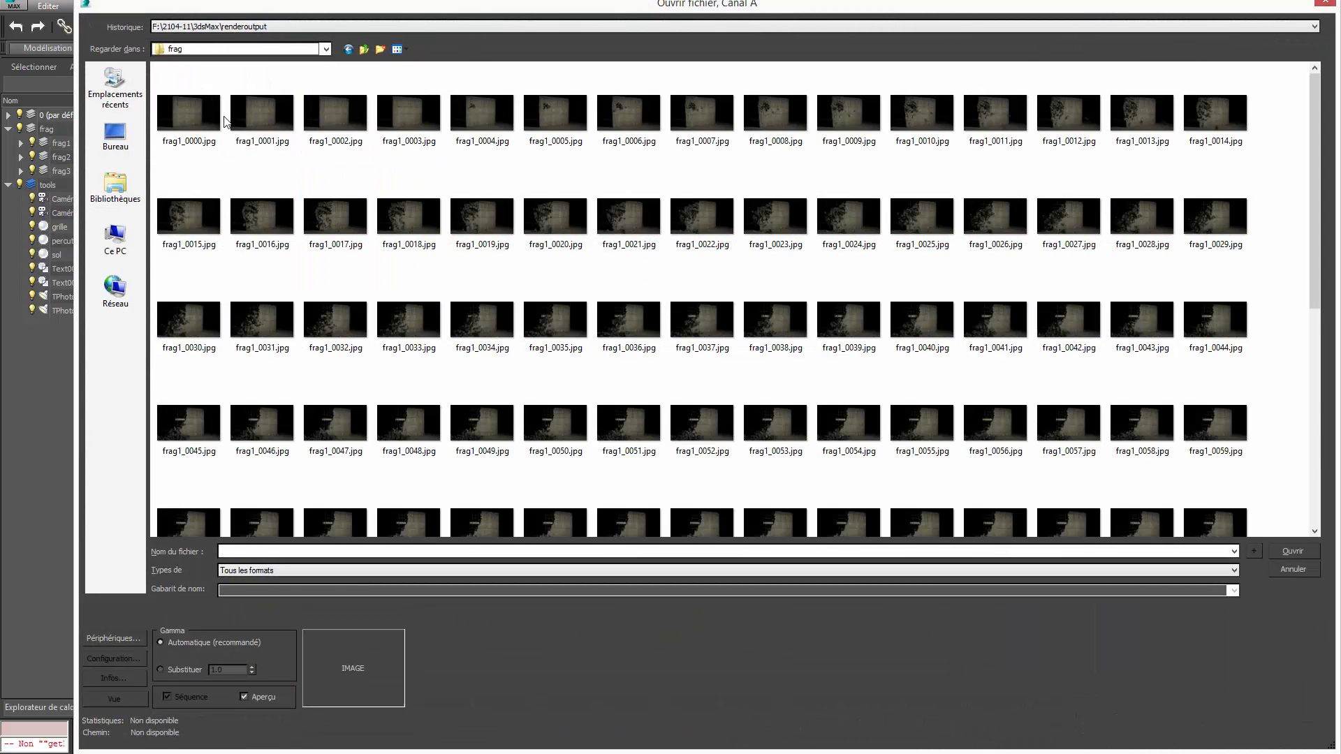
click(187, 123)
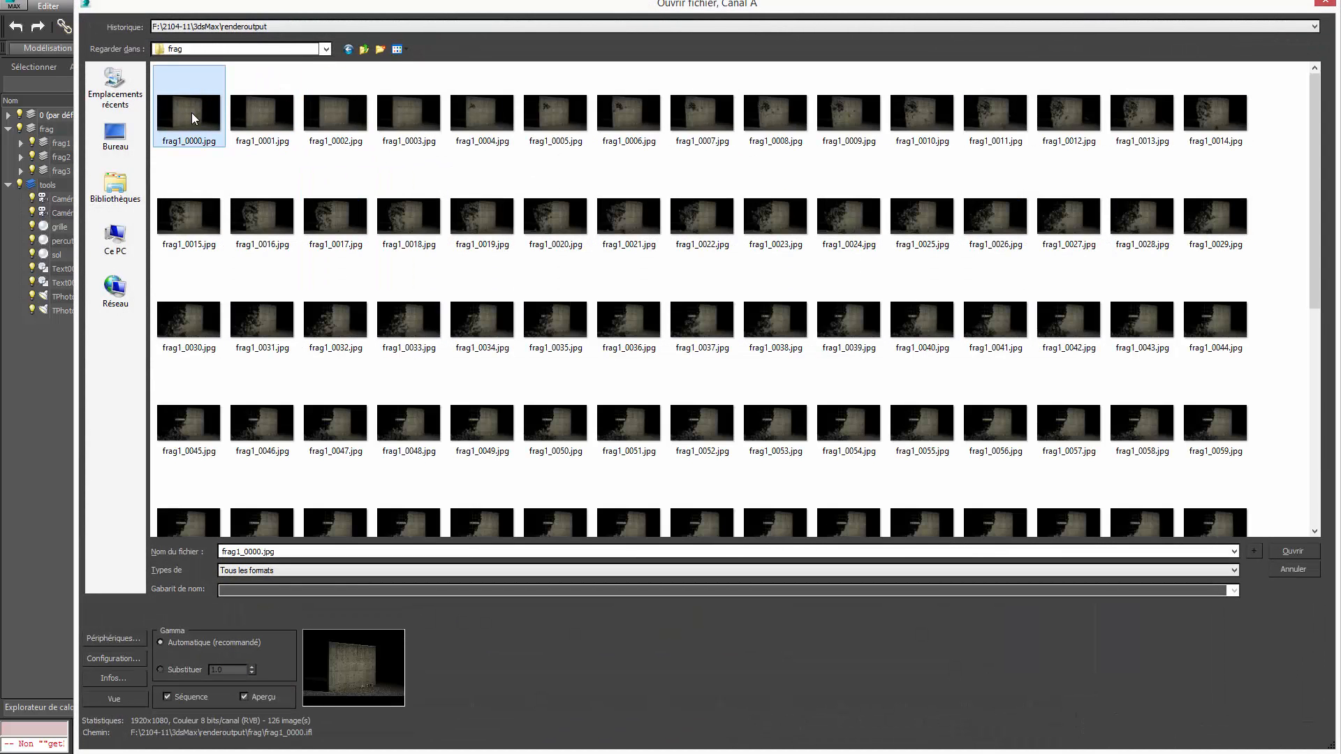
double_click(191, 113)
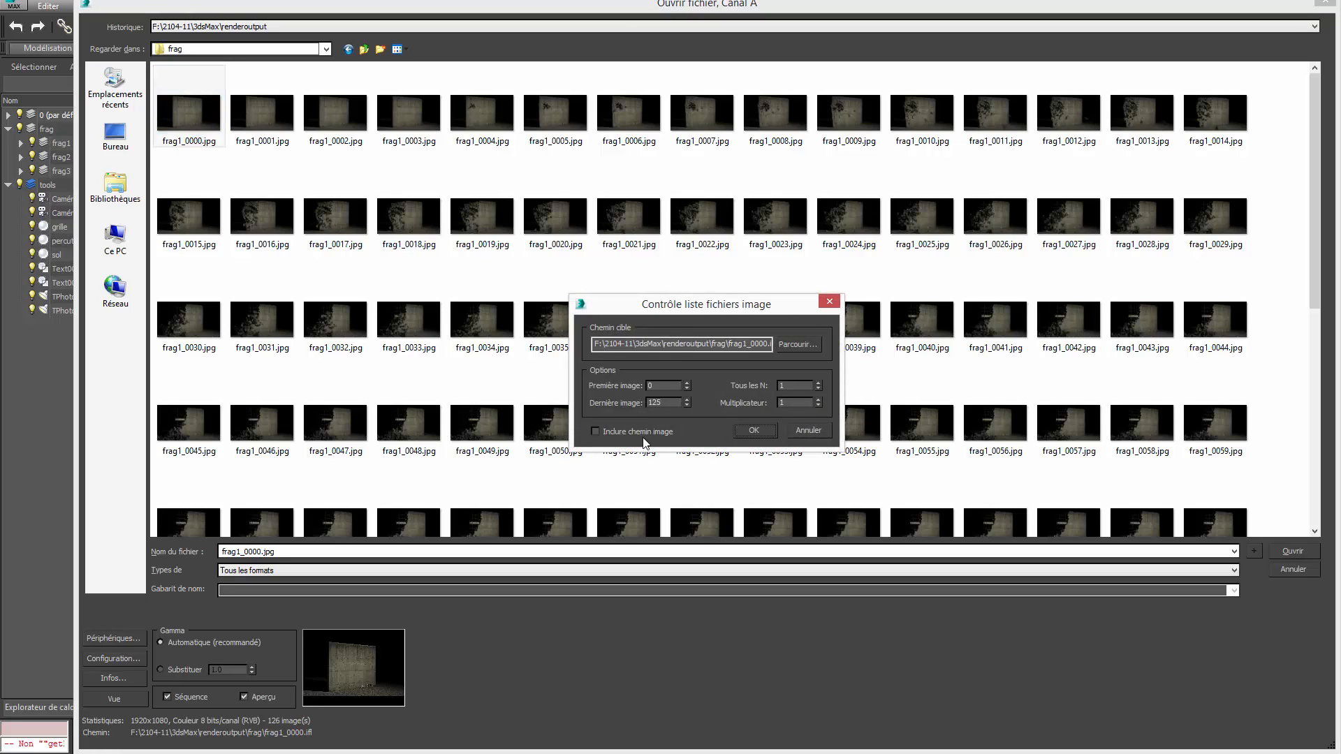
click(753, 430)
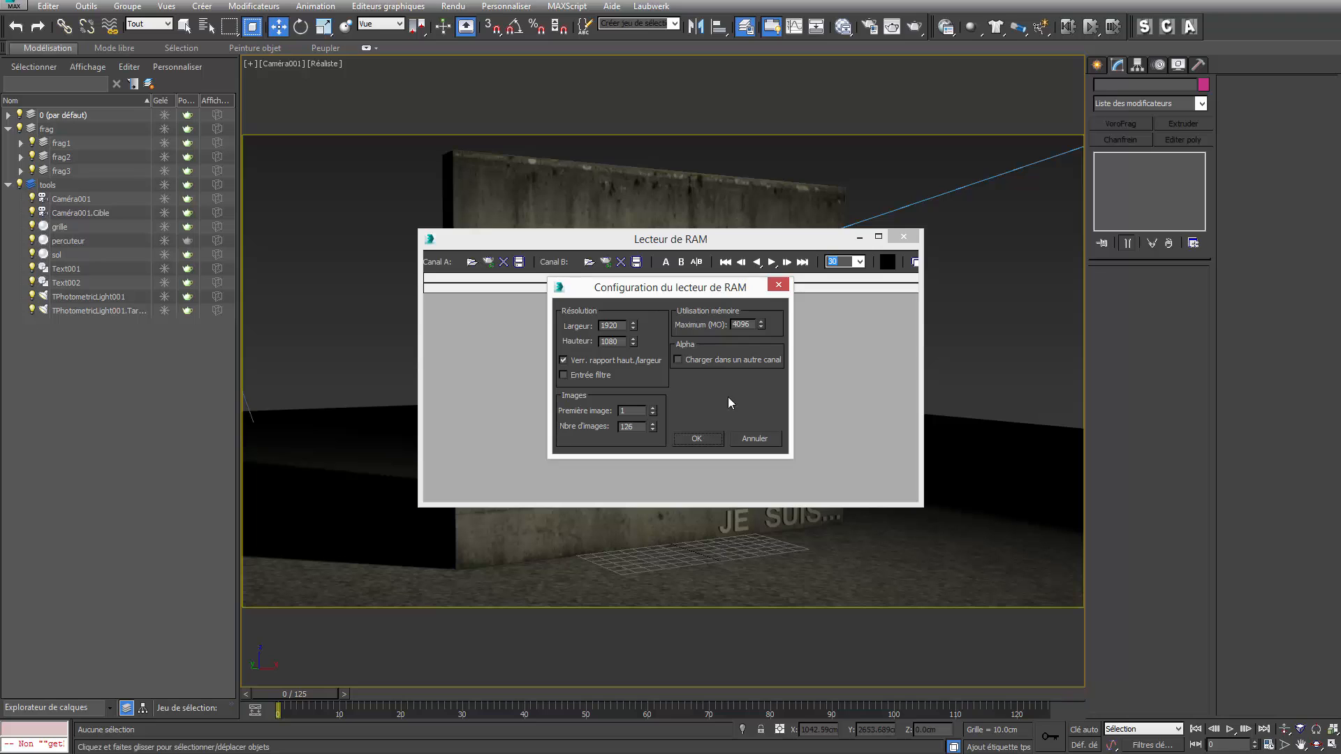
click(689, 440)
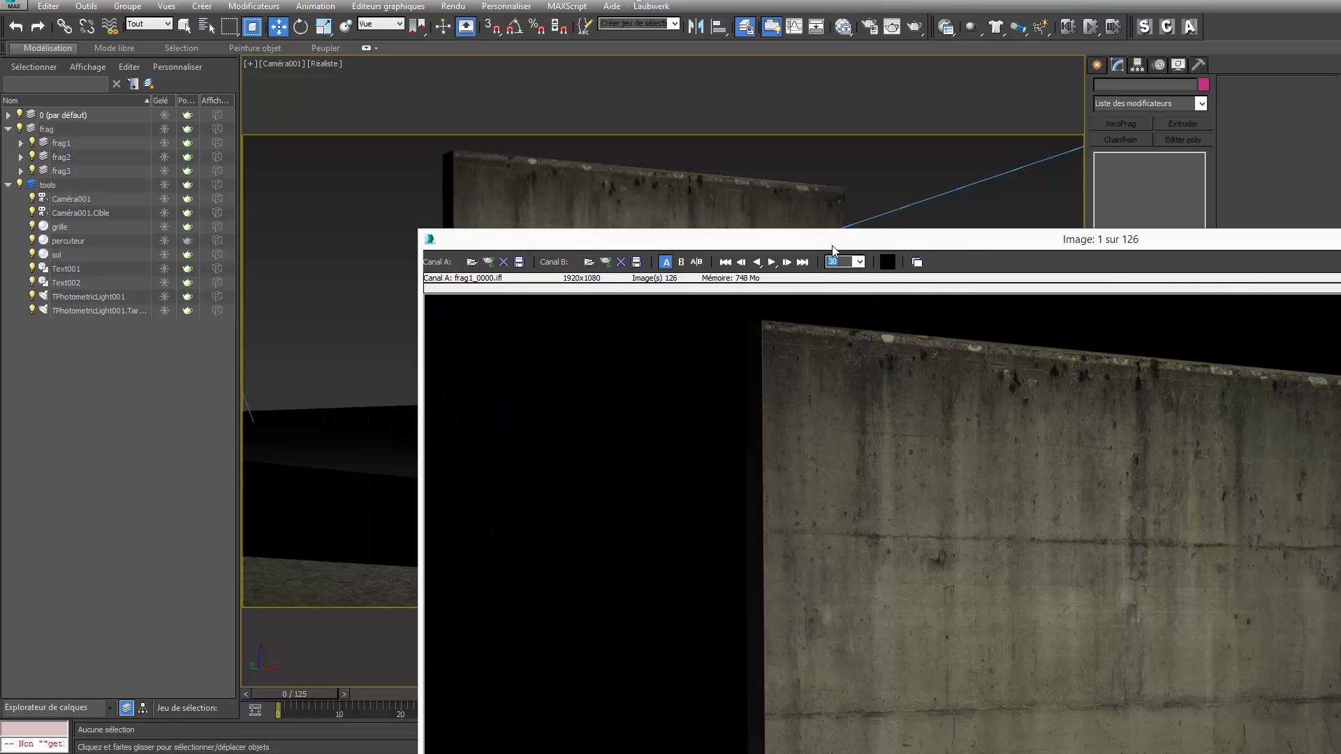
Step: Play the loaded sequence forwards and in reverse, setting the playback rate to 25 frames per second
drag(835, 241, 410, 0)
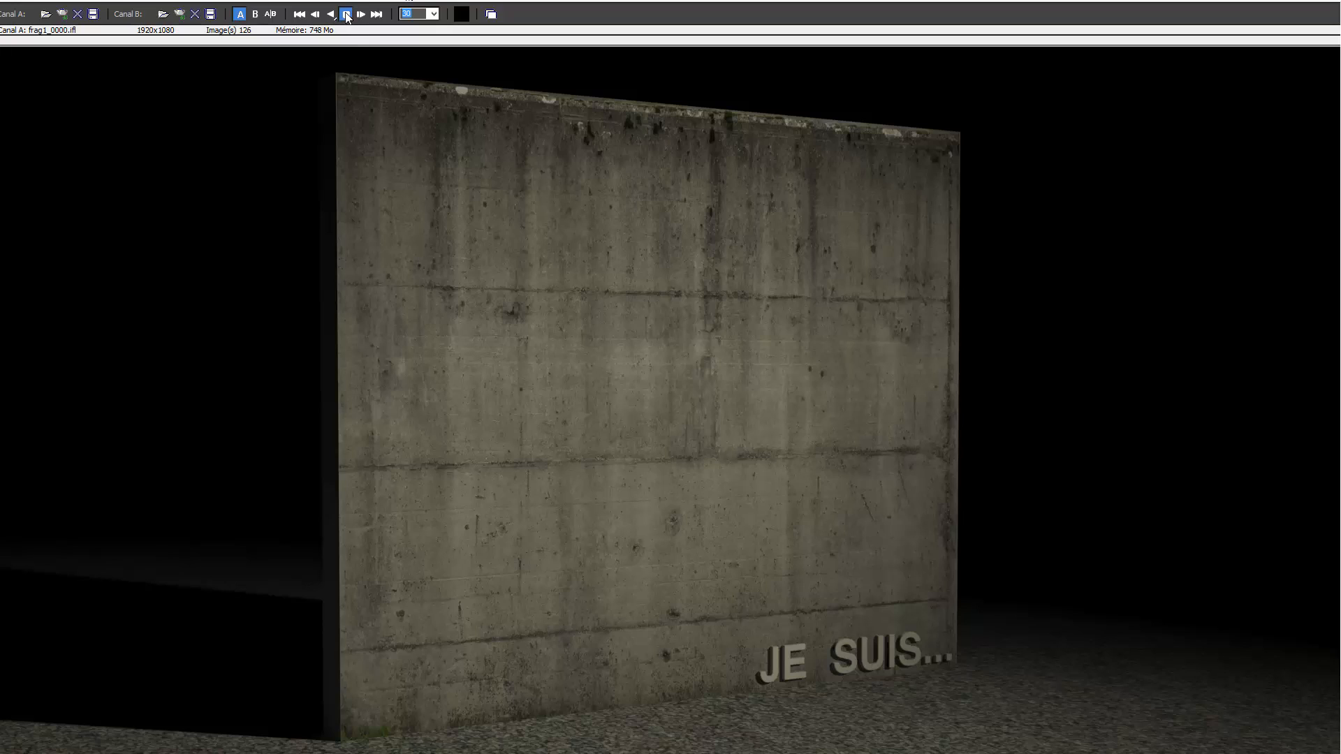
click(346, 14)
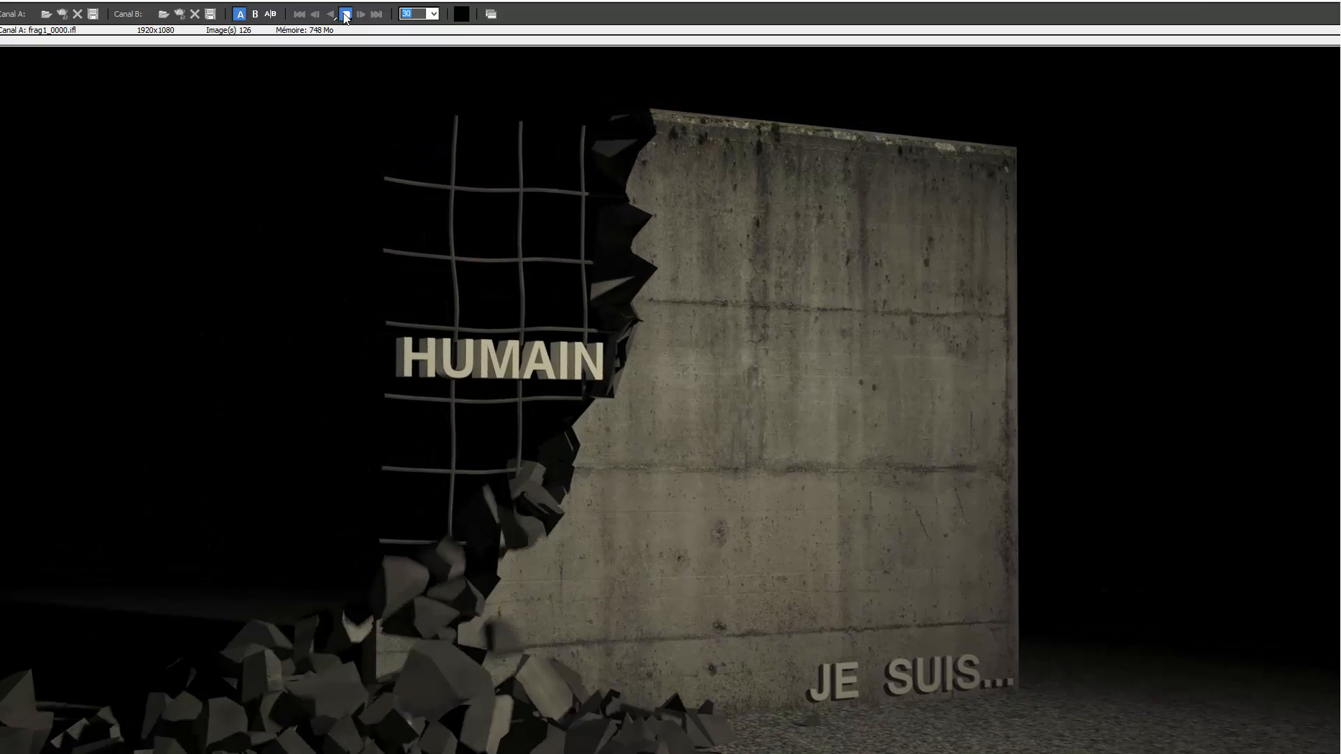
click(331, 14)
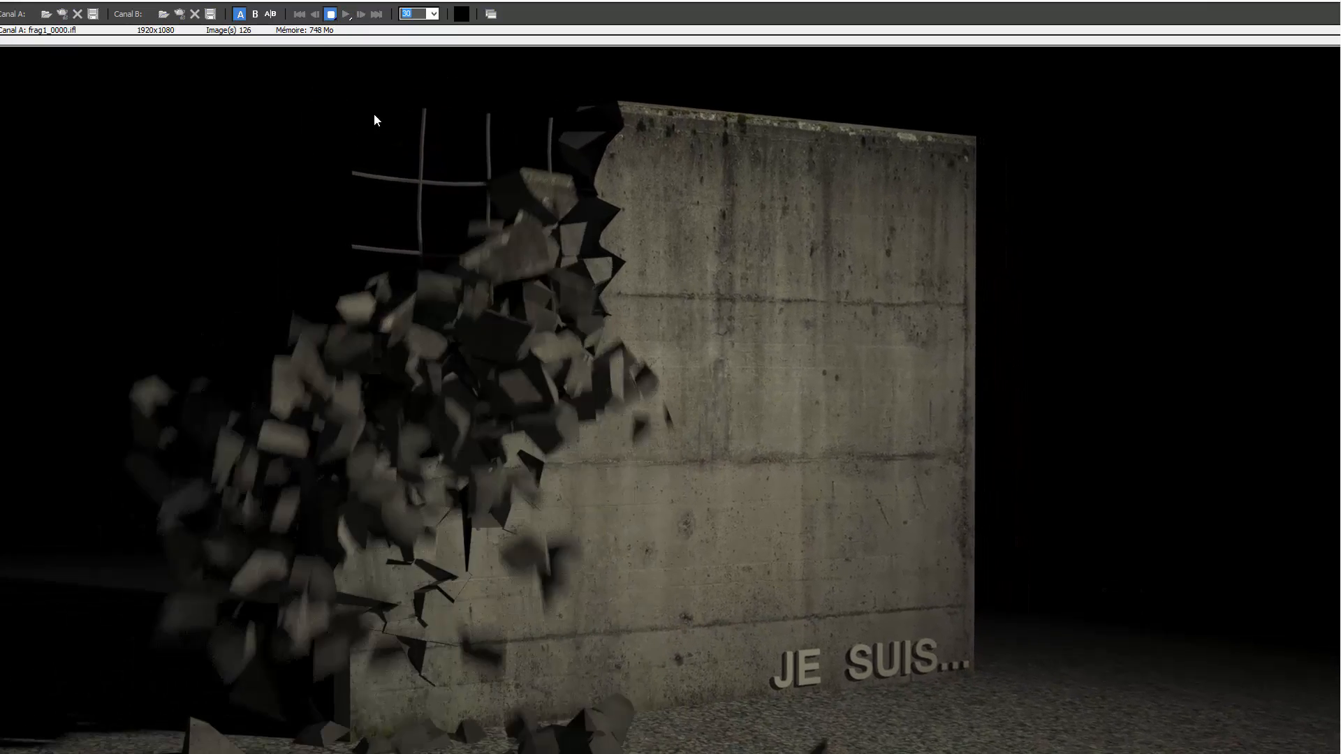
click(433, 14)
click(408, 62)
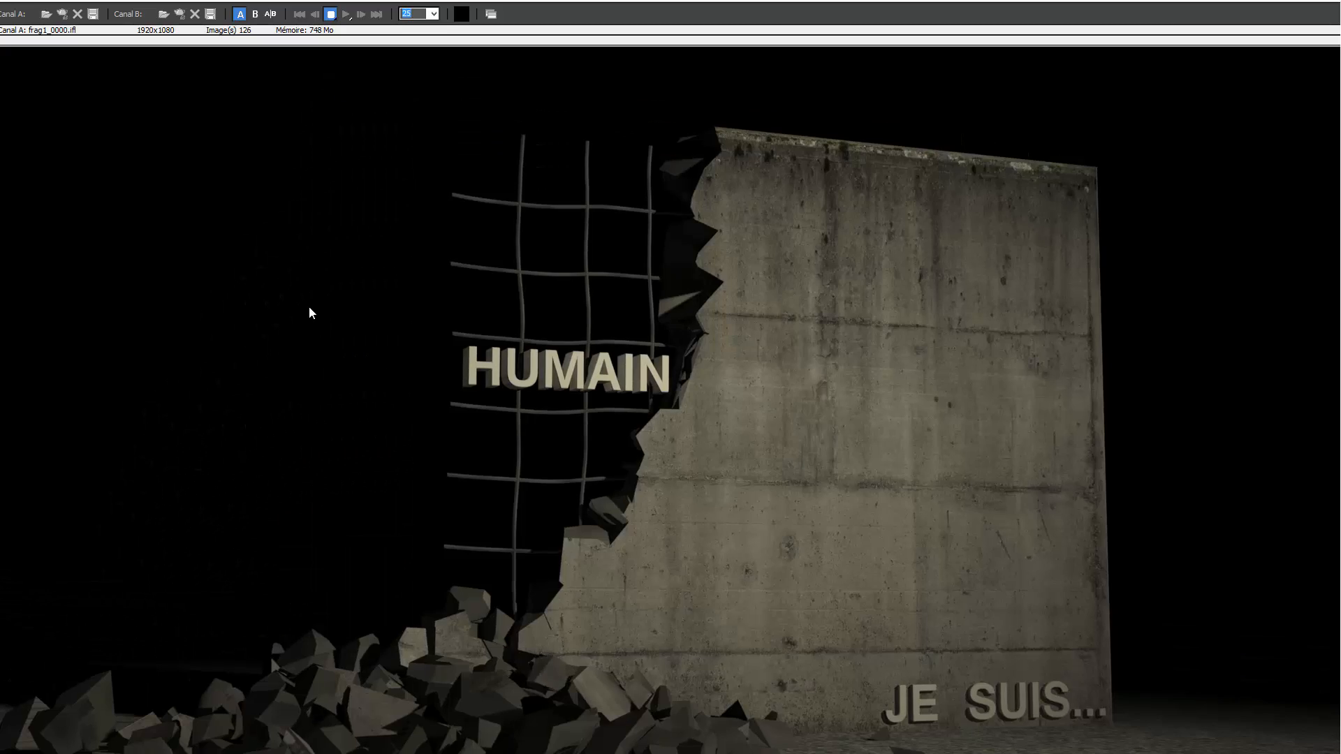
click(1299, 26)
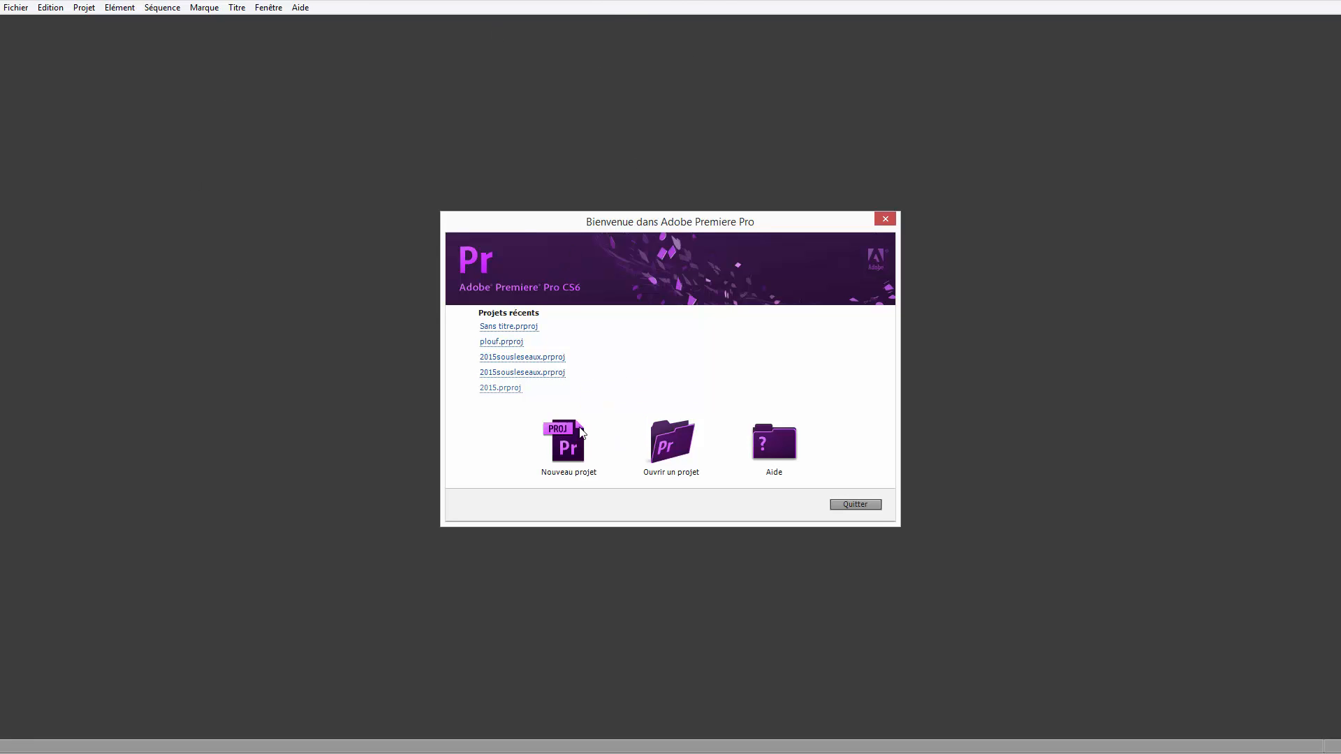
Step: In Adobe Premiere Pro, create a new project named Frag with an HDV 1080p25 sequence
click(573, 458)
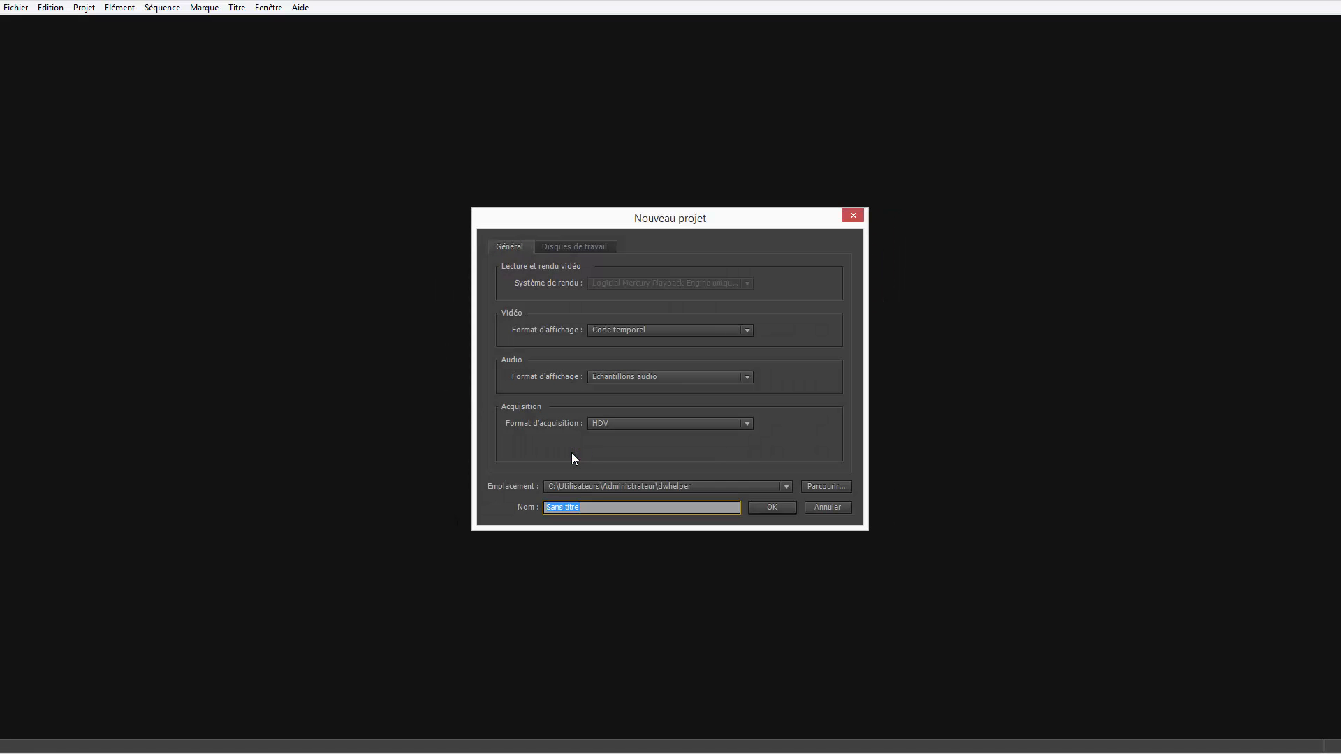
text(Frag)
click(772, 508)
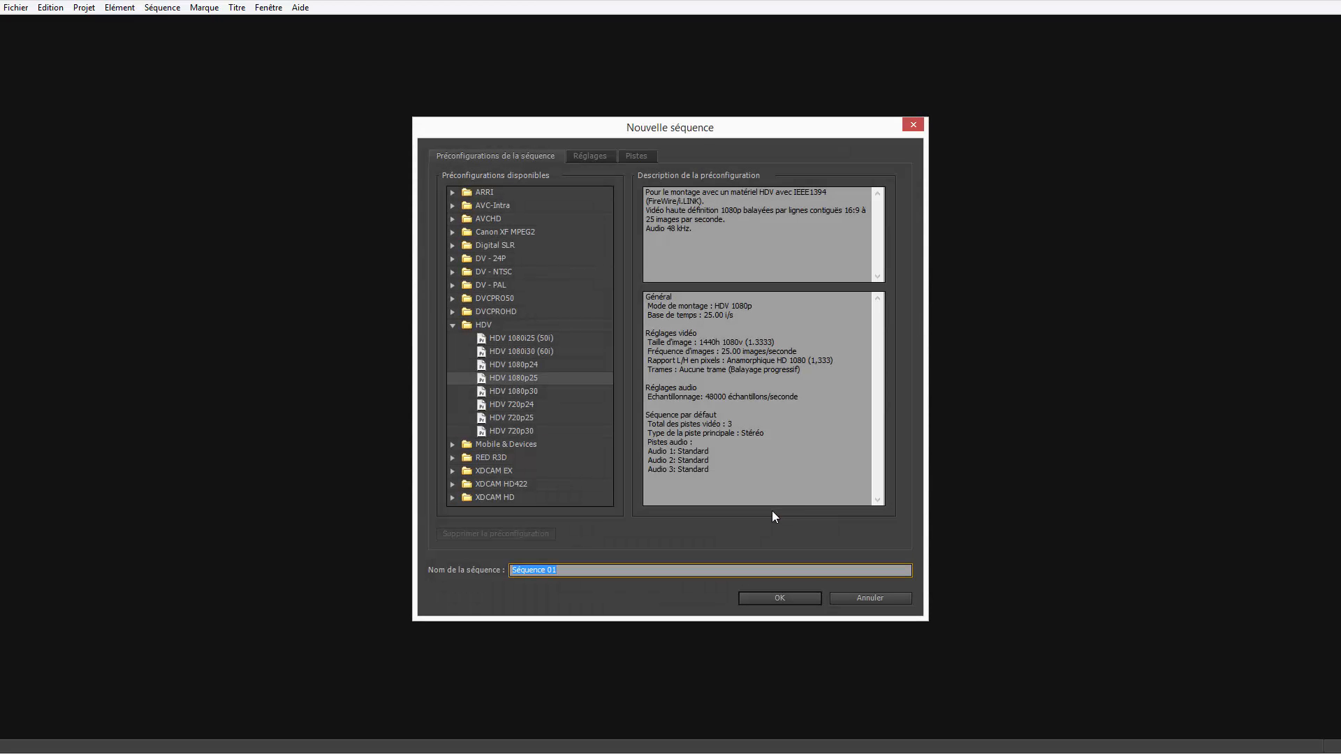
click(511, 378)
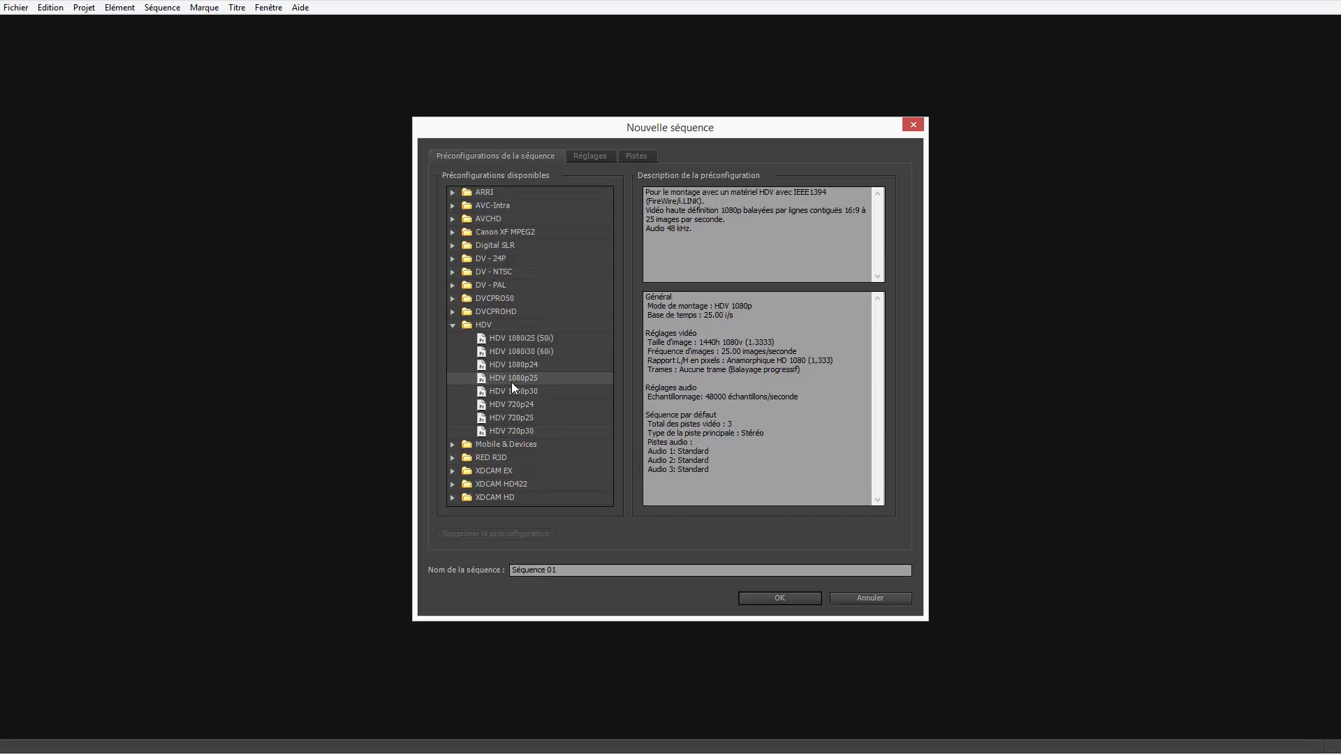
click(780, 598)
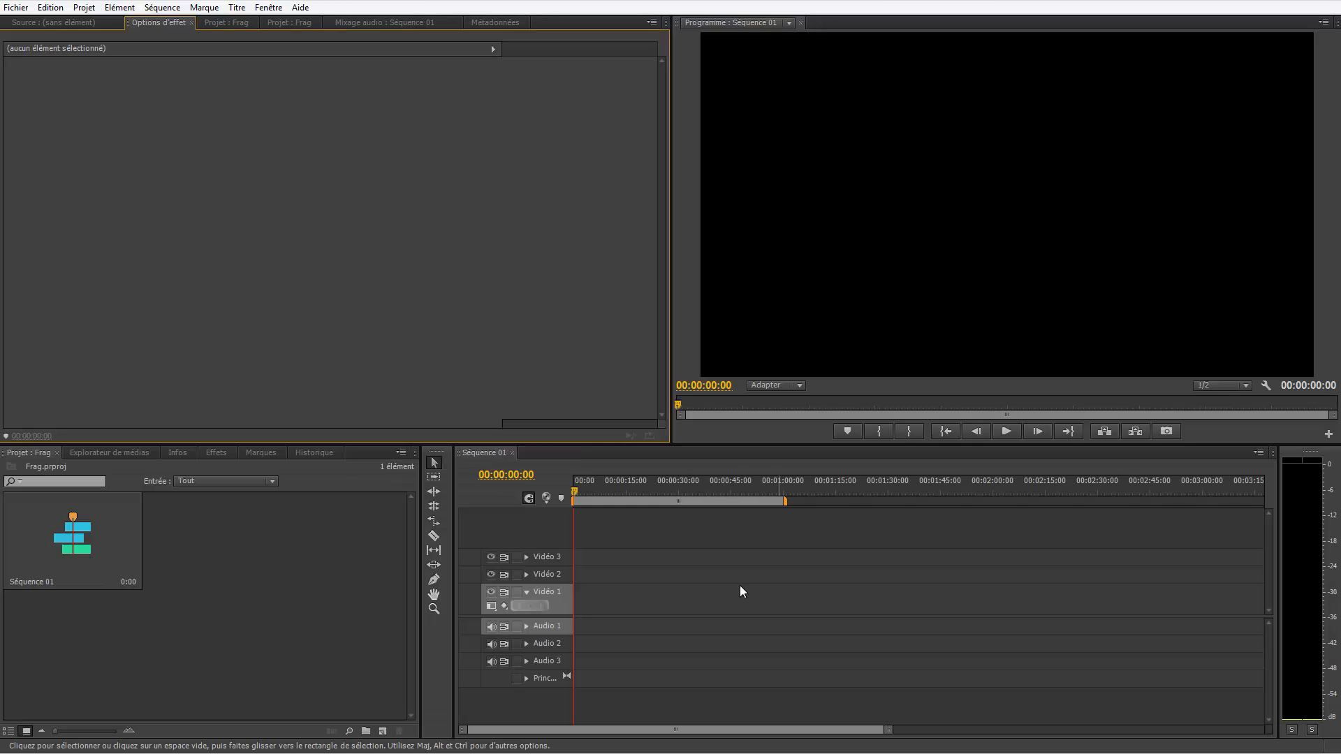
click(288, 535)
double_click(257, 526)
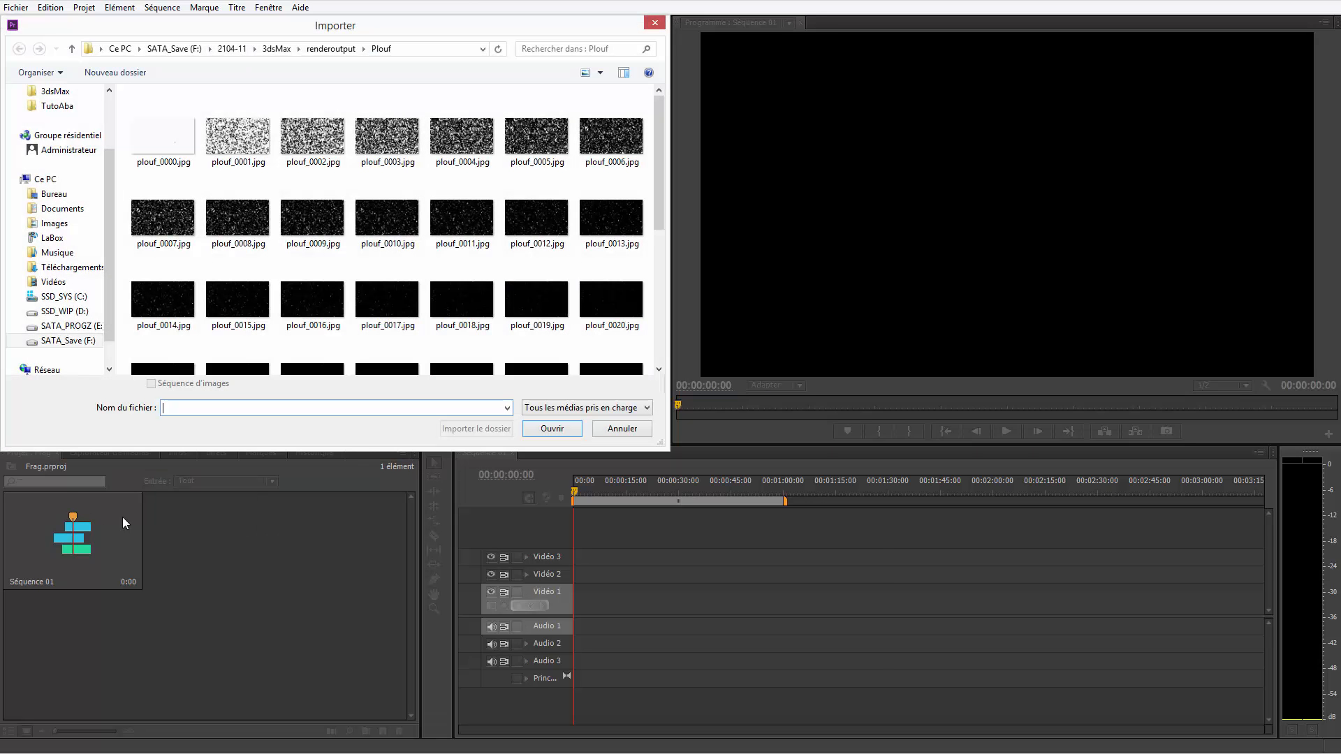
click(624, 430)
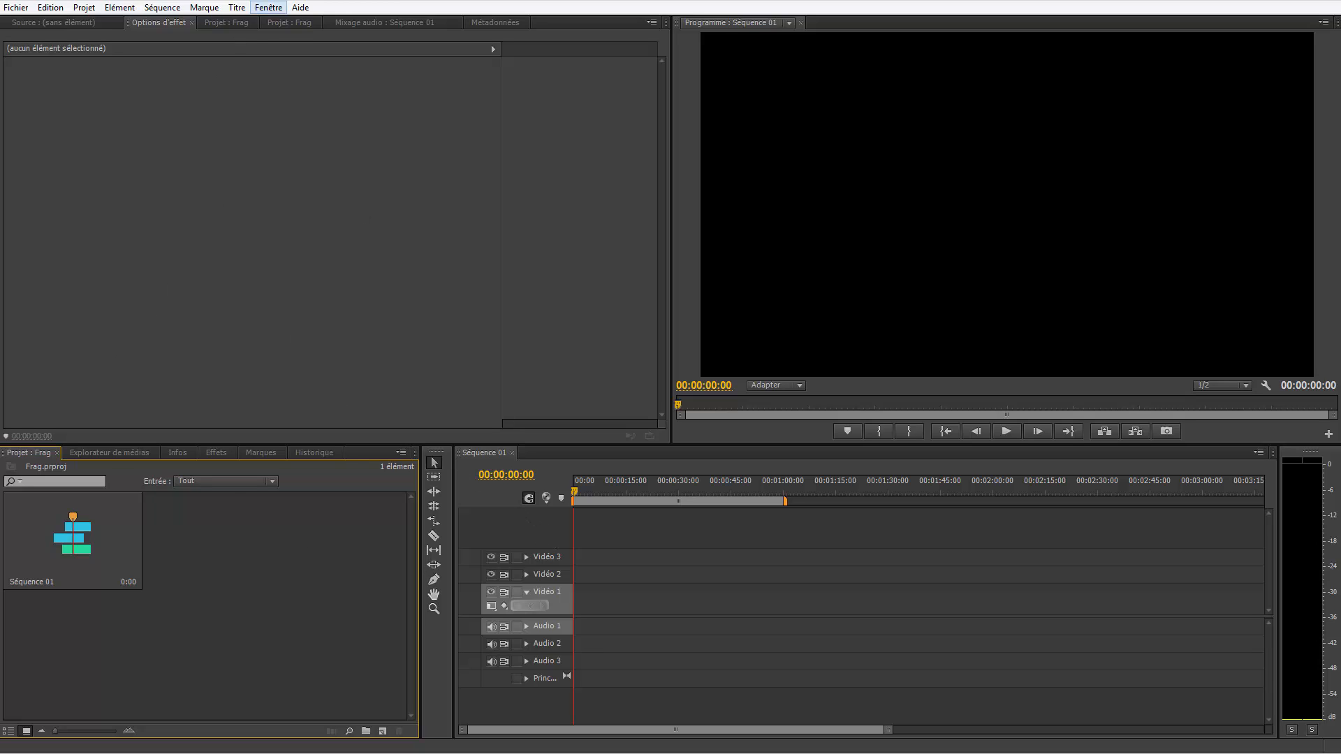
Step: Close the two extra Frag project panels, display the effect options, and widen their keyframe area
click(289, 23)
click(317, 23)
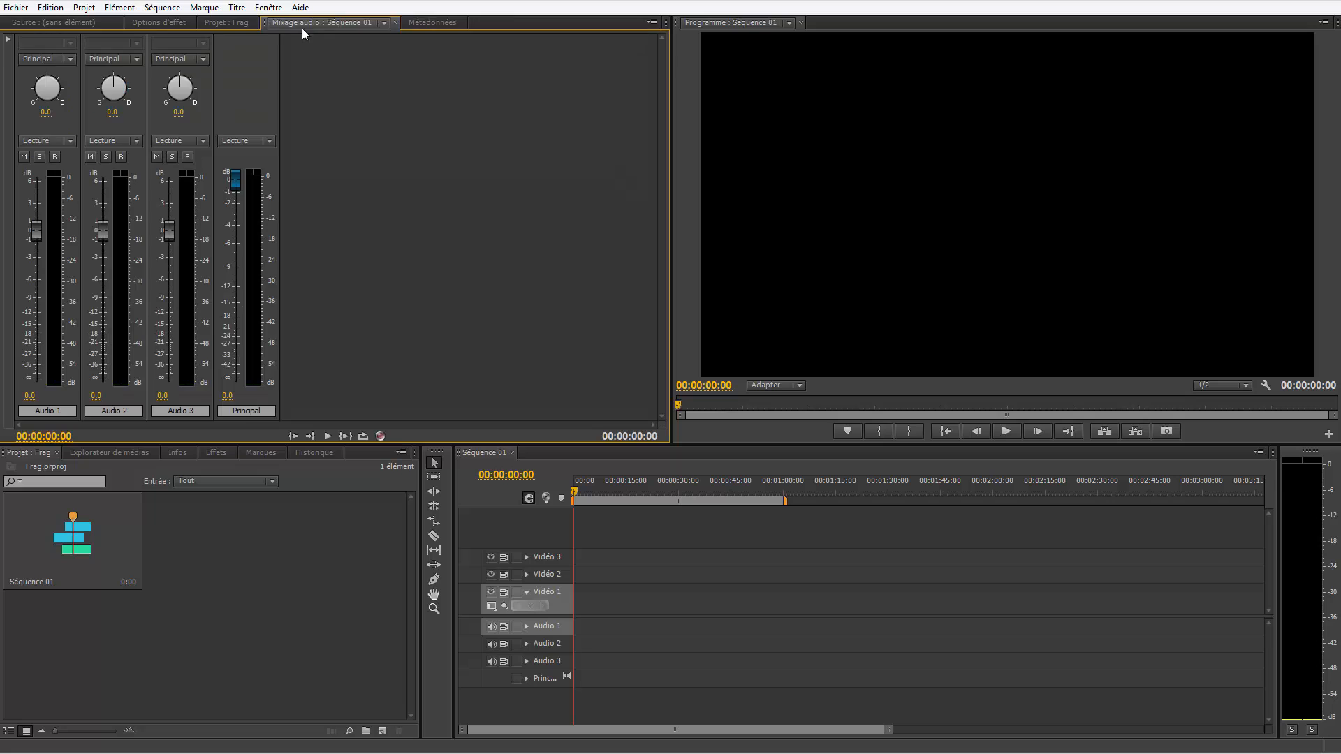
click(253, 22)
click(256, 24)
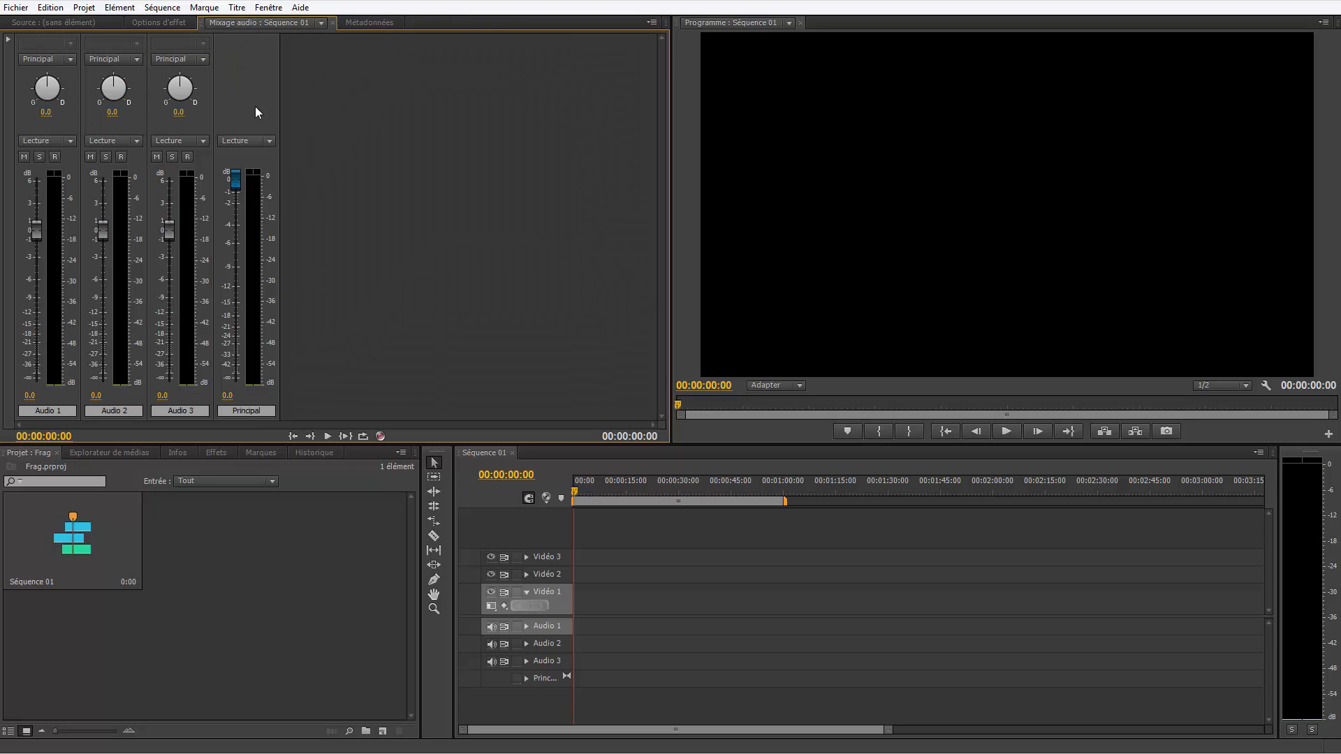
click(269, 530)
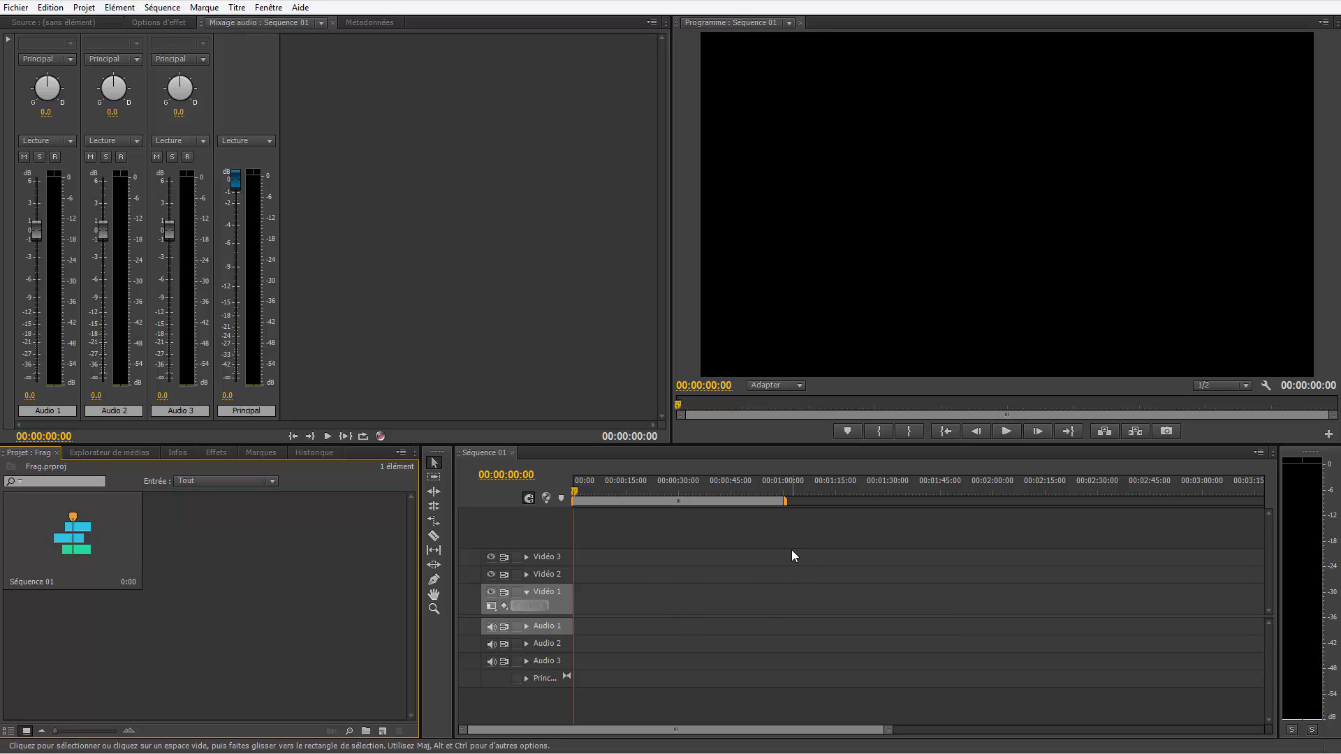
click(152, 23)
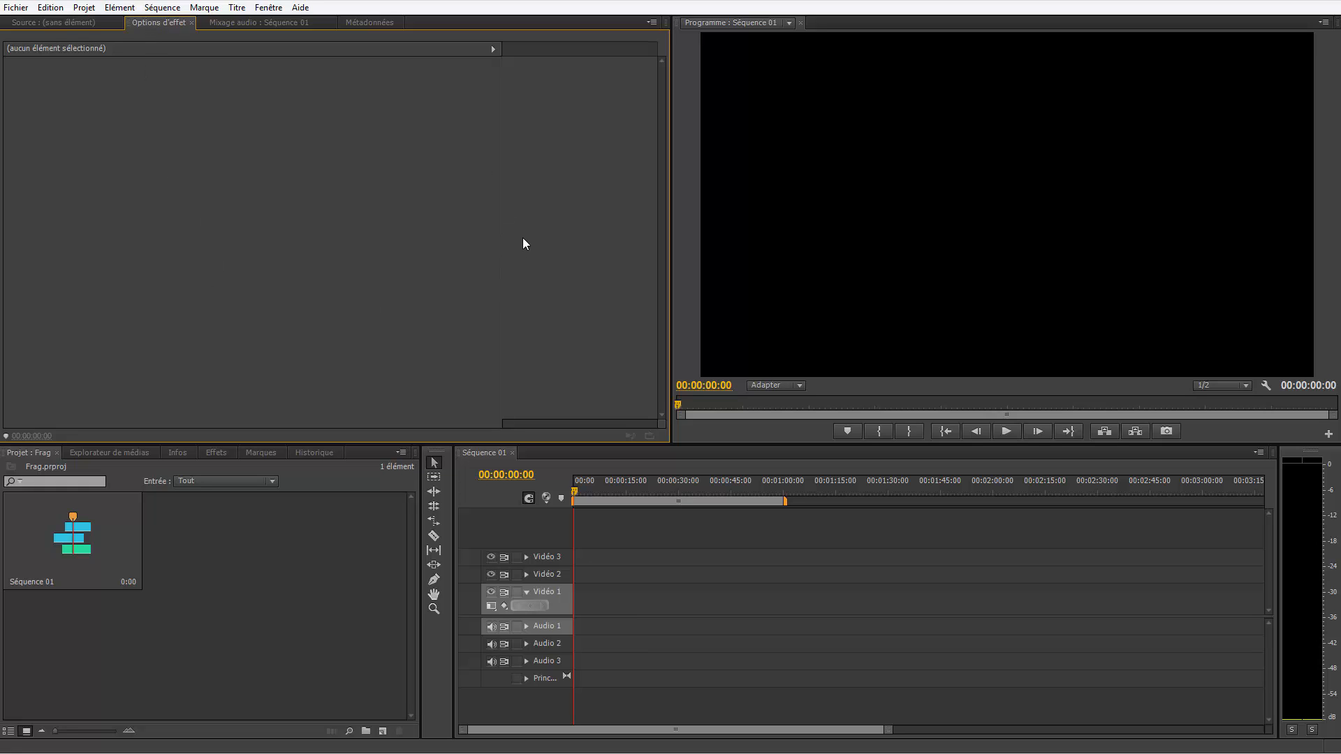
drag(499, 221, 424, 228)
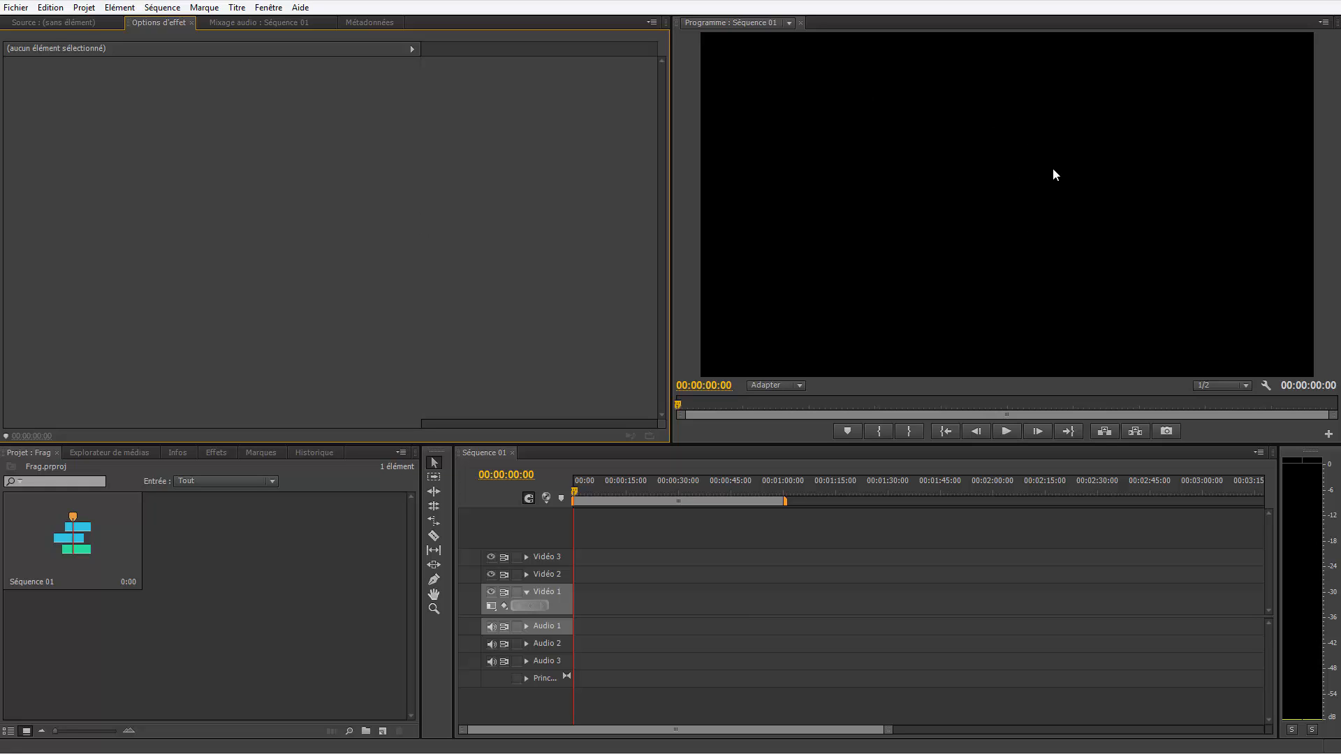
Step: Import the frag renders into the project as an image sequence starting with frag1_0000.jpg from the renderoutput\frag folder
double_click(283, 544)
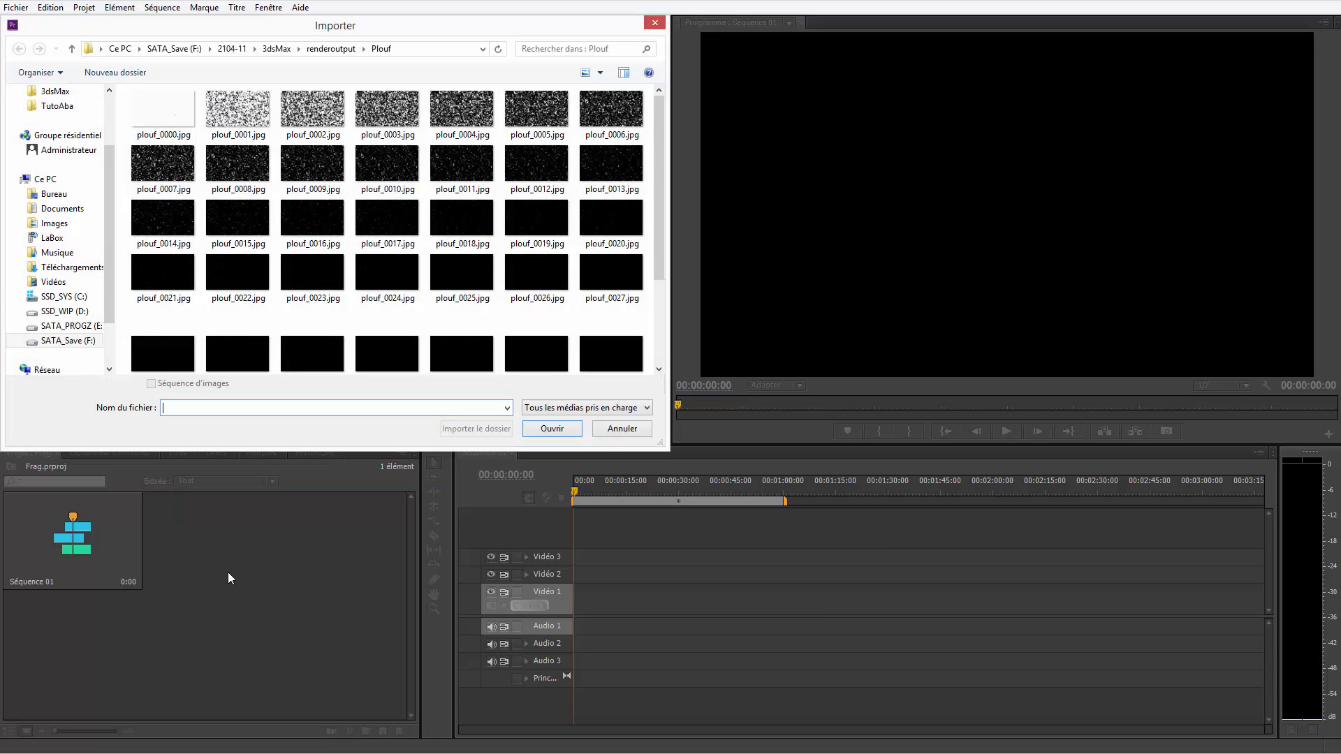
click(336, 49)
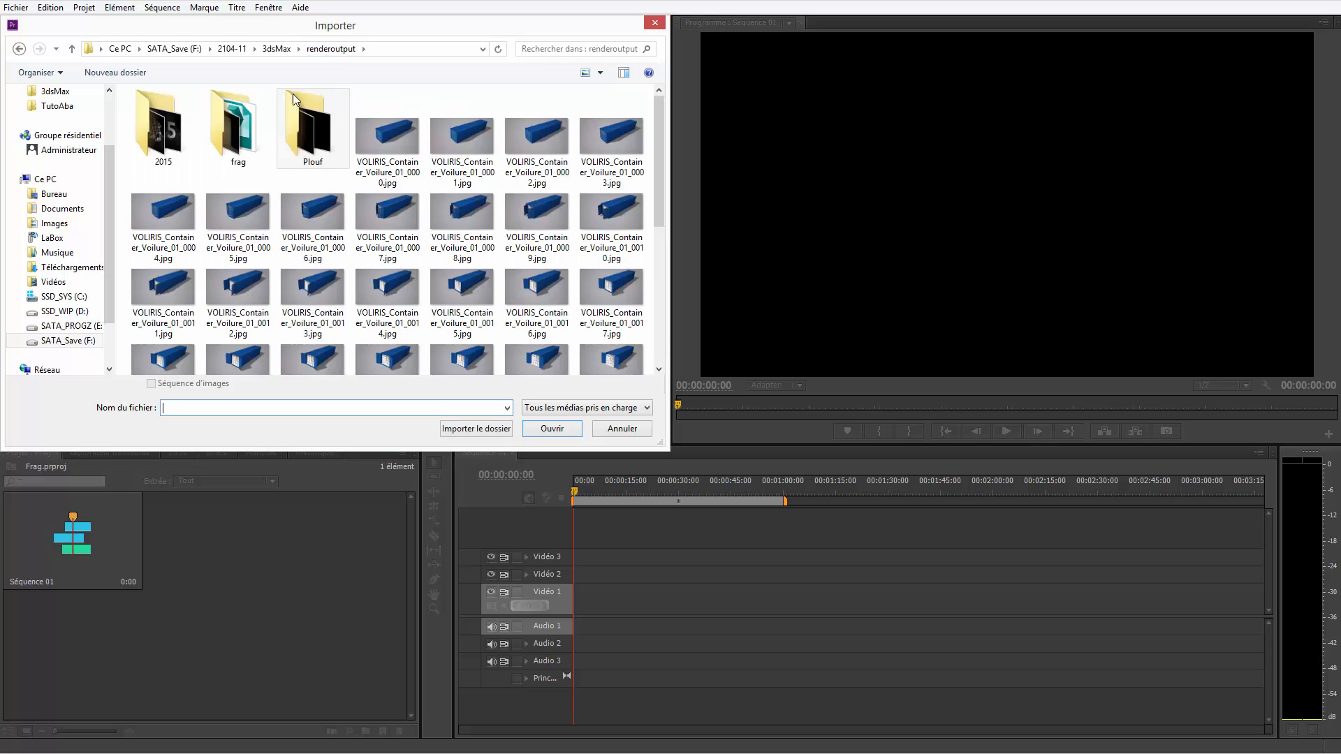
double_click(244, 146)
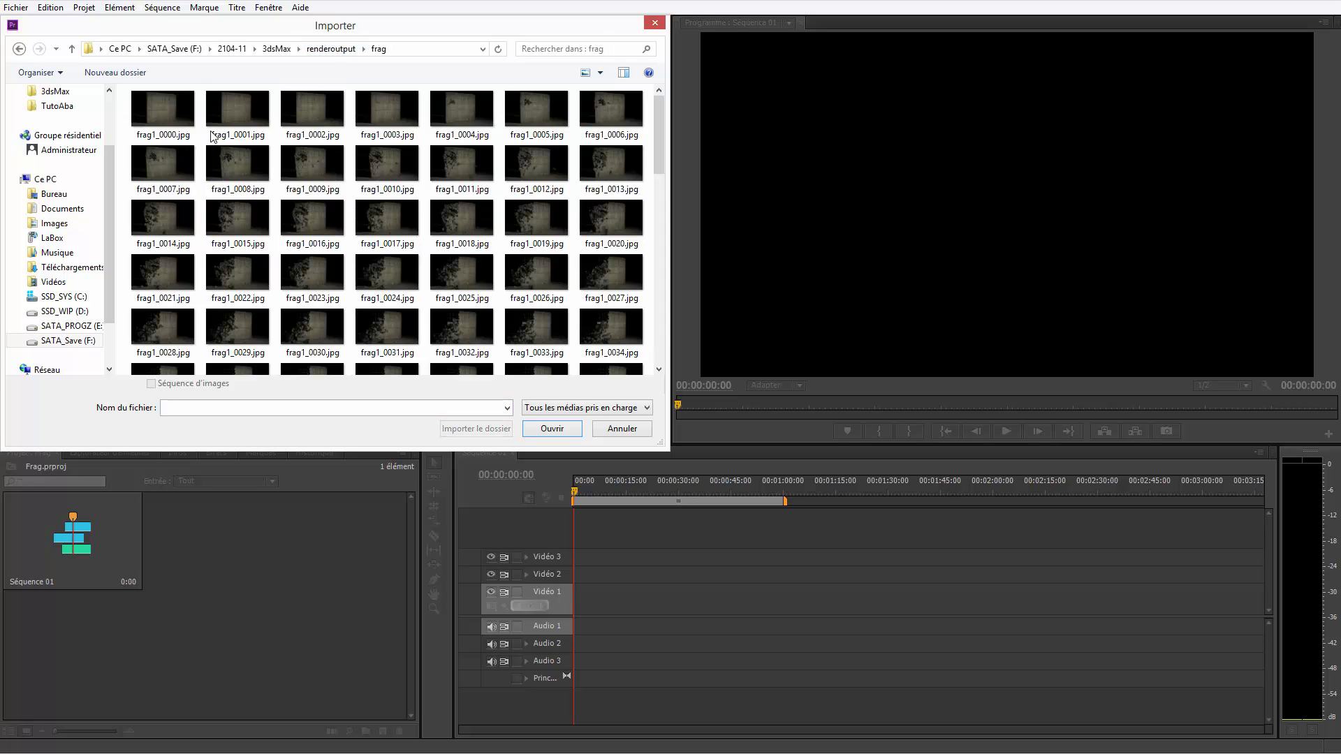
click(183, 137)
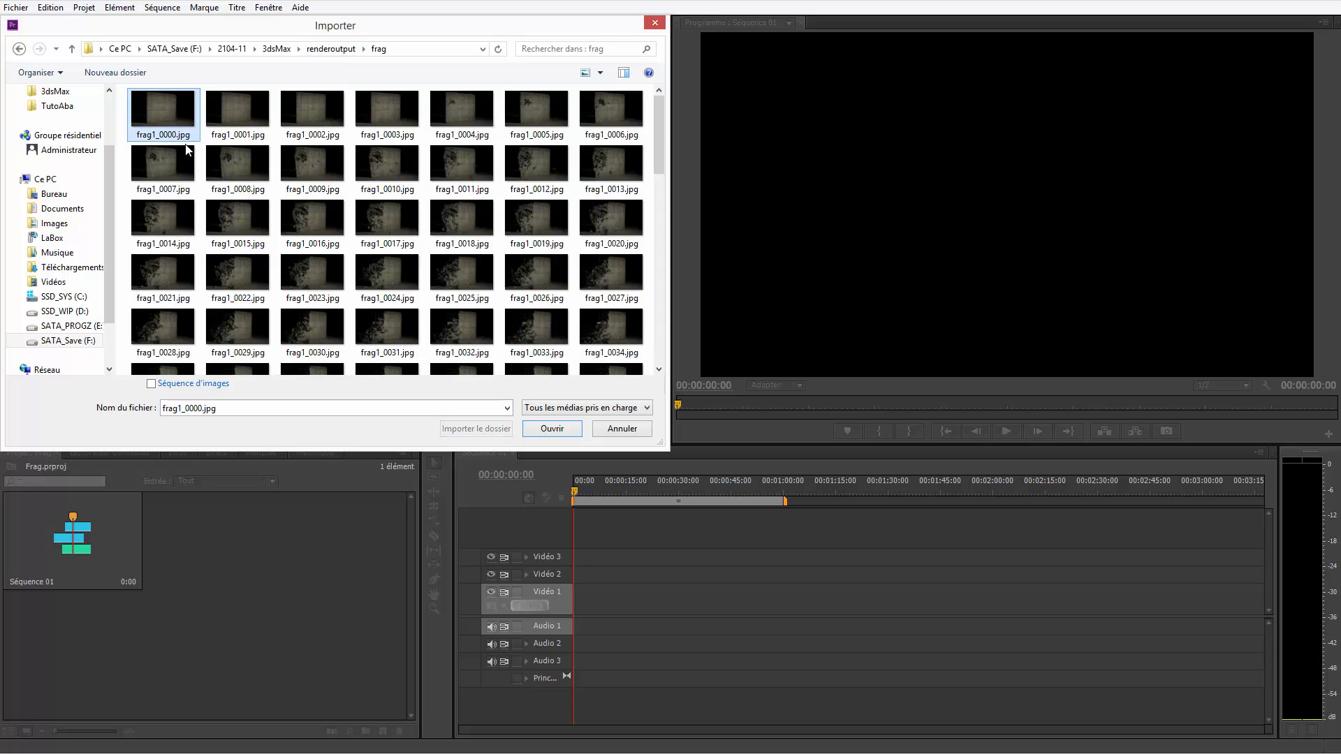
click(152, 384)
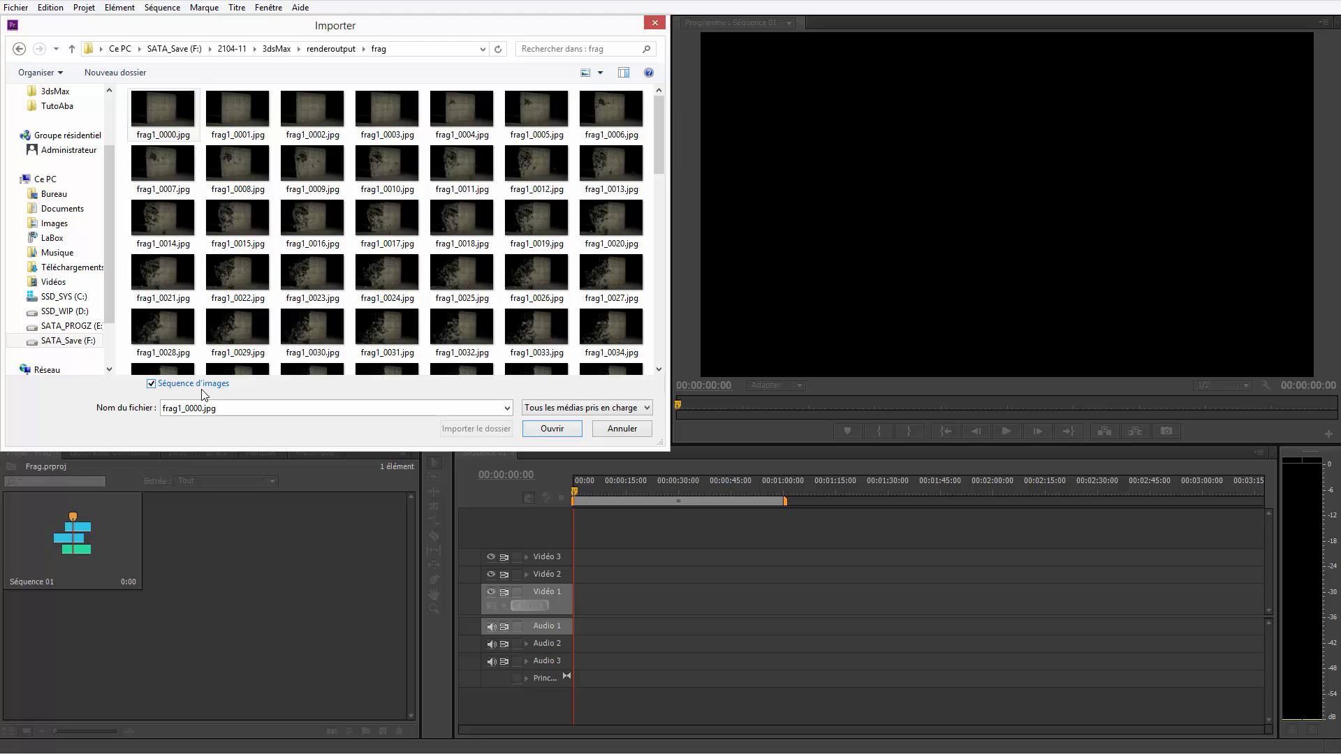
click(547, 426)
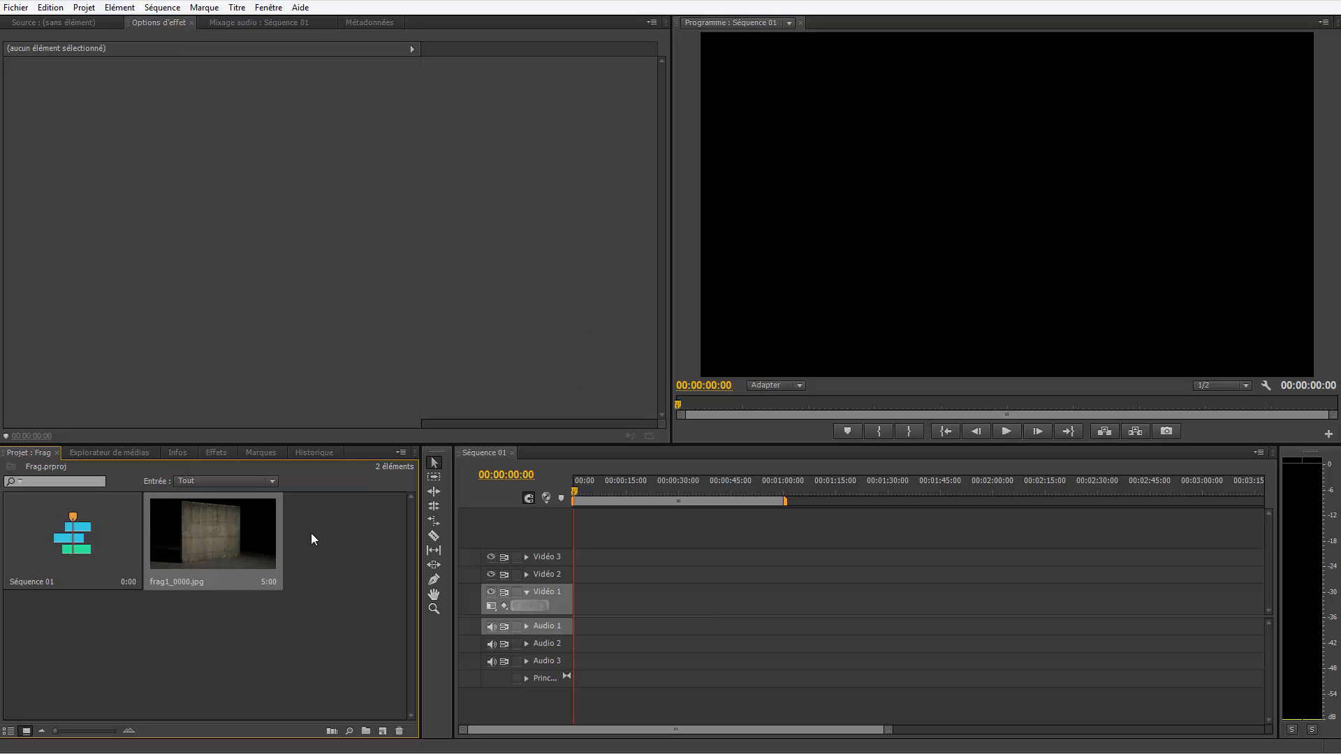
Step: Import frag1_0125.jpg from the frag render folder as a single still image
double_click(334, 527)
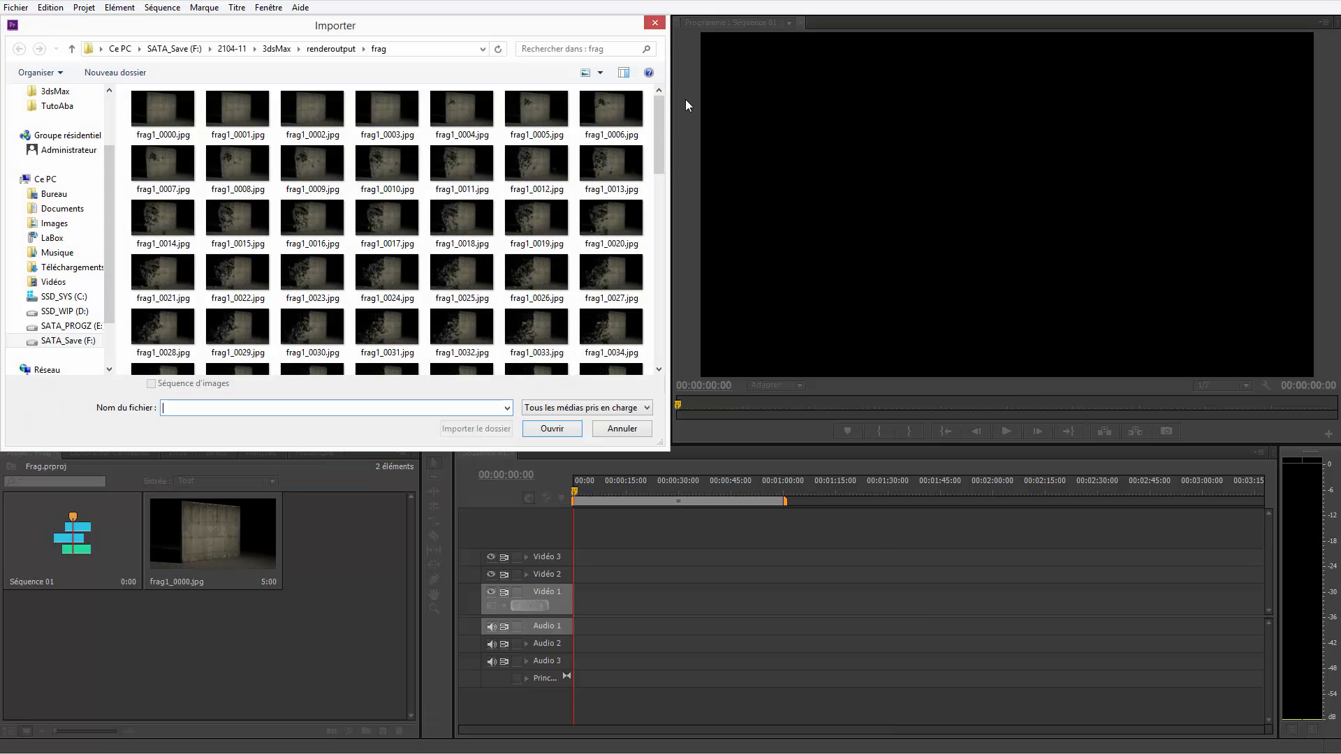
drag(661, 123, 656, 334)
click(620, 349)
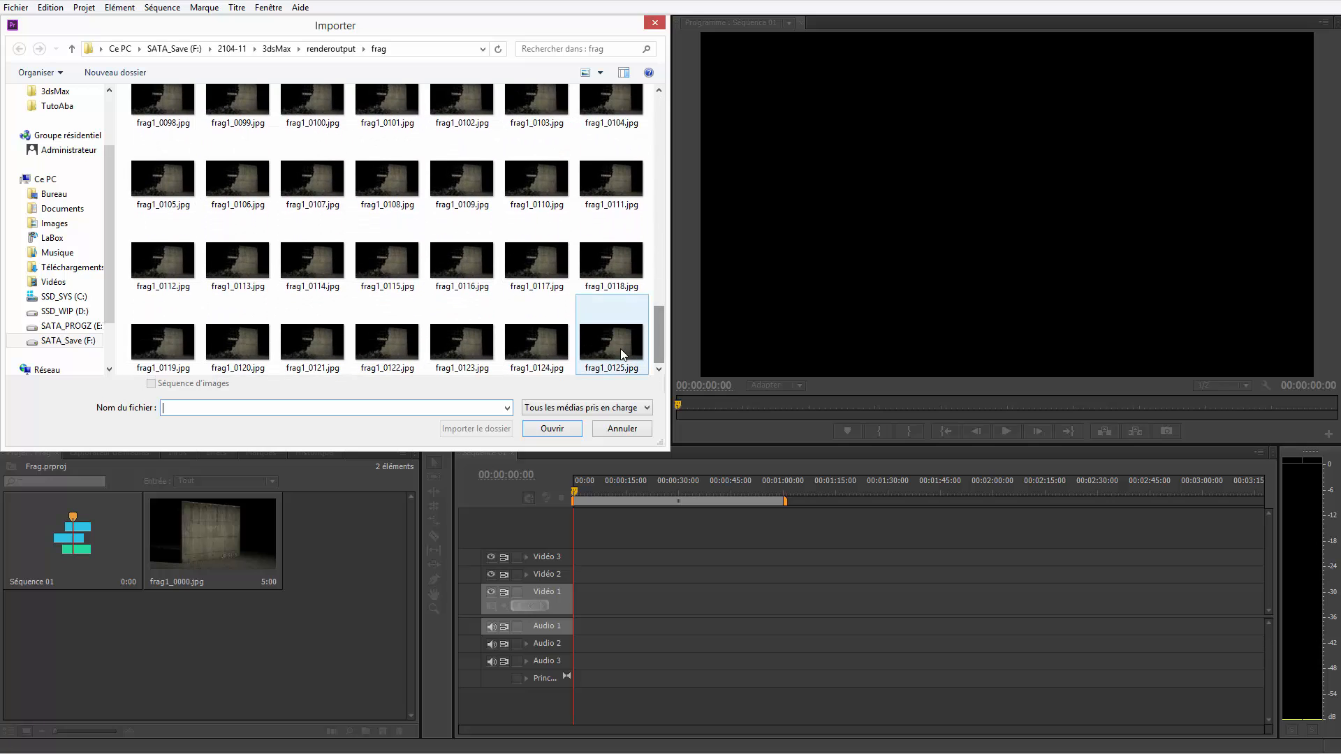
click(553, 429)
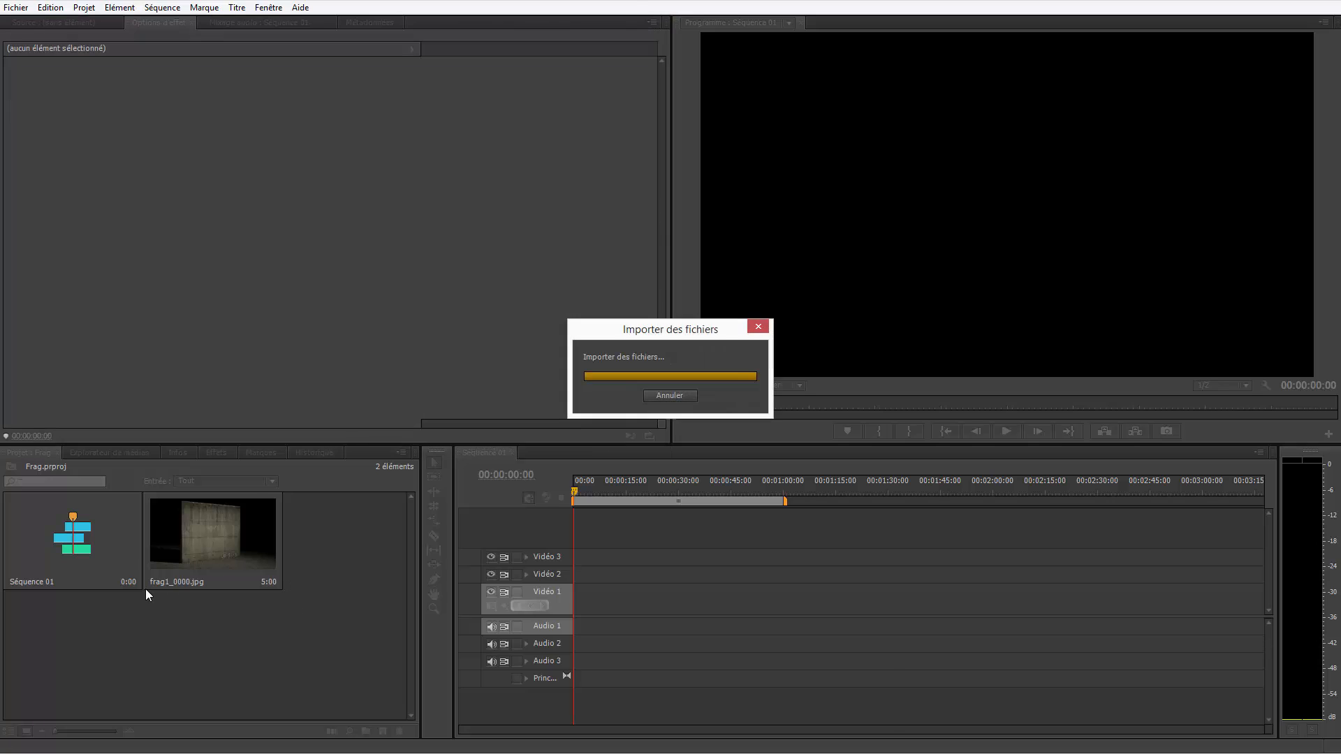
Step: Import the frag renders as an image sequence starting with frag1_0000.jpg
double_click(238, 623)
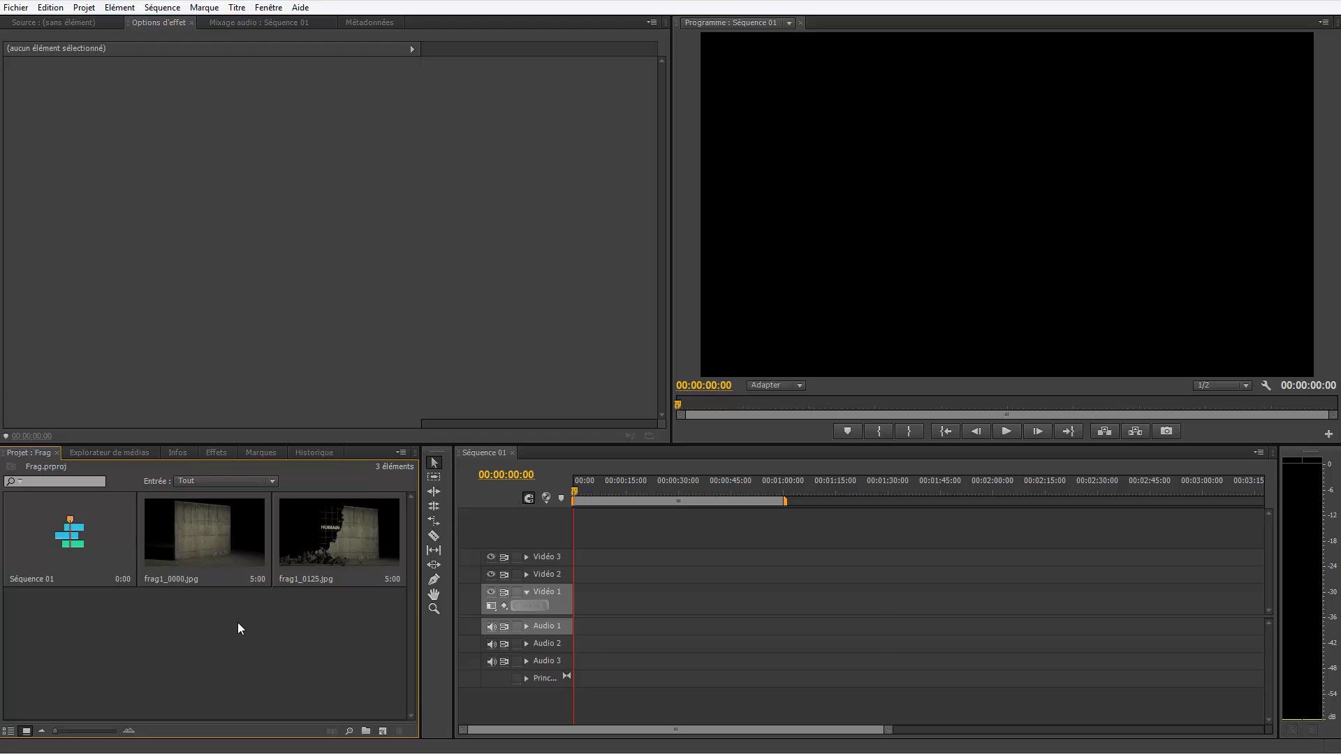
click(178, 122)
click(151, 384)
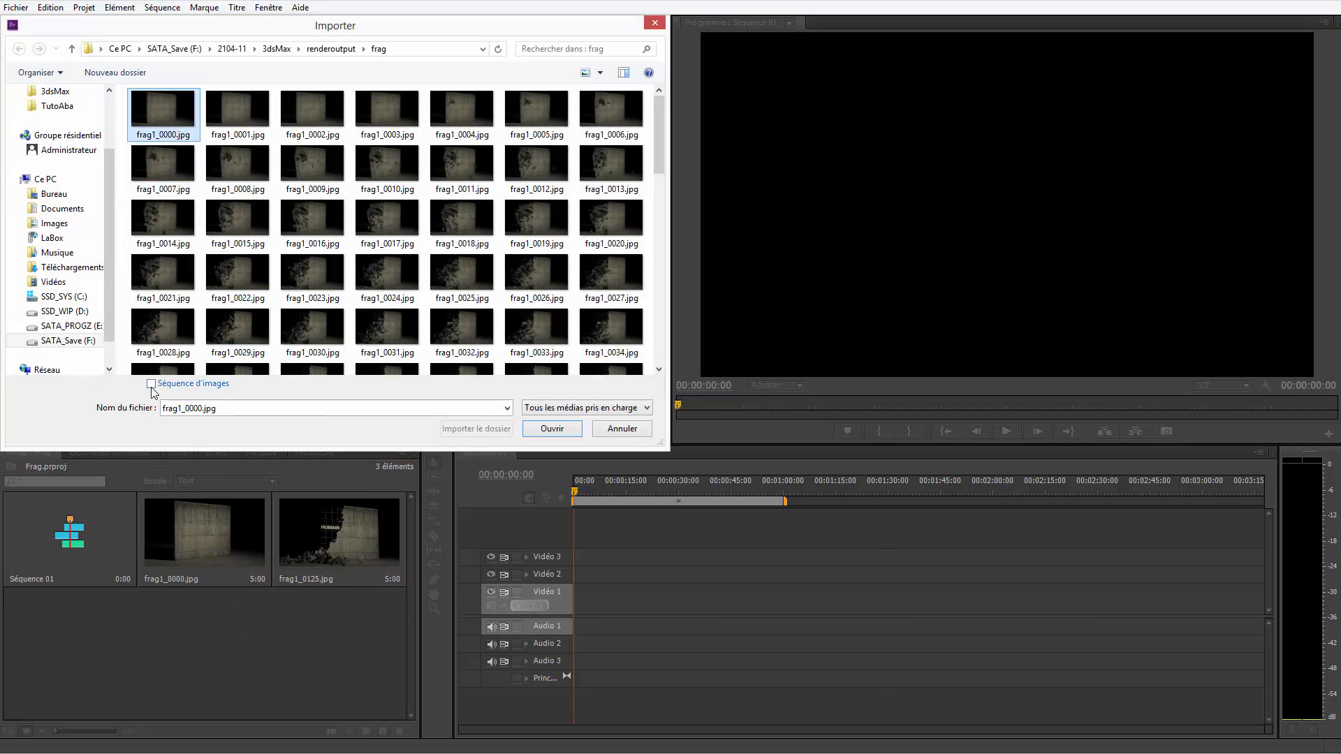
click(552, 429)
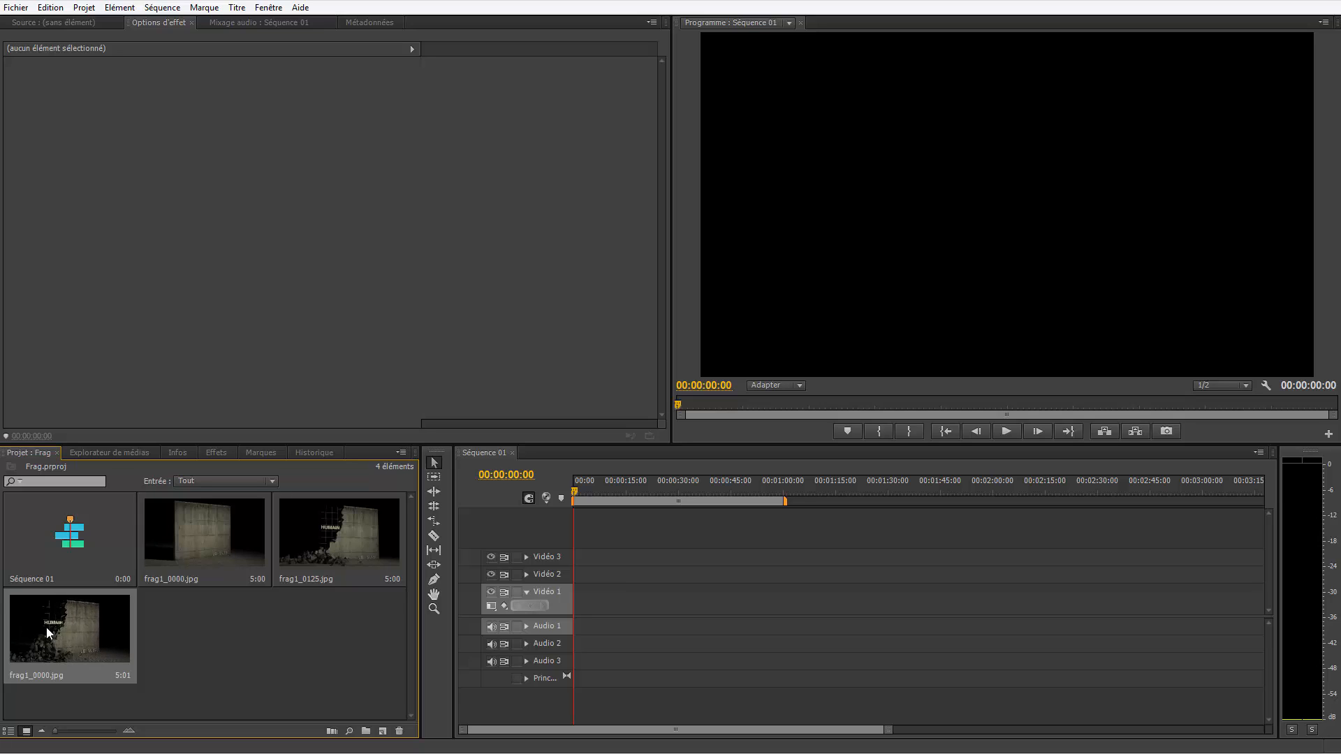
click(209, 622)
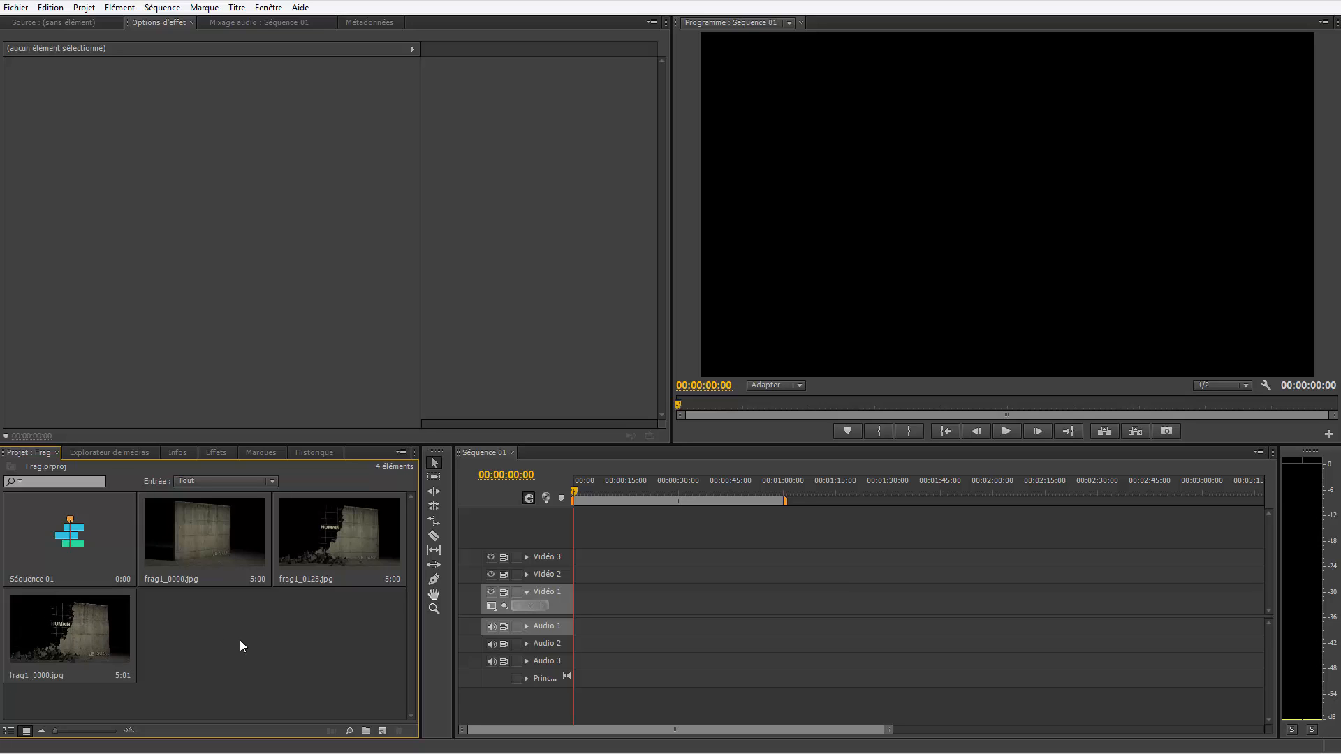
Step: Place the frag1_0000.jpg still at the start of Video 1 and try stretching and shortening its end
click(213, 527)
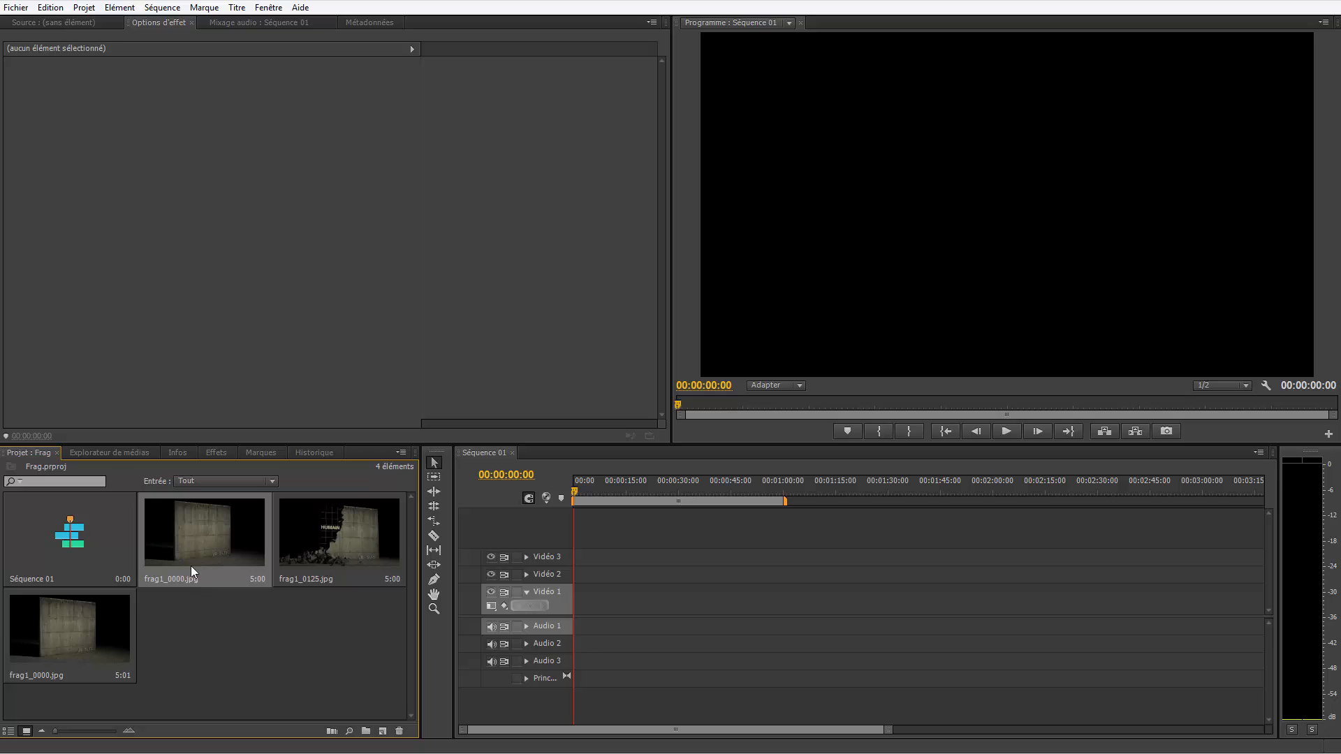
drag(513, 631, 586, 607)
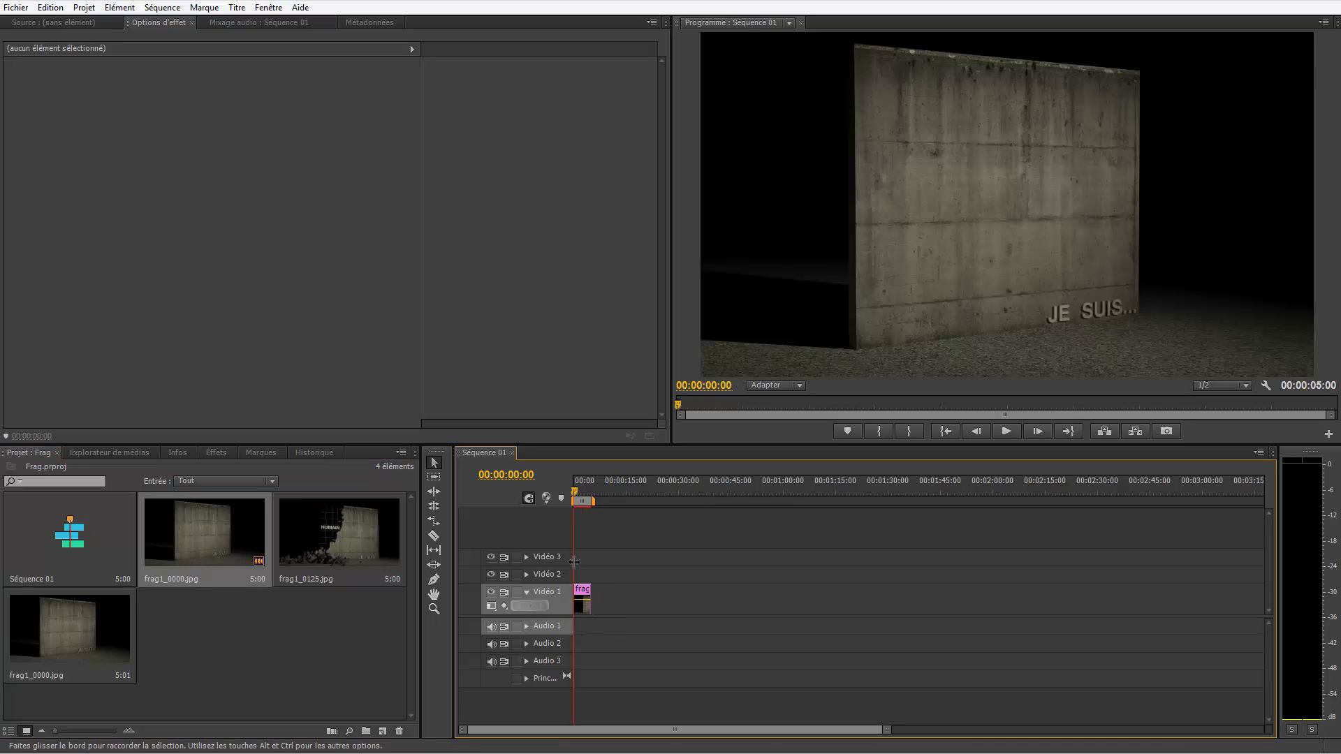
click(582, 594)
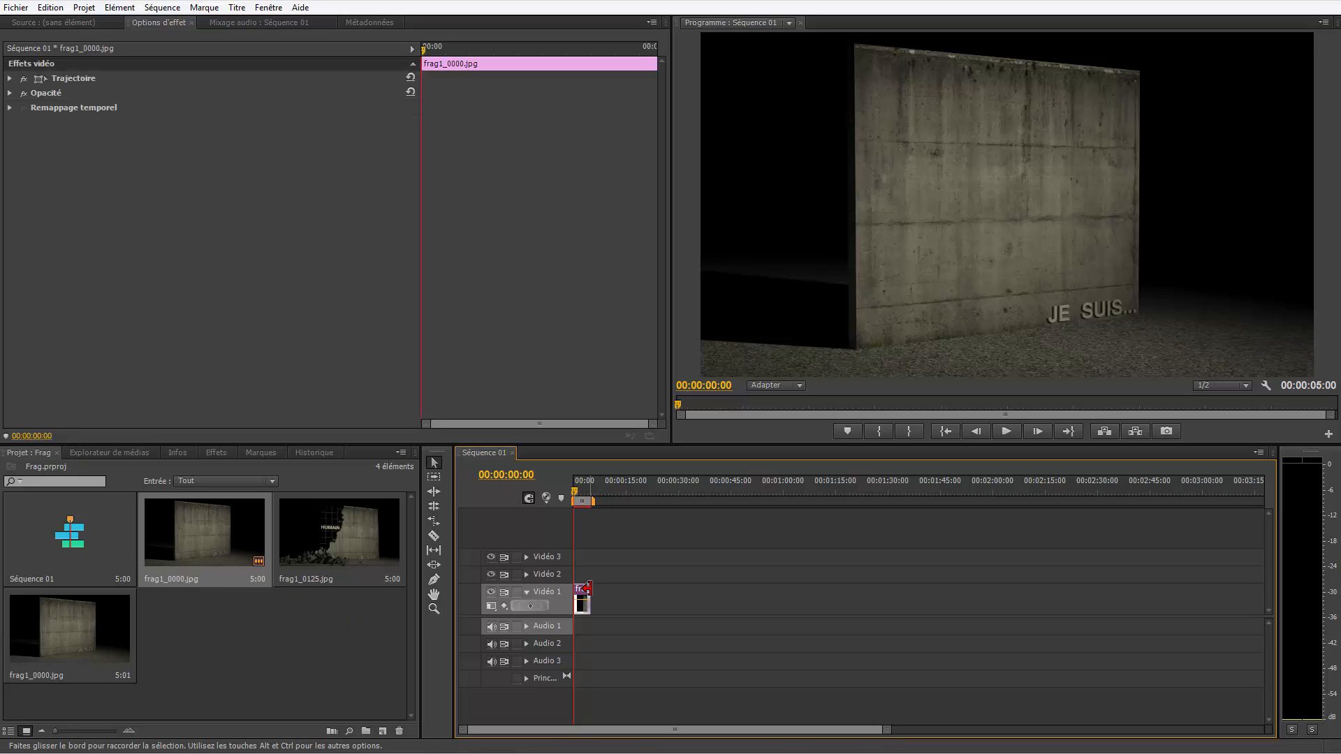
drag(588, 589, 783, 596)
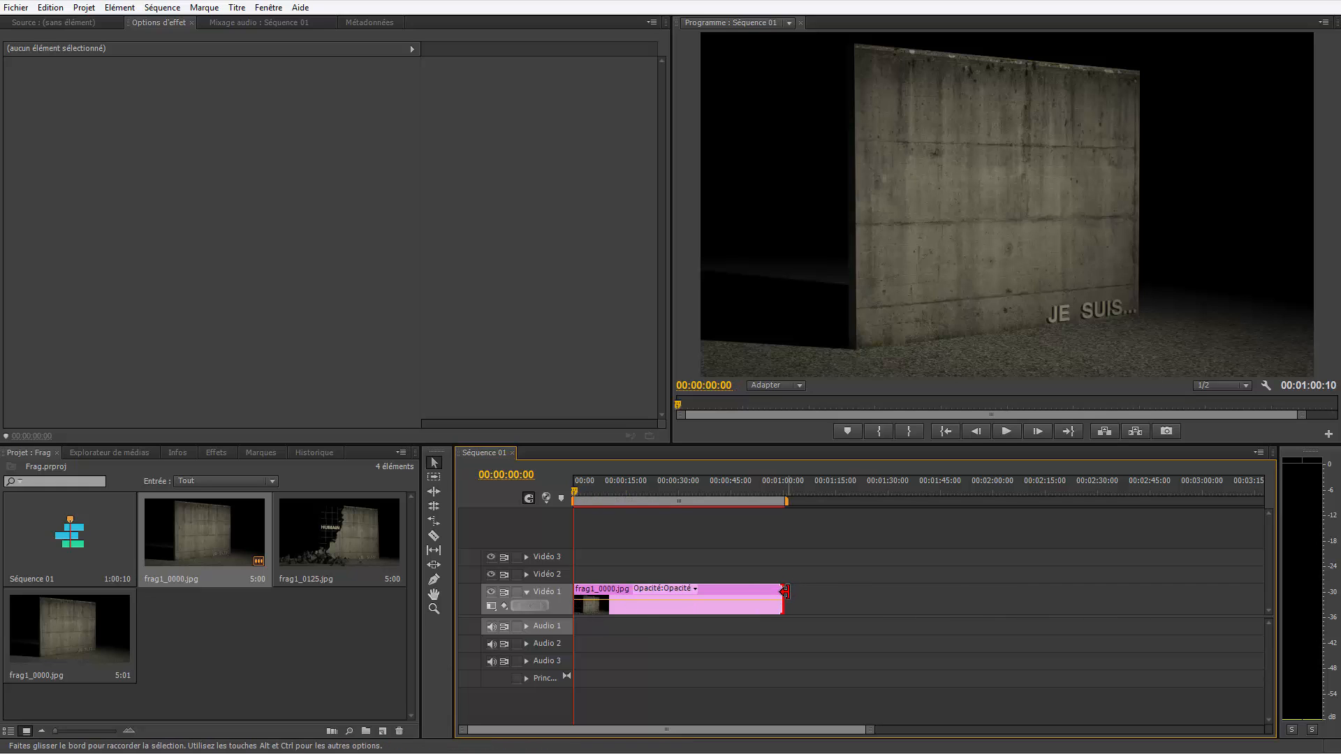
drag(674, 589, 591, 595)
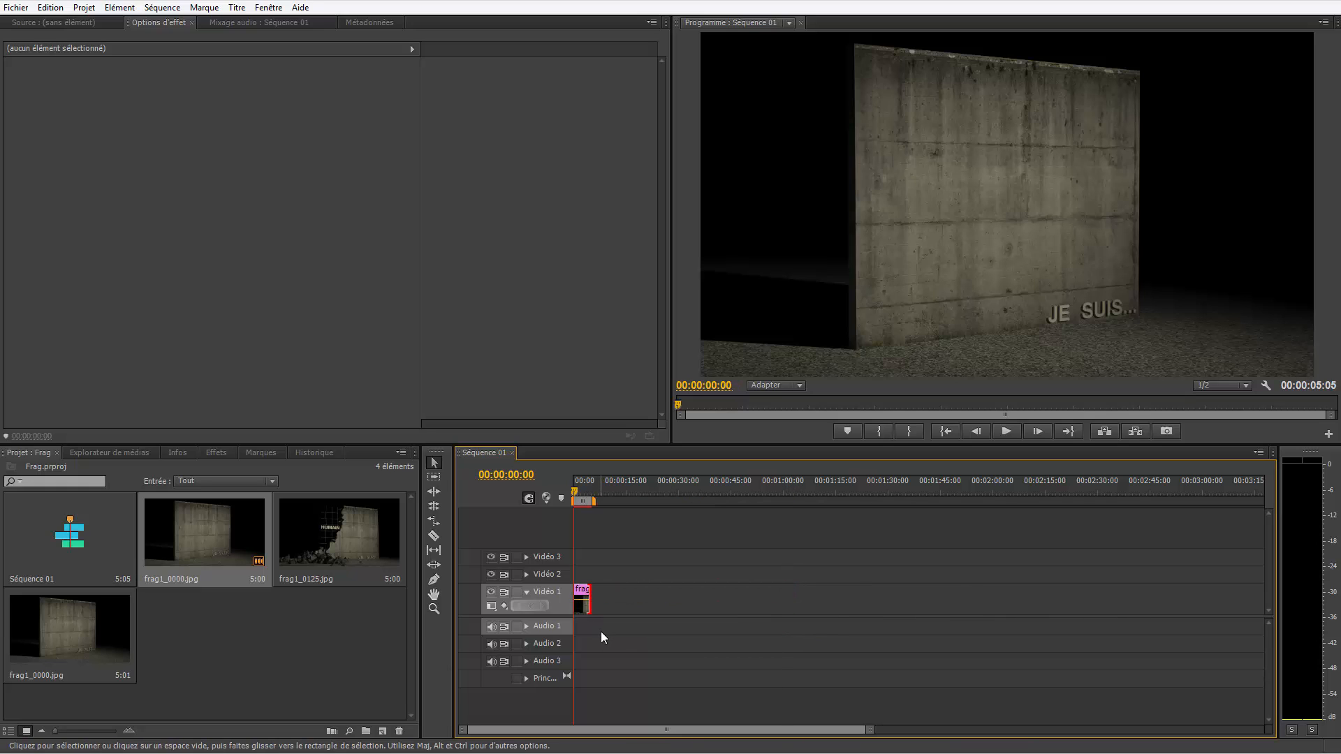
Step: Set the still clip's duration to 00:00:03:00 through its speed/duration settings
click(584, 593)
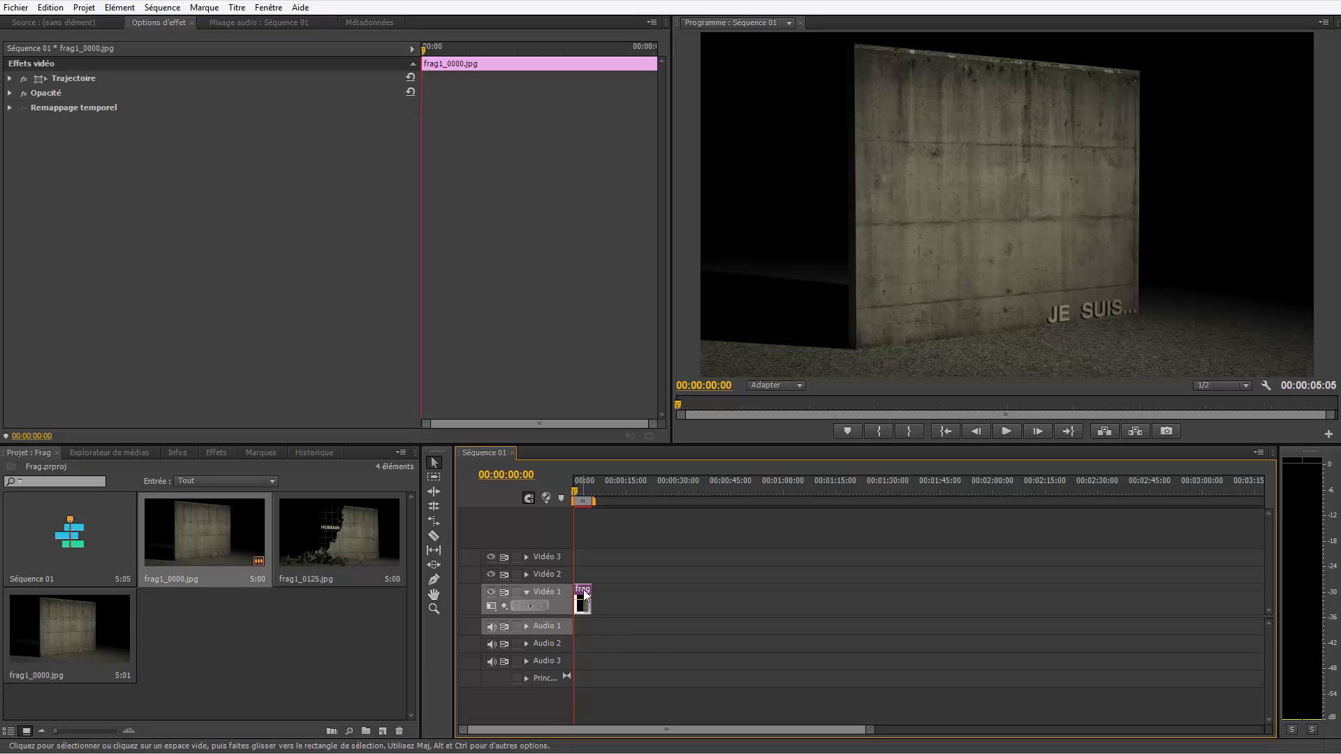
right_click(585, 594)
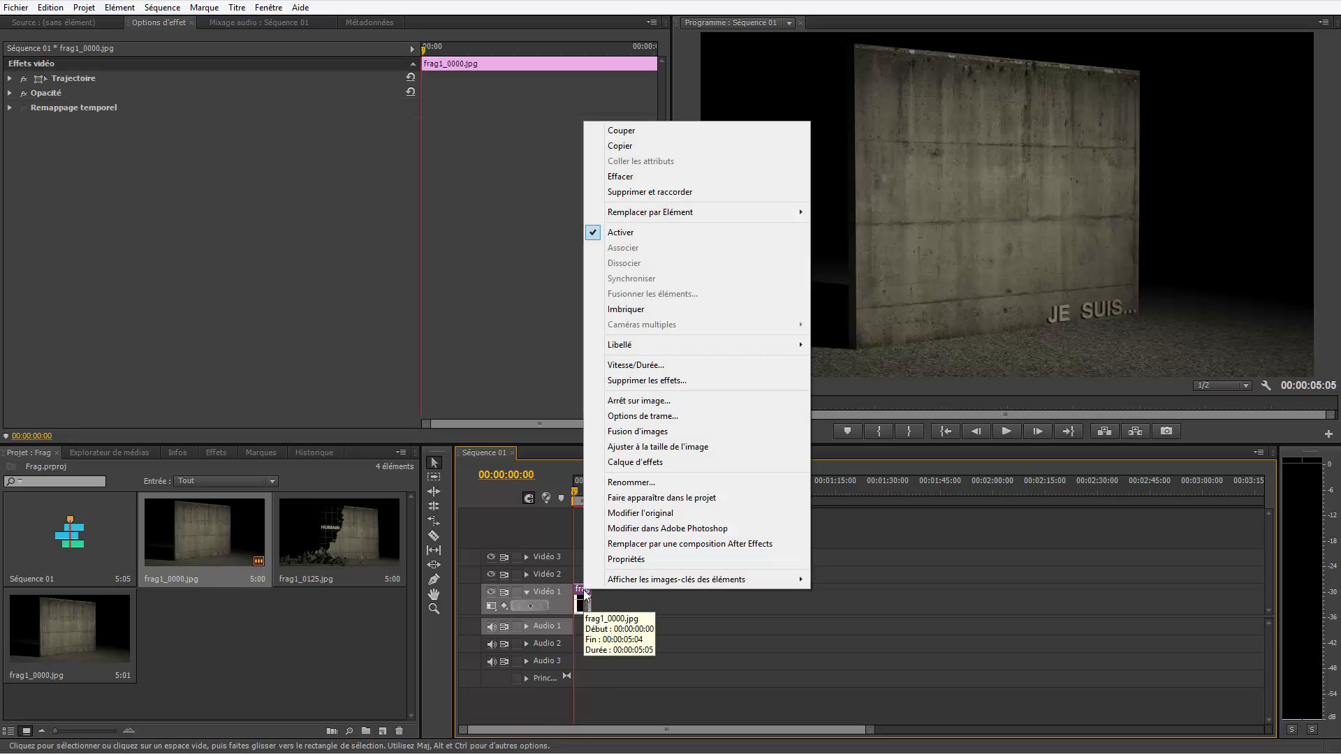
click(653, 366)
click(661, 357)
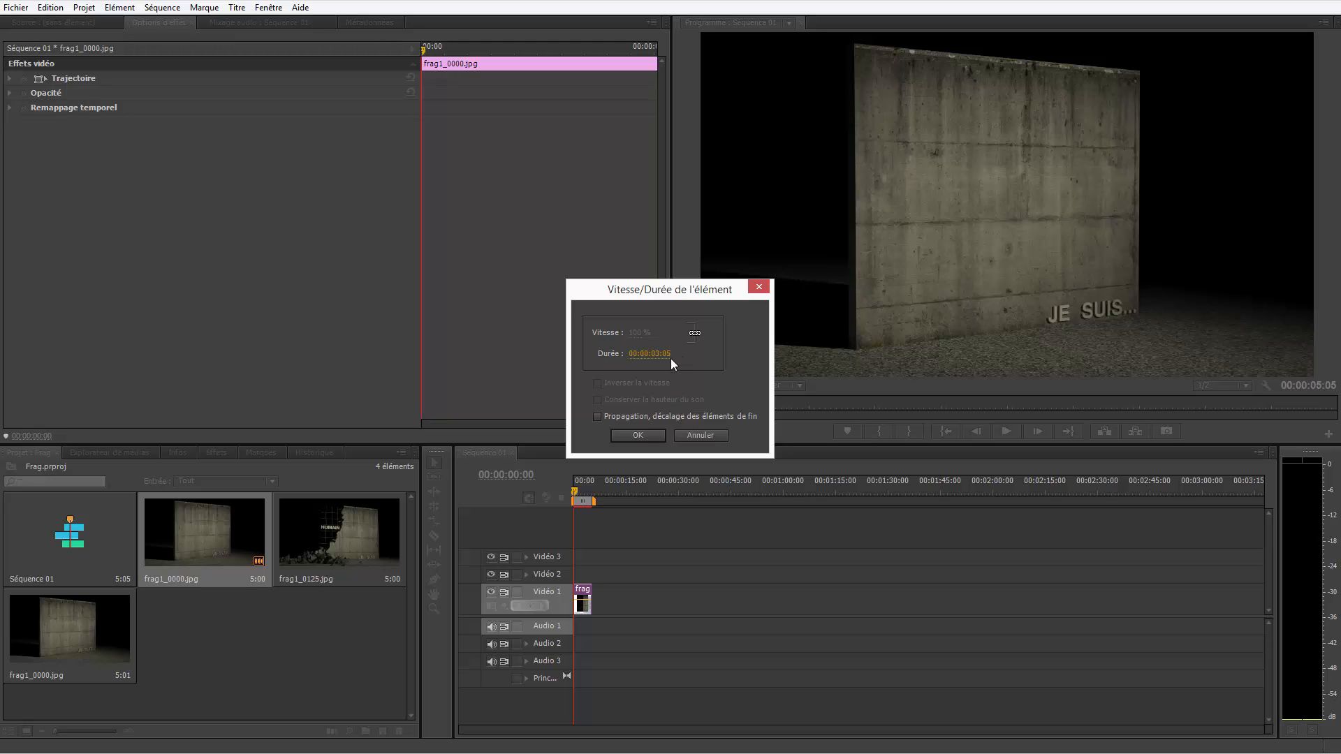
drag(676, 353, 667, 360)
text(00)
key(Return)
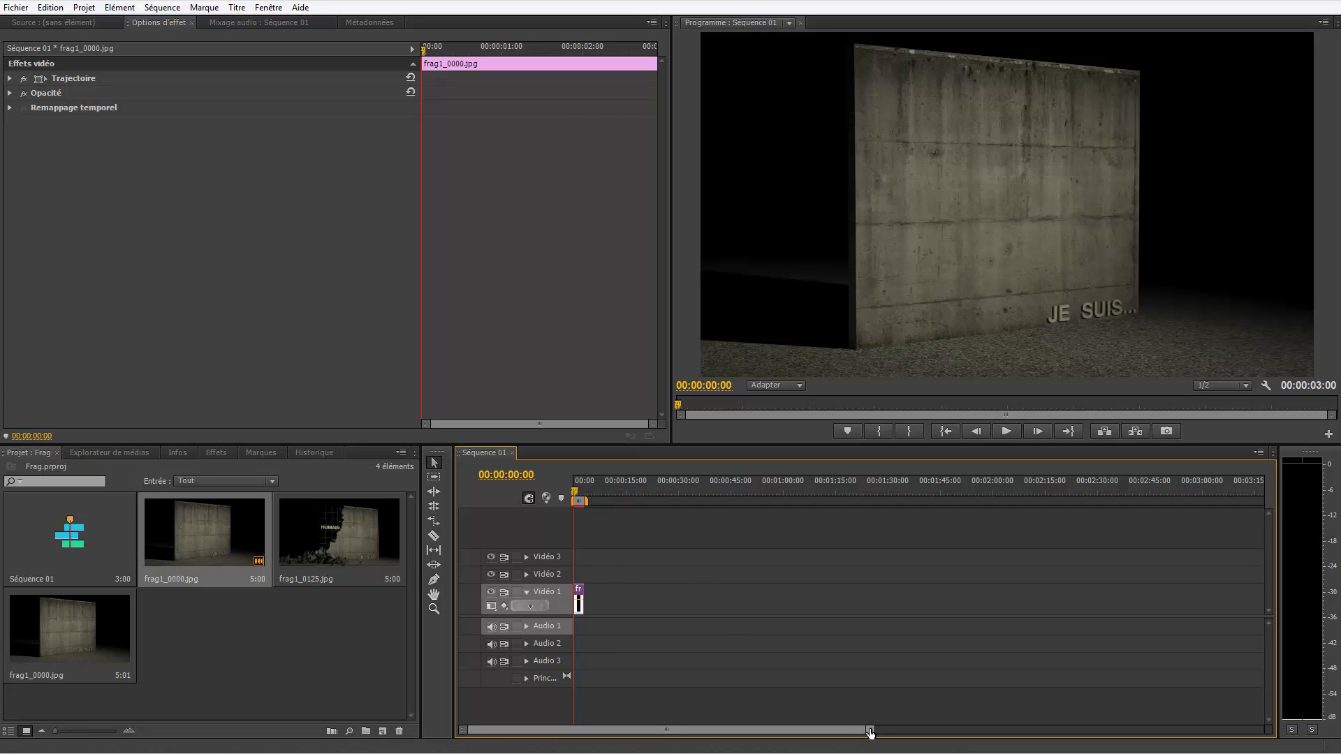
Step: Place the frag1_0000.jpg image sequence directly after the opening still on Video 1 and preview the start of the edit
drag(869, 730, 495, 735)
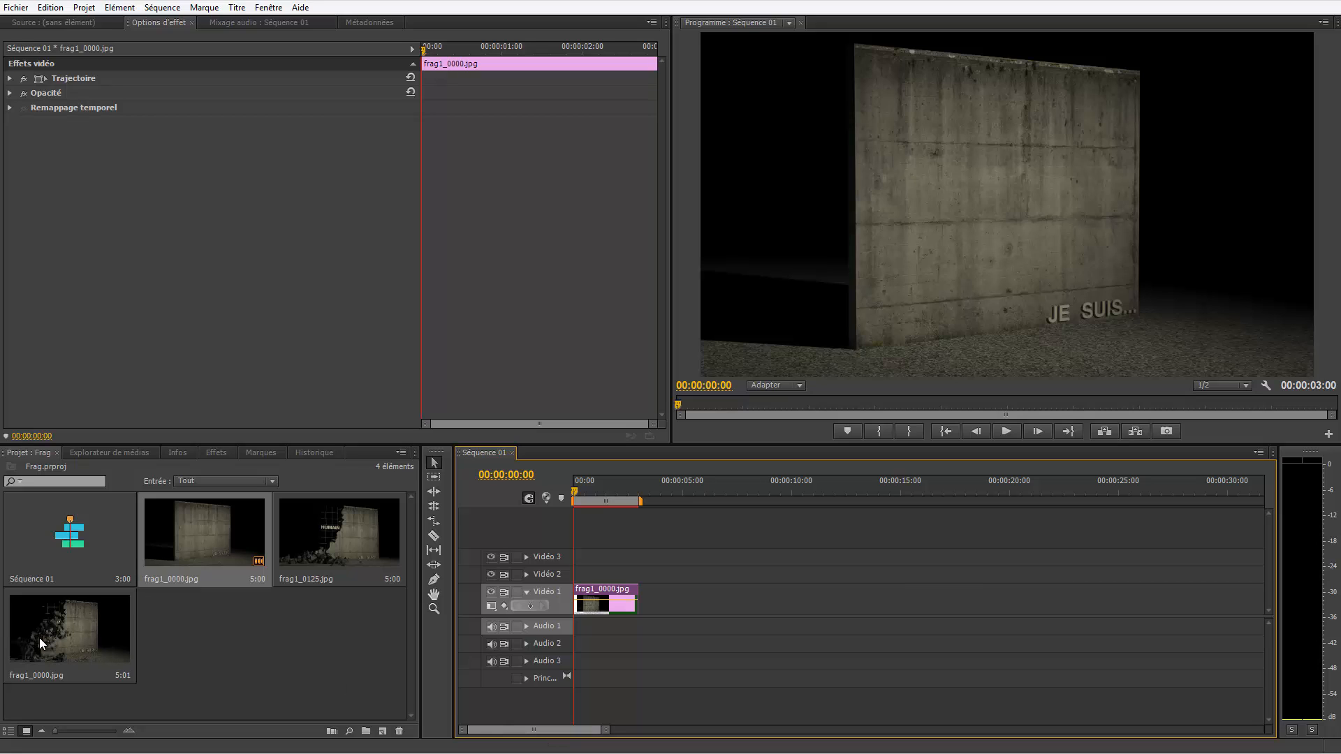
drag(40, 639, 642, 606)
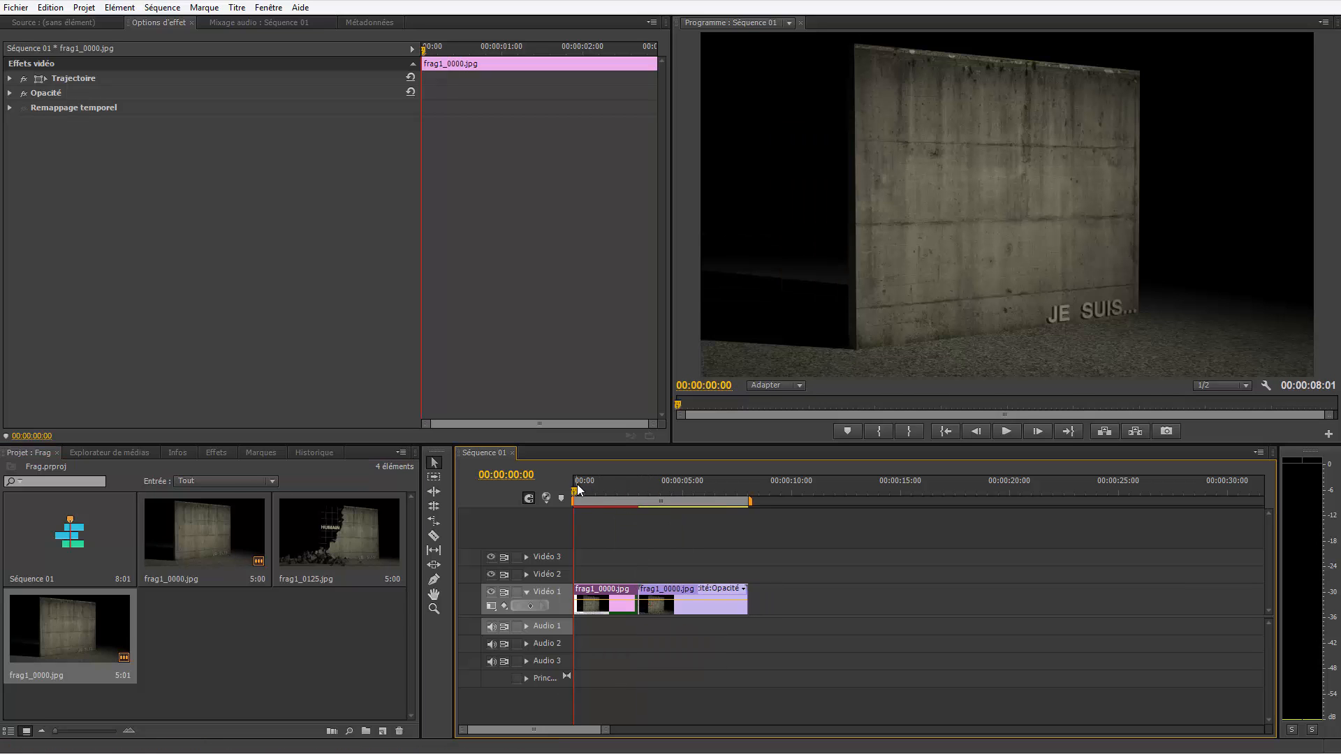
drag(577, 484, 613, 527)
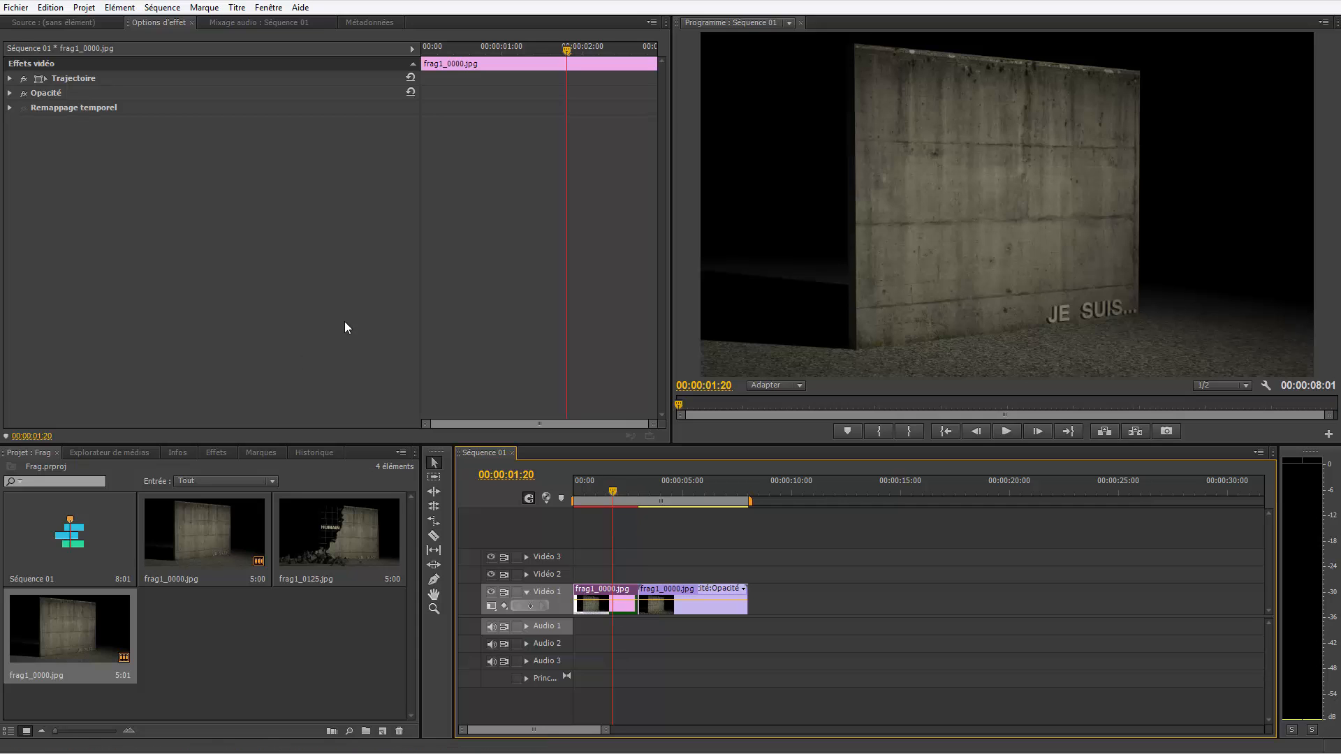
Step: Fade in the opening still with opacity keyframes at about 00:00:01:07 and at its start, lowering the first keyframe's opacity
ctrl+click(602, 604)
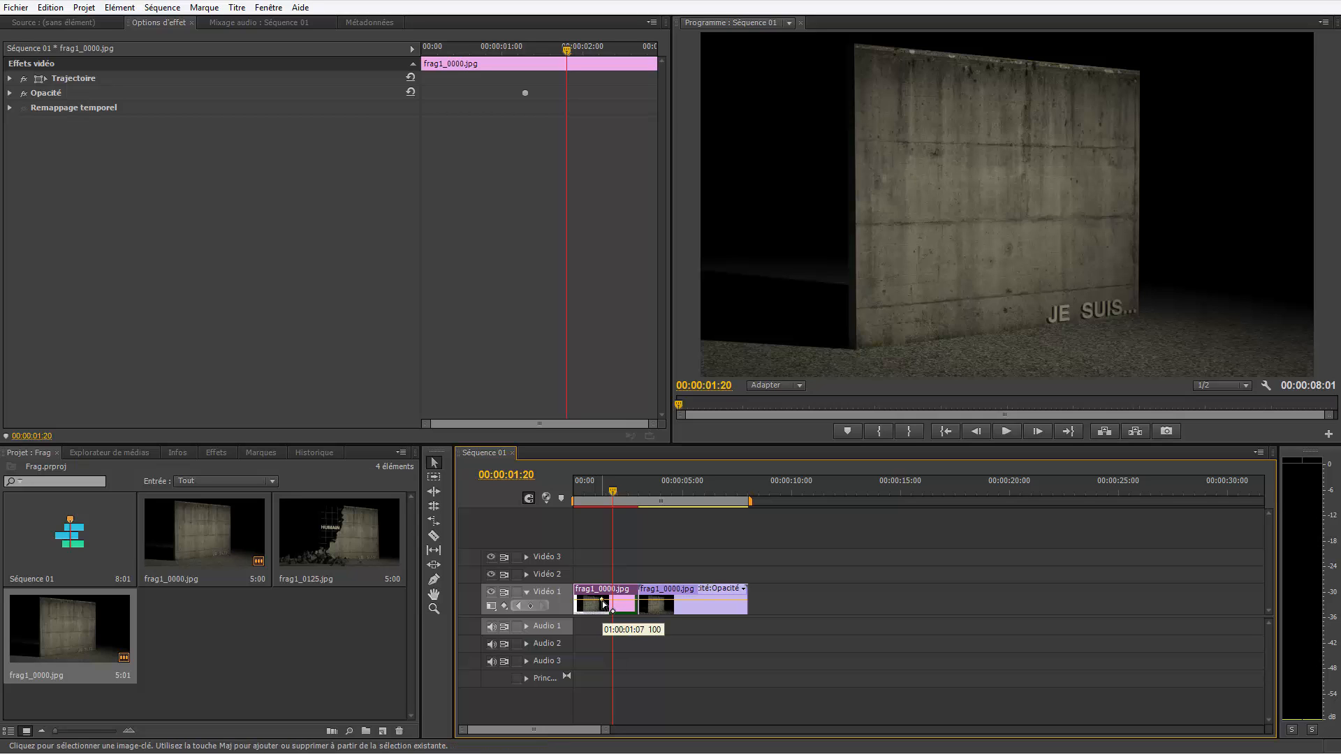
ctrl+click(588, 602)
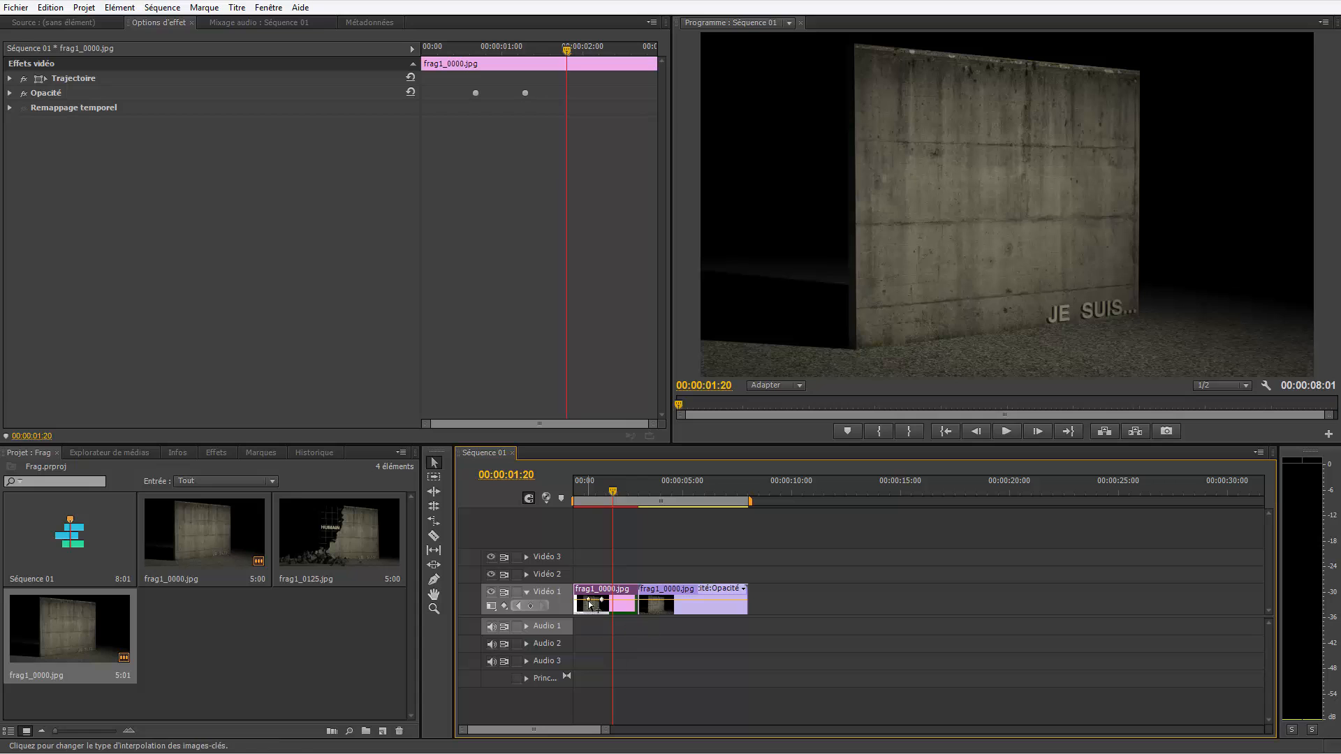
drag(589, 602, 575, 609)
drag(577, 494, 633, 521)
click(216, 654)
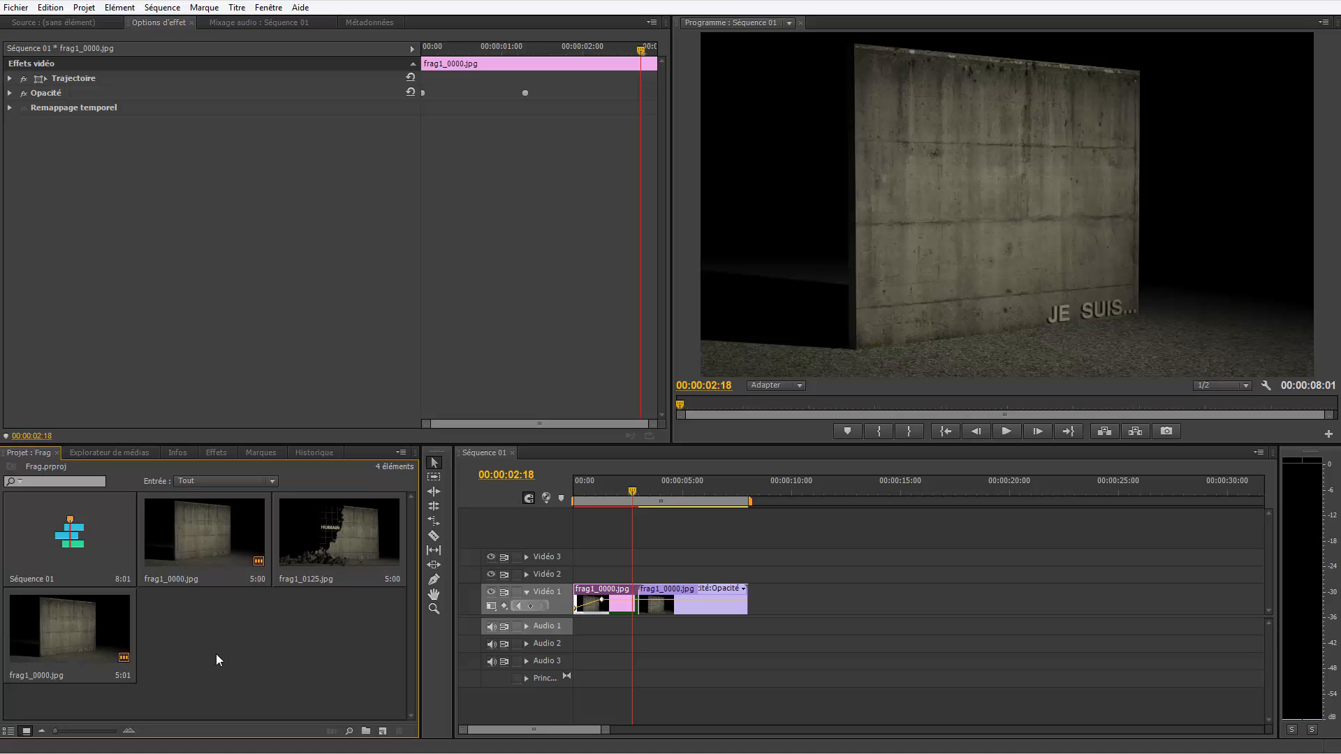
Step: Append a second copy of the image sequence on Video 1 and shift it to about 12 seconds, leaving a gap before it
click(61, 655)
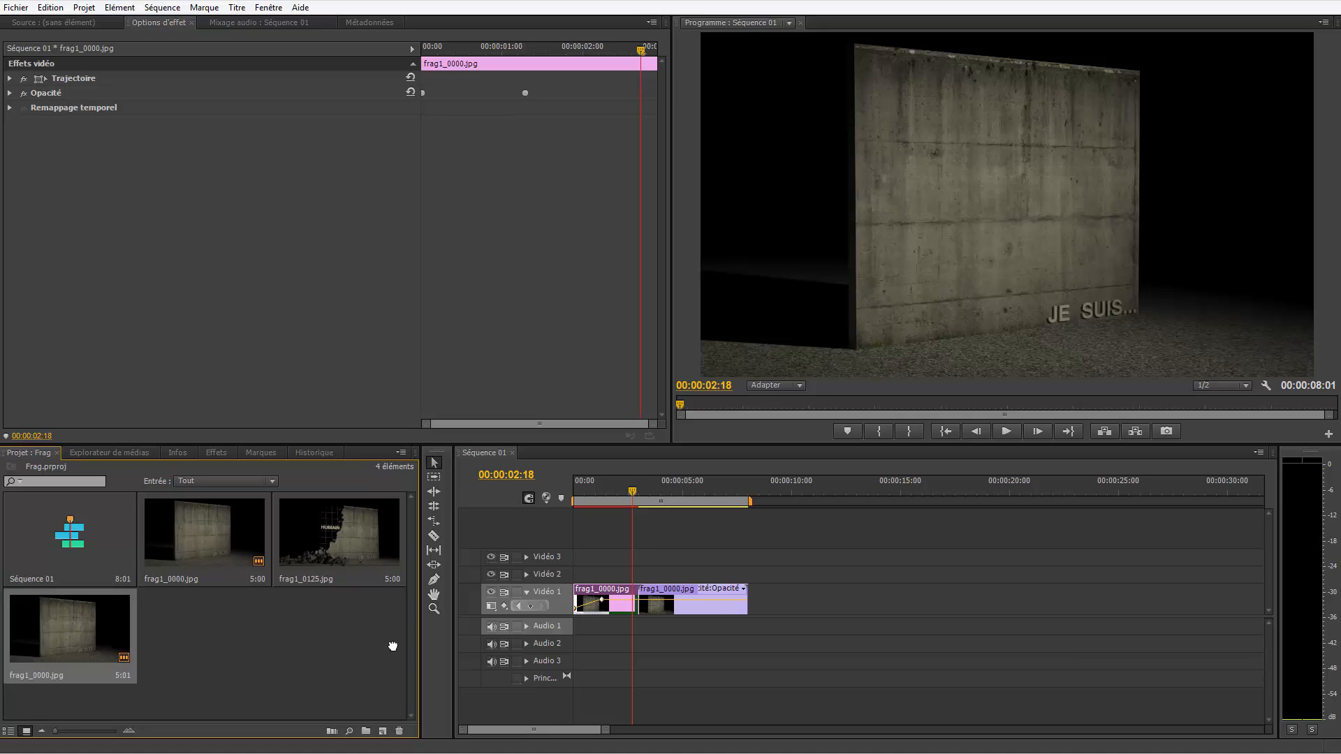
drag(393, 646, 750, 606)
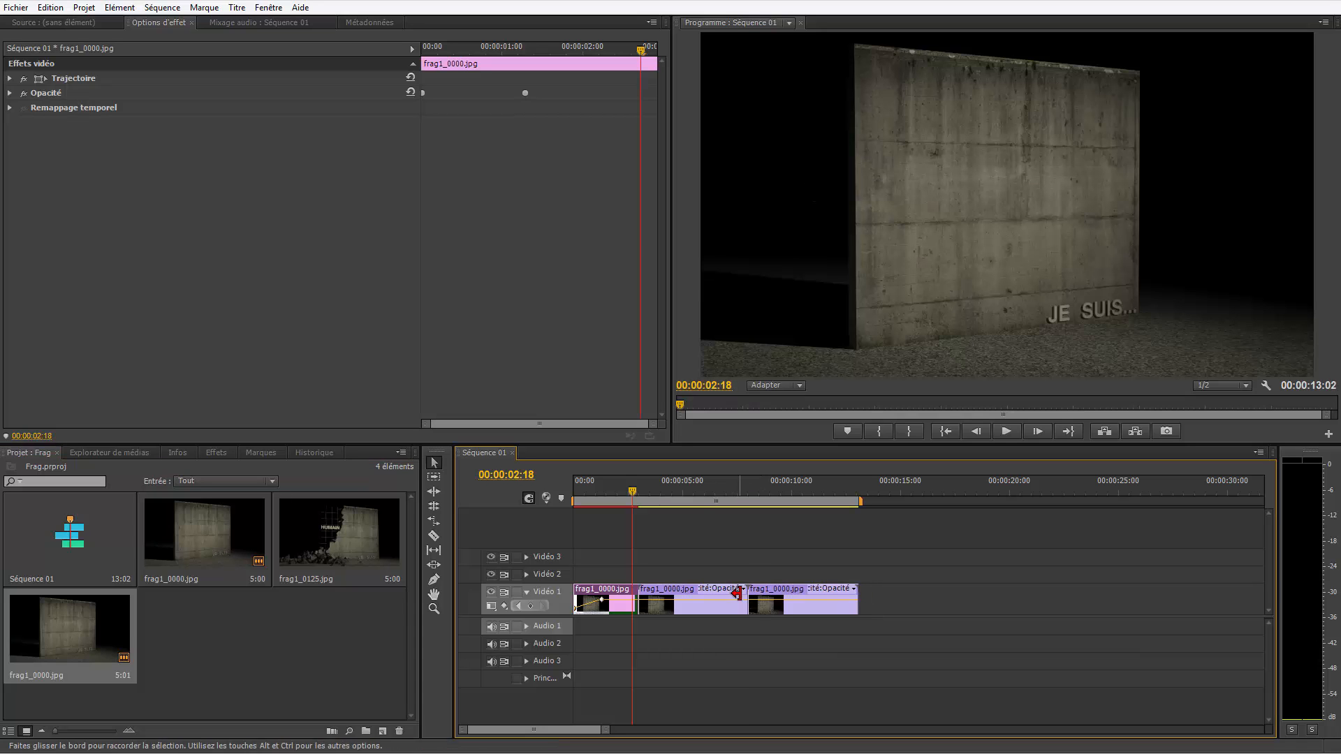
drag(632, 493, 710, 514)
drag(777, 587, 882, 591)
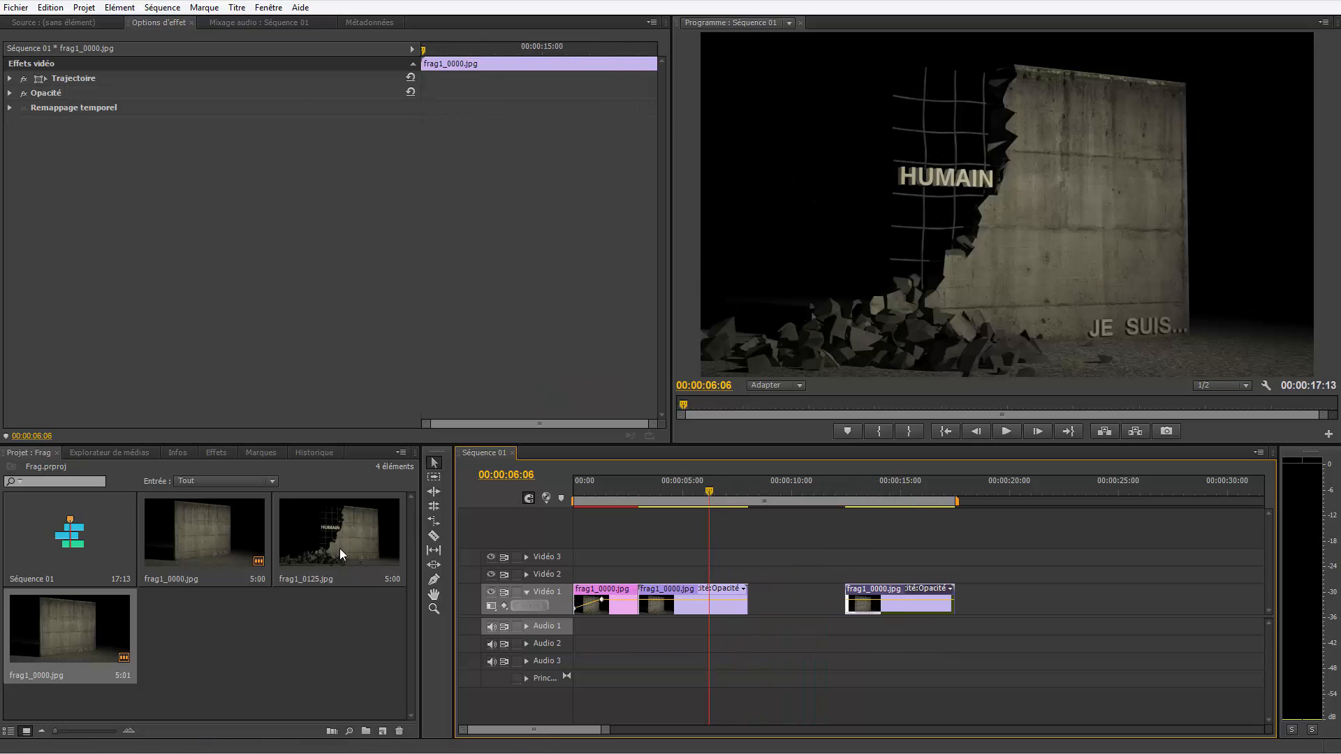
Step: Fit the frag1_0125.jpg still, trimmed to three seconds, between the two sequence clips on Video 1 without a gap, and preview the result
drag(340, 547, 587, 577)
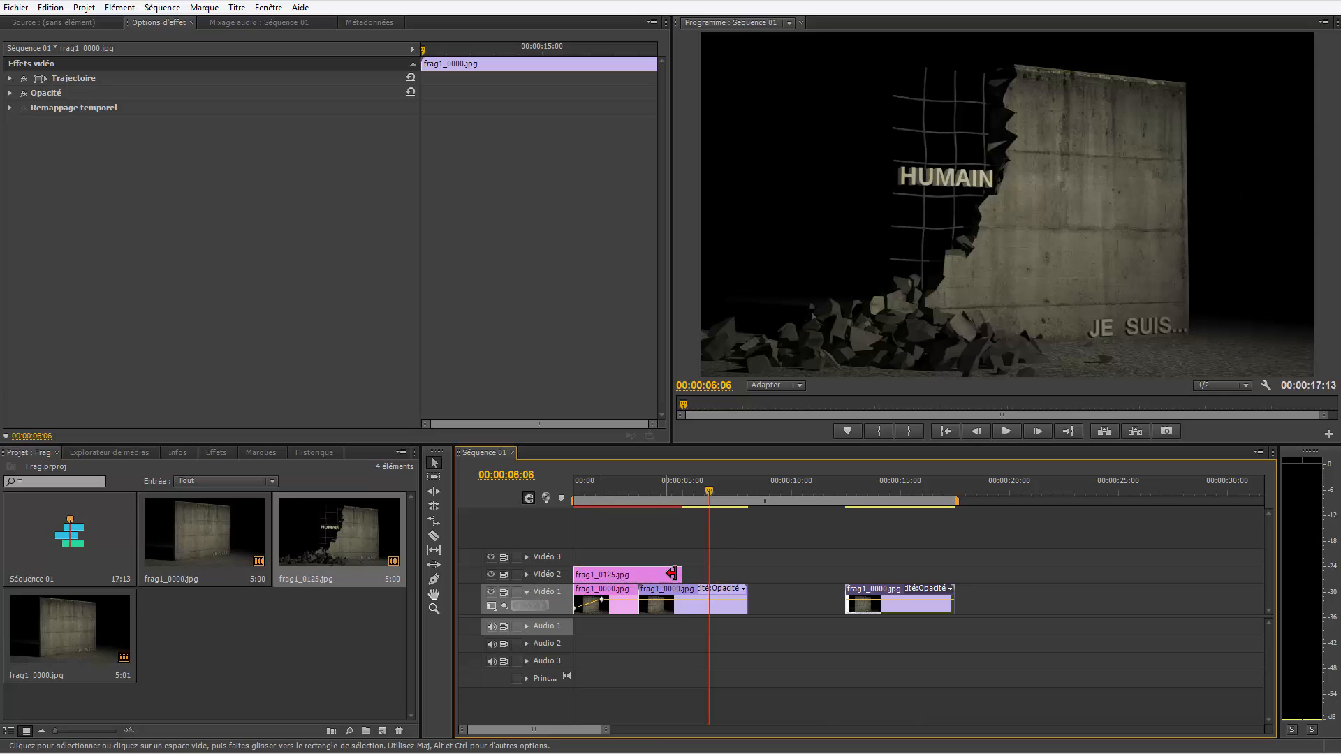
drag(681, 574, 834, 591)
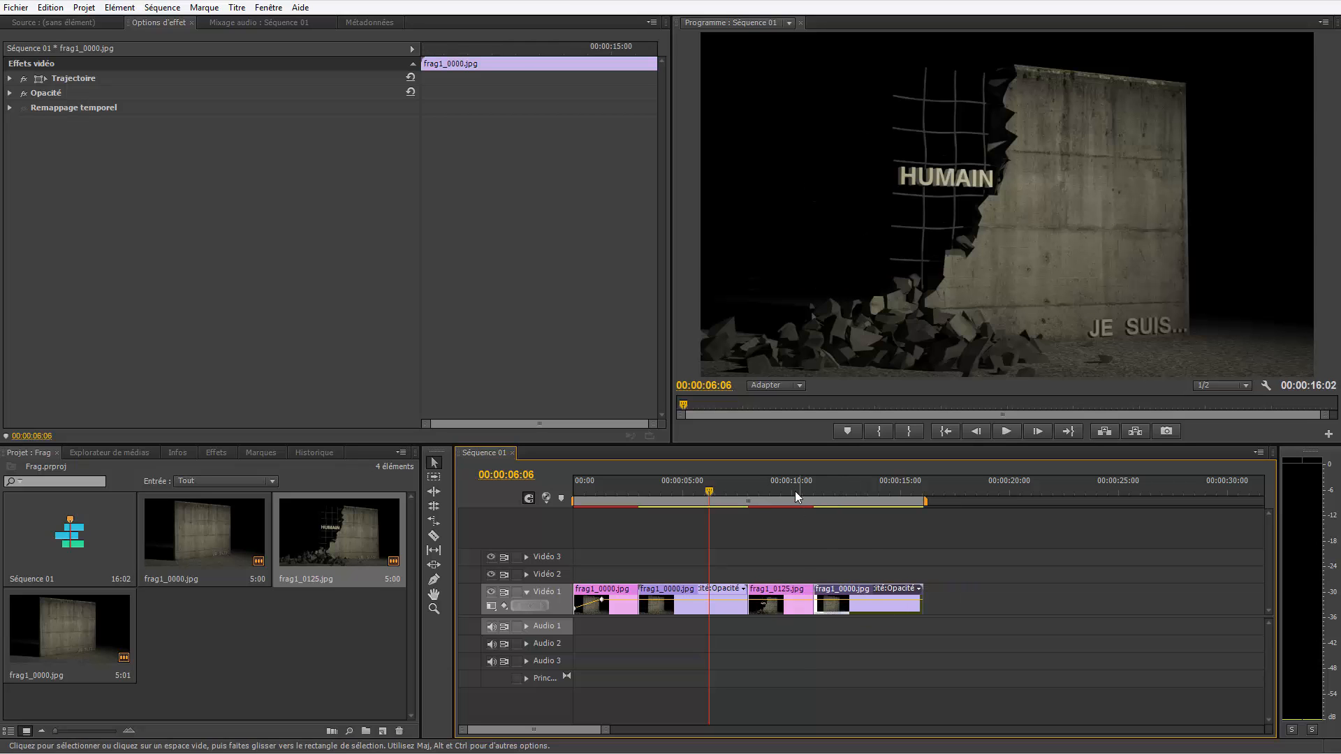
drag(761, 487, 866, 498)
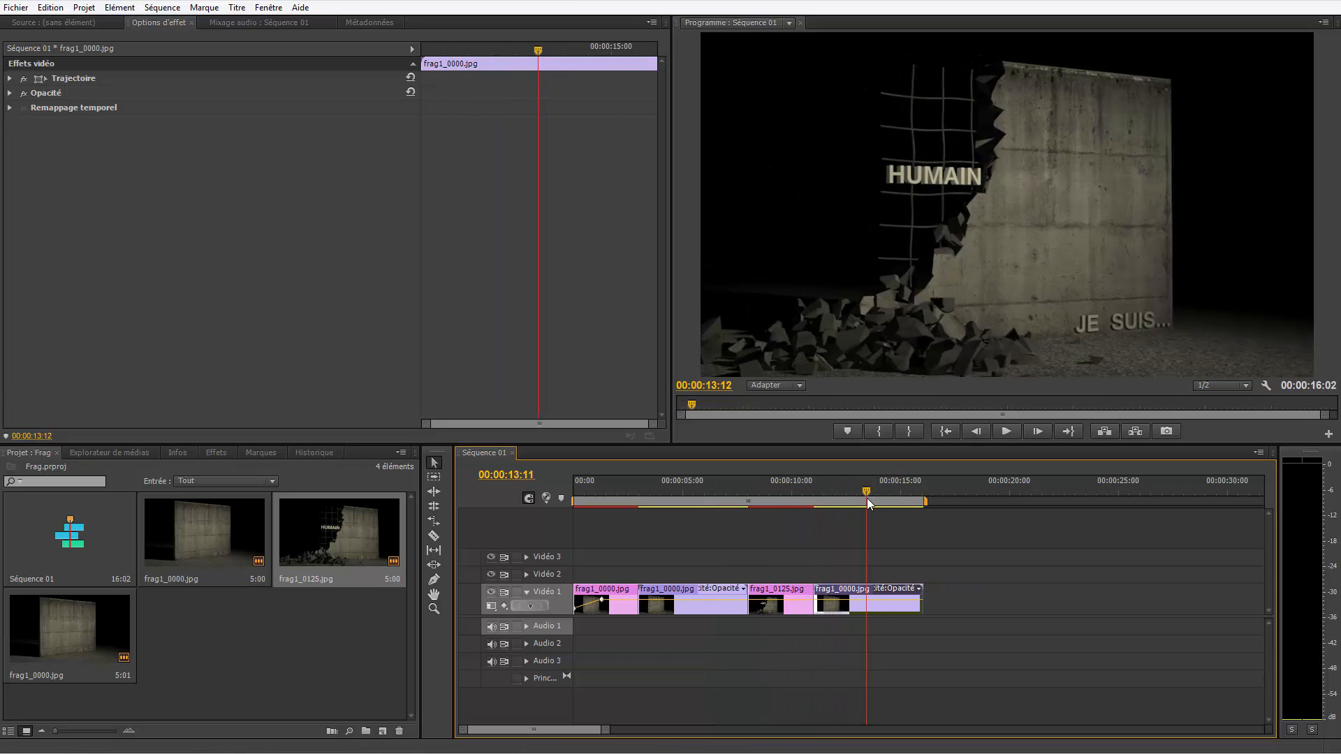
Step: Reverse the speed of the second image sequence clip at 100 % and preview it playing backwards
right_click(840, 590)
click(901, 364)
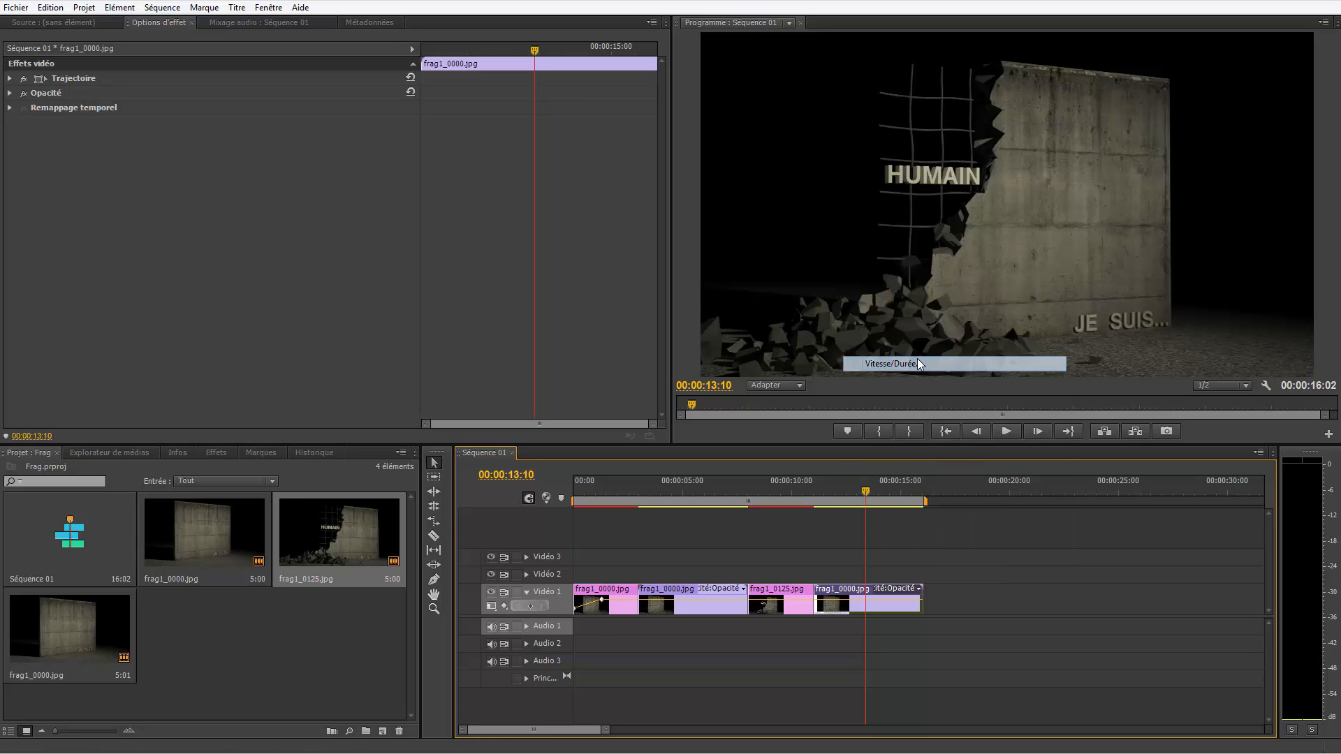
click(630, 385)
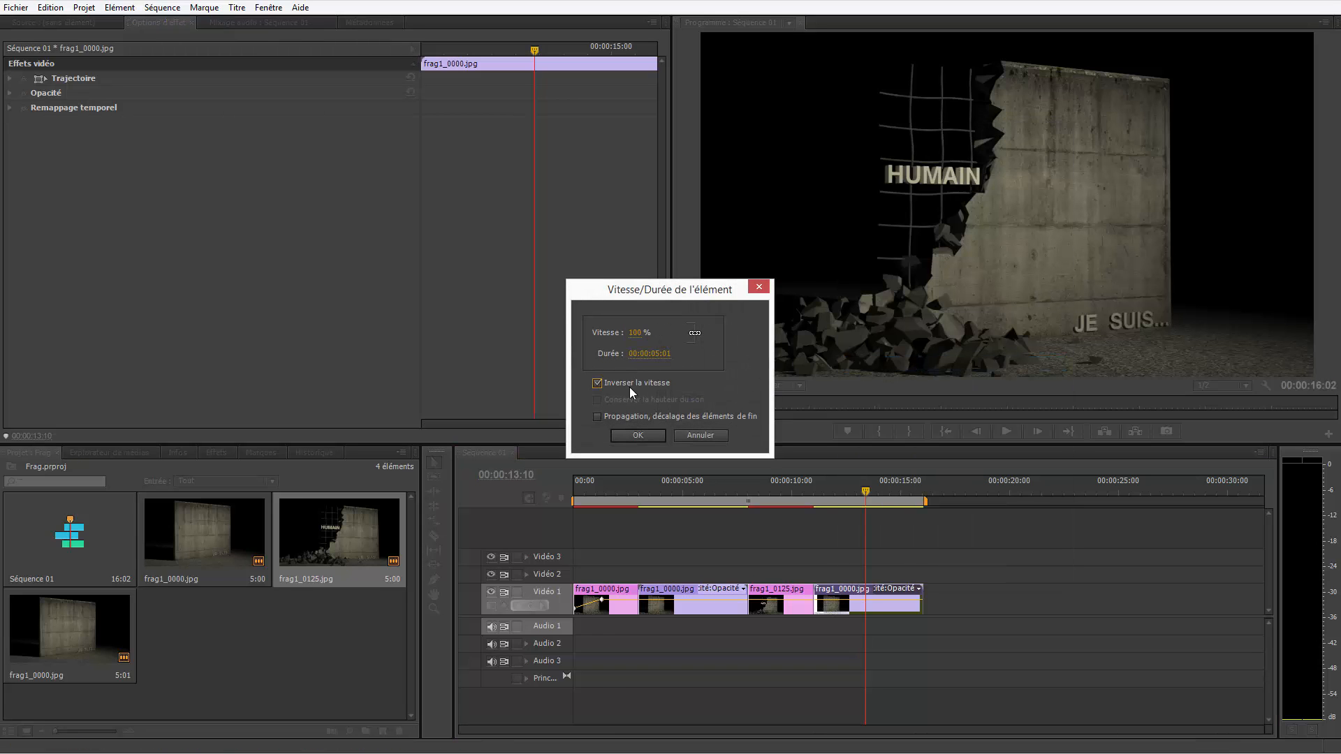
click(637, 435)
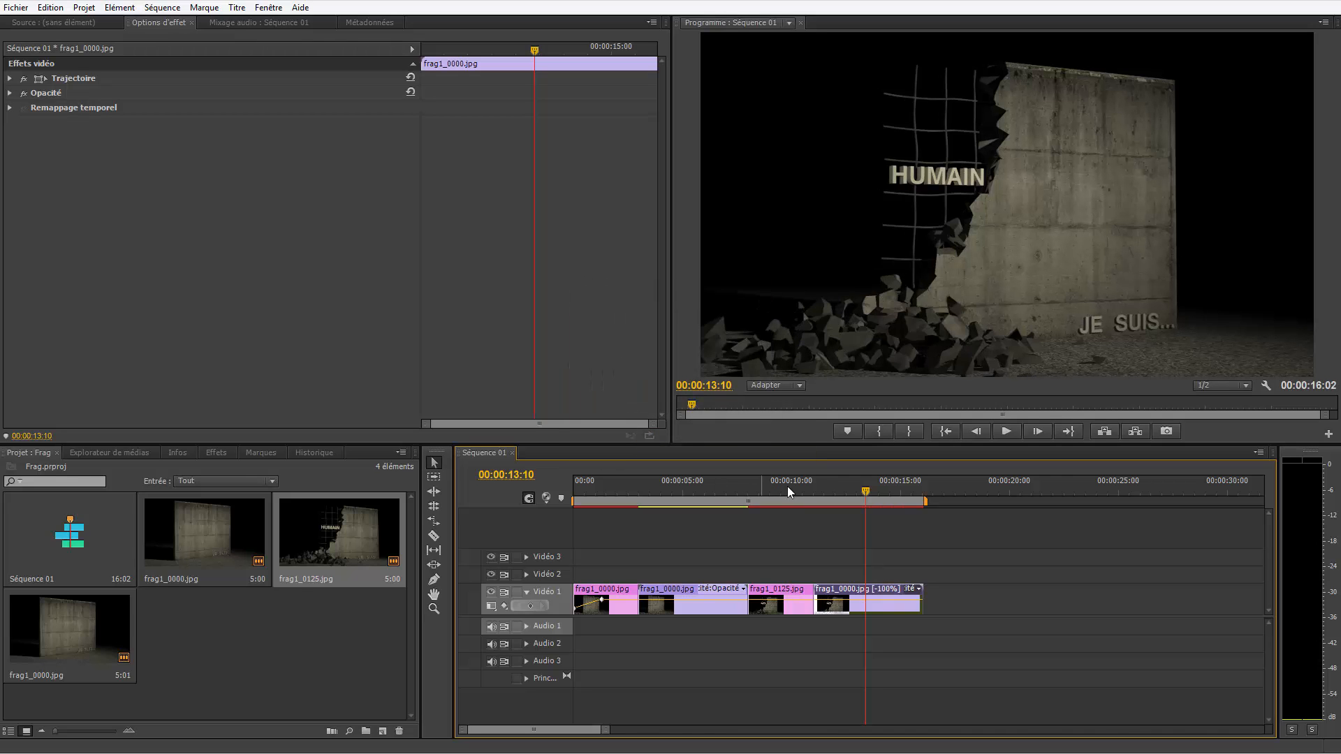
drag(783, 489, 841, 528)
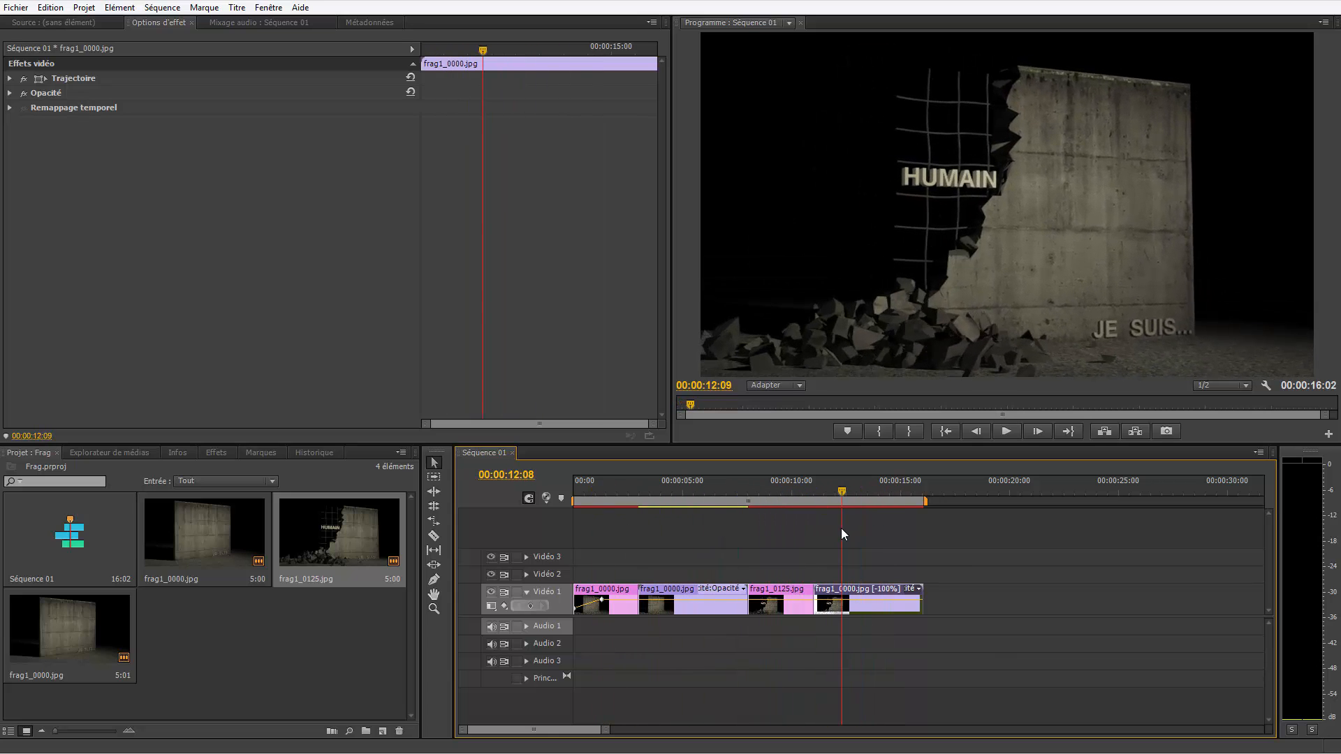
Step: Append the frag1_0000.jpg still, trimmed to three seconds, after the reversed sequence on Video 1 and preview the transition
click(196, 543)
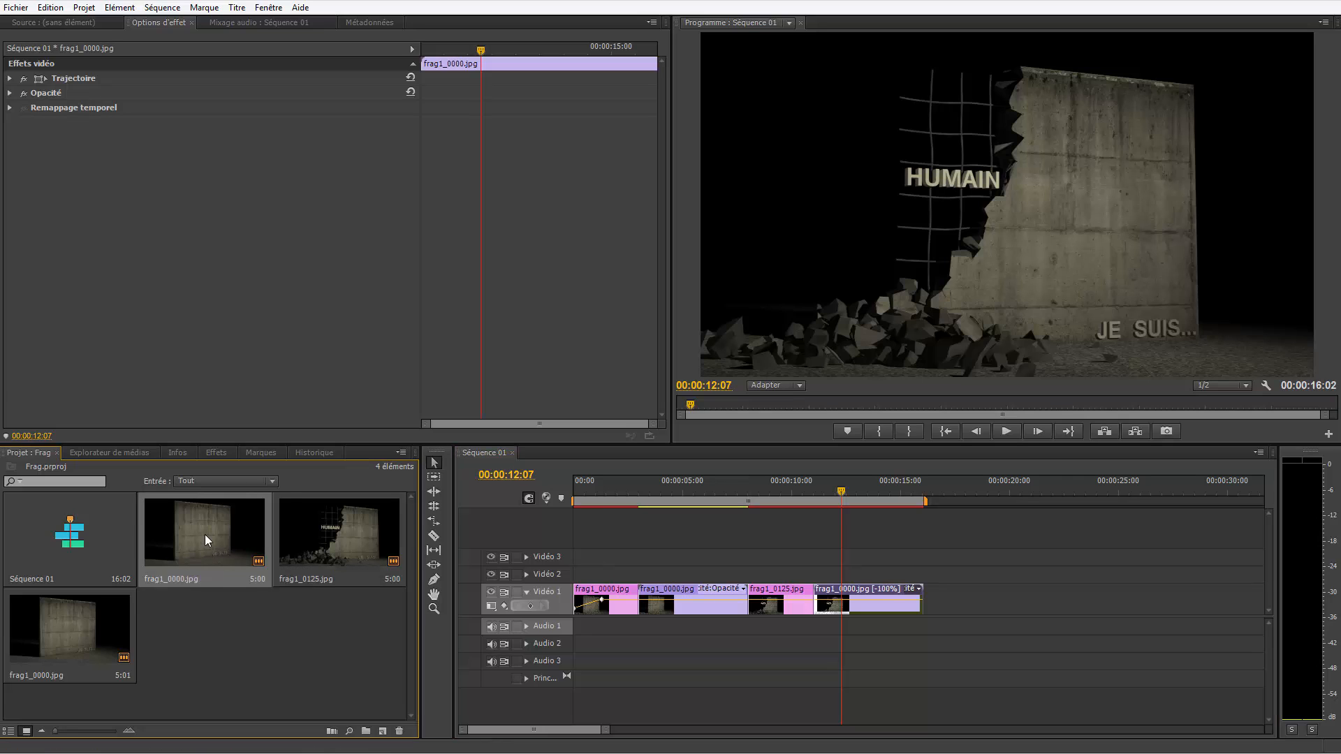
drag(204, 534, 759, 577)
drag(855, 574, 967, 597)
click(913, 490)
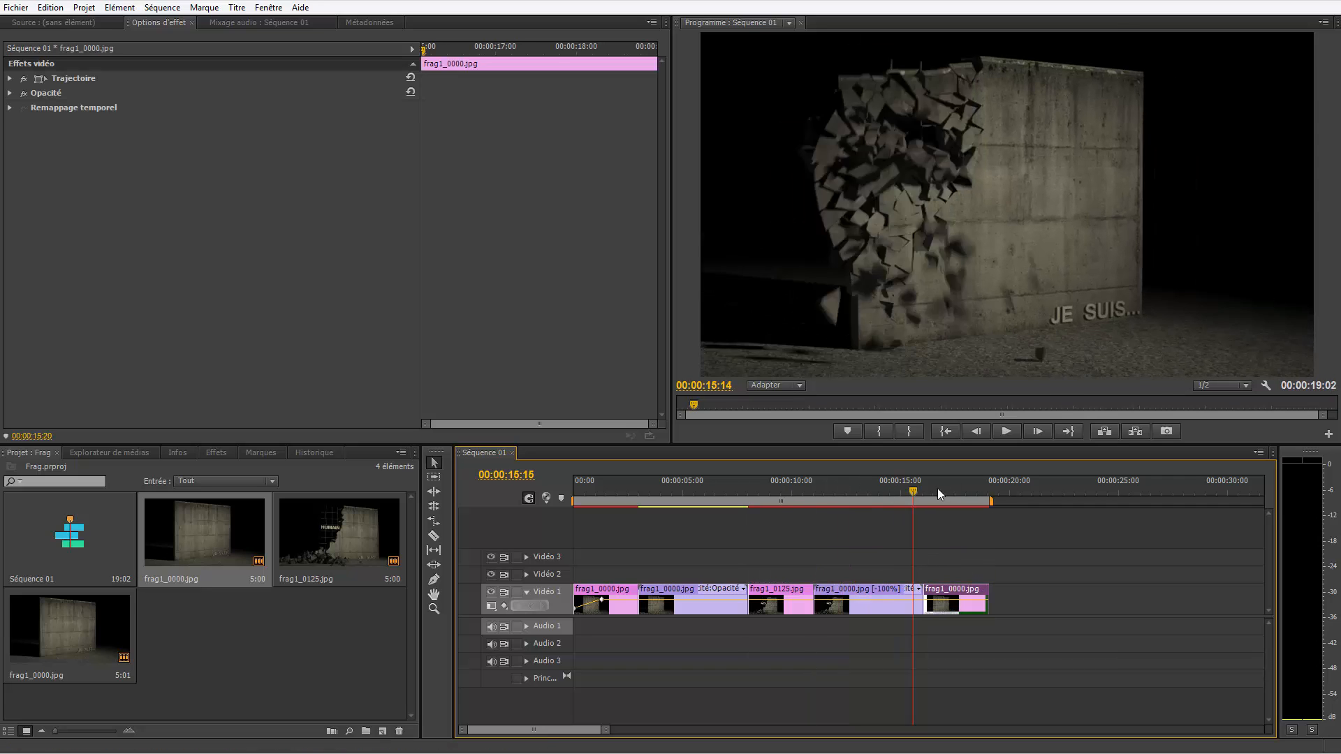
drag(937, 488, 871, 552)
Step: Group the four clips that follow the opening still on Video 1 and check that they select as one unit
drag(971, 572, 580, 632)
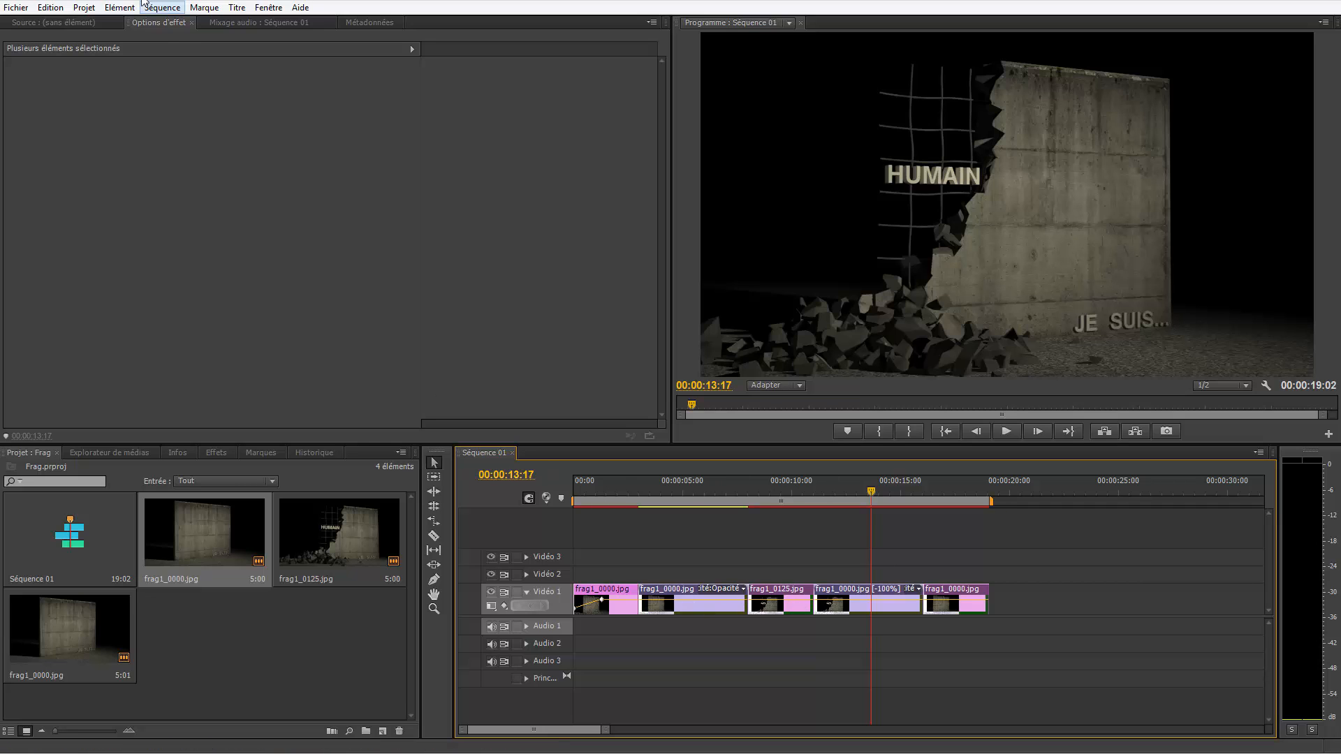
click(119, 7)
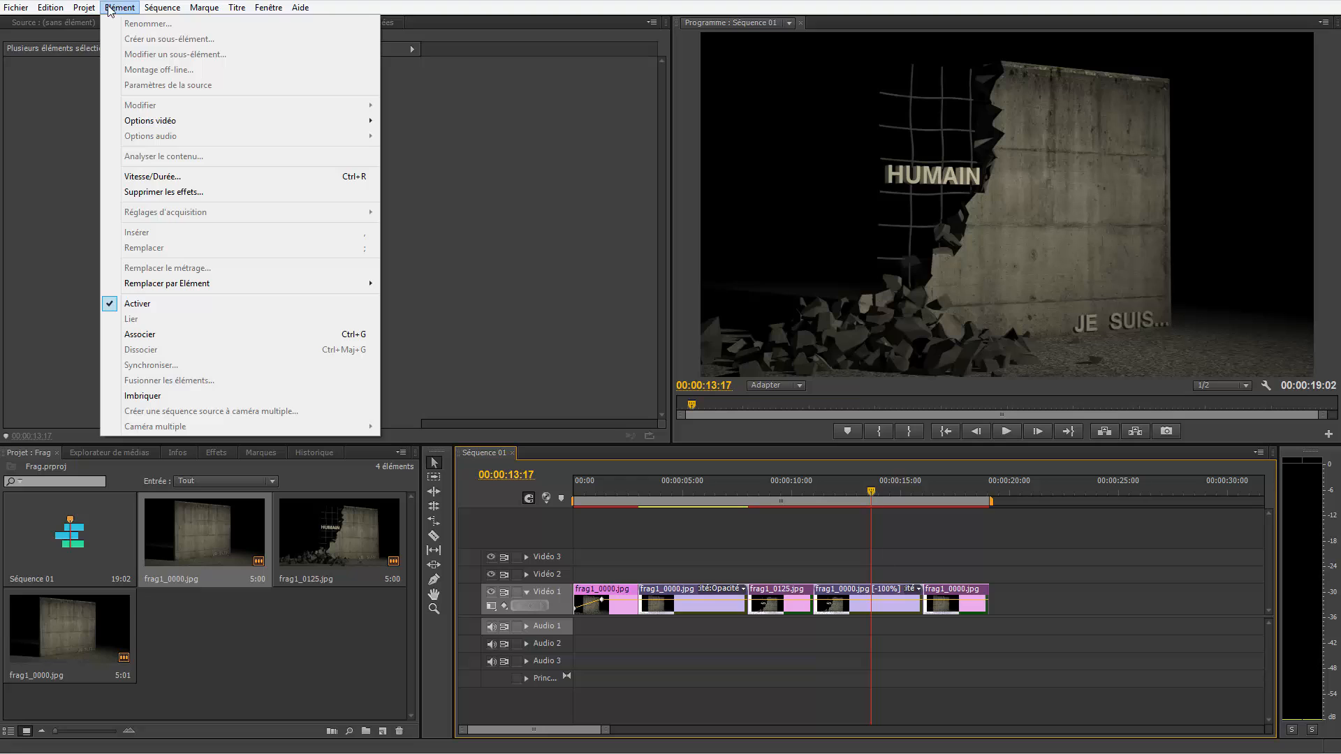
mouse_move(67, 7)
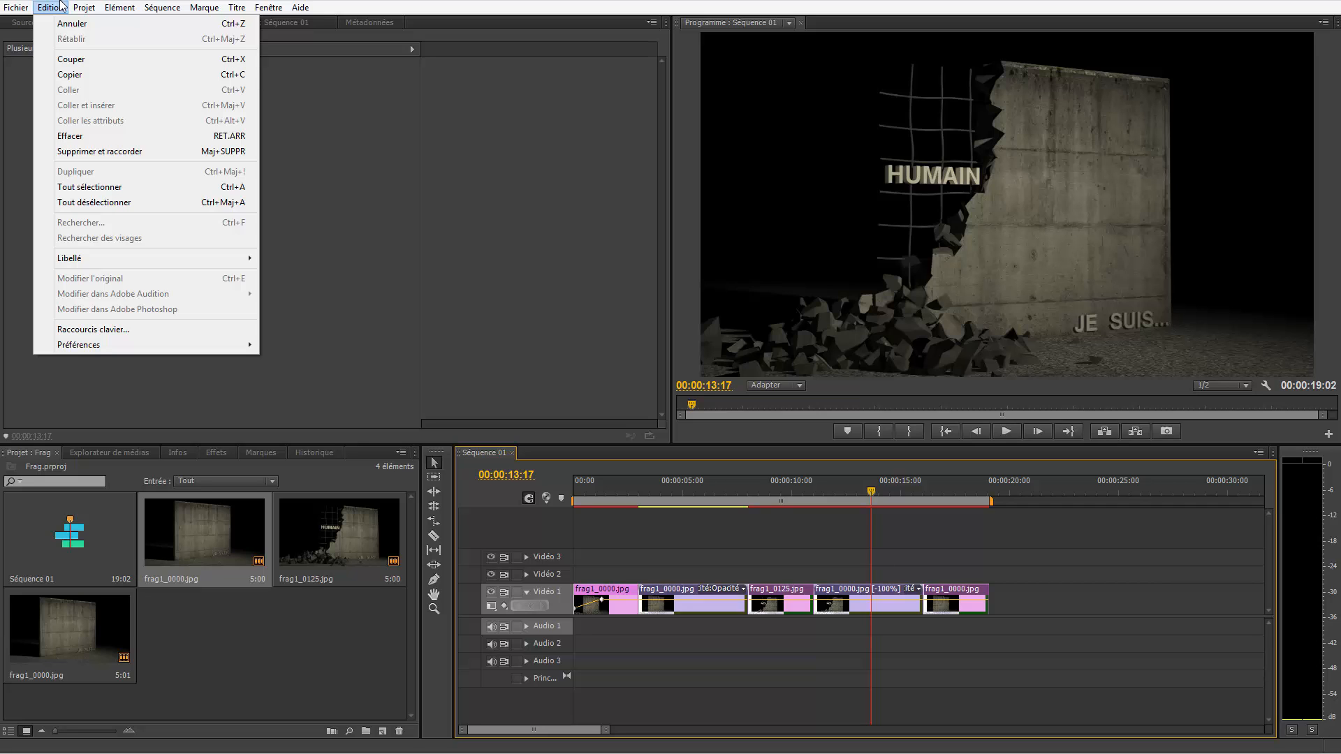
mouse_move(167, 11)
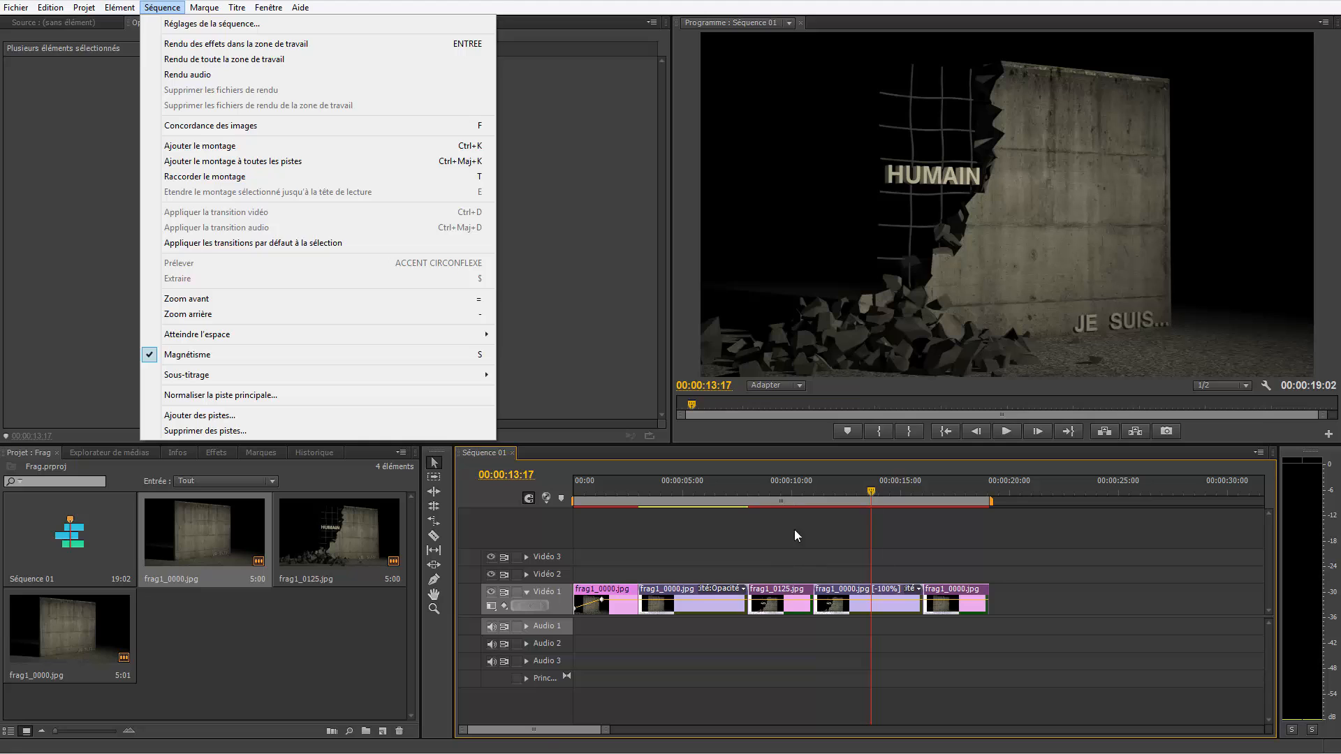
click(769, 564)
drag(686, 562, 1011, 605)
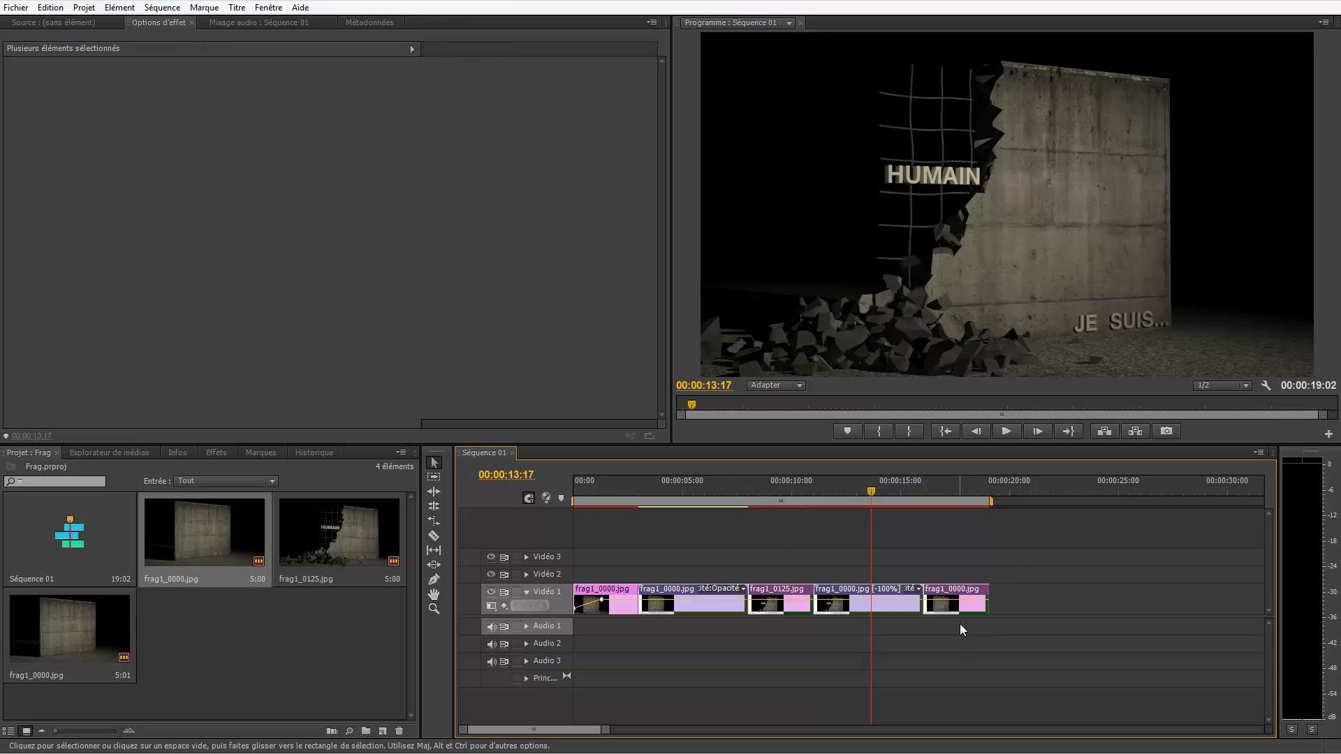
click(786, 573)
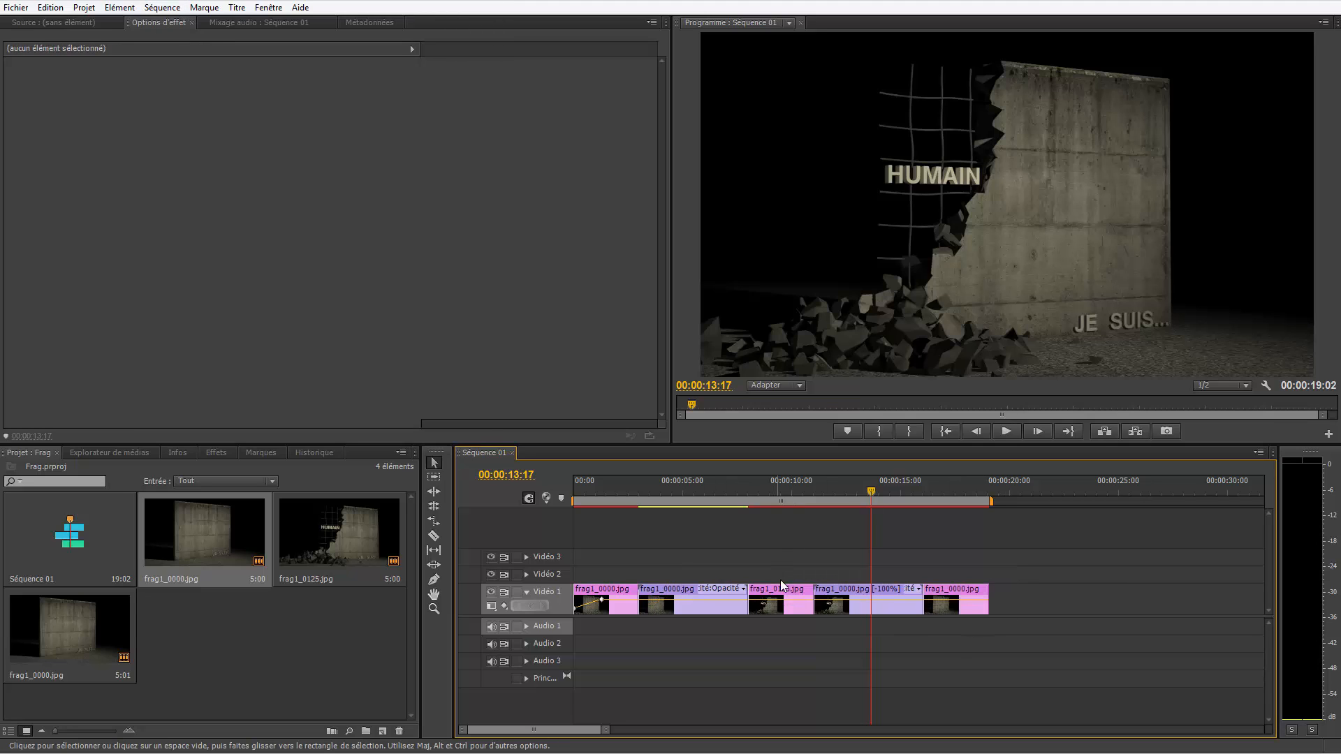
click(786, 592)
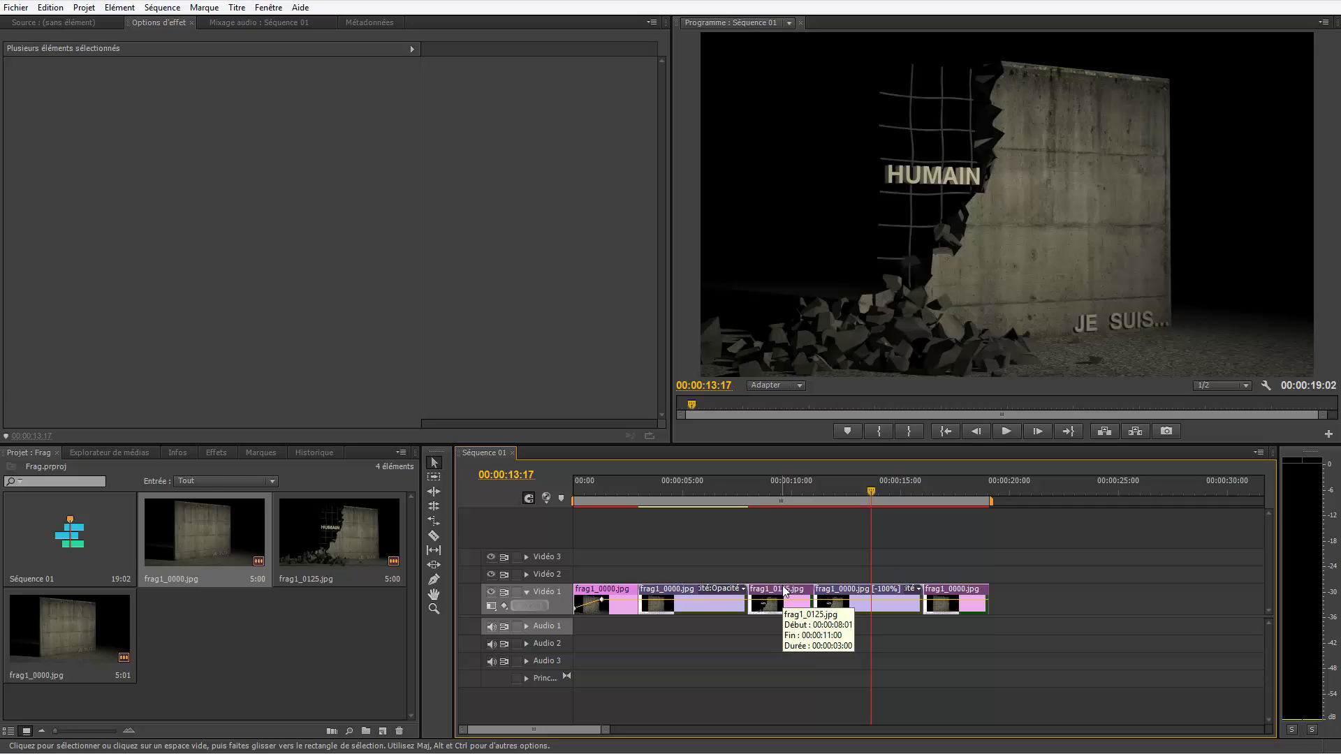
click(51, 10)
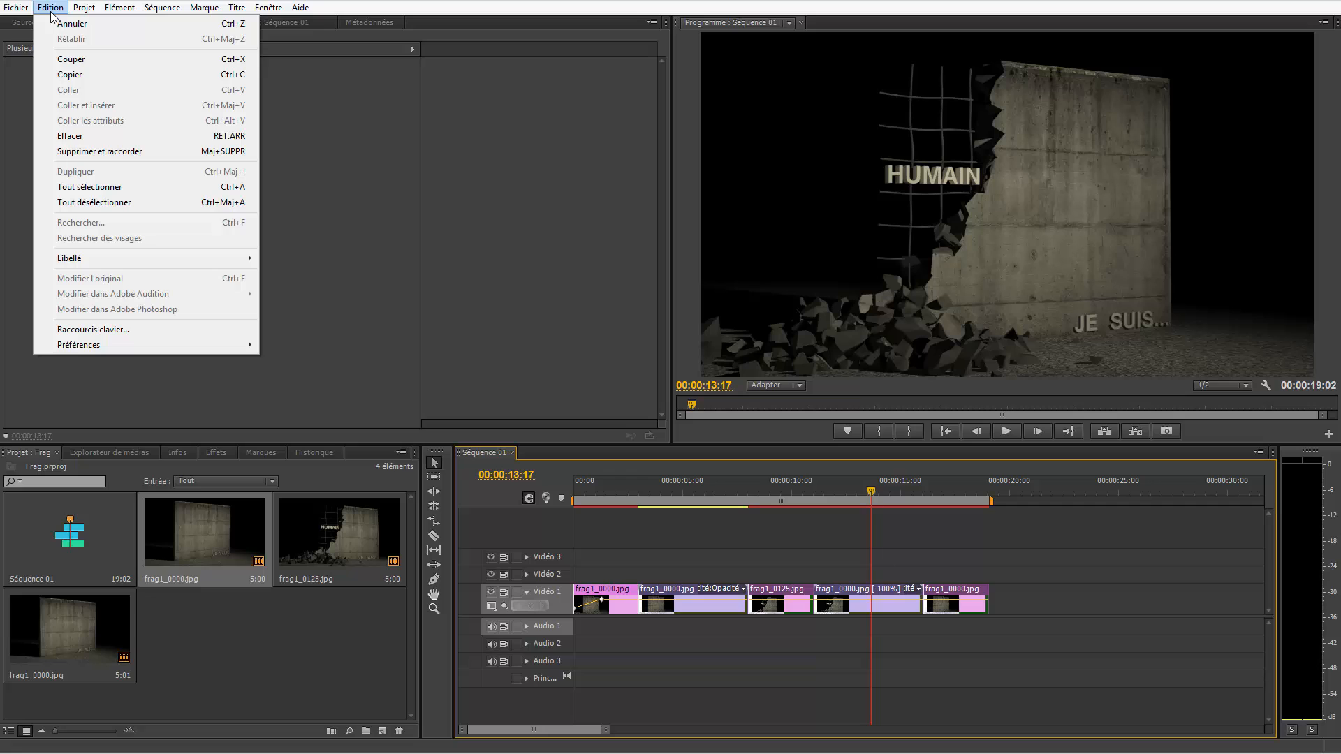
mouse_move(109, 9)
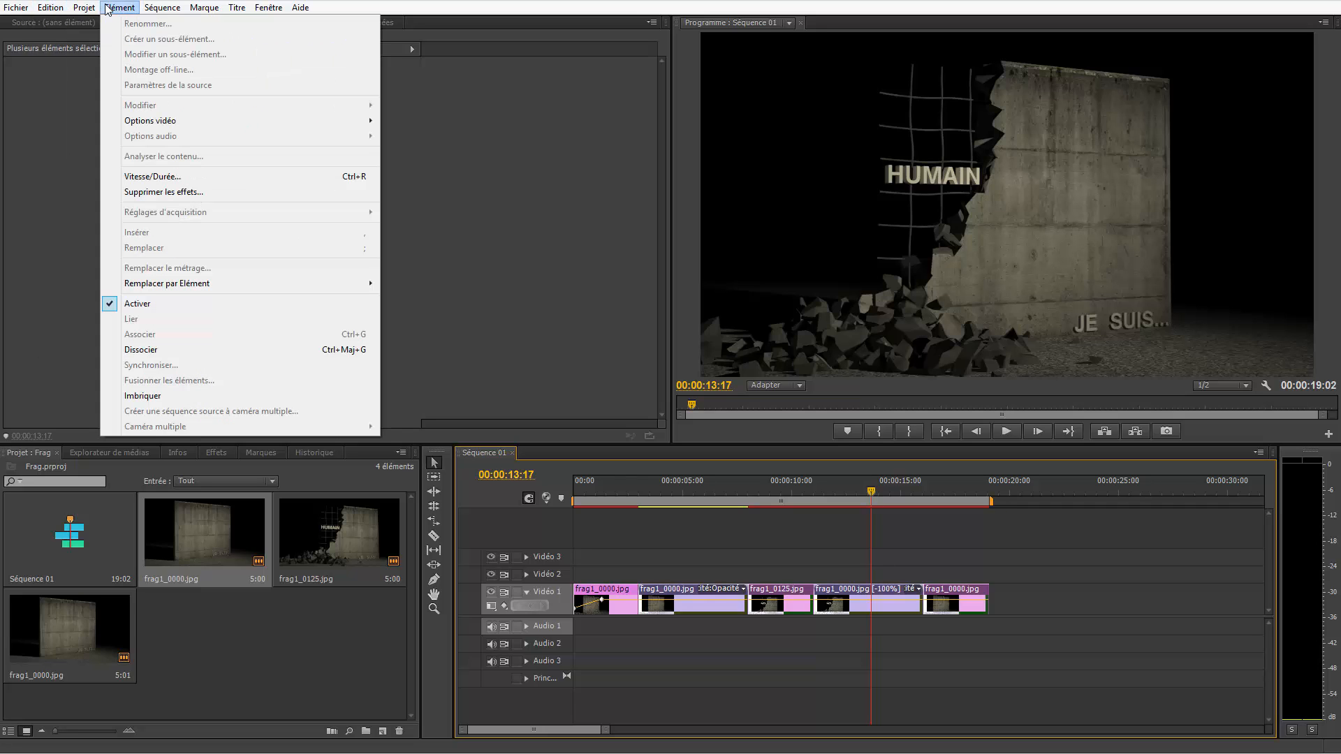
click(336, 350)
Step: Duplicate the grouped clips directly after the last still on Video 1
click(719, 589)
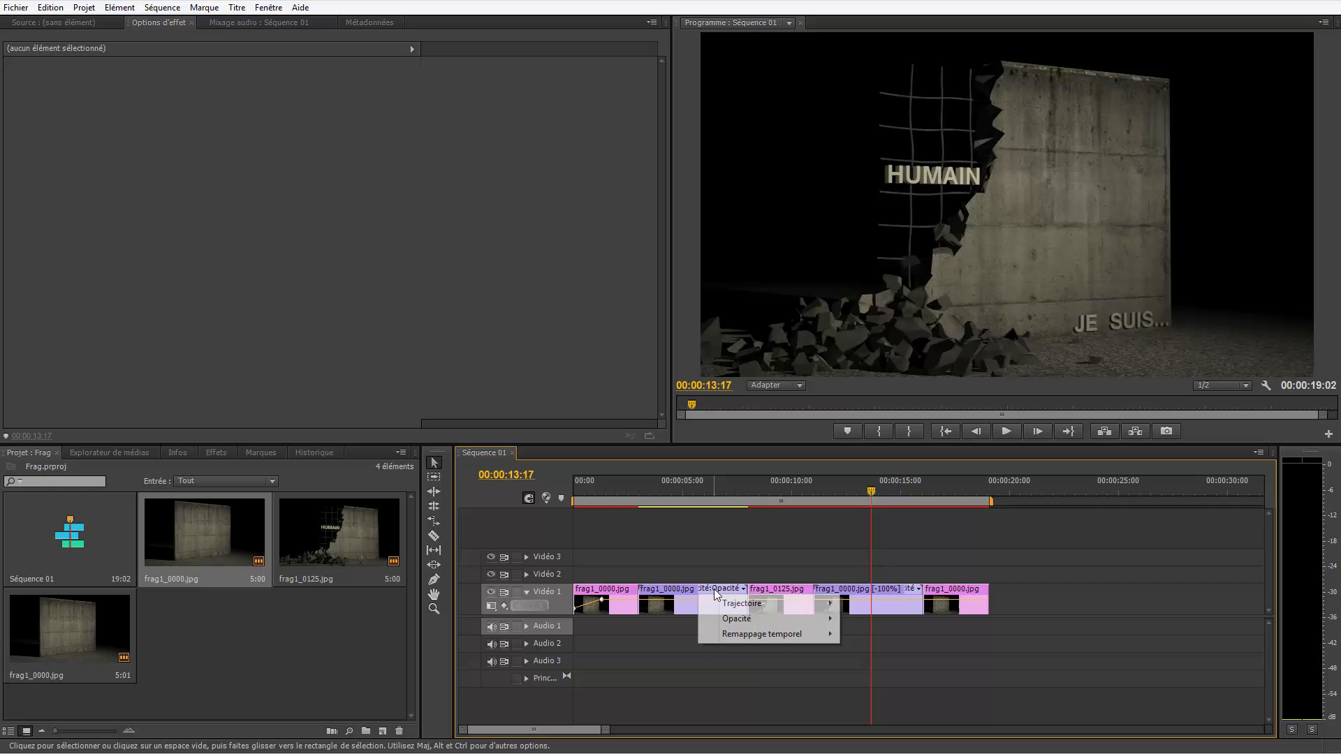
click(676, 591)
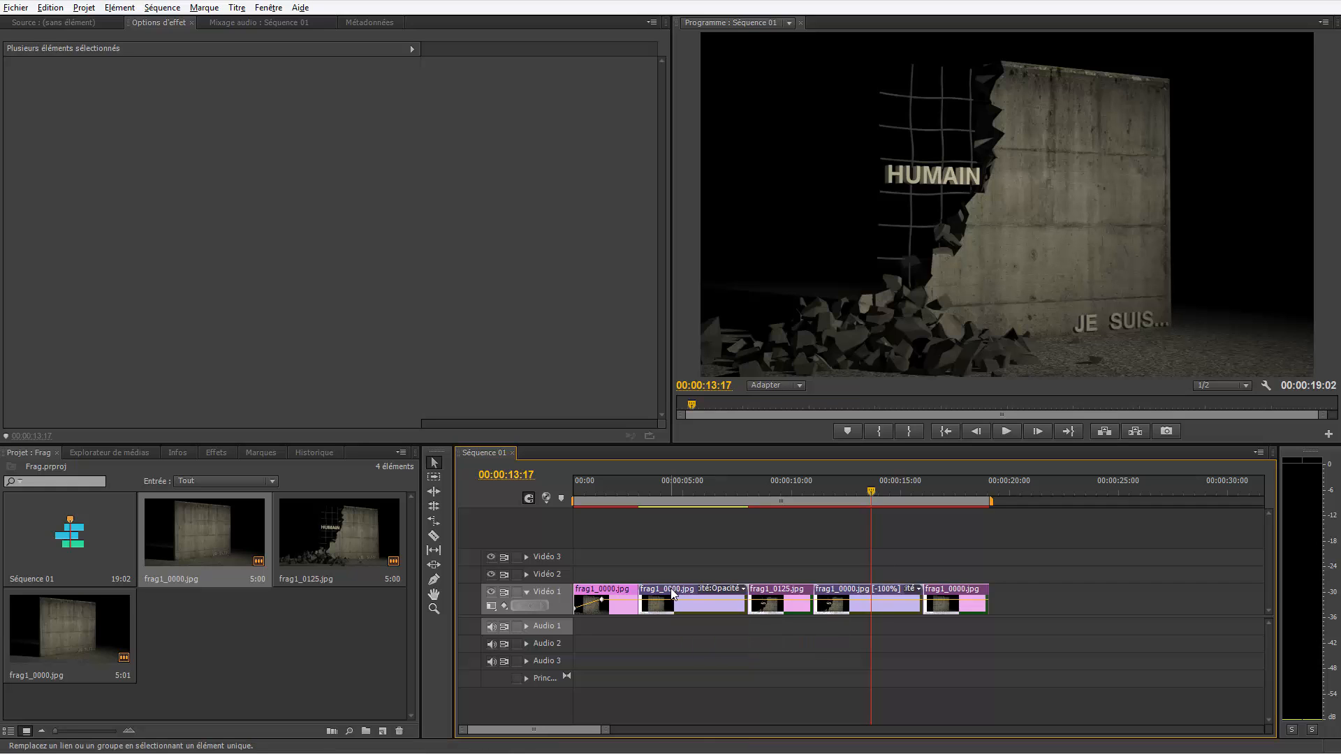
drag(671, 594, 1032, 599)
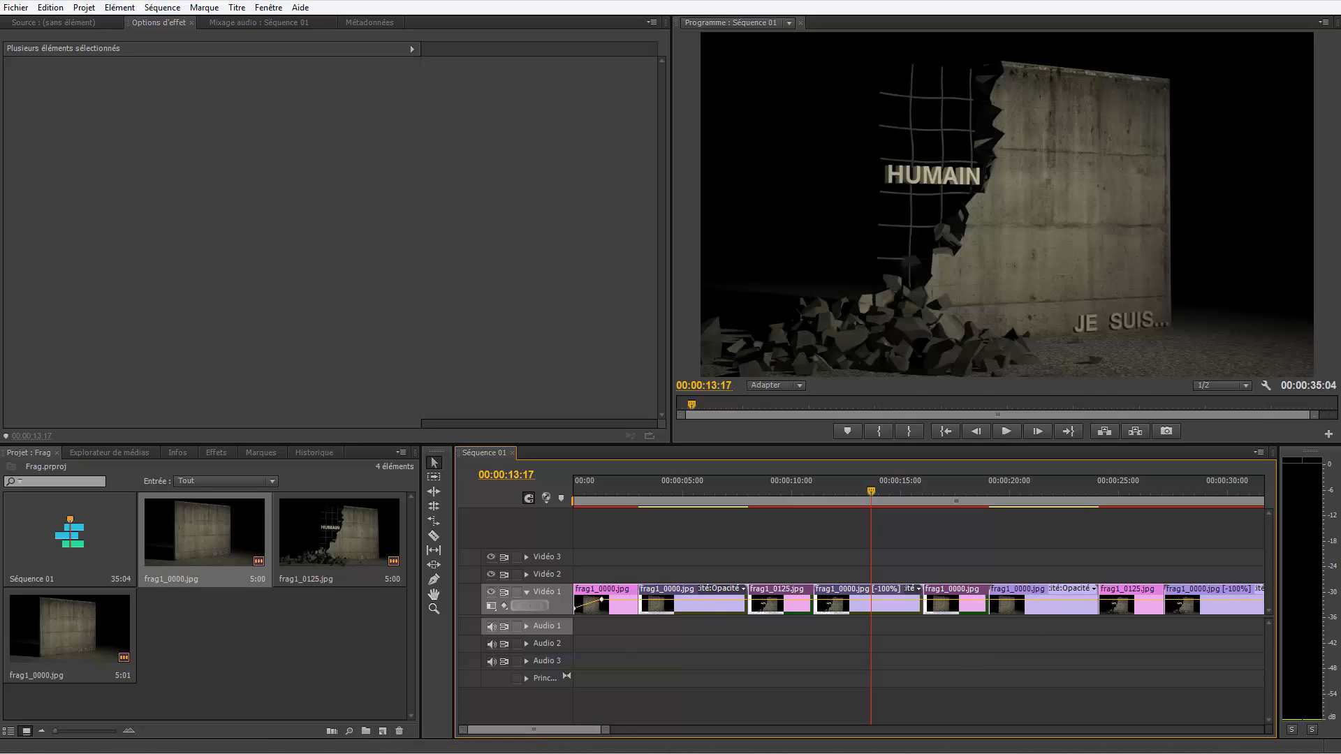
Step: Import Requiem_For_A_Dream_Music_Video.mp3 from the dwhelper folder into the project
mouse_move(167, 752)
click(264, 696)
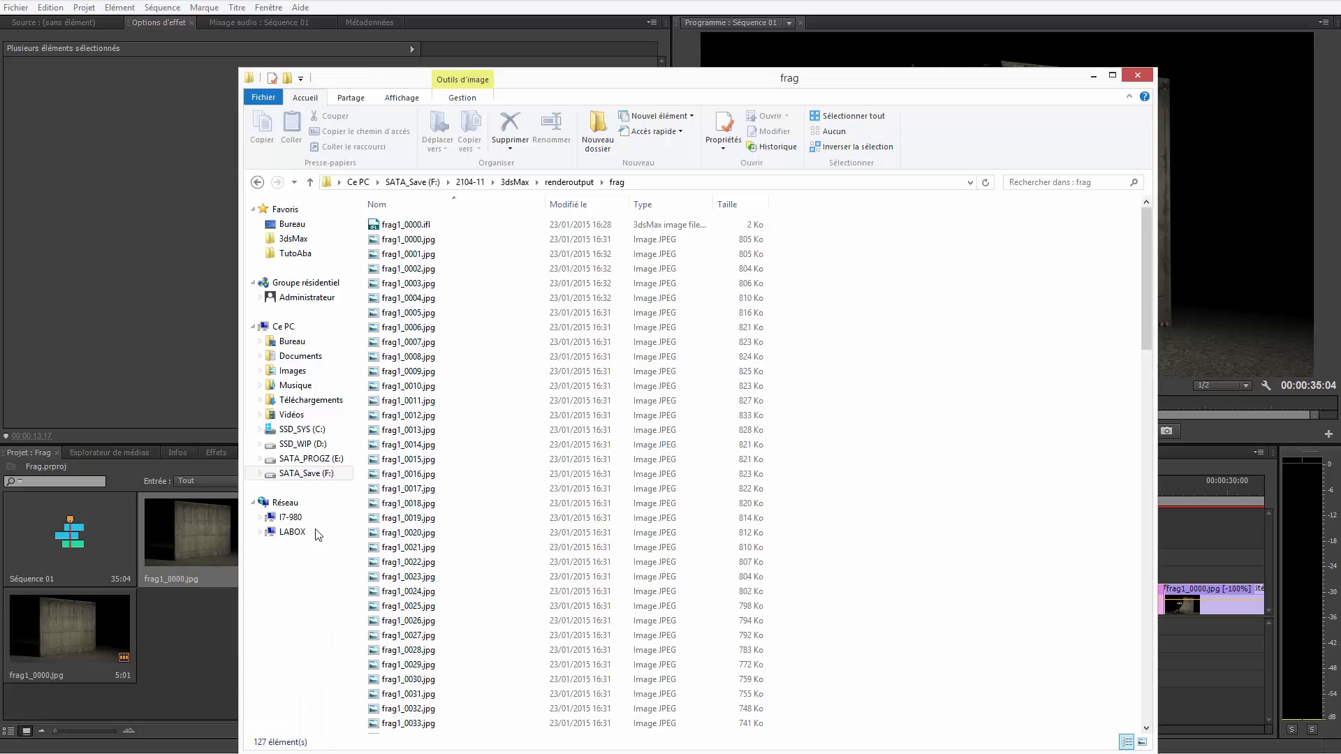
click(289, 386)
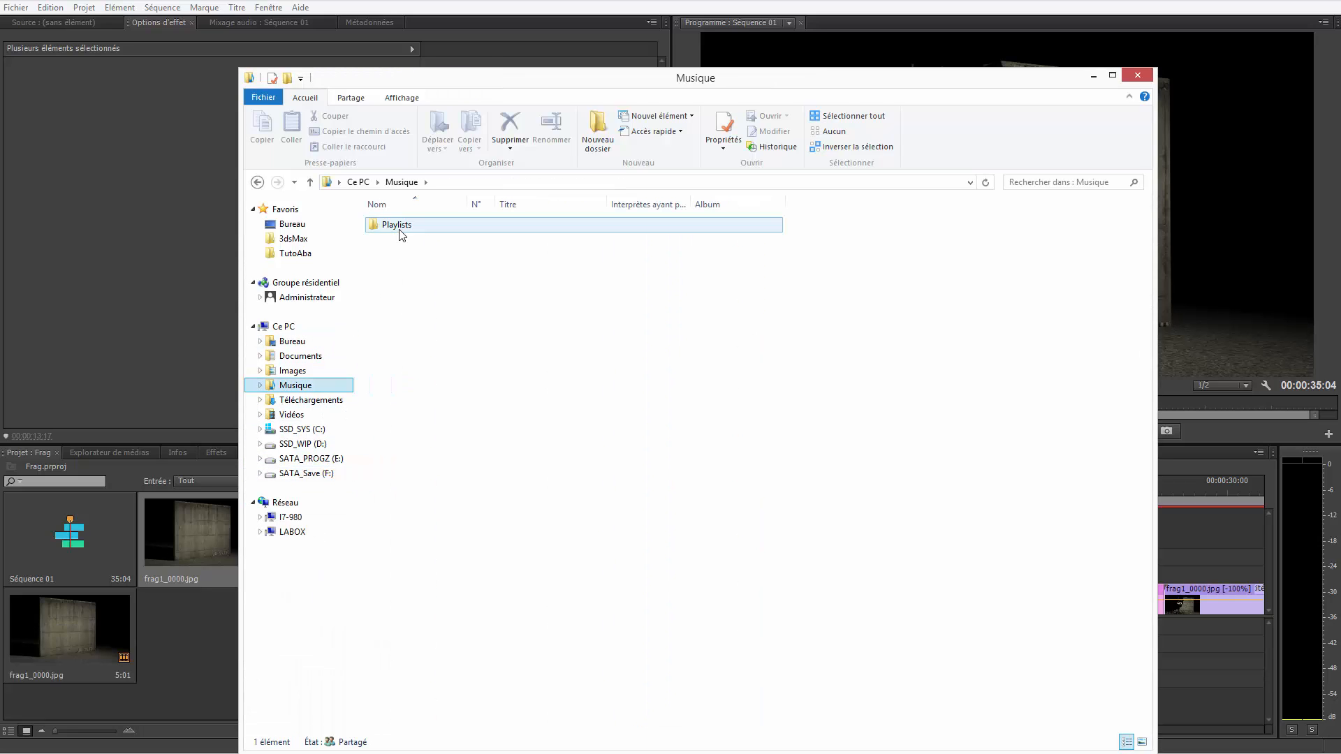
double_click(402, 234)
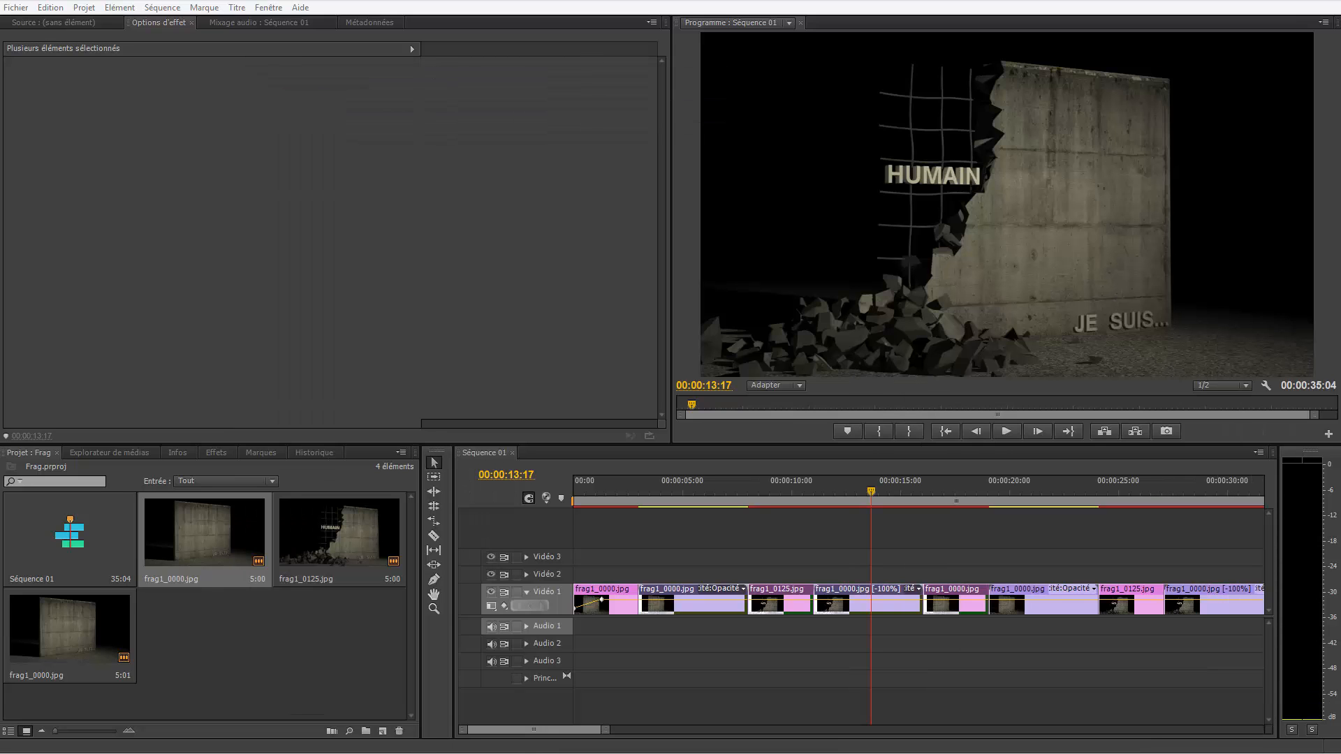
drag(1340, 14, 815, 41)
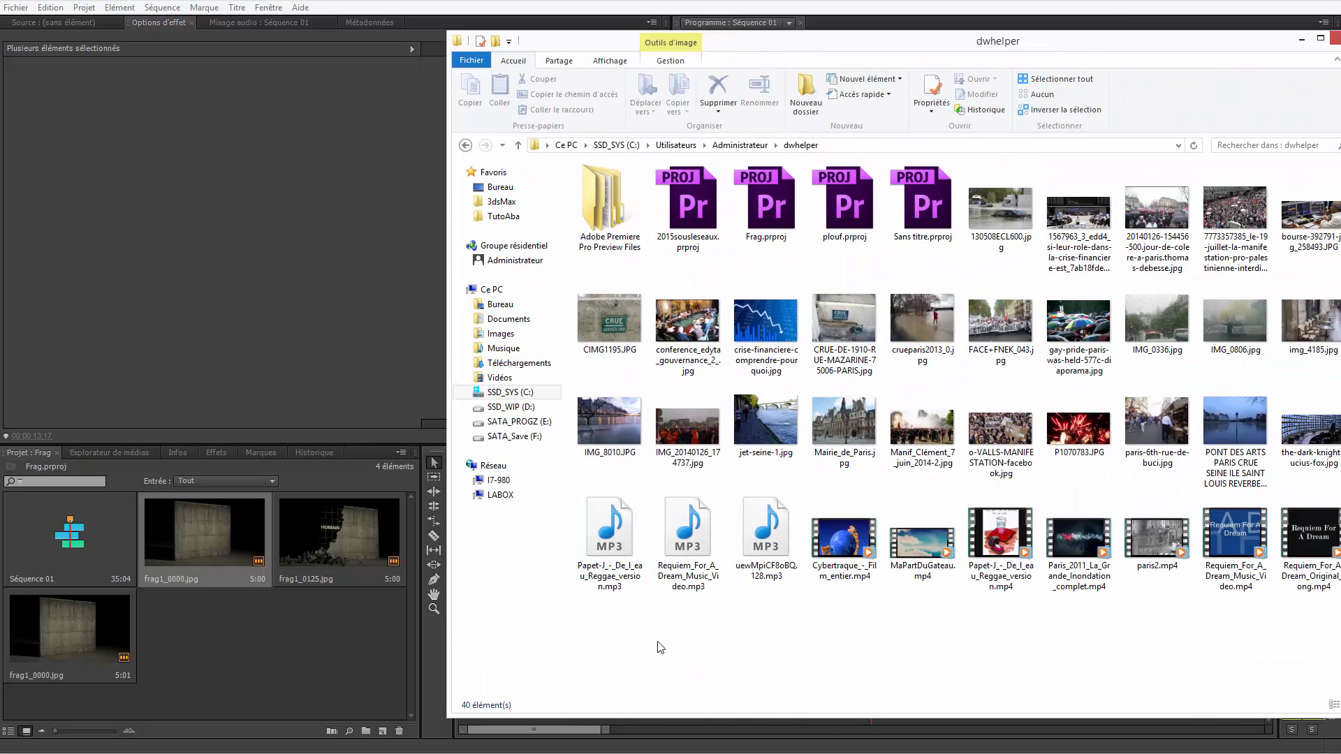
click(683, 531)
drag(388, 650, 291, 656)
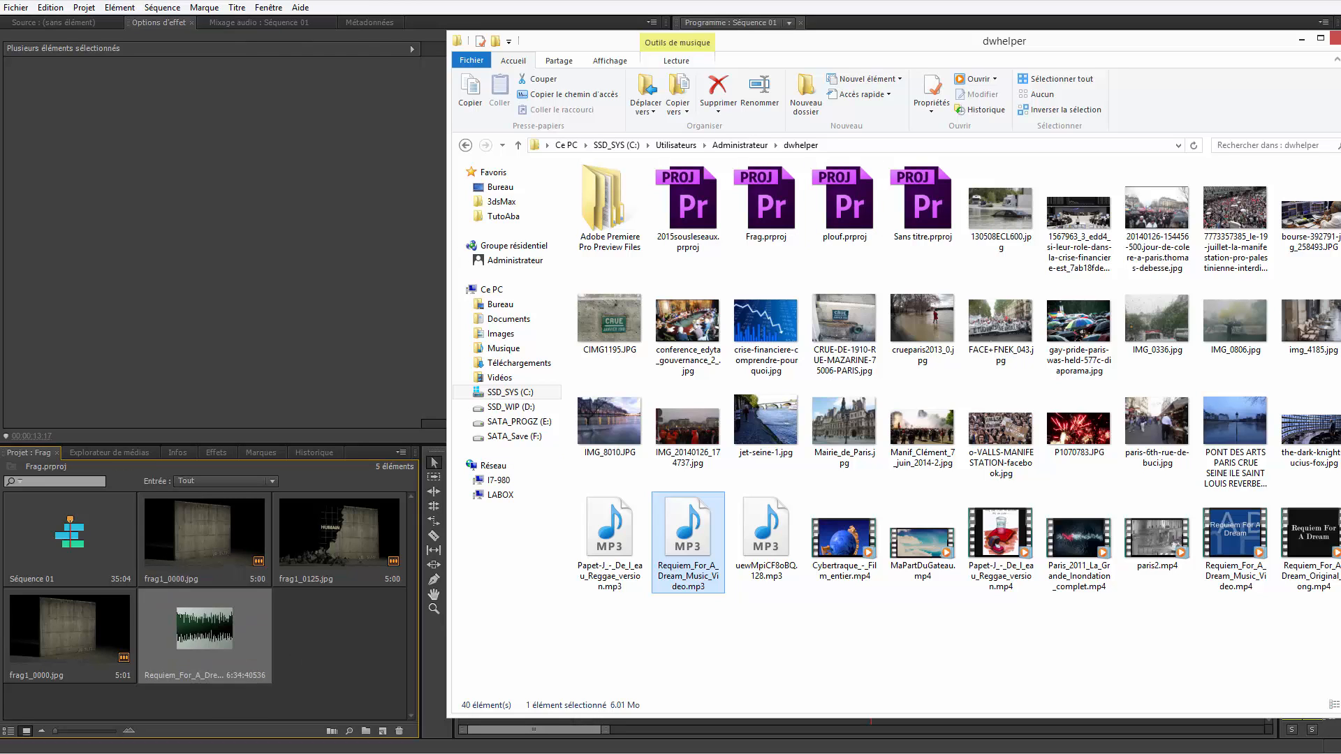
Step: Place the full Requiem_For_A_Dream_Music_Video.mp3 clip at the start of Audio 1
click(207, 672)
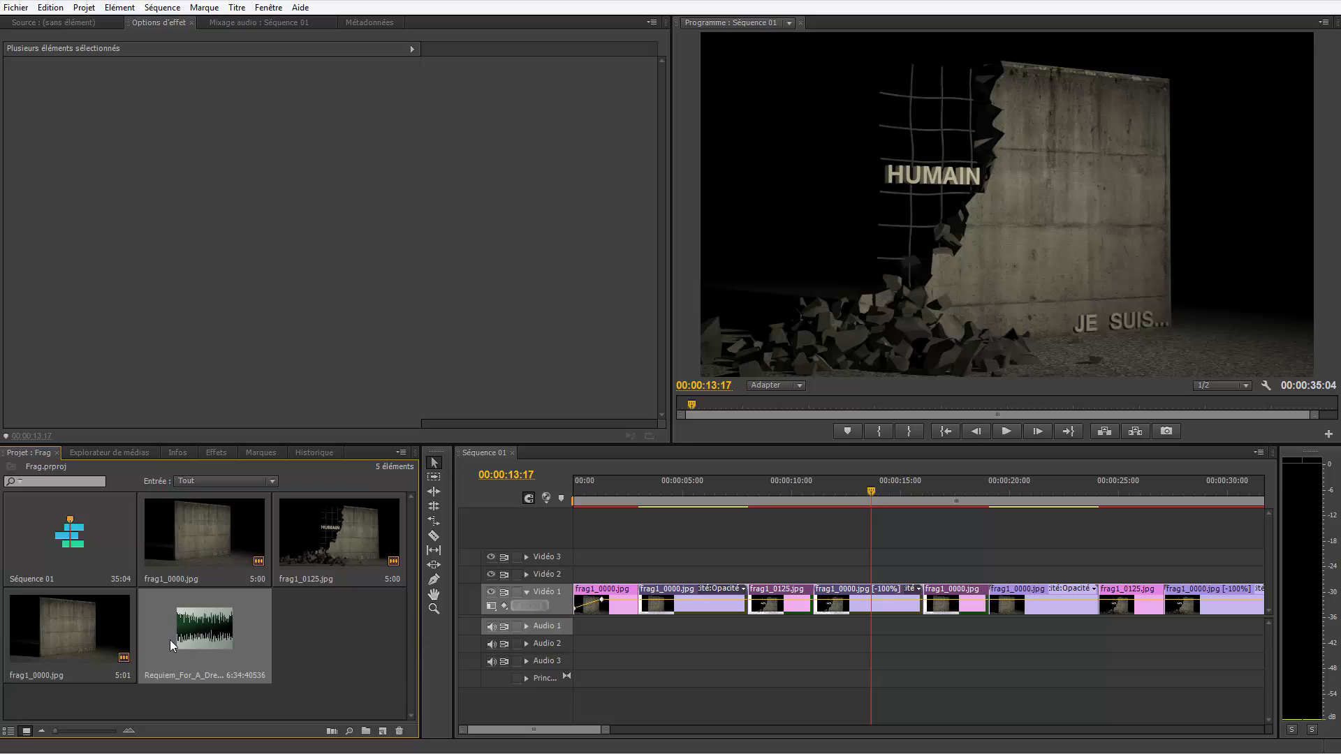
click(215, 643)
mouse_move(200, 636)
mouse_down()
mouse_move(622, 632)
mouse_move(588, 632)
mouse_up()
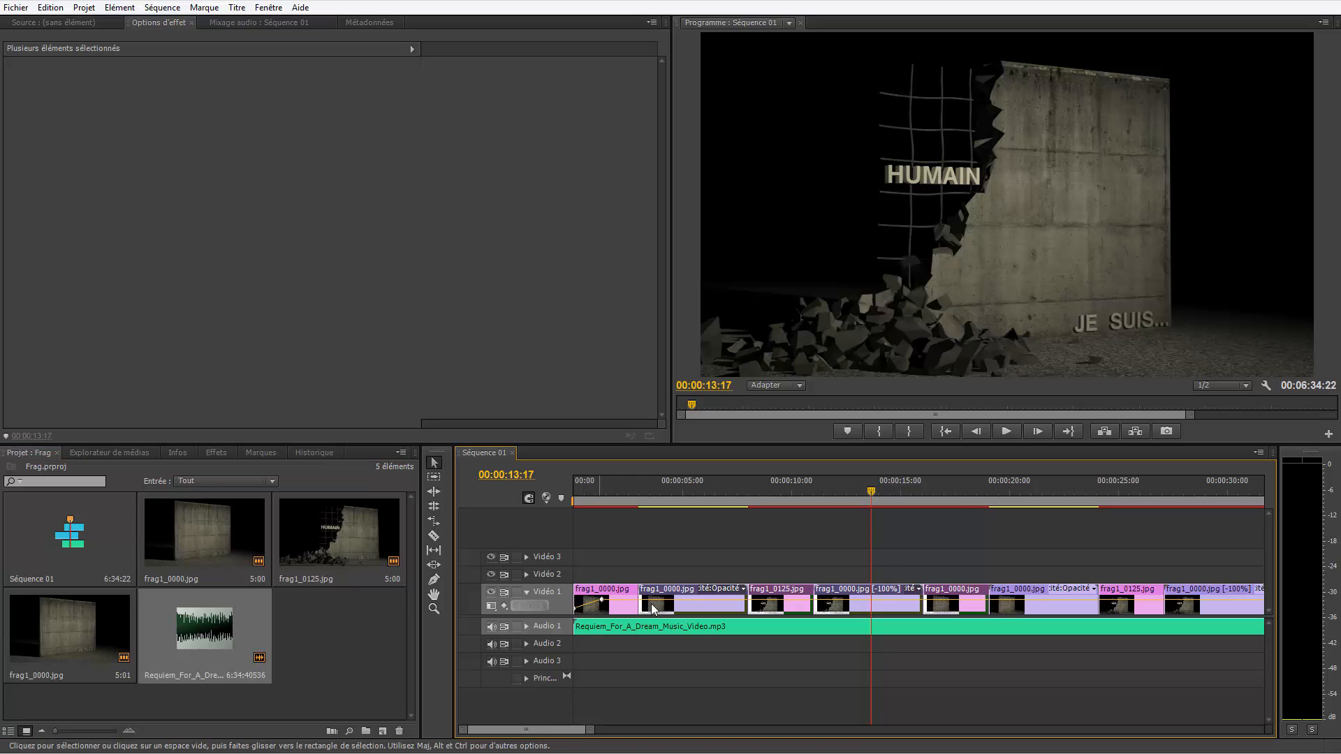
Step: Split the music clip on Audio 1 at the end of the last video clip with the Razor tool
drag(603, 730, 788, 752)
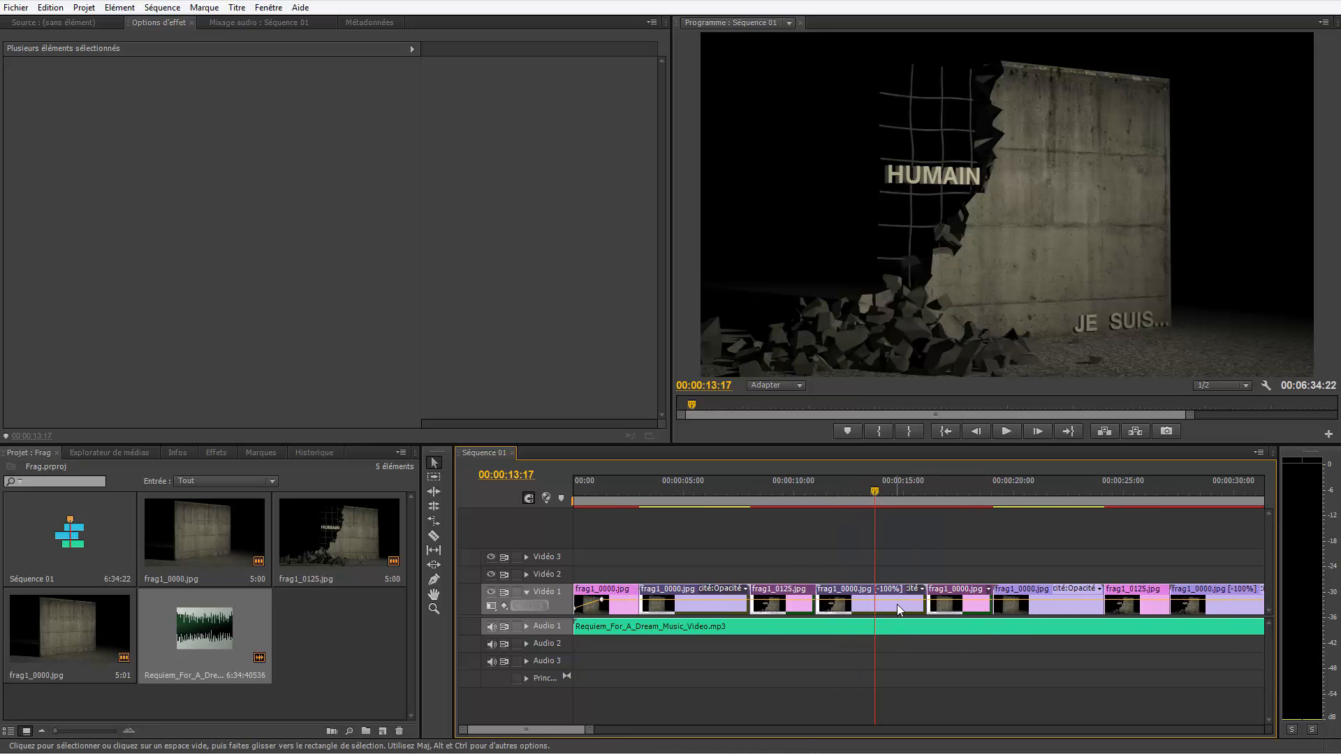
key(c)
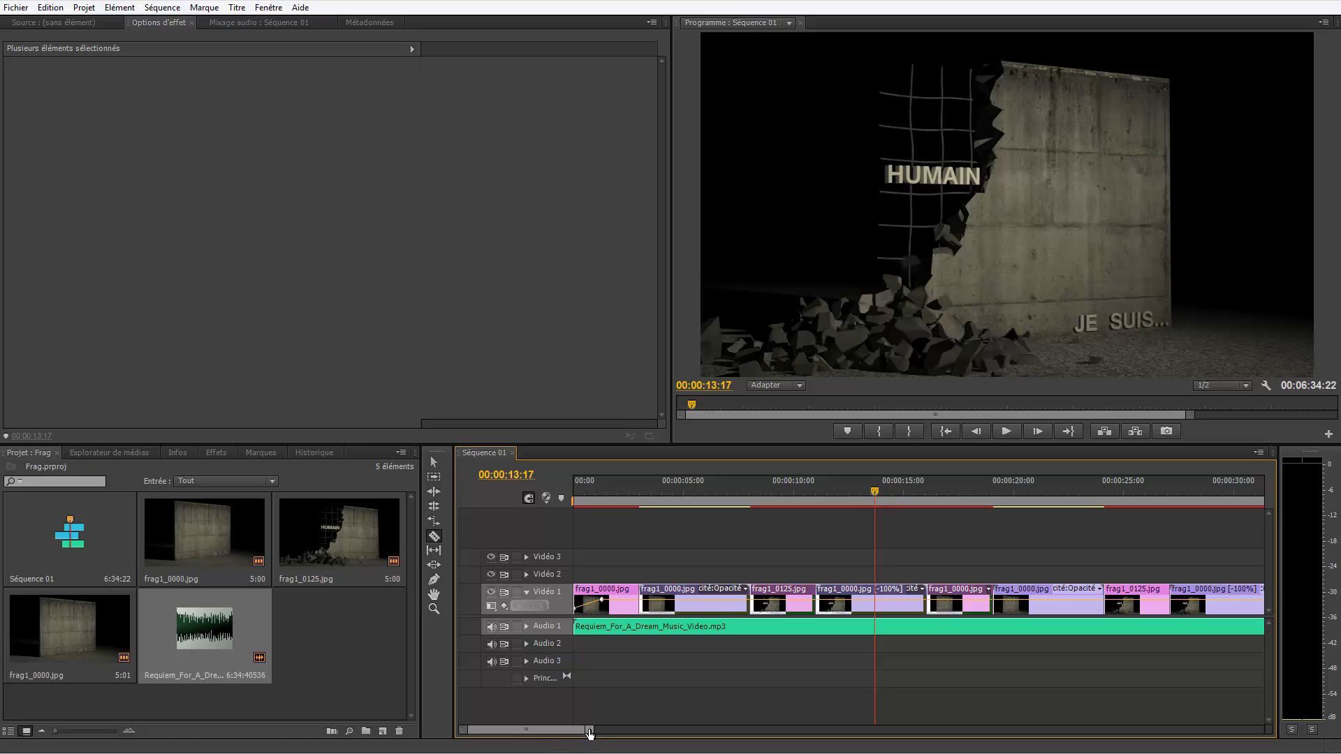
drag(589, 733, 682, 733)
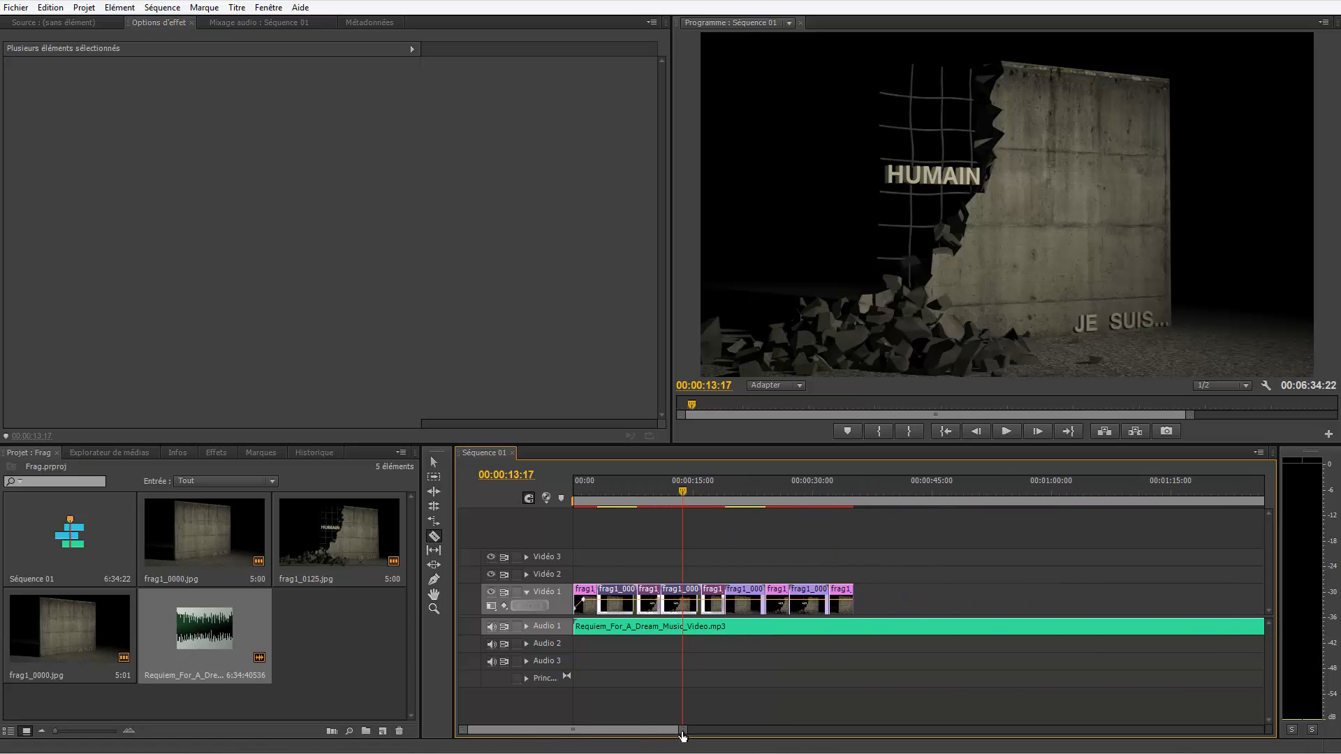
click(855, 627)
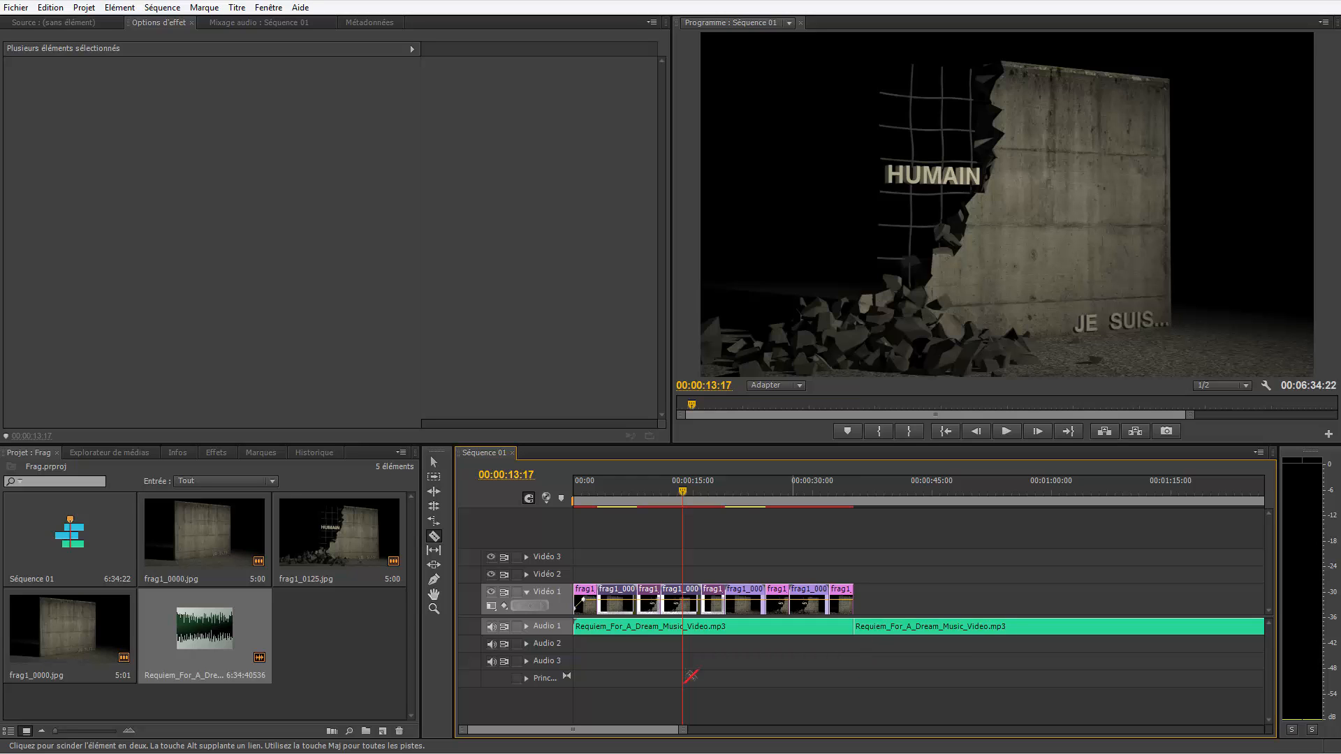
Step: Expand the Audio 1 track to show its waveform and undo the music cut
click(527, 626)
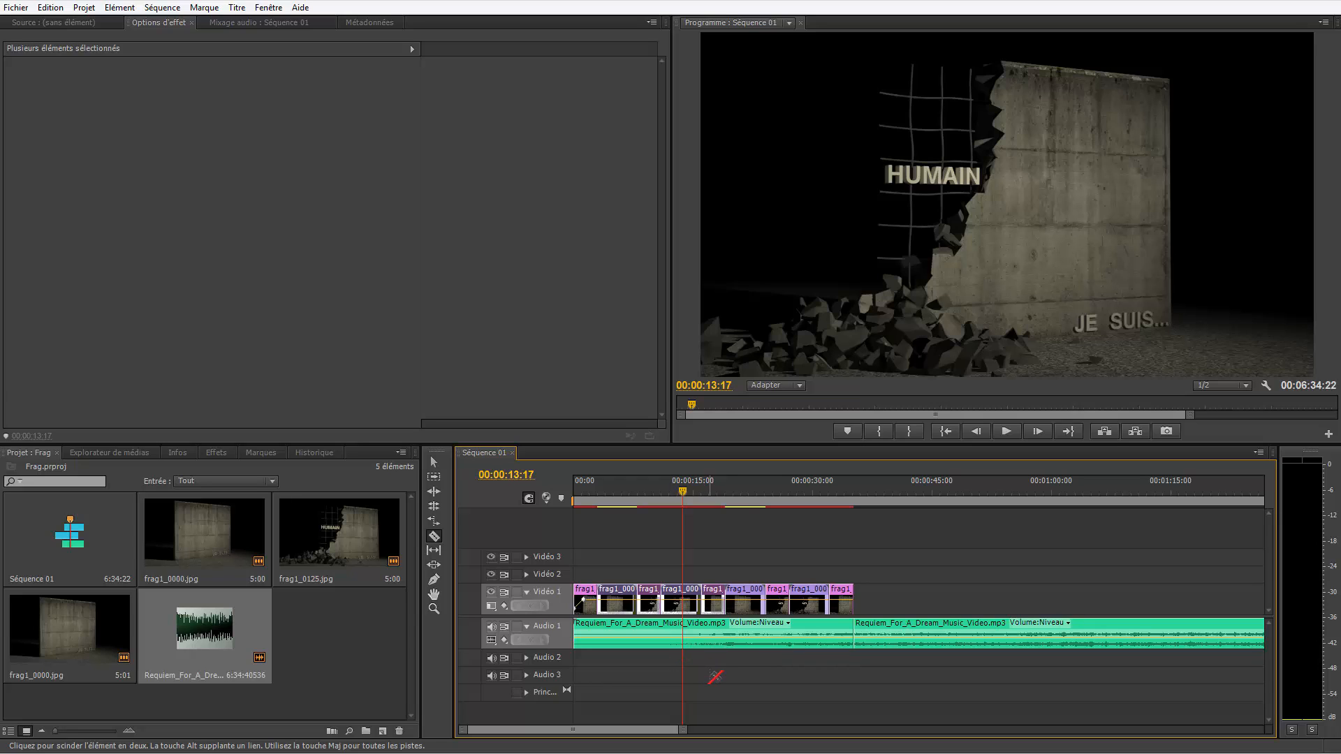
key(ctrl+z)
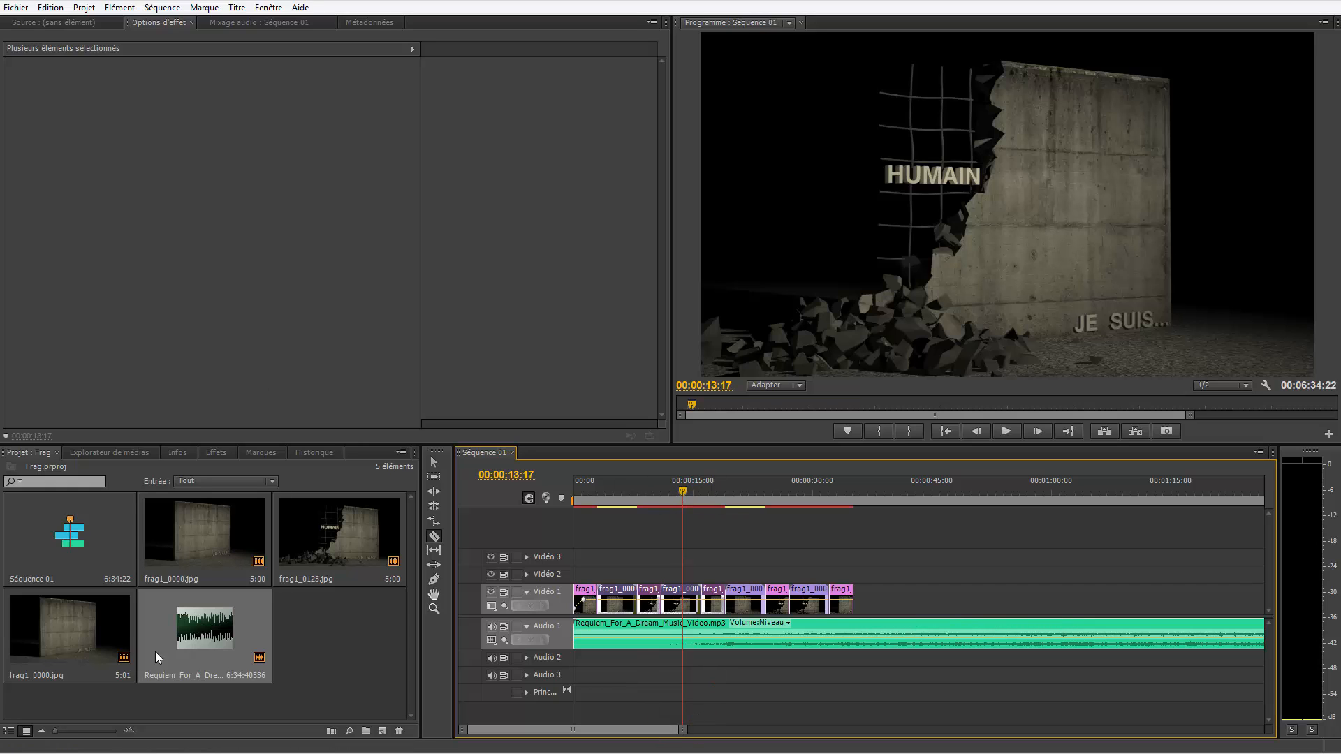
Step: Open the music in the source monitor and mark its in point at 00:02:21:15 and out point at 00:03:53:10
double_click(209, 635)
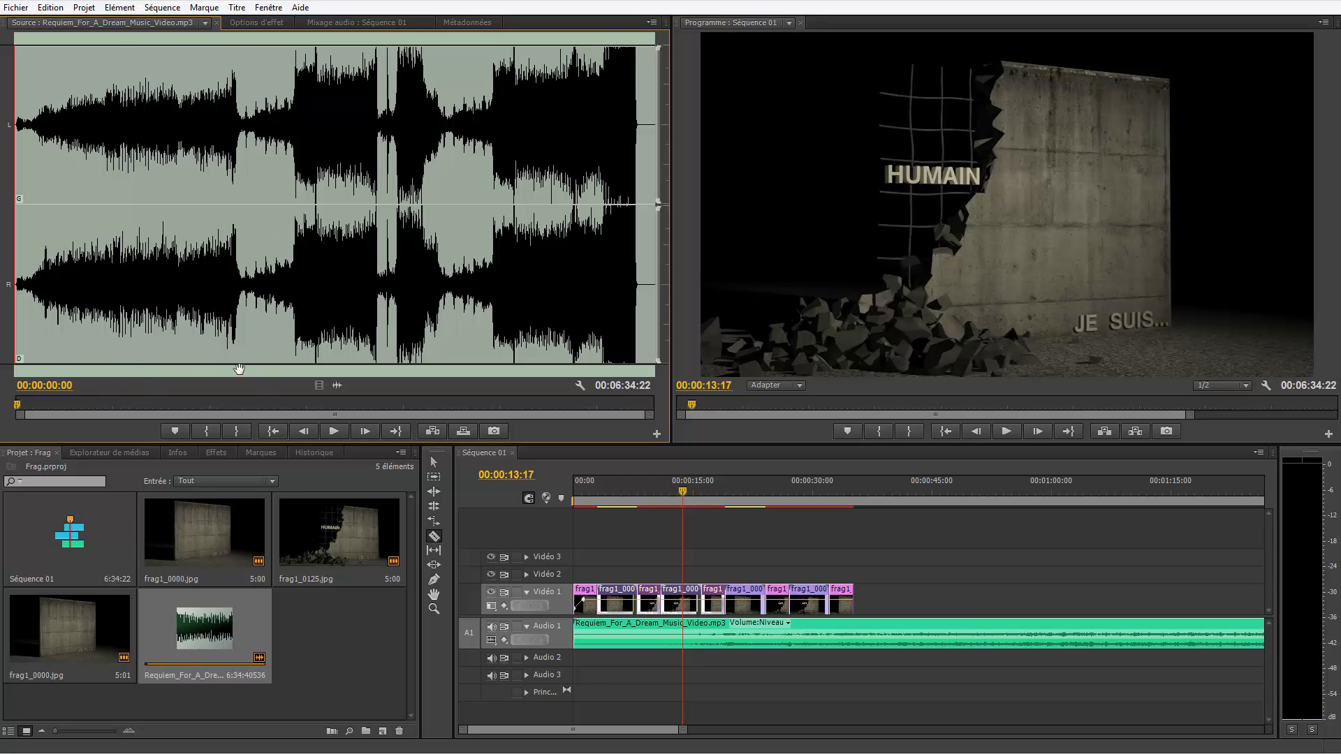
click(245, 404)
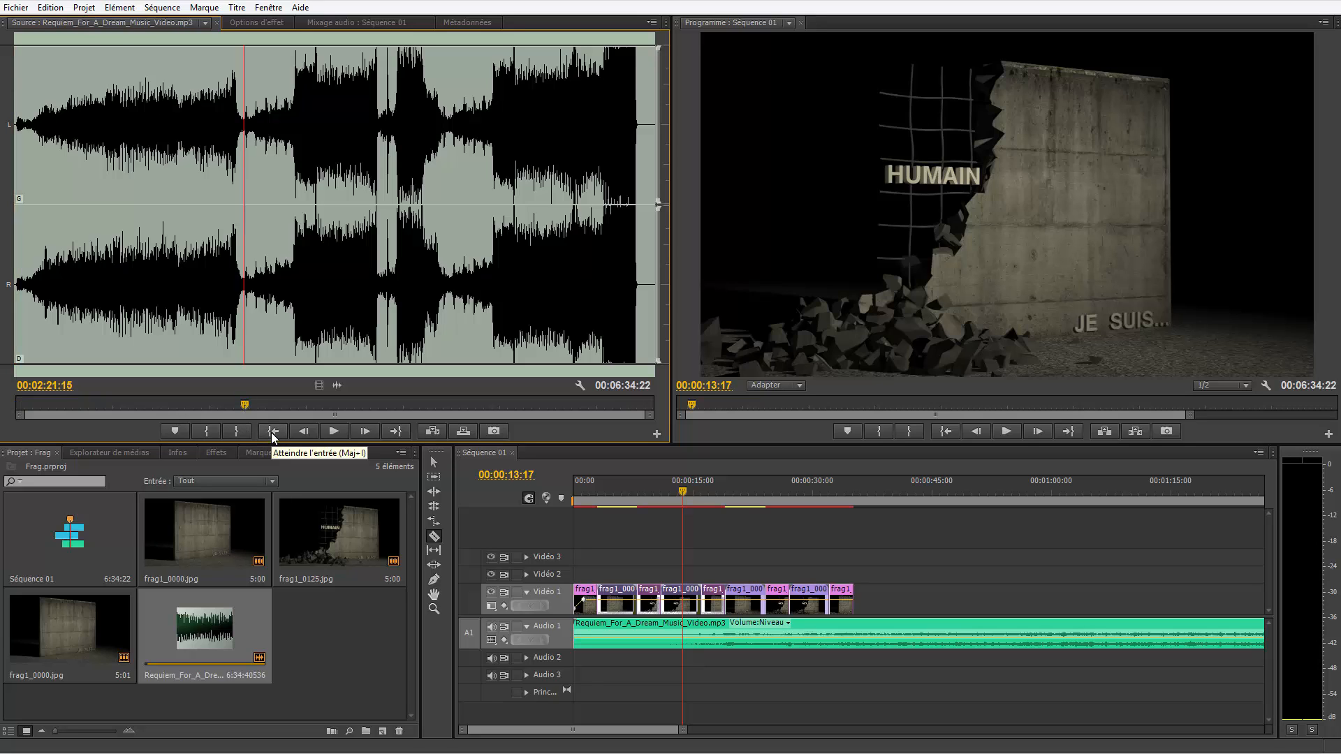
click(206, 431)
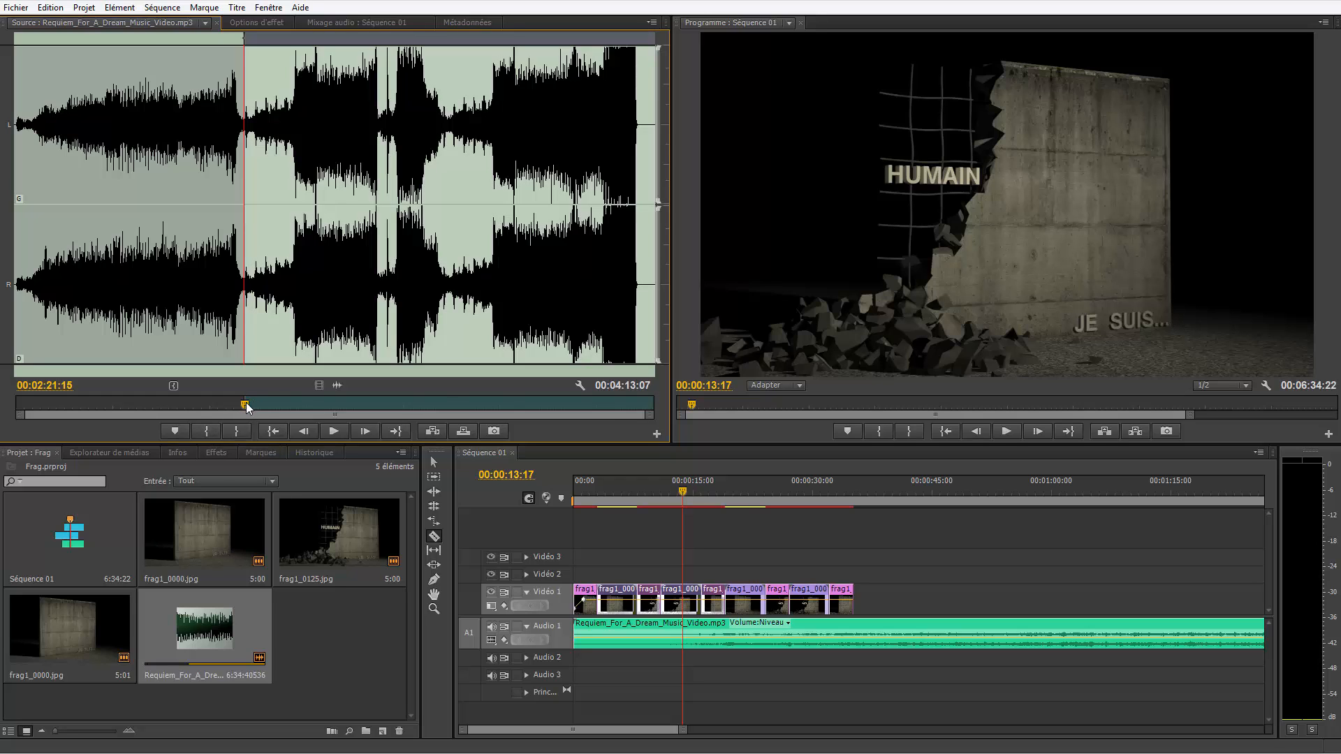
drag(294, 409, 393, 413)
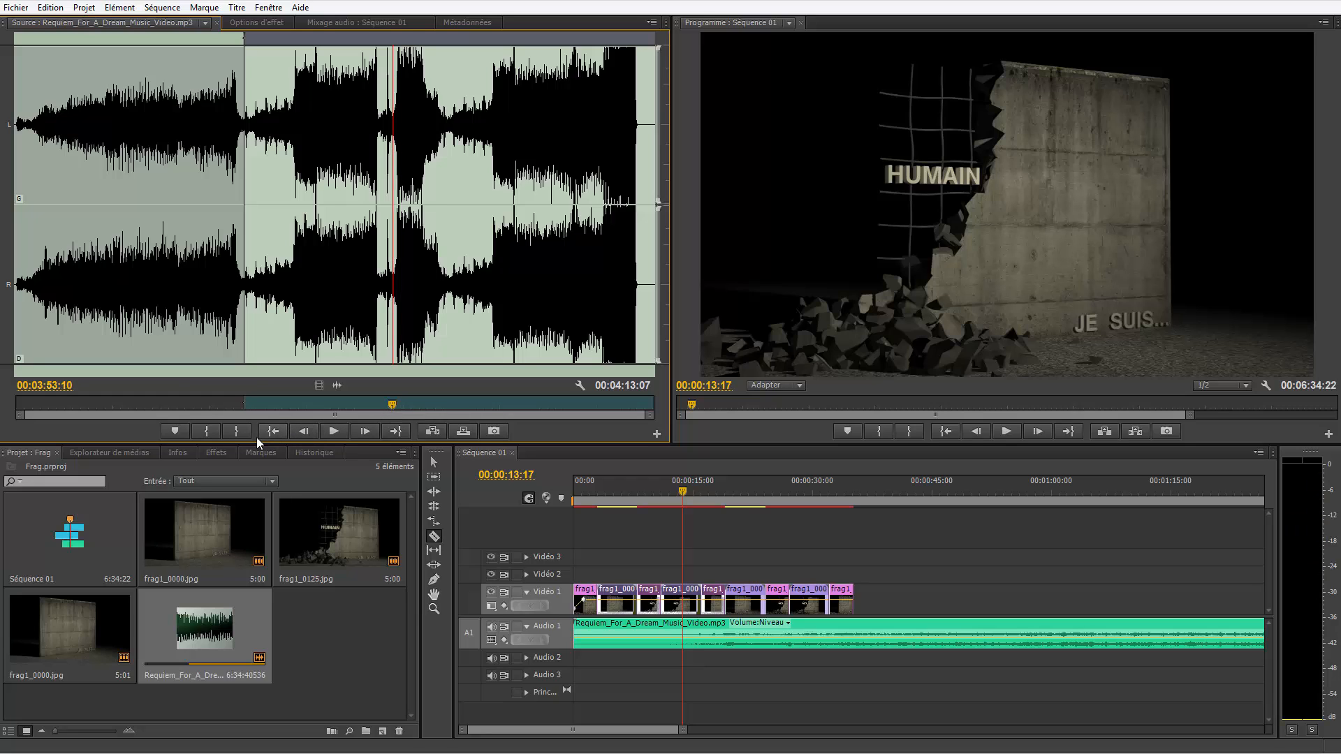
click(239, 431)
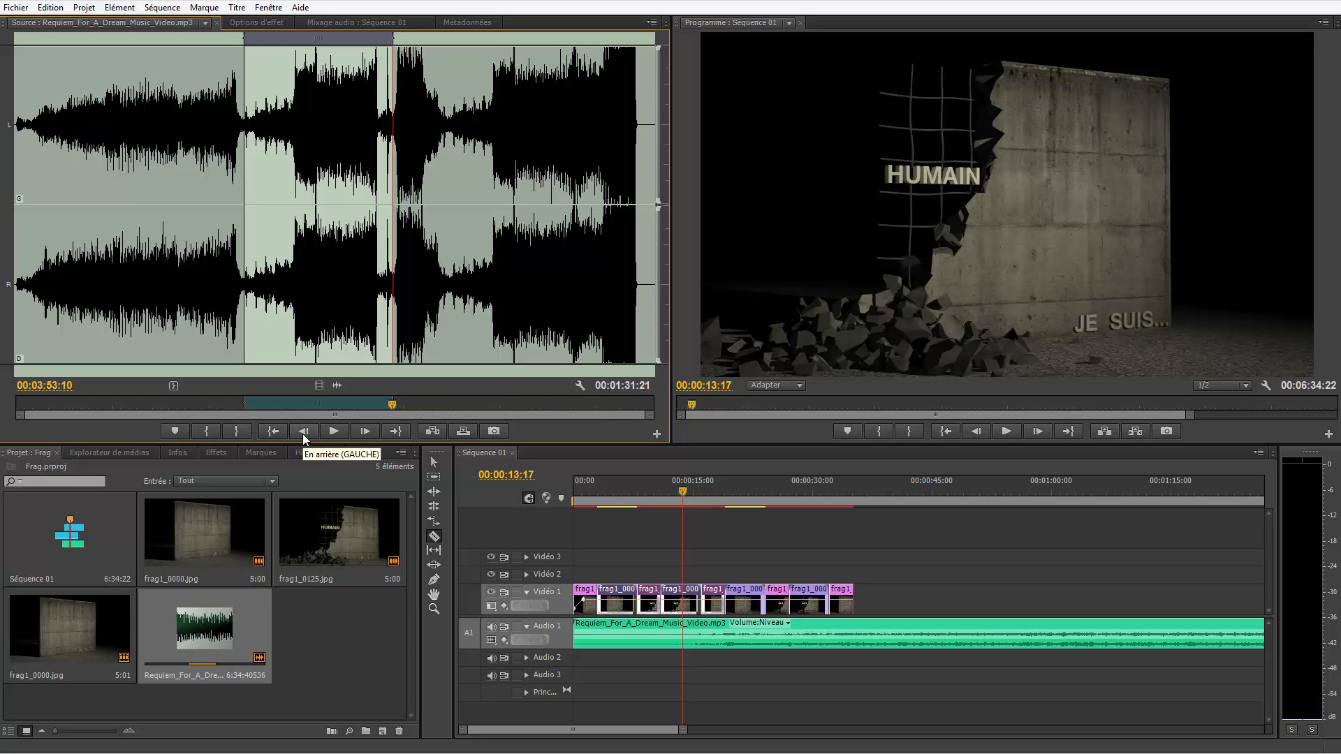
Step: Listen to the beginning of the marked music passage from its in point
click(274, 431)
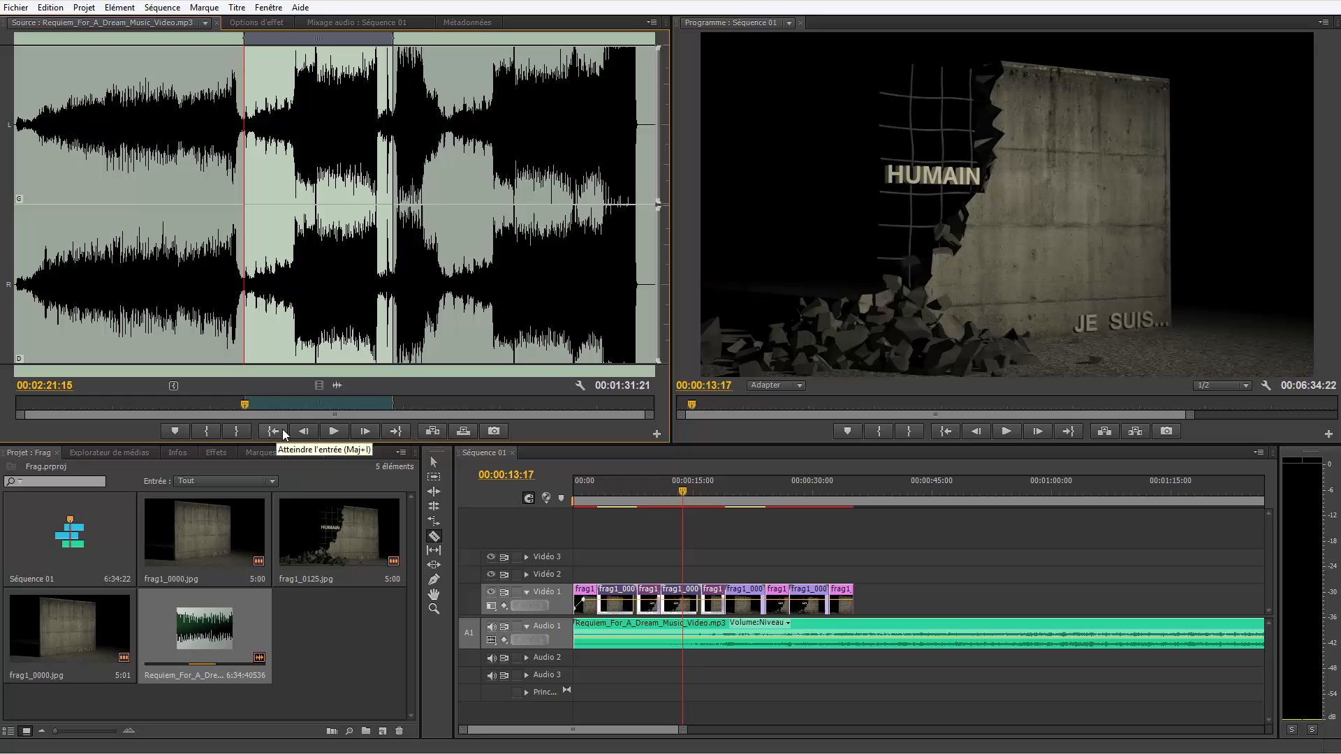
click(334, 432)
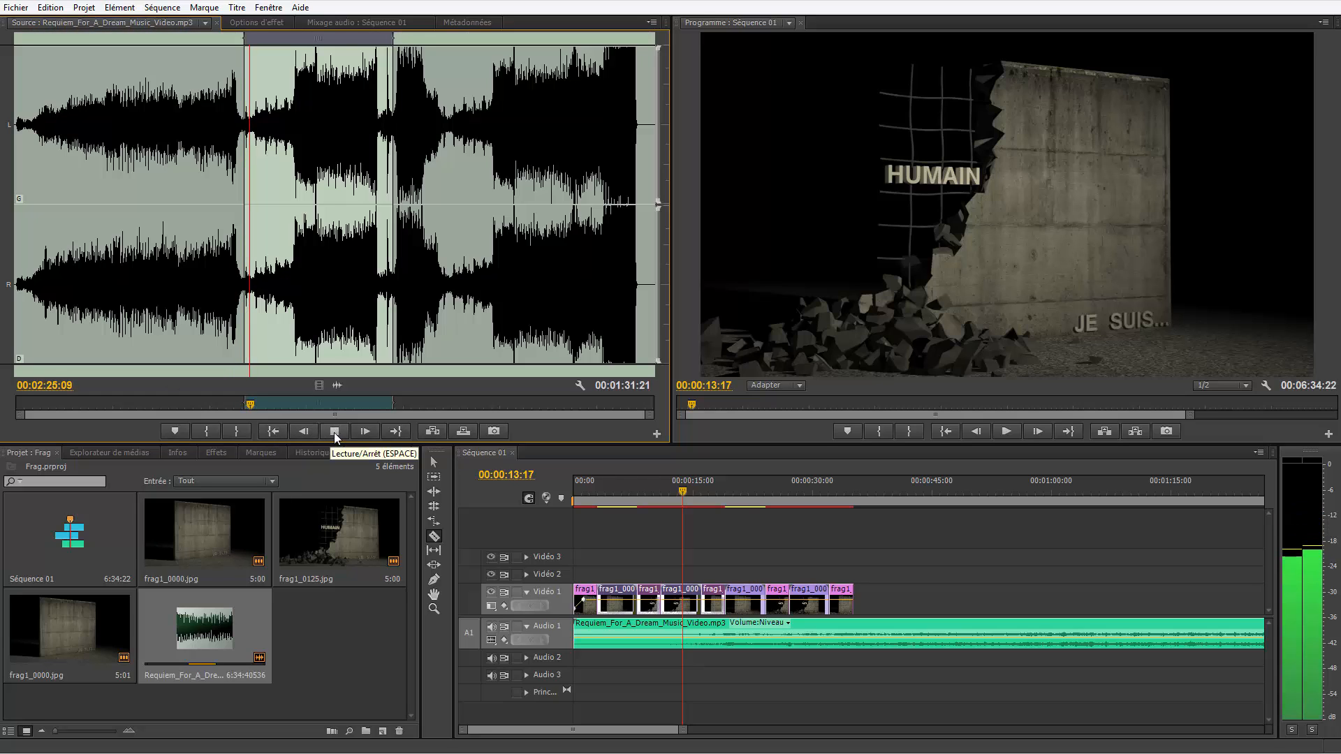
click(334, 431)
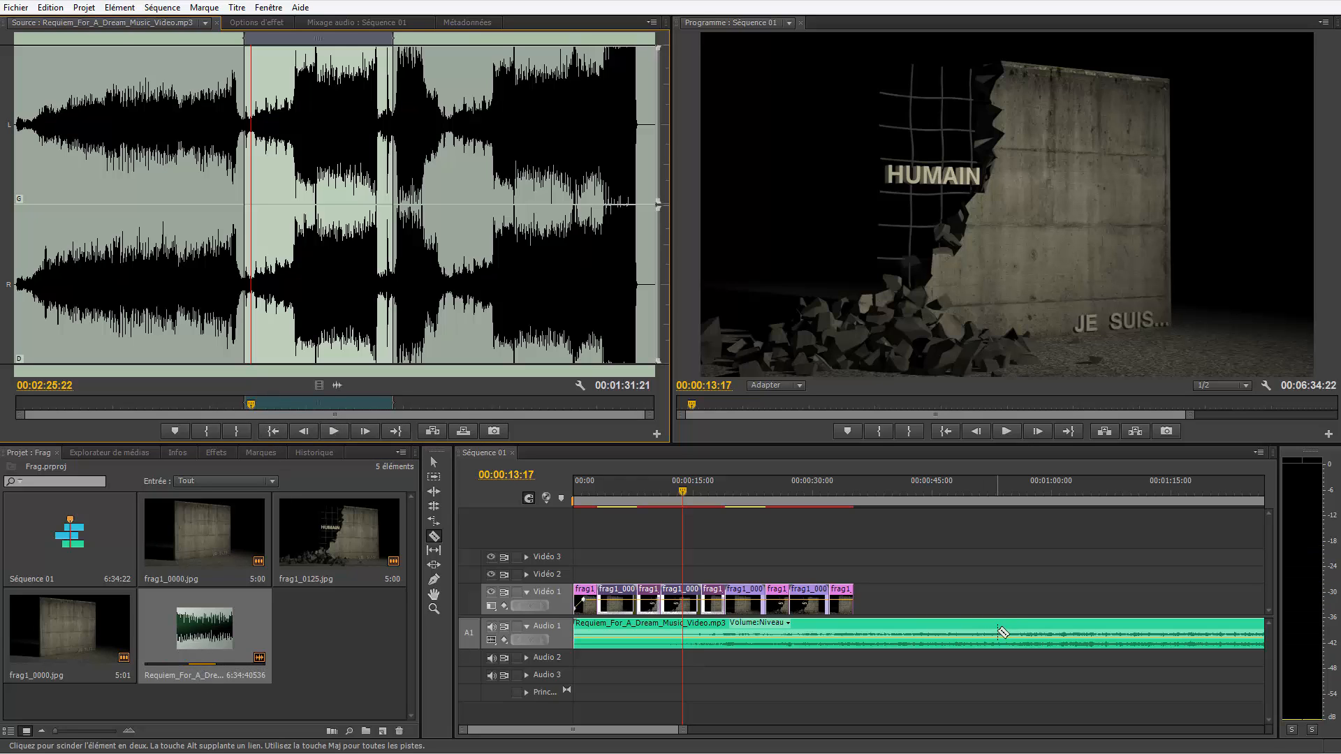
Step: Delete the full-length music clip from Audio 1
key(v)
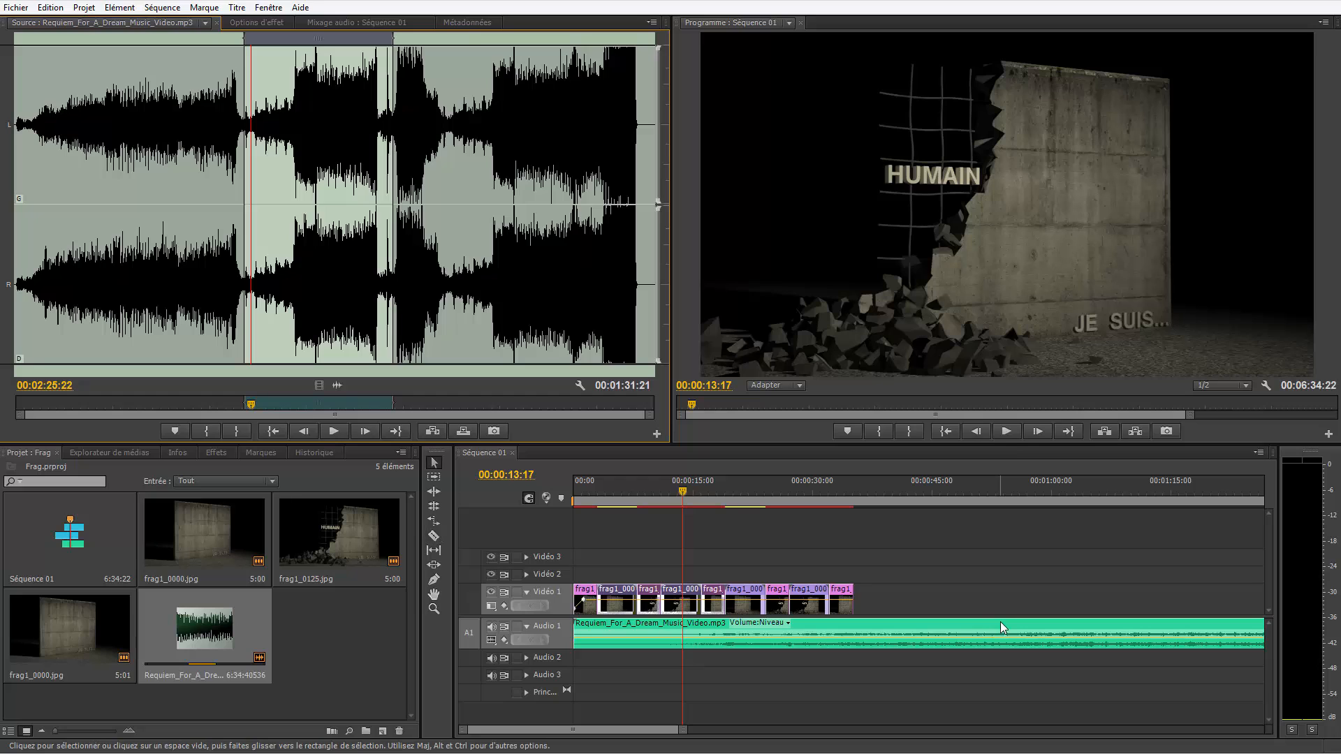
click(1003, 627)
key(Delete)
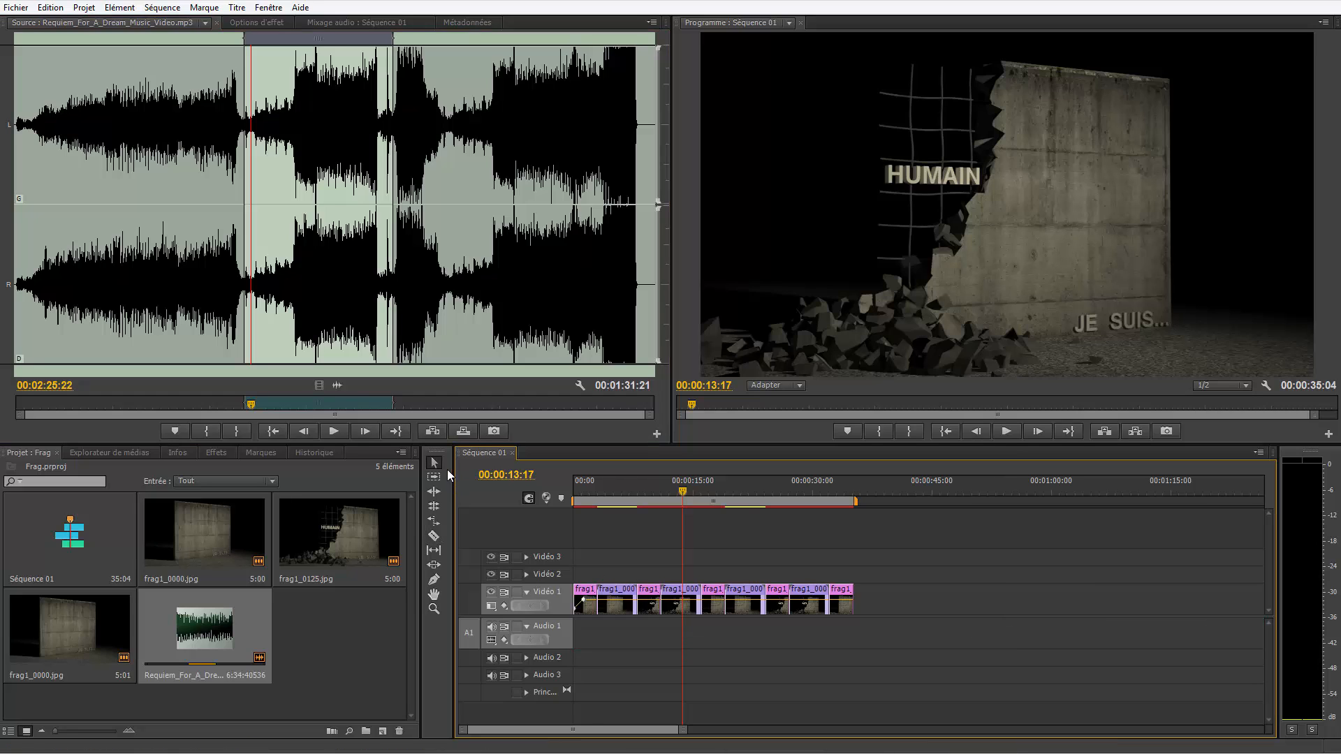
Step: Place the marked music excerpt on Audio 1 at the start of the sequence
drag(228, 626, 575, 637)
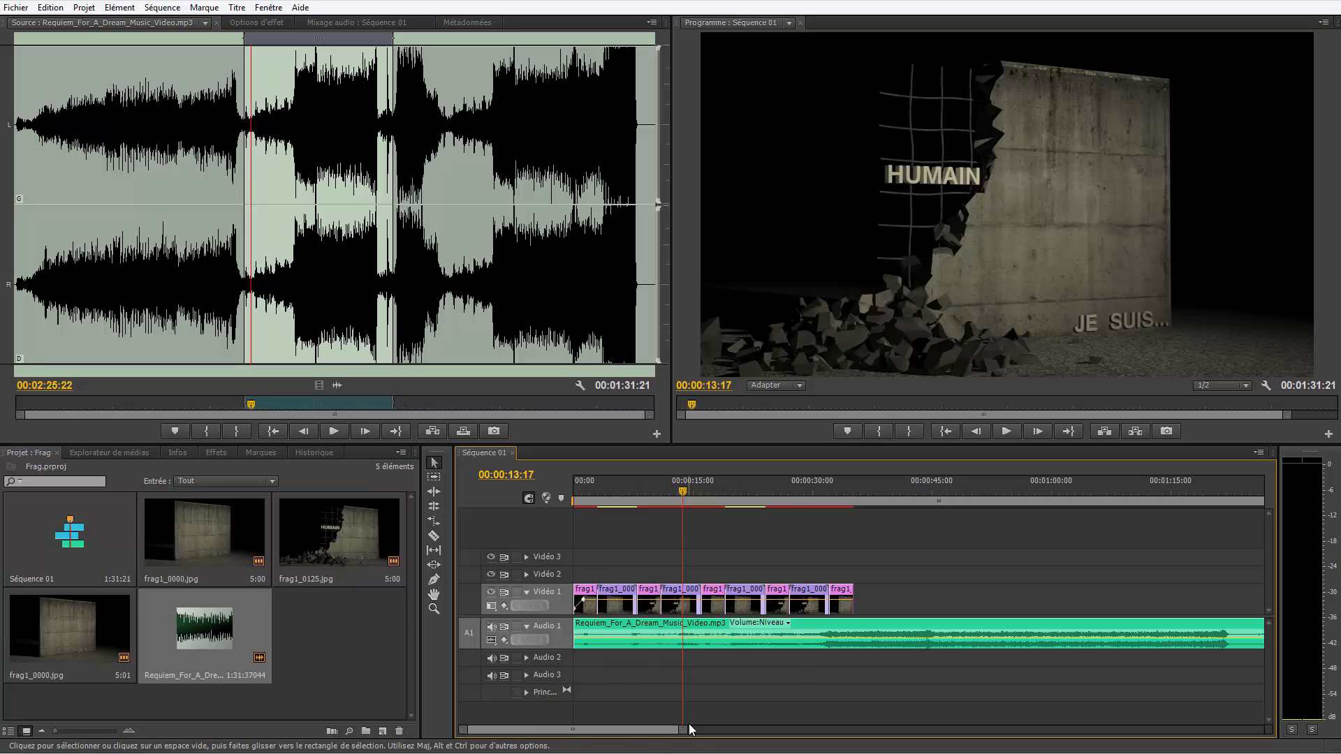
drag(687, 733, 727, 730)
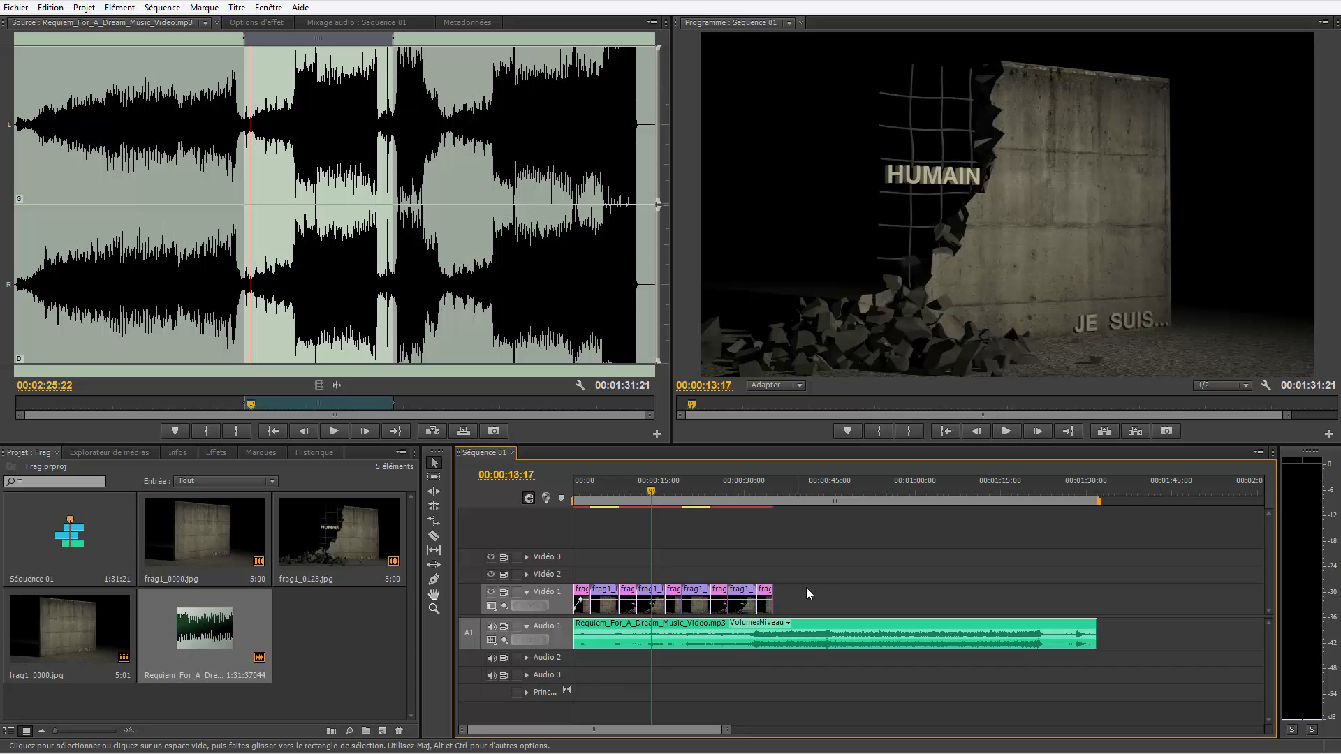
Step: Duplicate all Video 1 clips except the opening still and attach the copies directly after the last existing clip
mouse_move(821, 583)
mouse_down()
mouse_move(615, 613)
mouse_move(801, 596)
mouse_up()
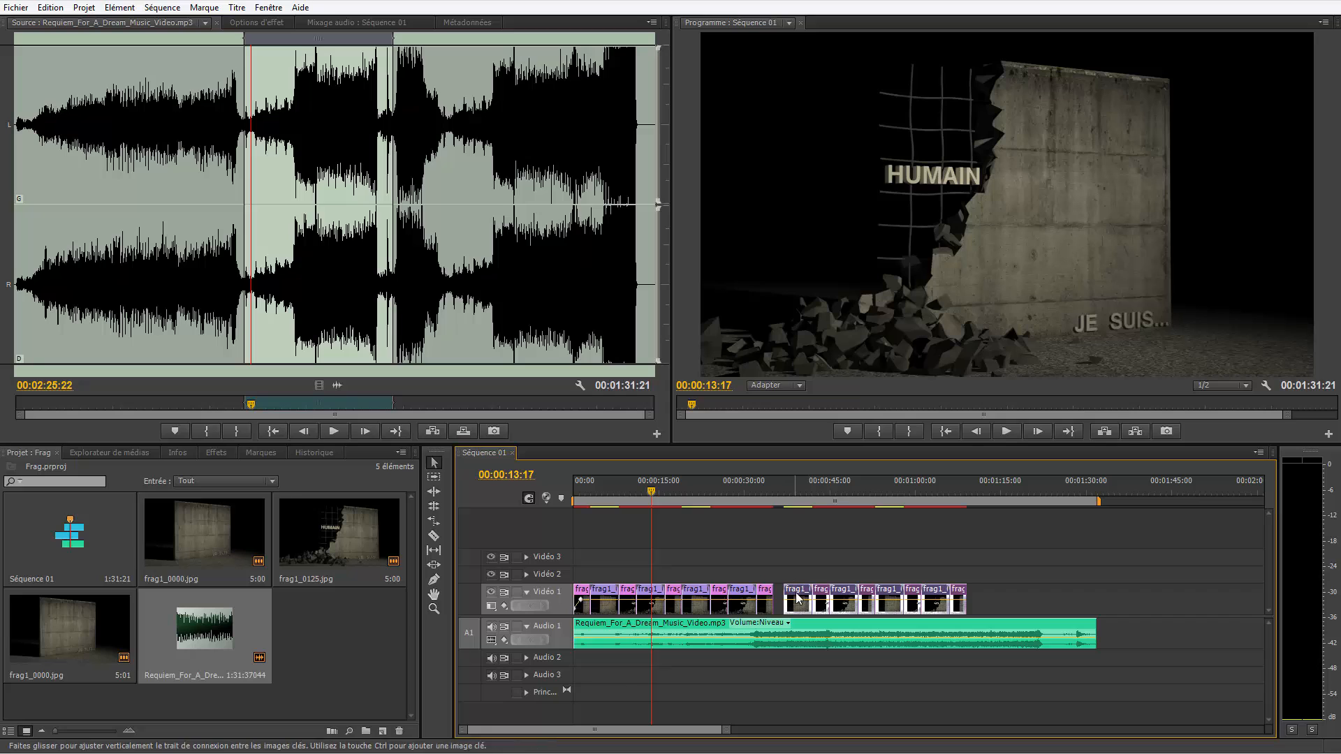
drag(794, 597, 783, 598)
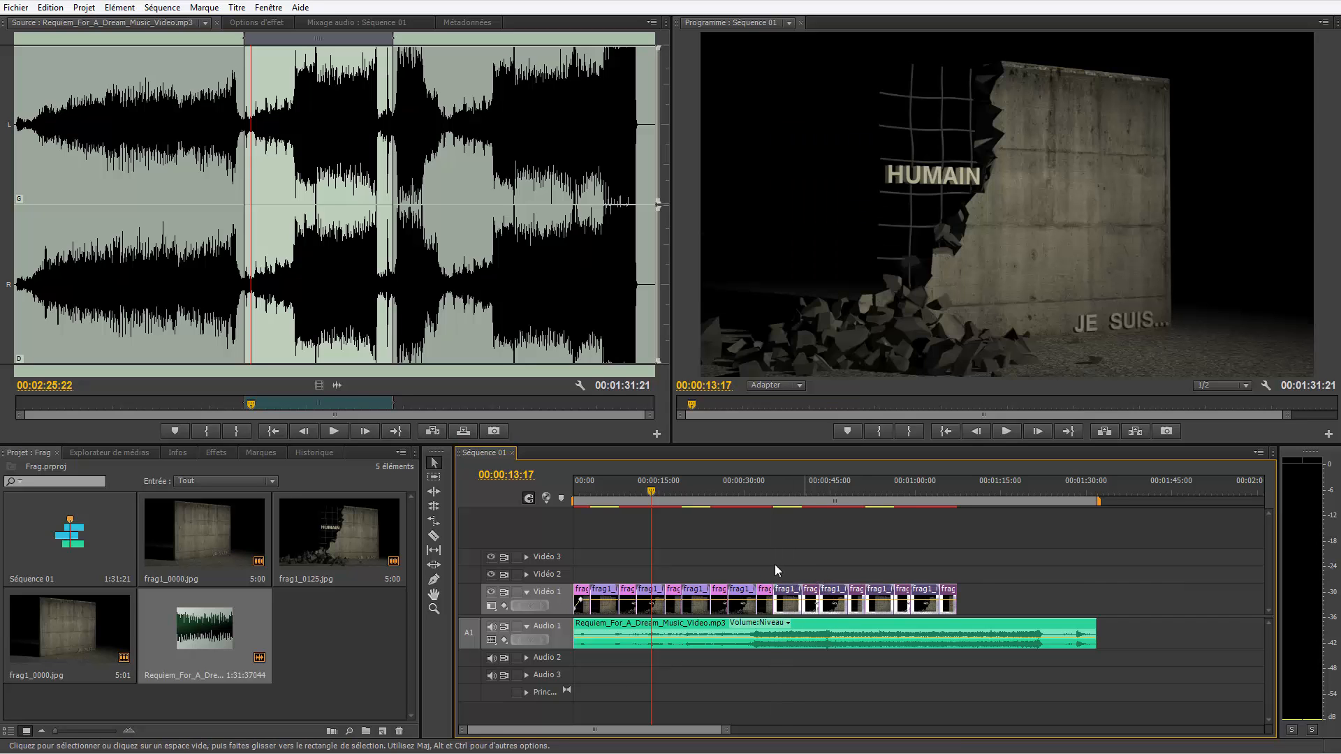
click(891, 555)
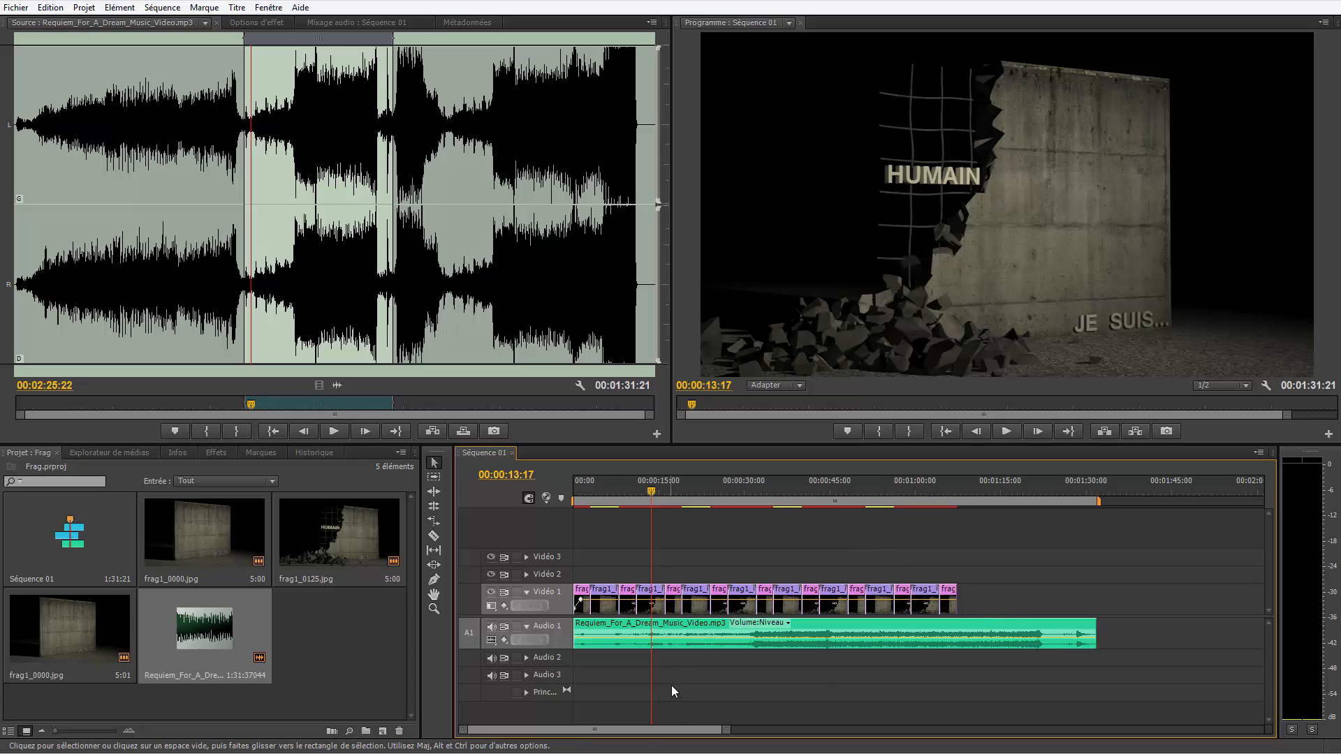
Step: Play the sequence from the beginning to check the looping picture against the music
drag(626, 493, 567, 497)
key(space)
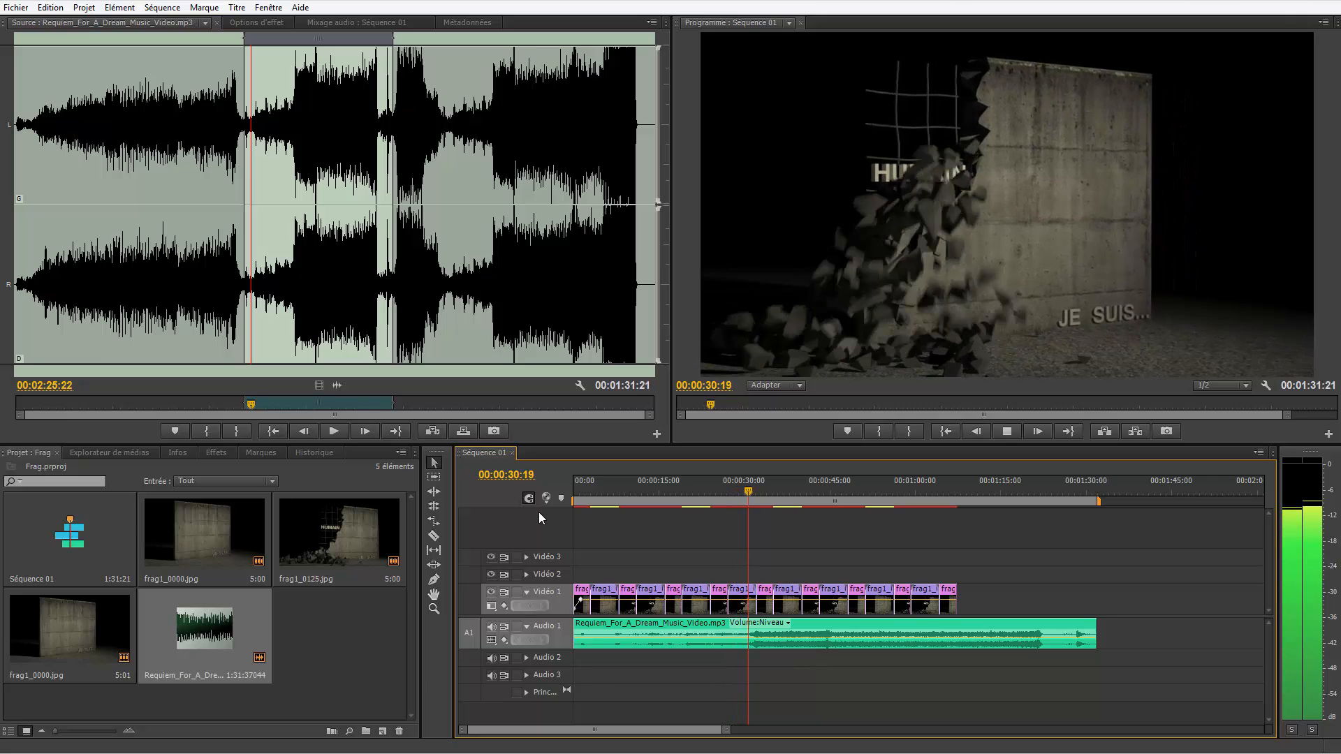
key(space)
Step: Append a copy of the last four Video 1 clips and trim the music to end together with the video
click(875, 593)
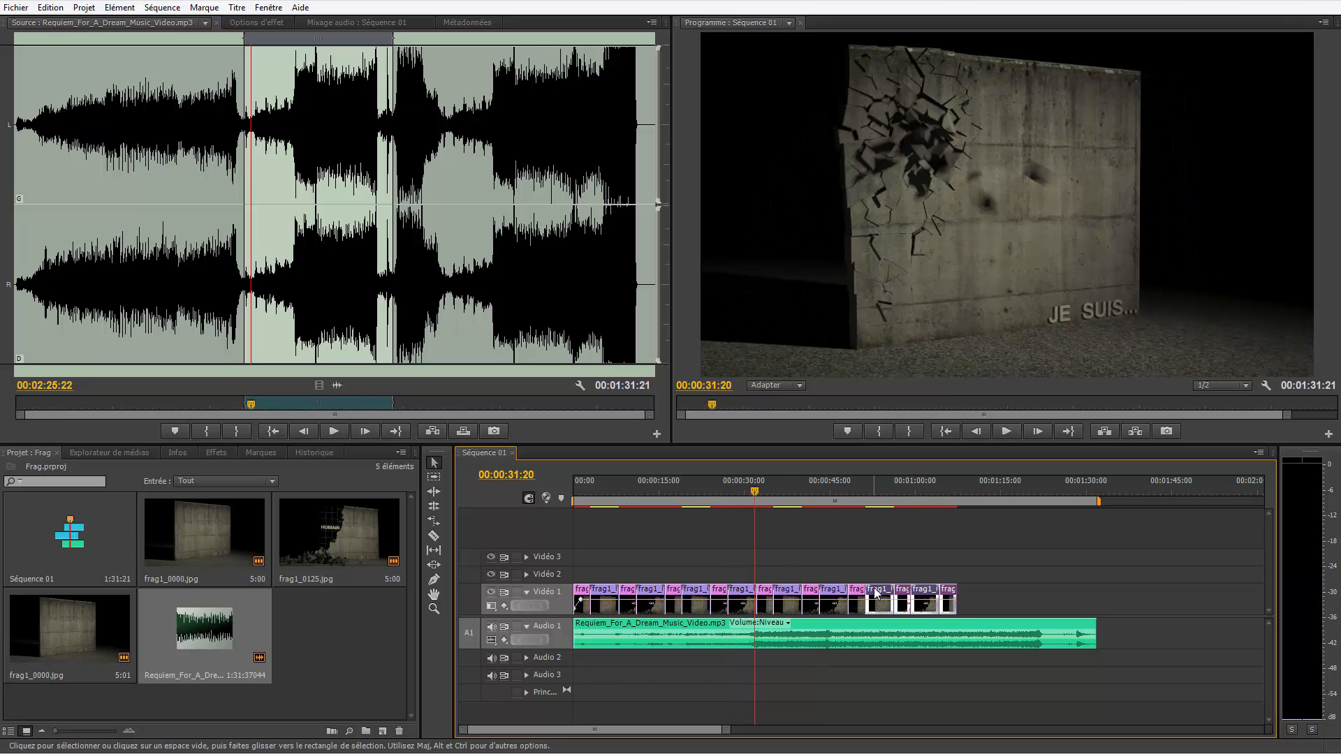
drag(876, 592, 974, 587)
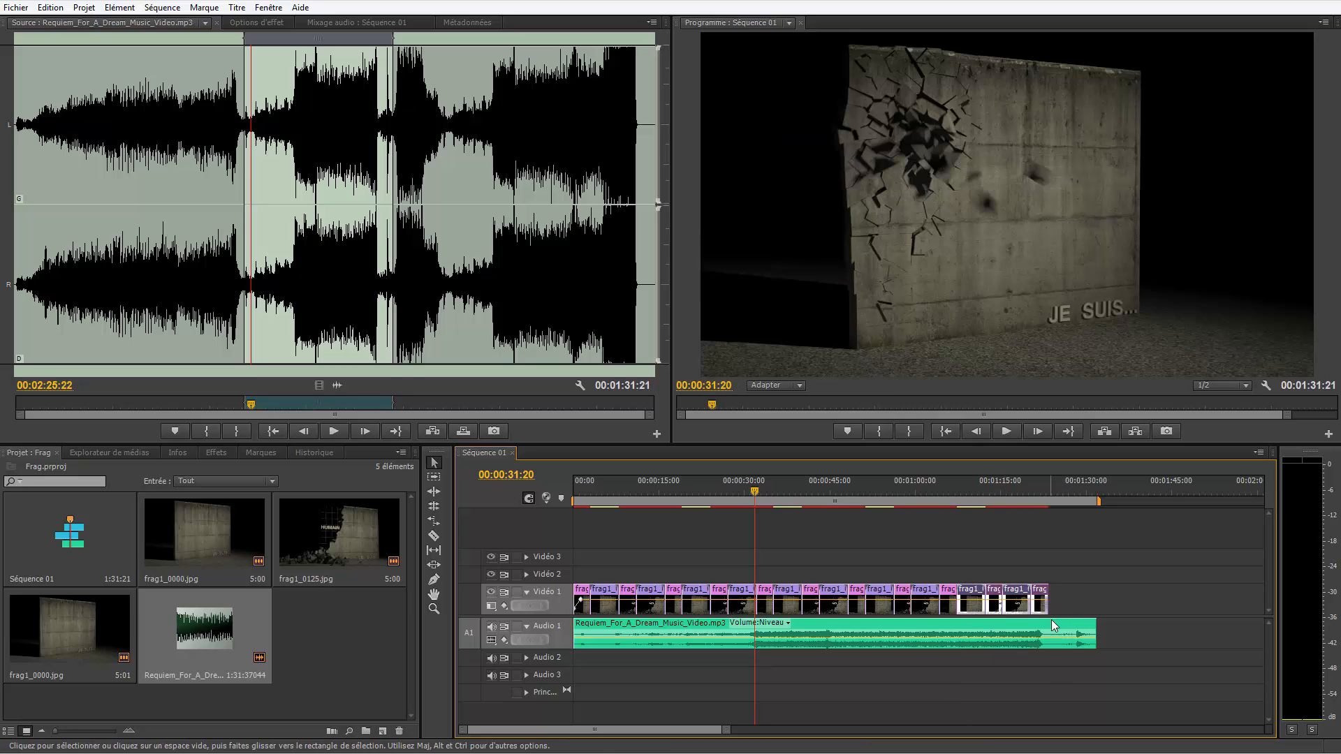
drag(1095, 631, 1025, 590)
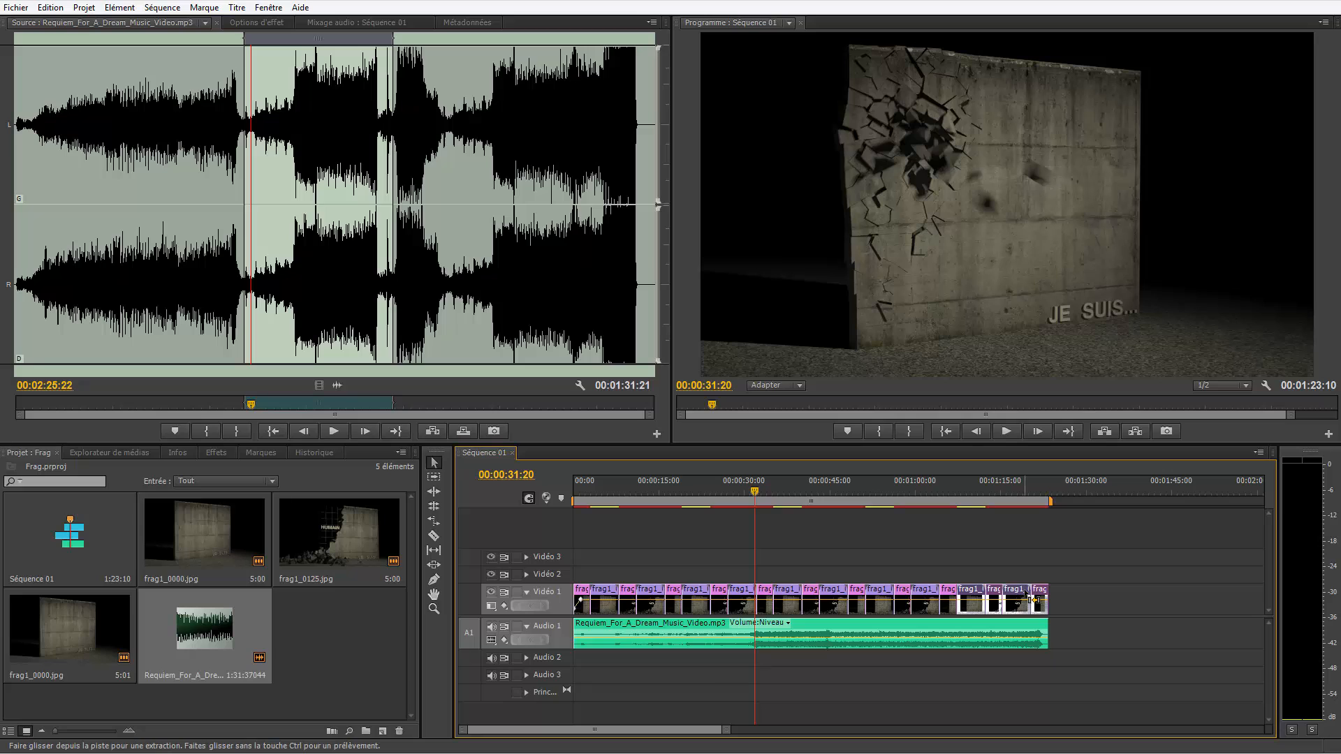
click(1059, 552)
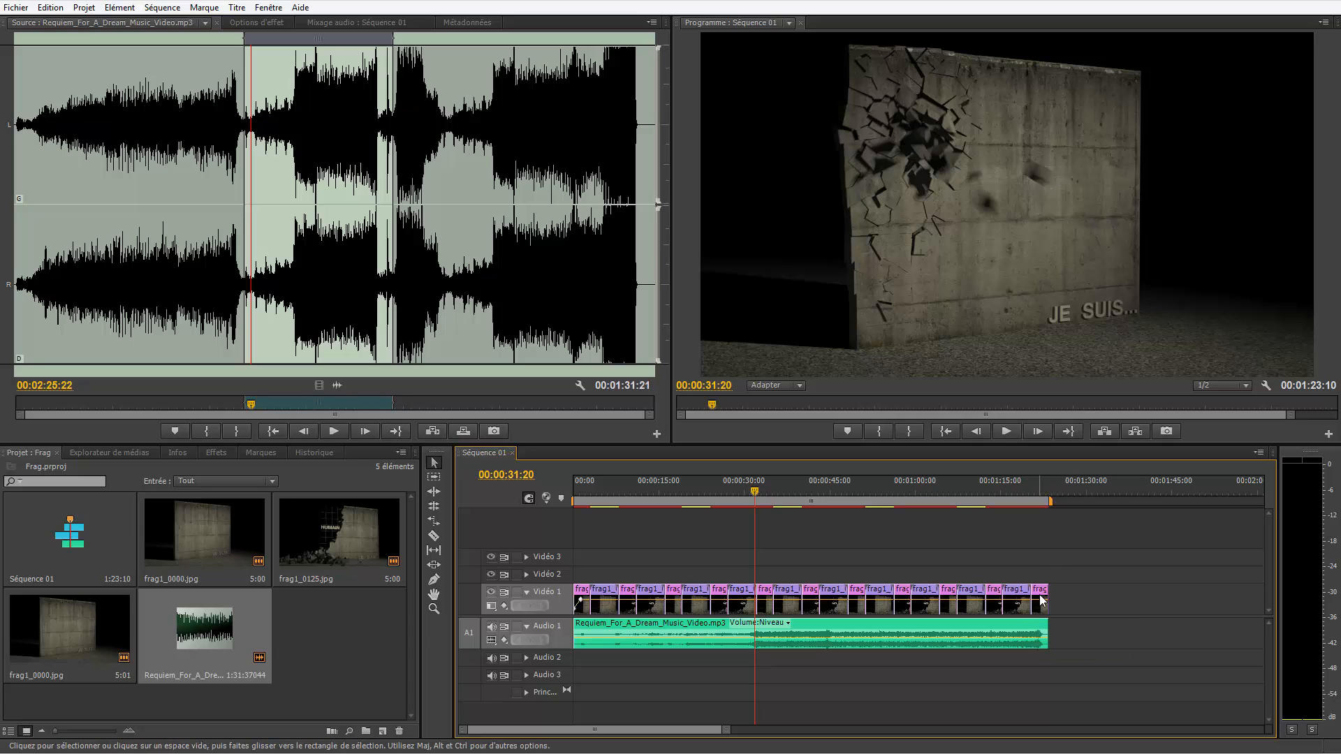
Step: Fade the last still to black by adding two opacity keyframes on it and lowering the second to 0
click(1039, 595)
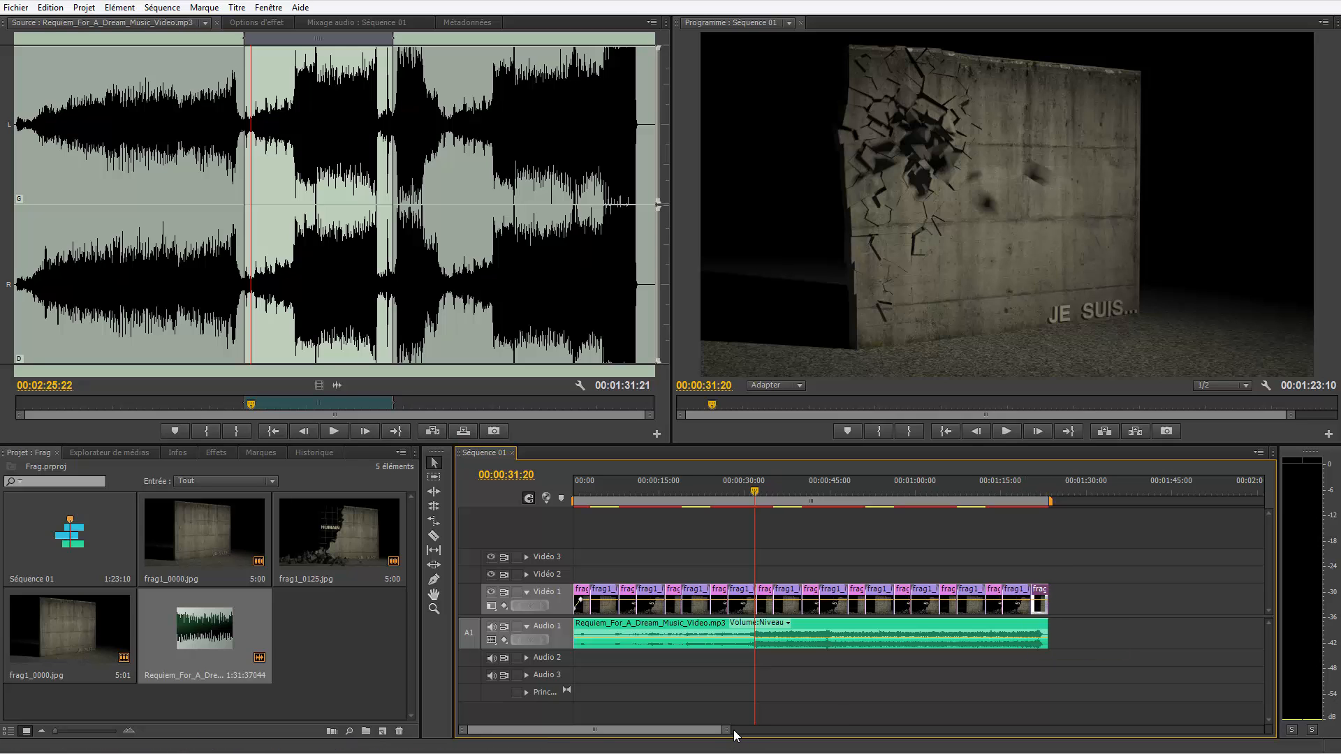
click(1033, 486)
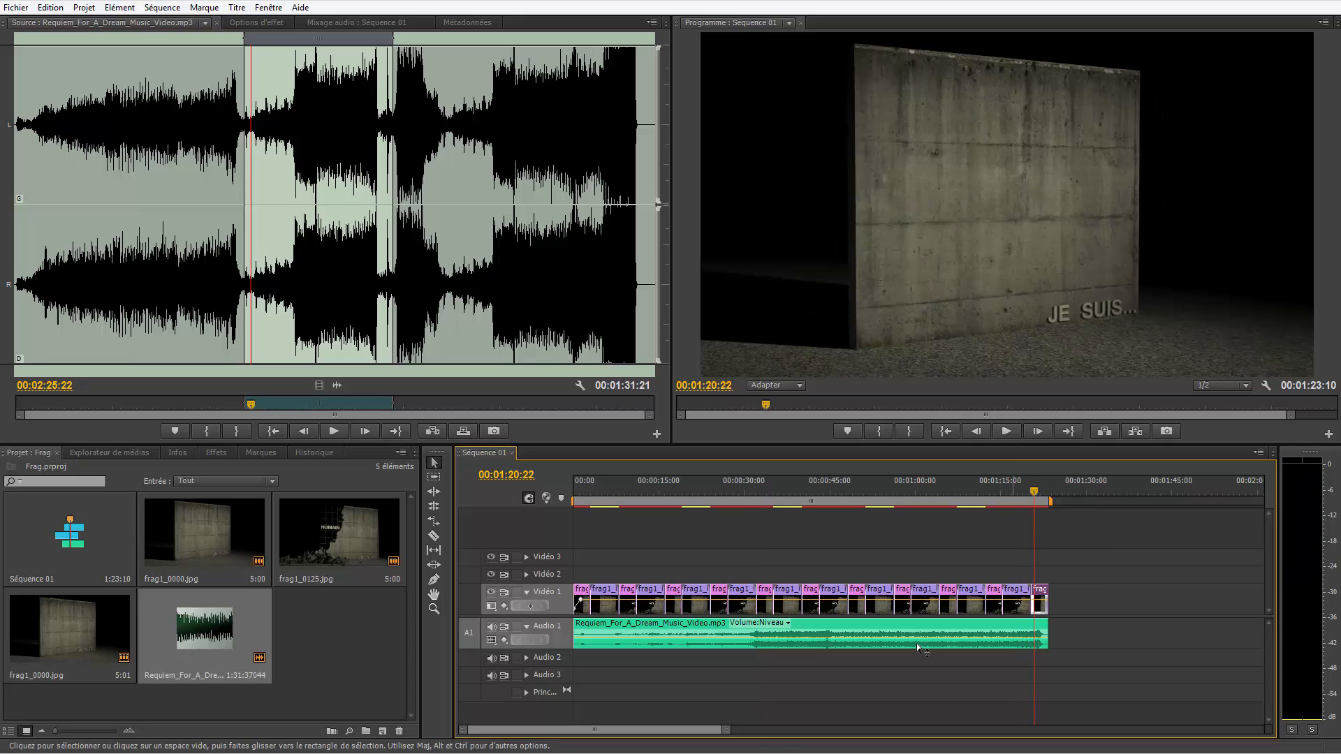
drag(713, 731, 643, 738)
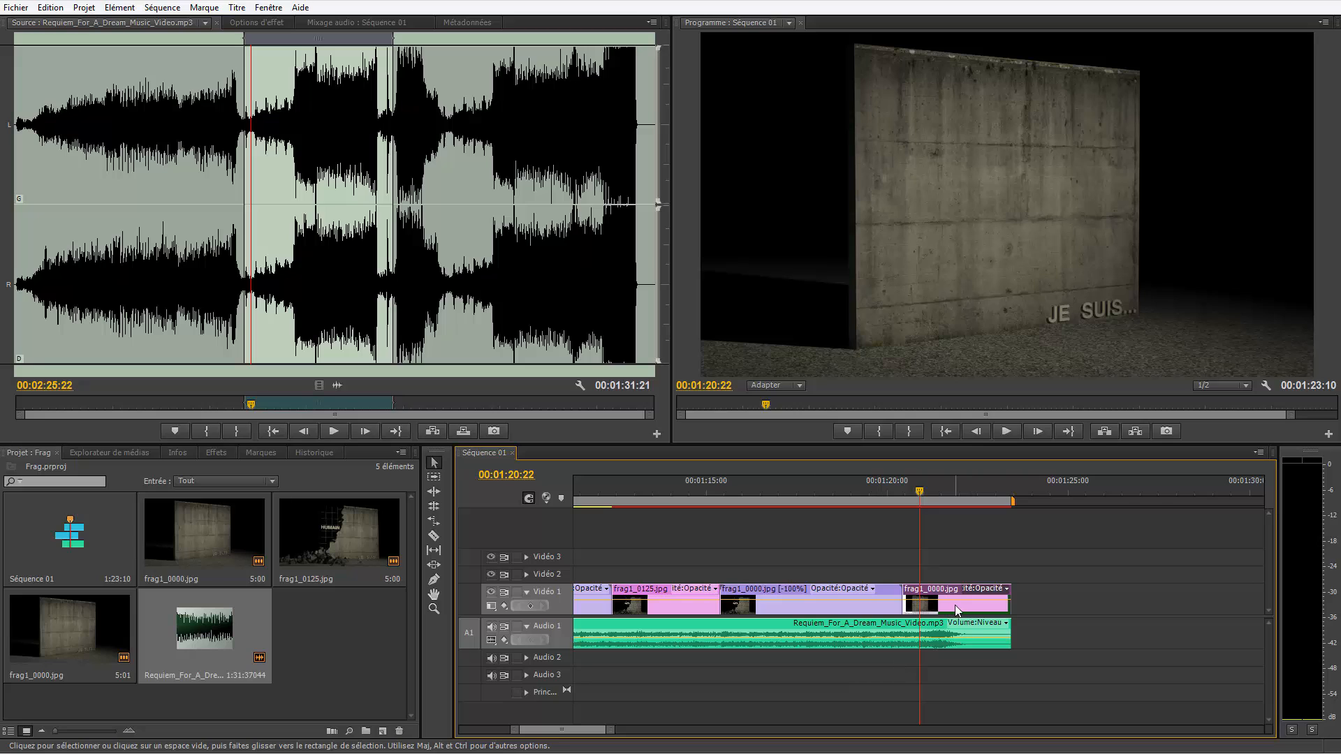
ctrl+click(937, 600)
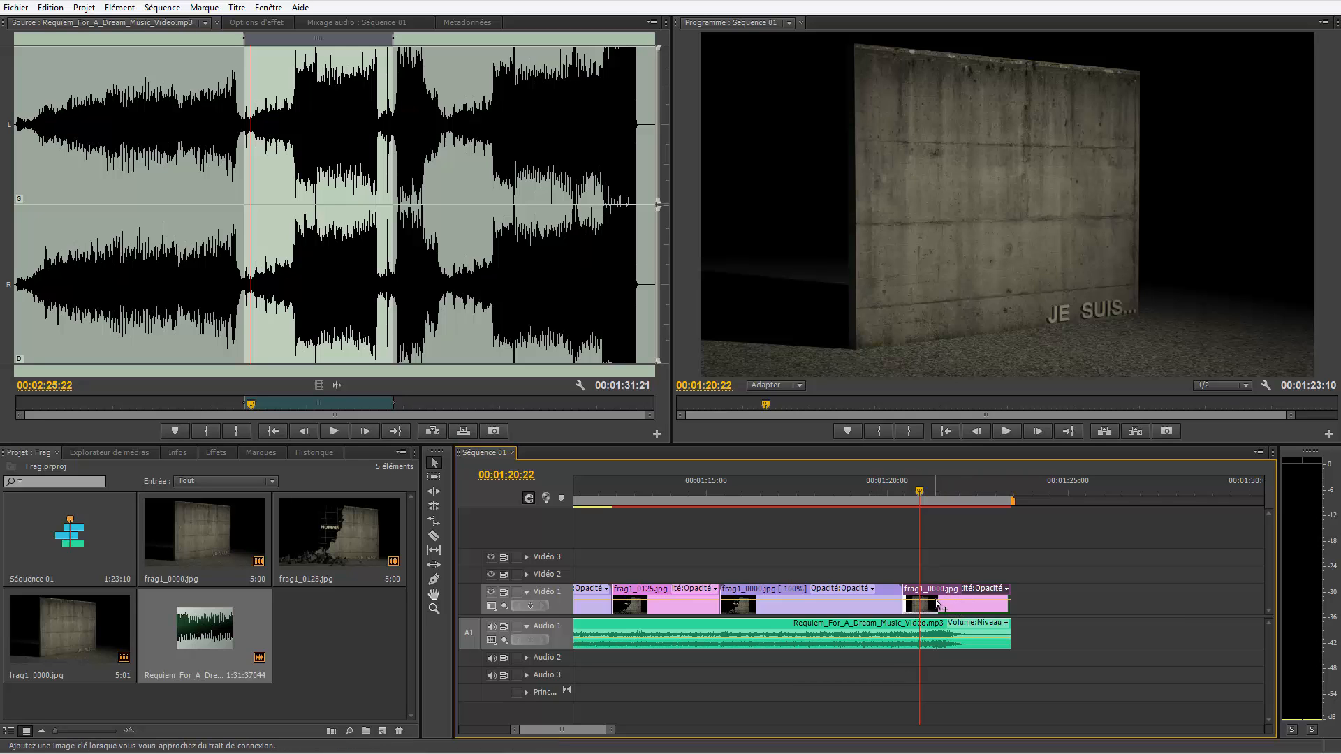
drag(962, 601, 964, 613)
Step: Play back the end of the sequence to check the opacity fade-out
click(875, 492)
key(space)
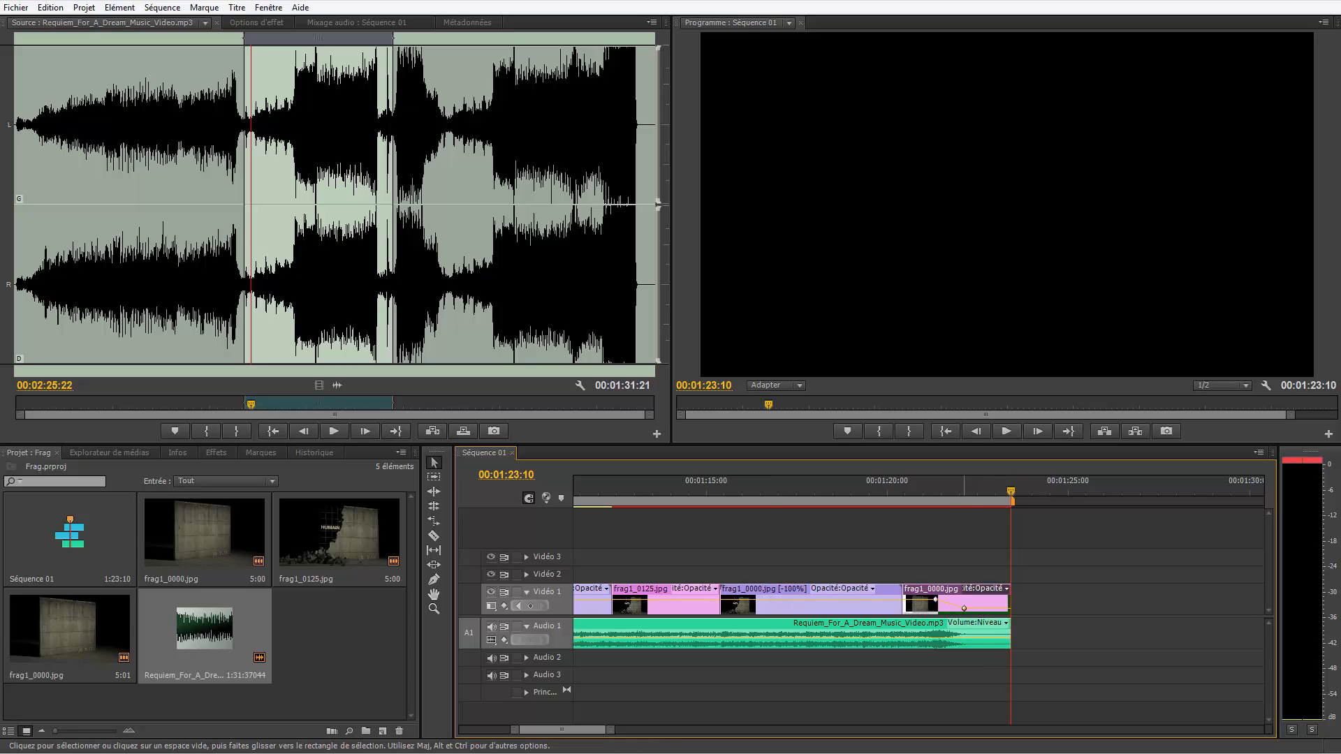
click(962, 488)
key(space)
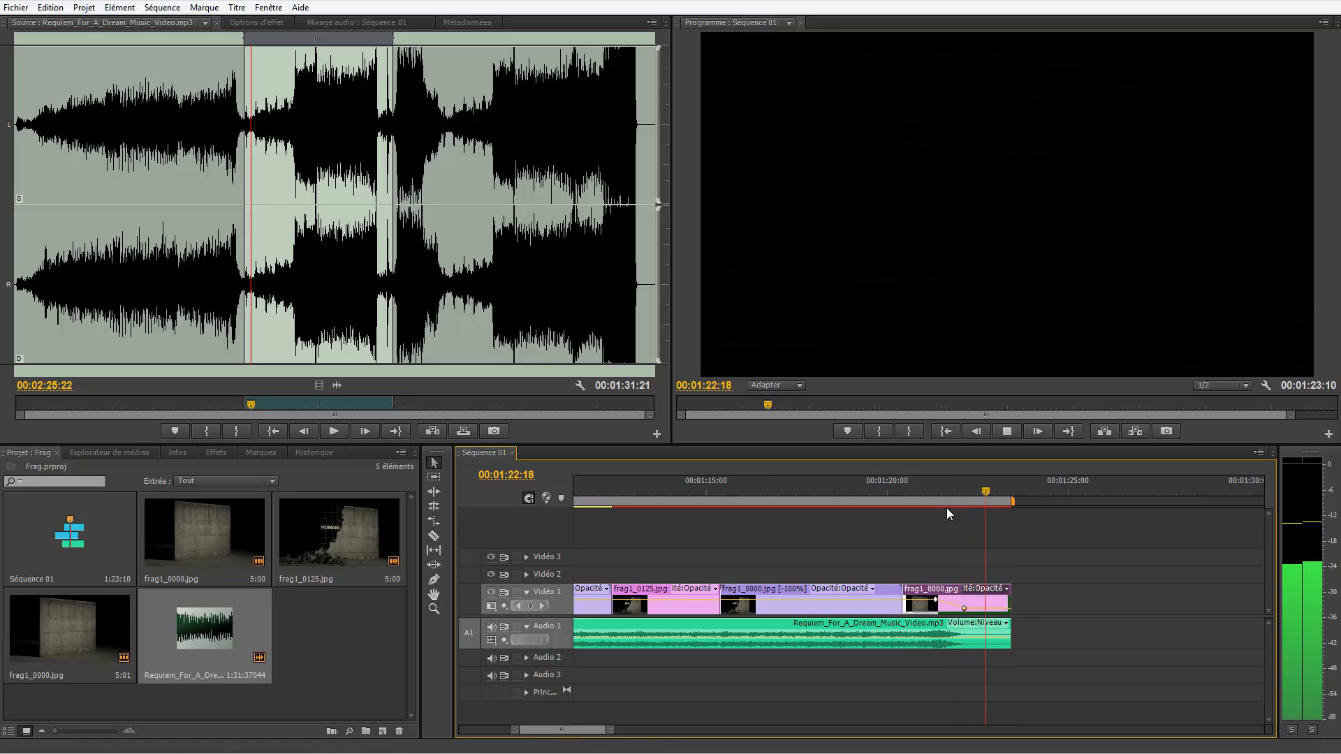
Step: Try a third opacity keyframe at 0 near the end of the last still and play the fade-out again
ctrl+click(1005, 608)
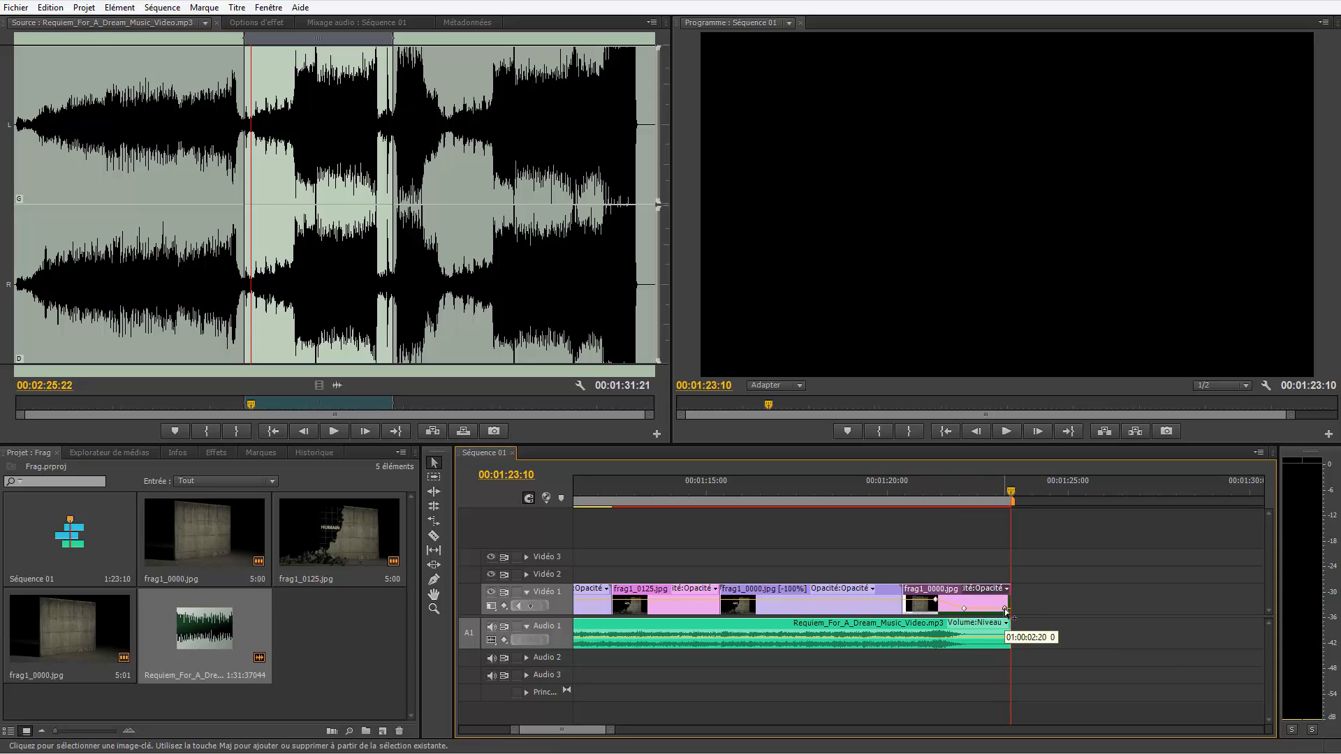
drag(1006, 609, 1007, 608)
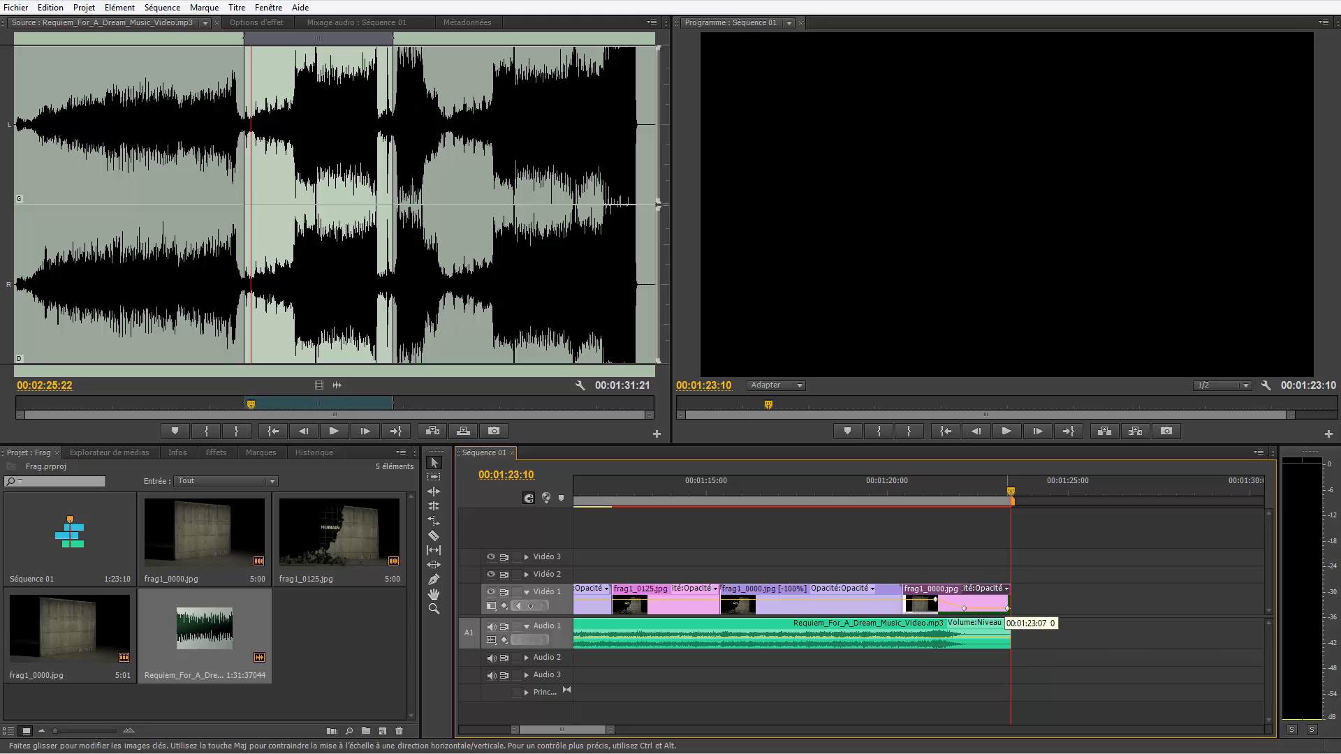
click(937, 493)
key(space)
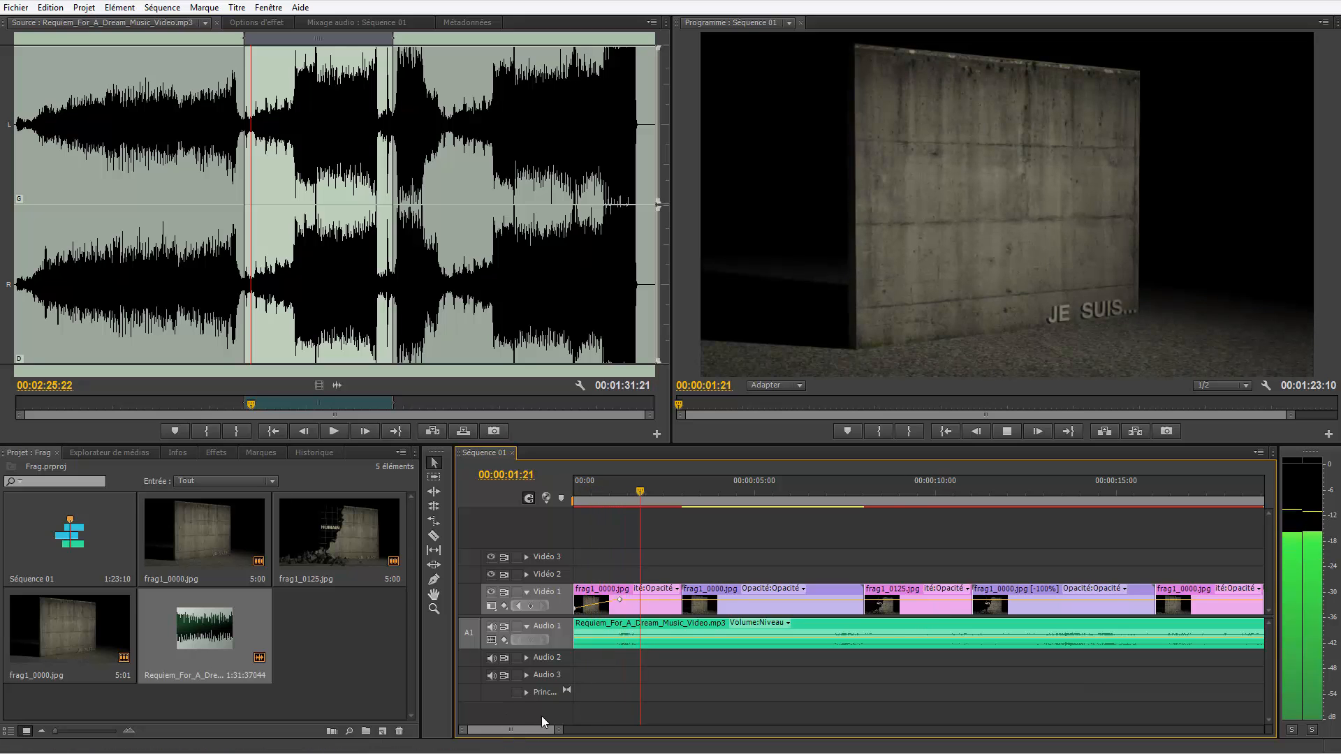
drag(689, 488, 674, 490)
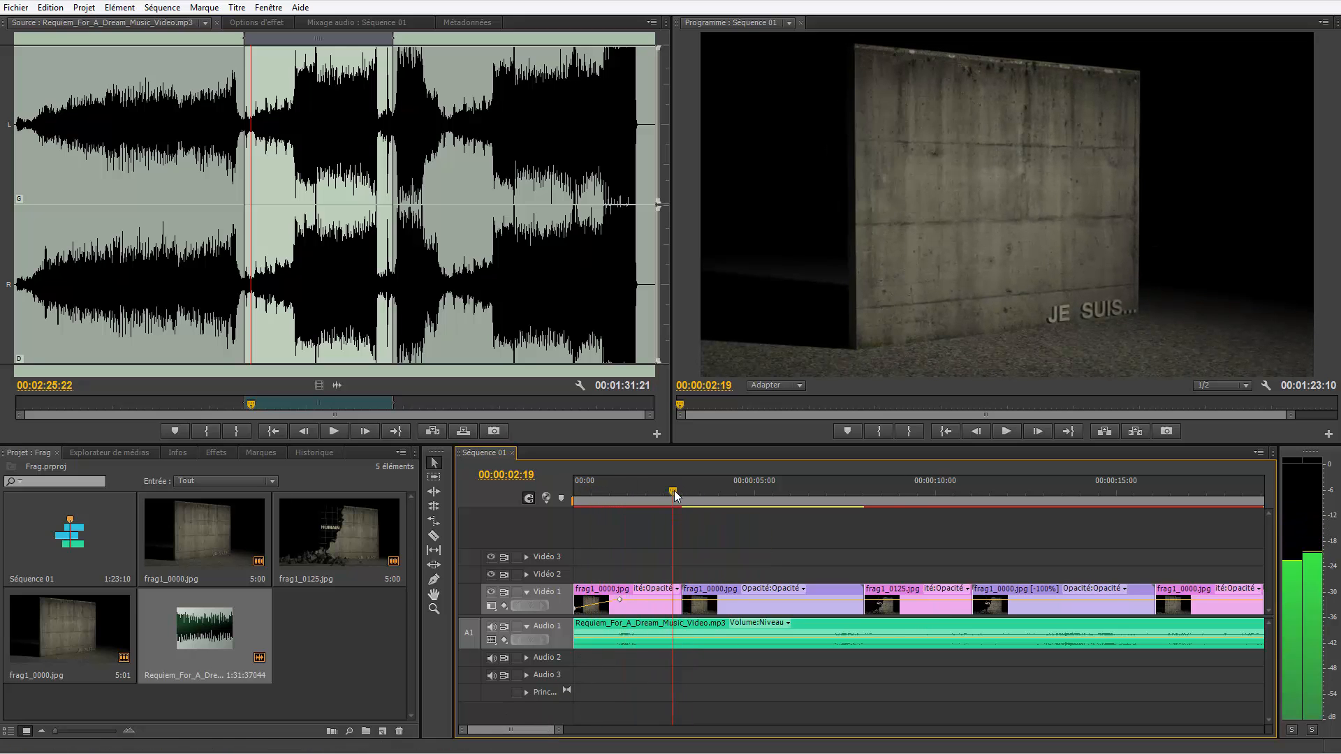
Step: Try moving the last still's end opacity keyframe earlier and raising it to 100
drag(536, 729, 586, 734)
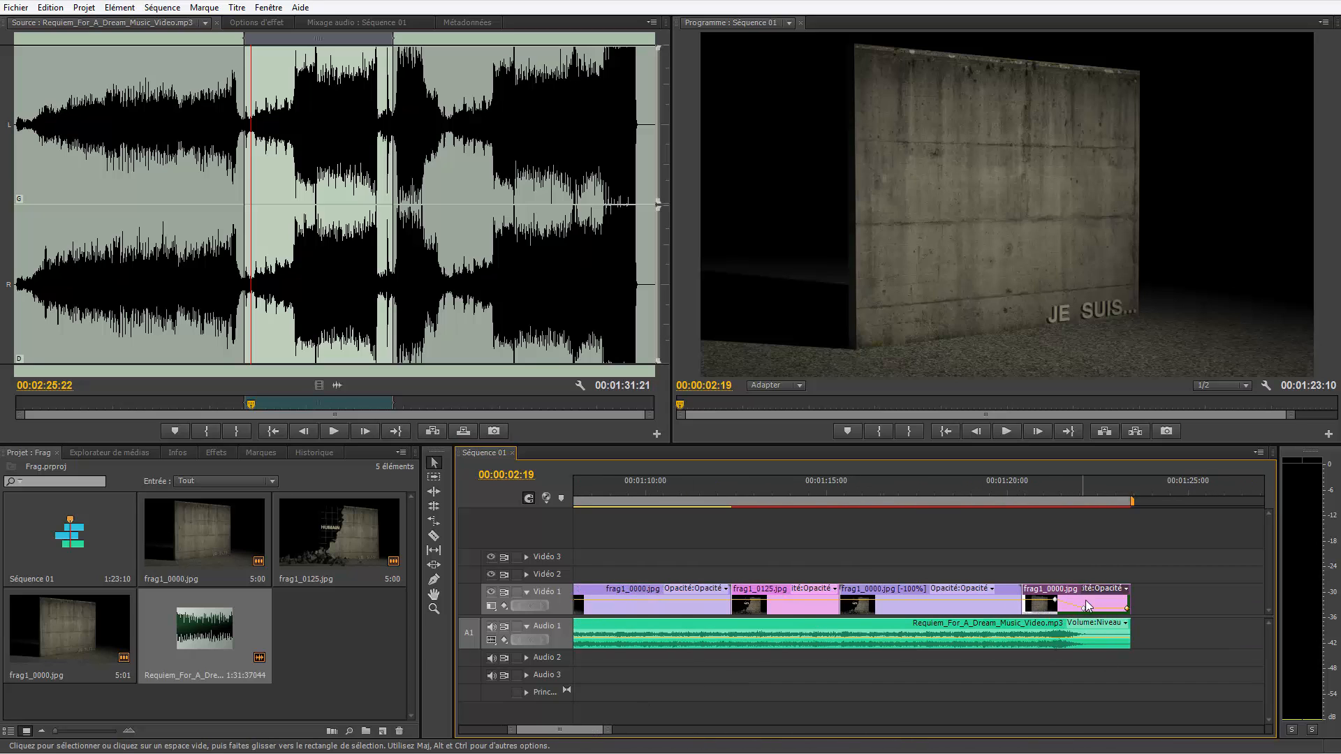
drag(1126, 608, 1109, 599)
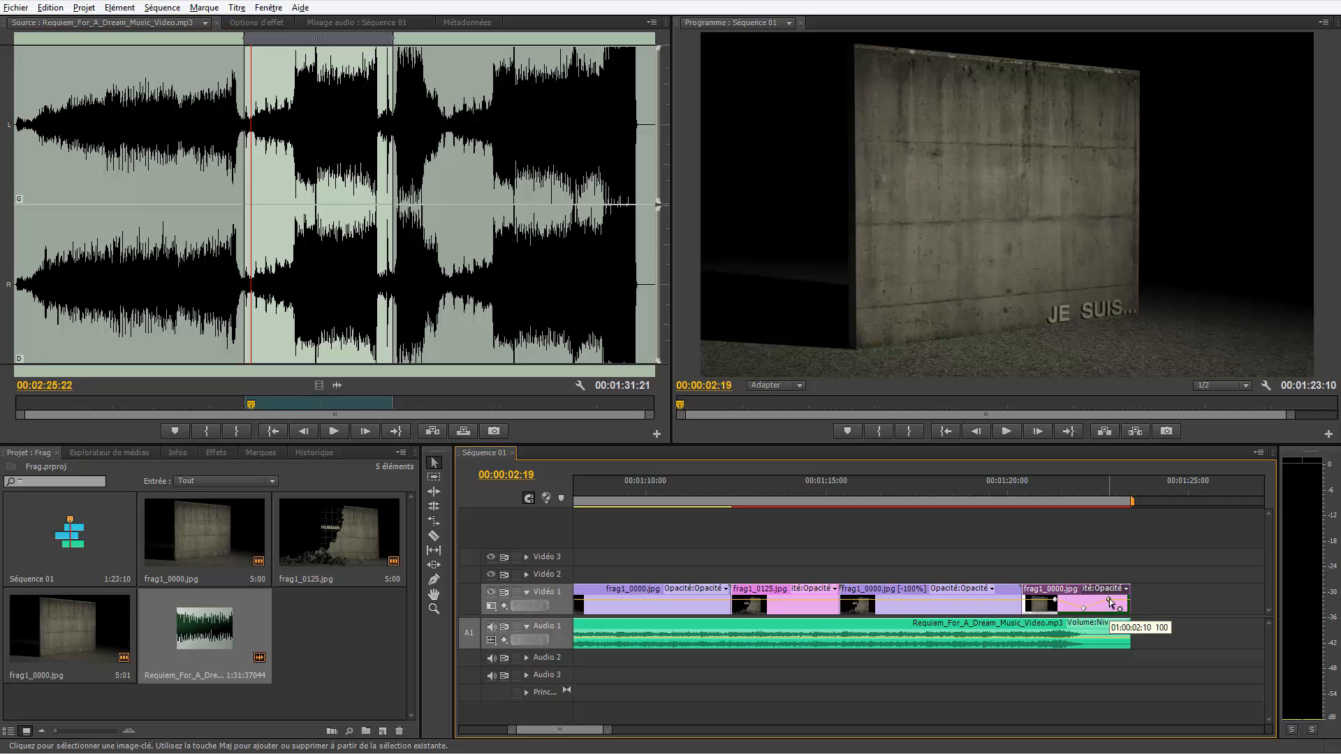
drag(1111, 601, 1031, 607)
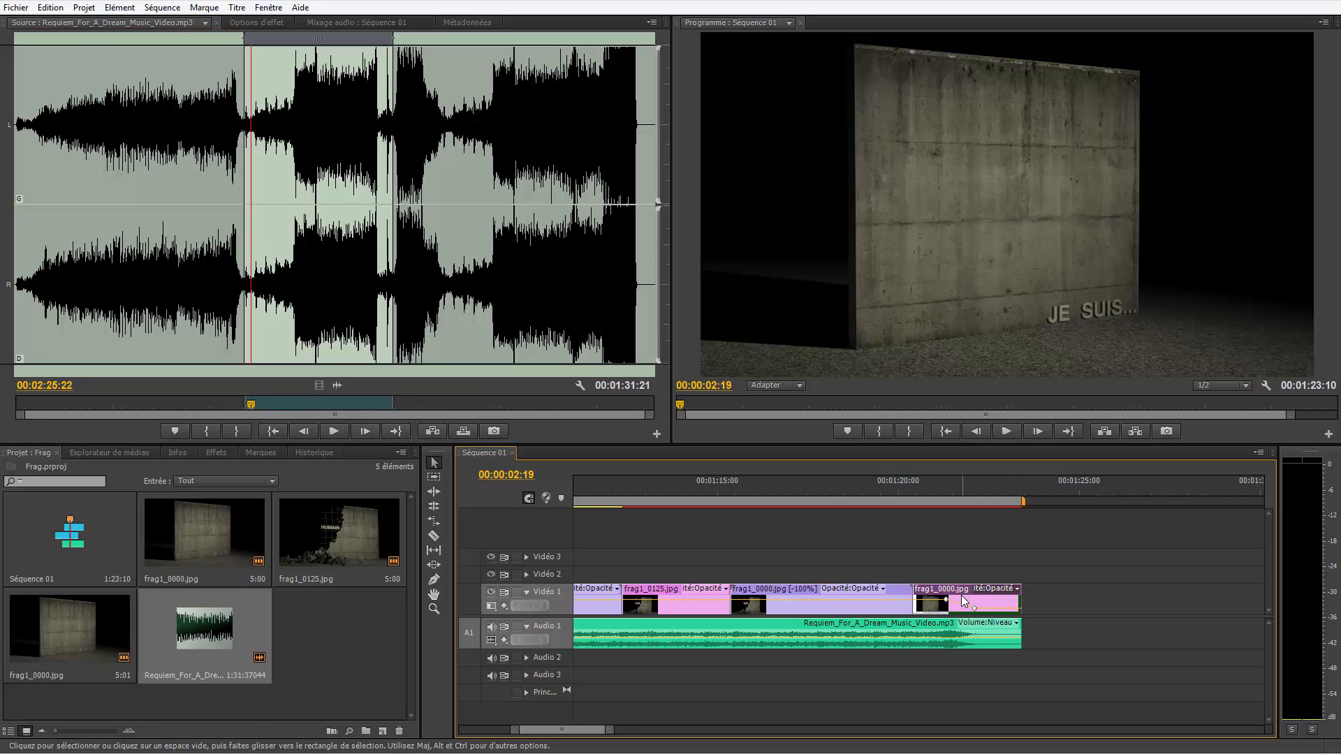
Step: Inspect the last still's opacity keyframes in its effect settings
double_click(953, 588)
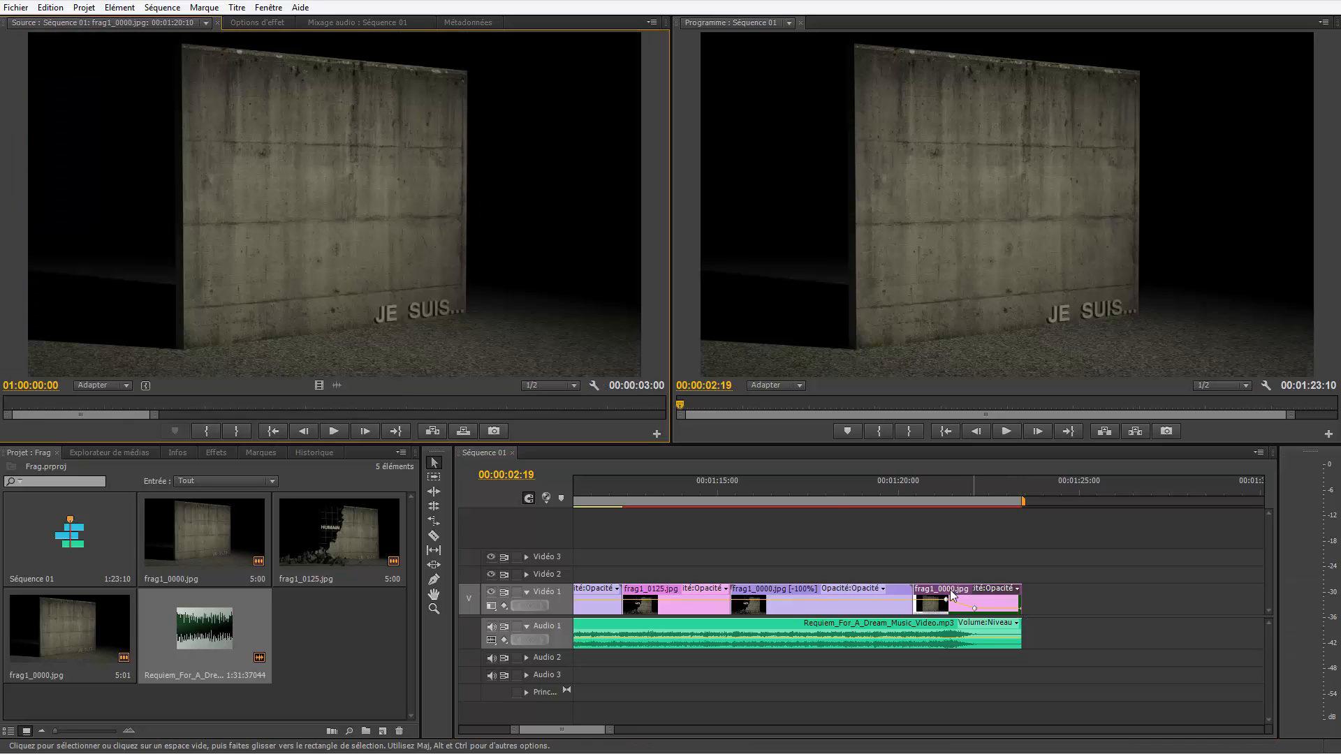
click(271, 23)
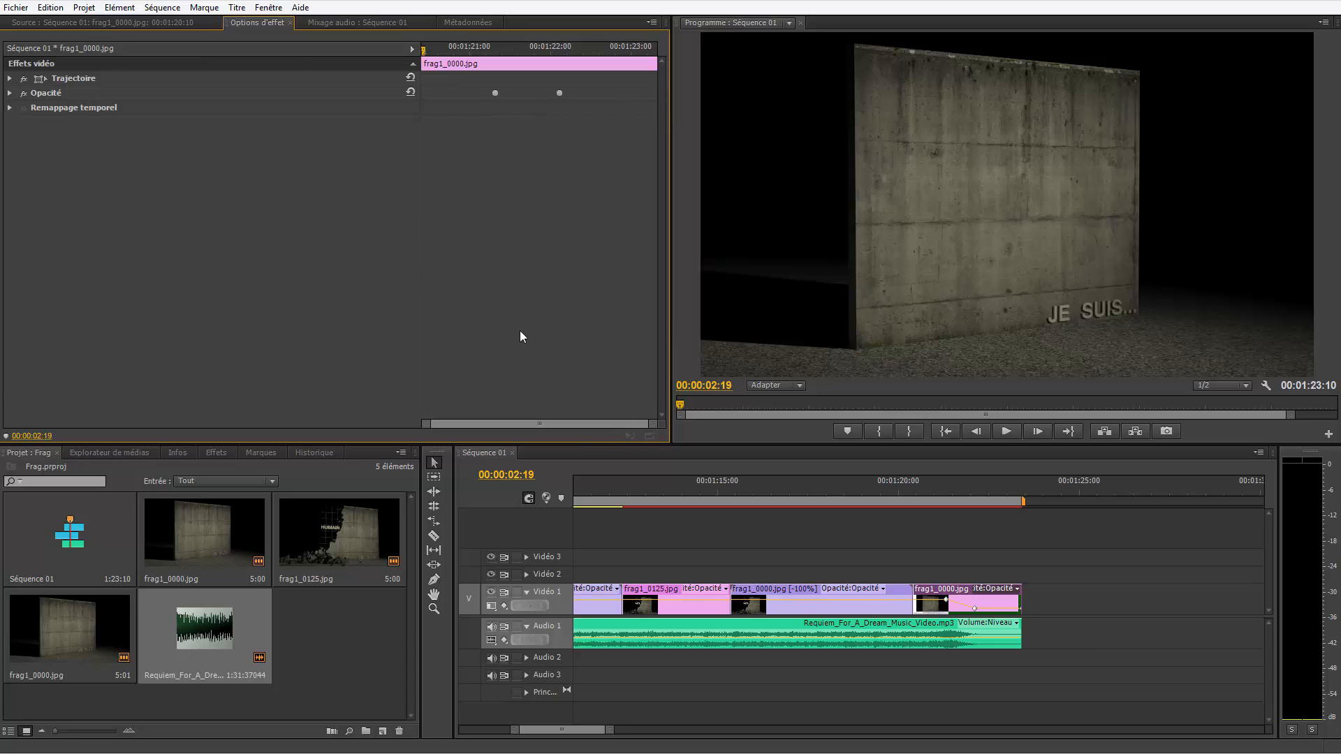
click(1021, 609)
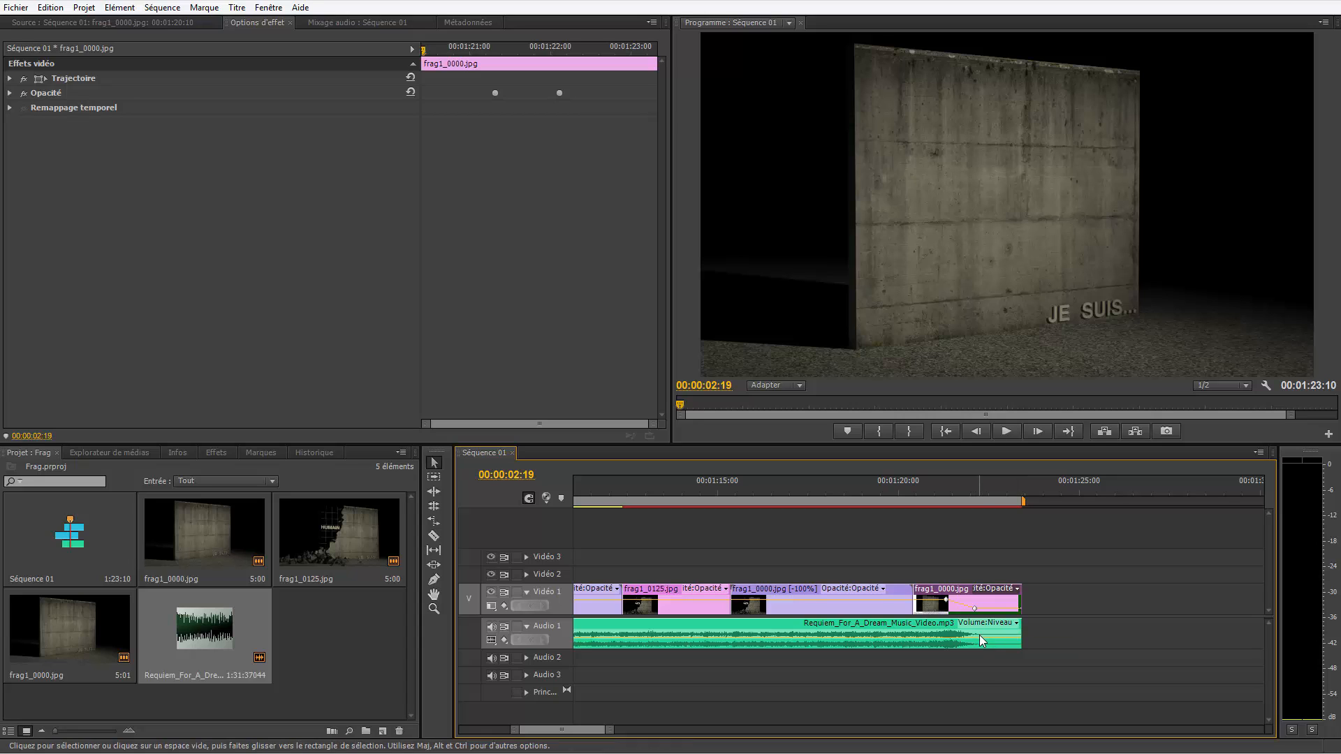
Step: Add two volume keyframes near the end of the music and lower the second one to fade the sound out
ctrl+click(977, 638)
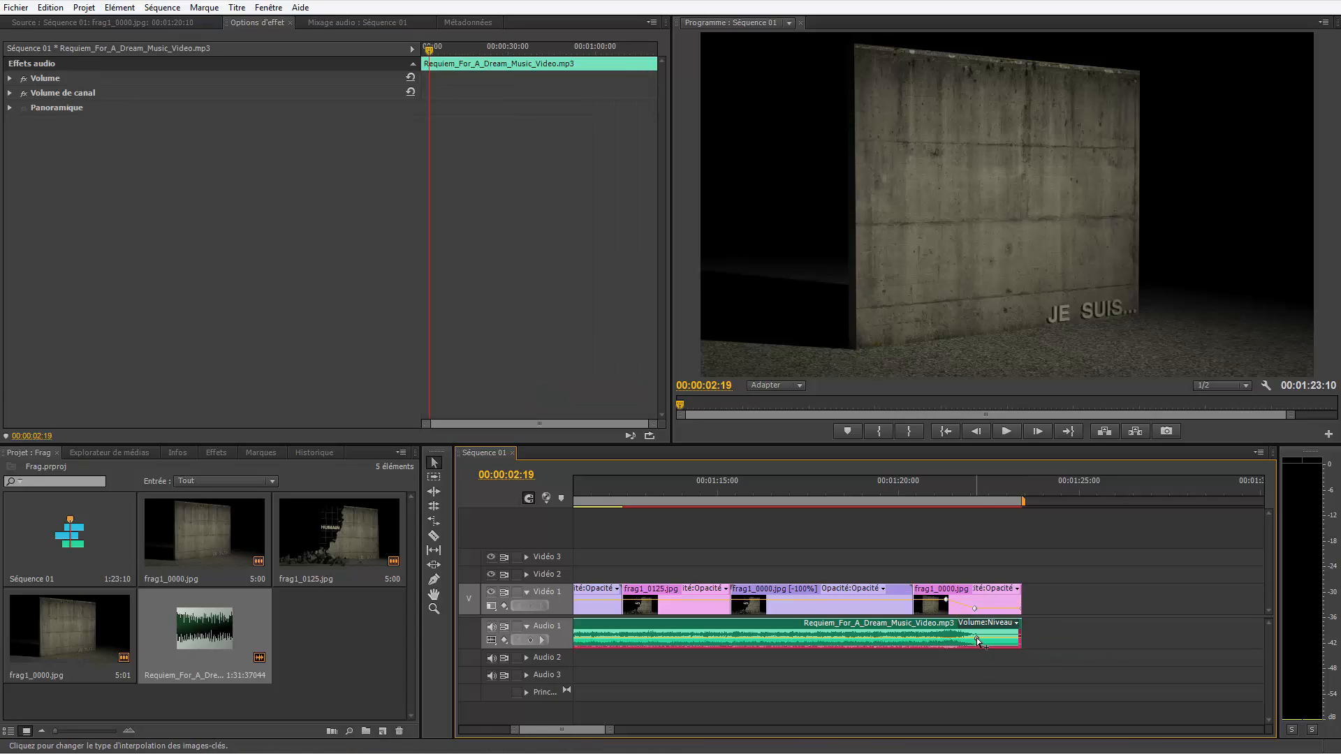
ctrl+click(1001, 639)
drag(1000, 639, 985, 642)
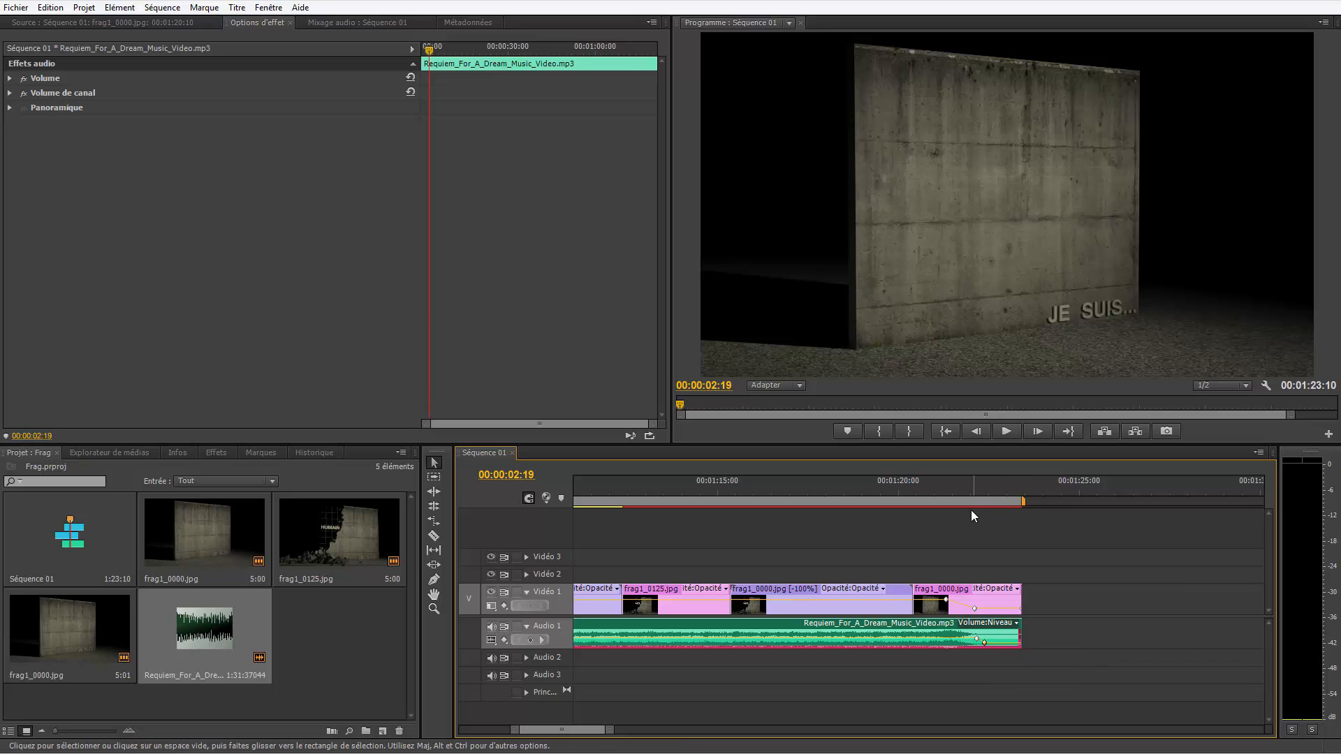
Step: Play back the ending with the music fade-out and return the playhead to 00:00:01:05
click(944, 488)
key(space)
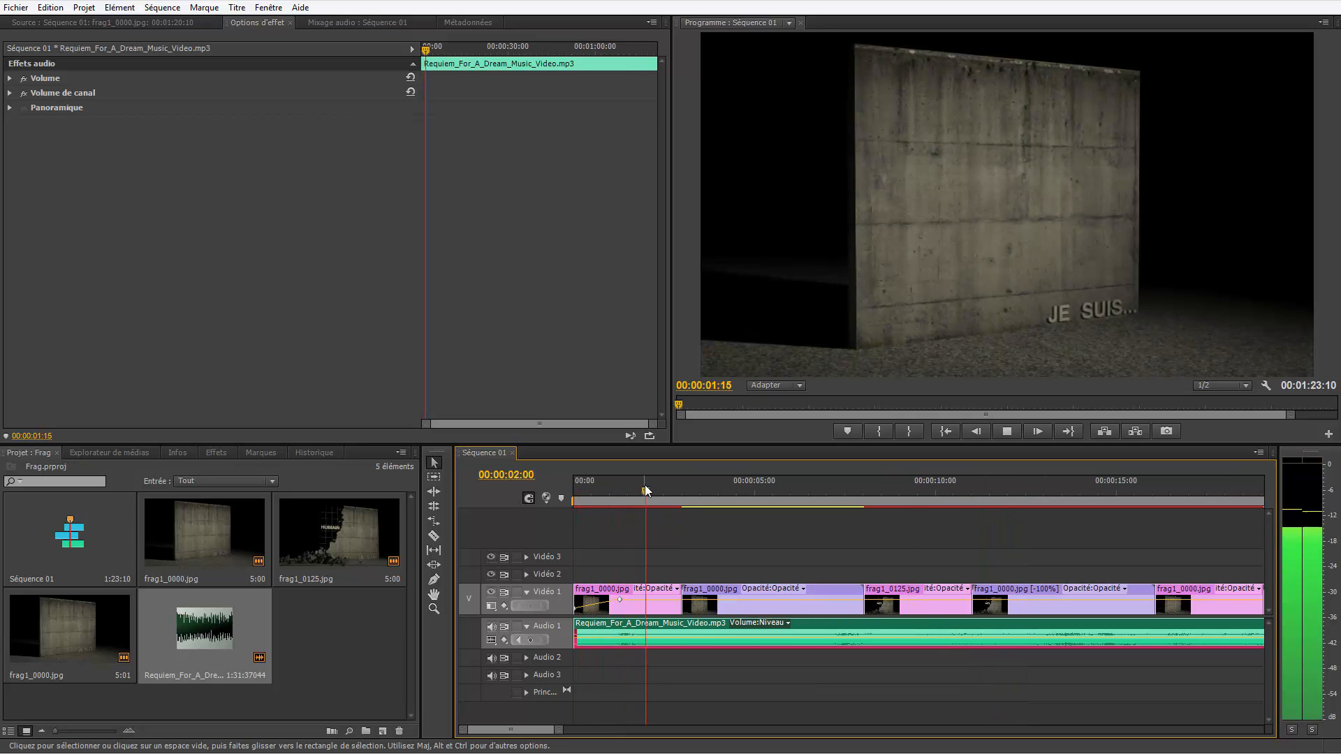
drag(657, 488, 616, 489)
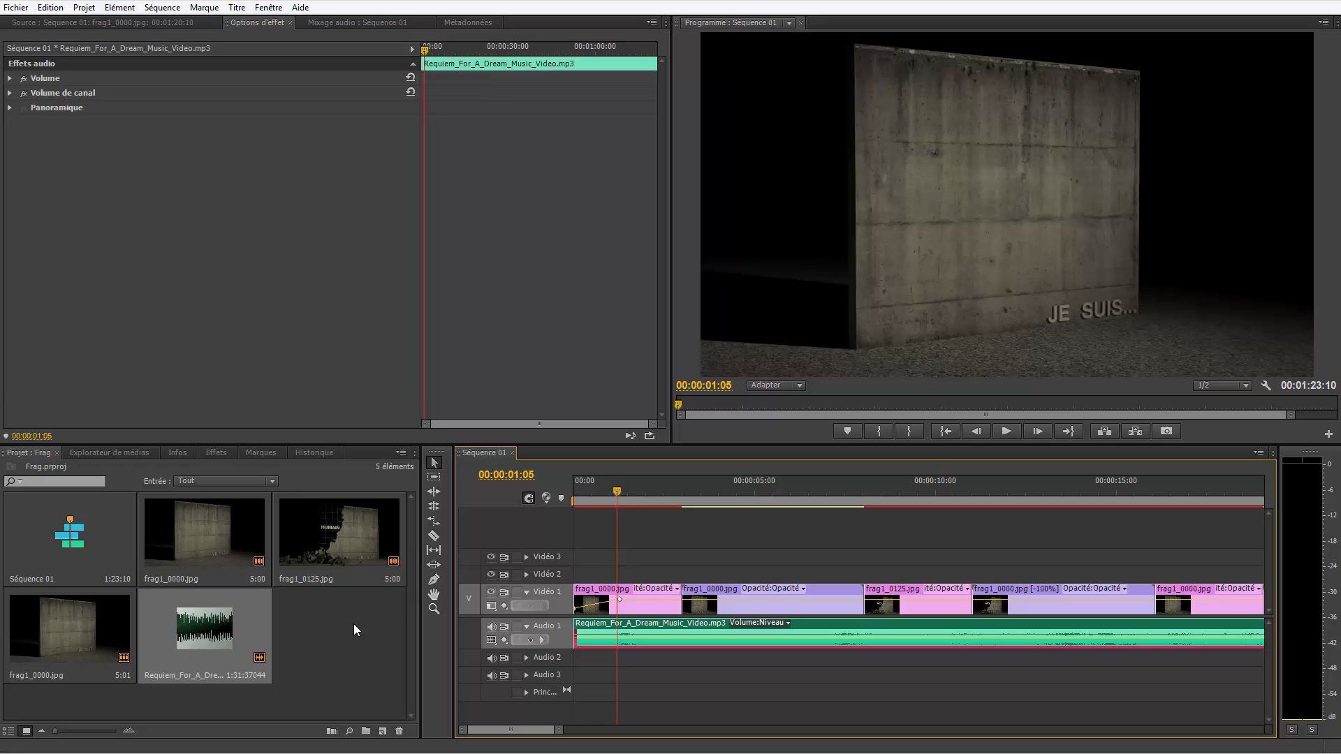
Step: Create a new title named Titre 01 with square pixels (1.0) and a width of 1920
right_click(328, 627)
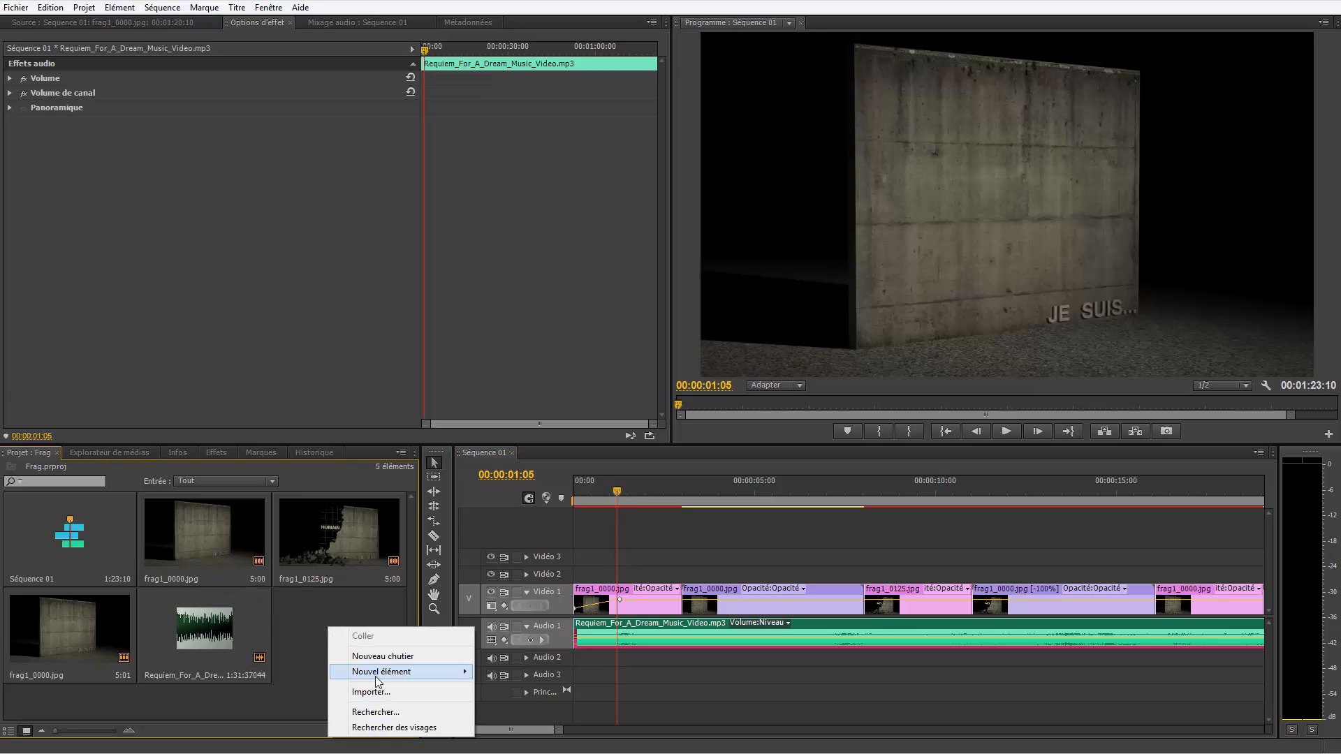
mouse_move(377, 672)
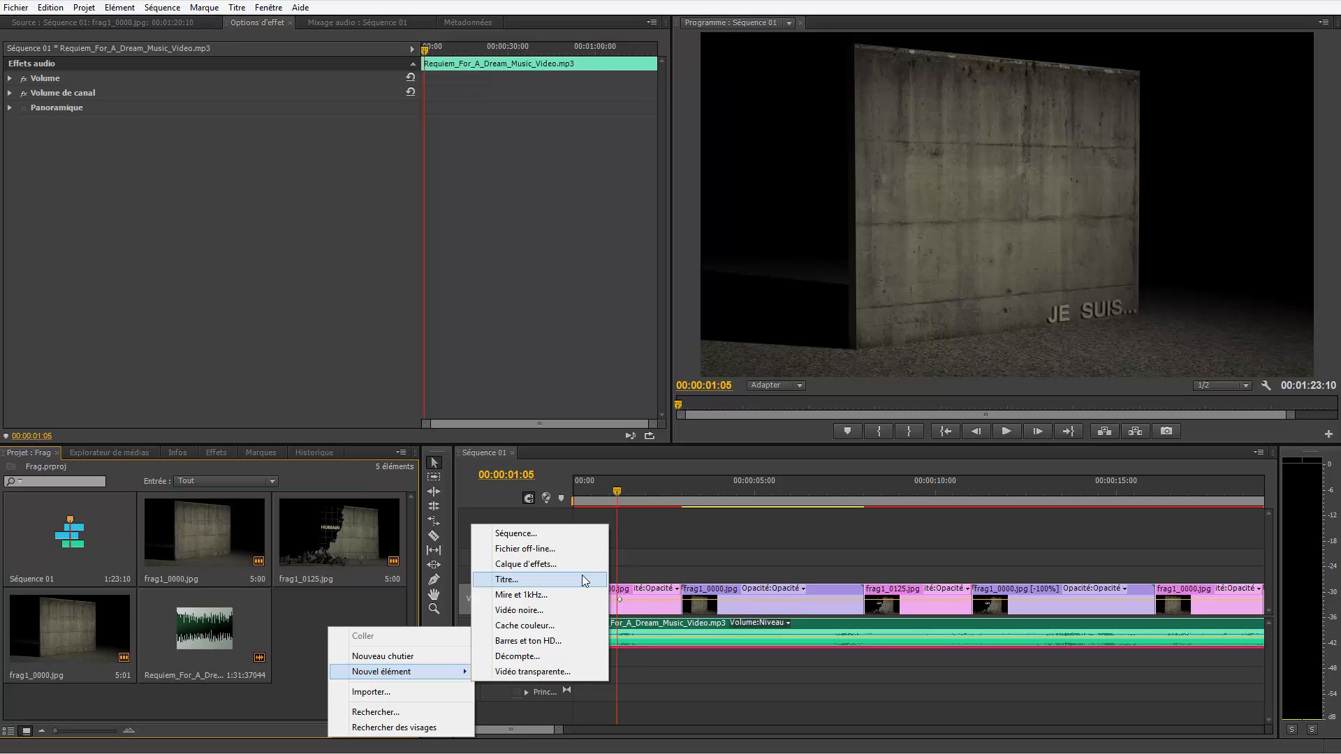
click(584, 580)
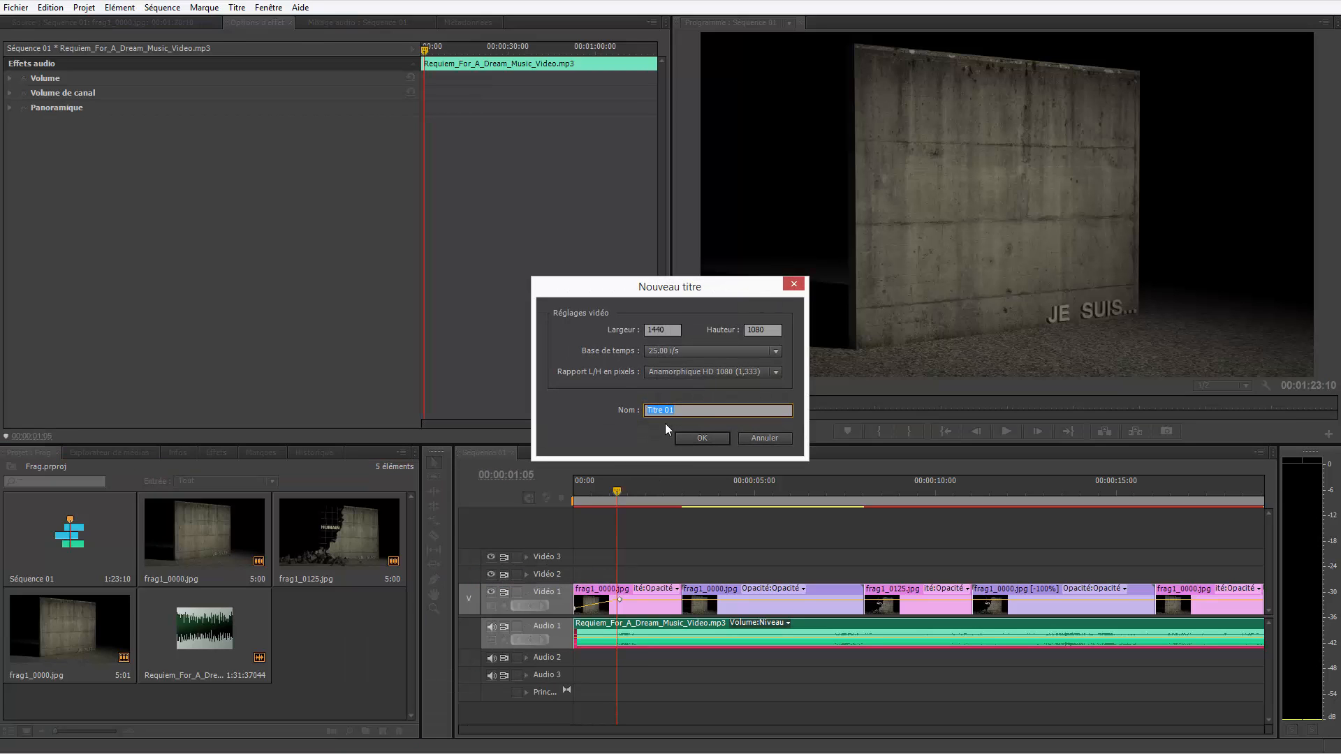
click(702, 434)
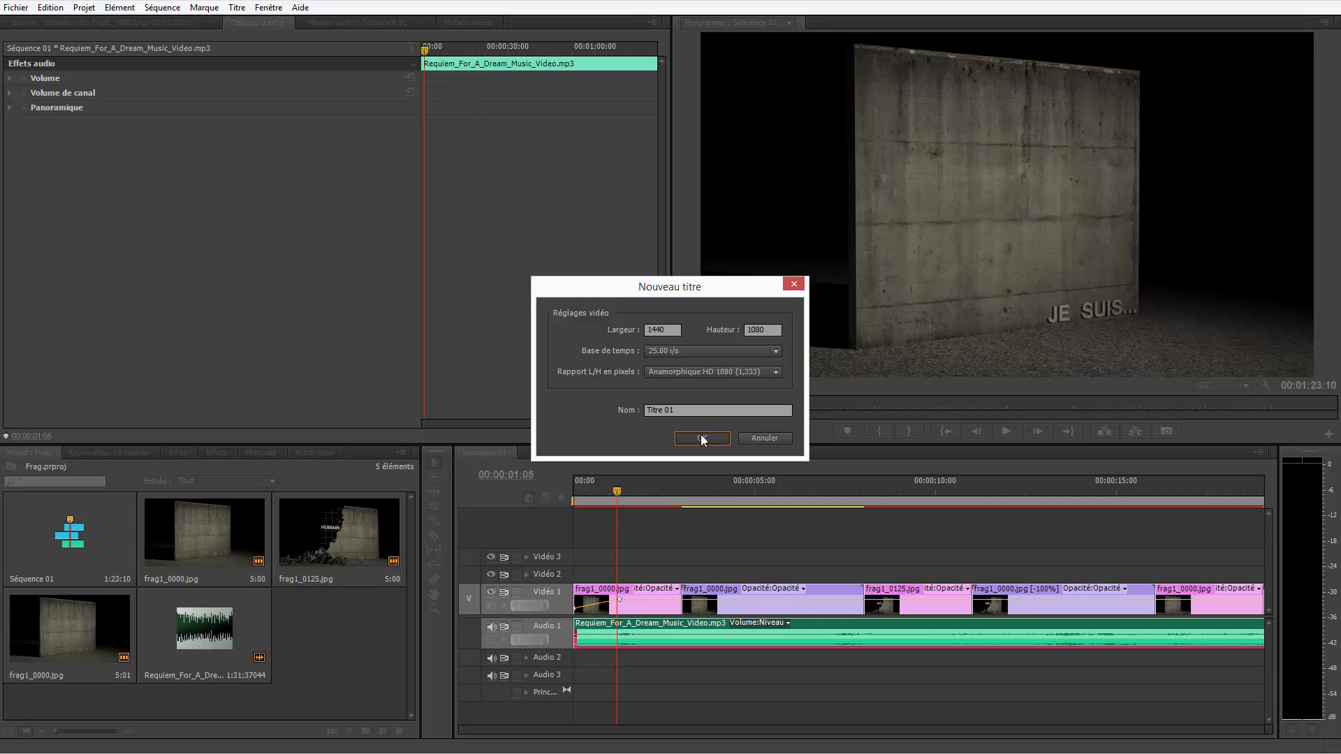
click(710, 370)
click(702, 386)
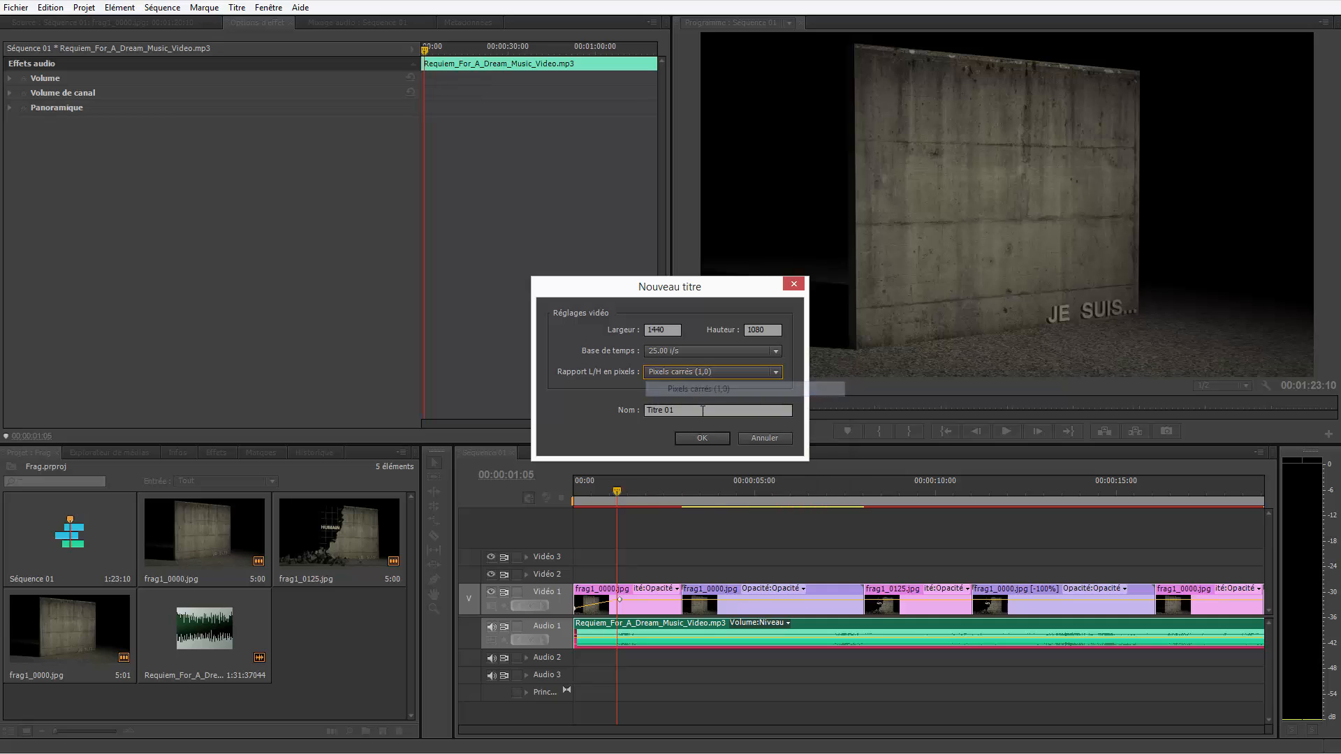
click(660, 329)
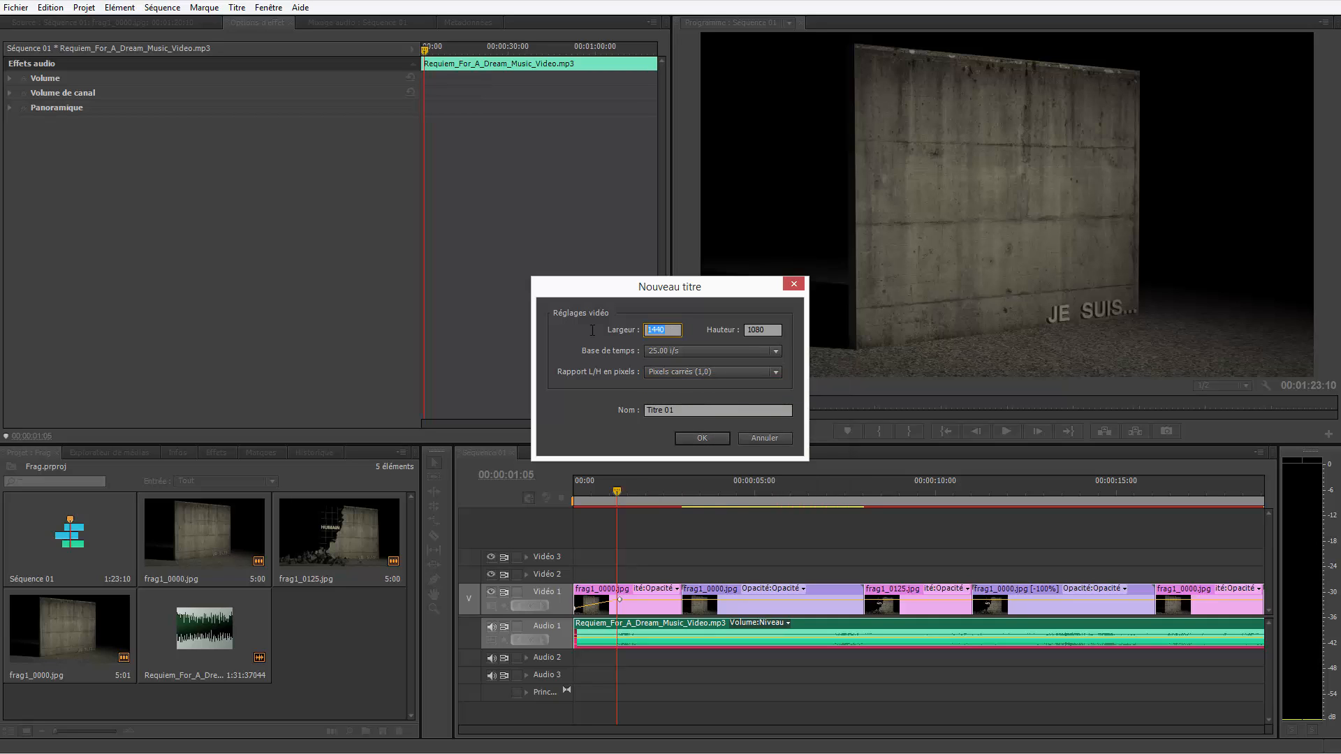
text(1920)
click(702, 438)
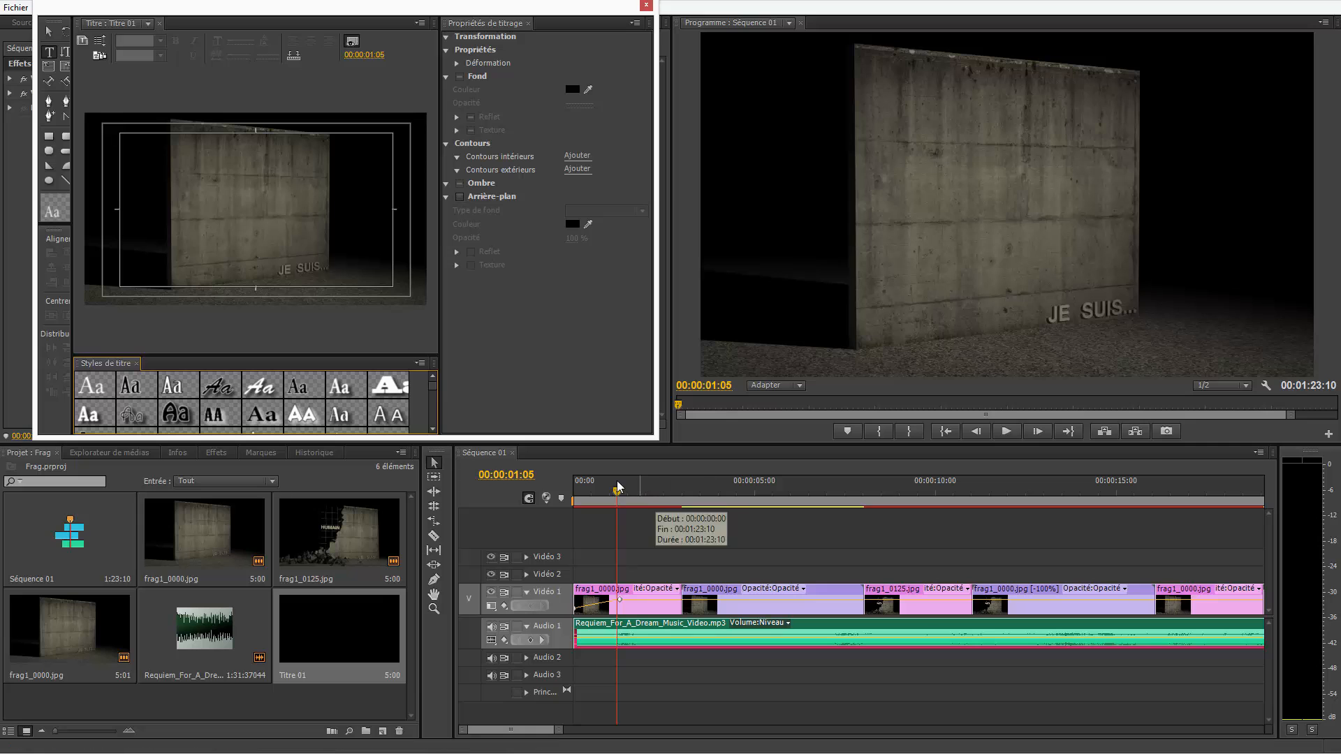
Step: Add the text ATELIERBA to the title and centre it vertically and horizontally in the frame
mouse_move(617, 498)
mouse_down()
mouse_move(586, 498)
mouse_move(636, 499)
mouse_up()
click(225, 214)
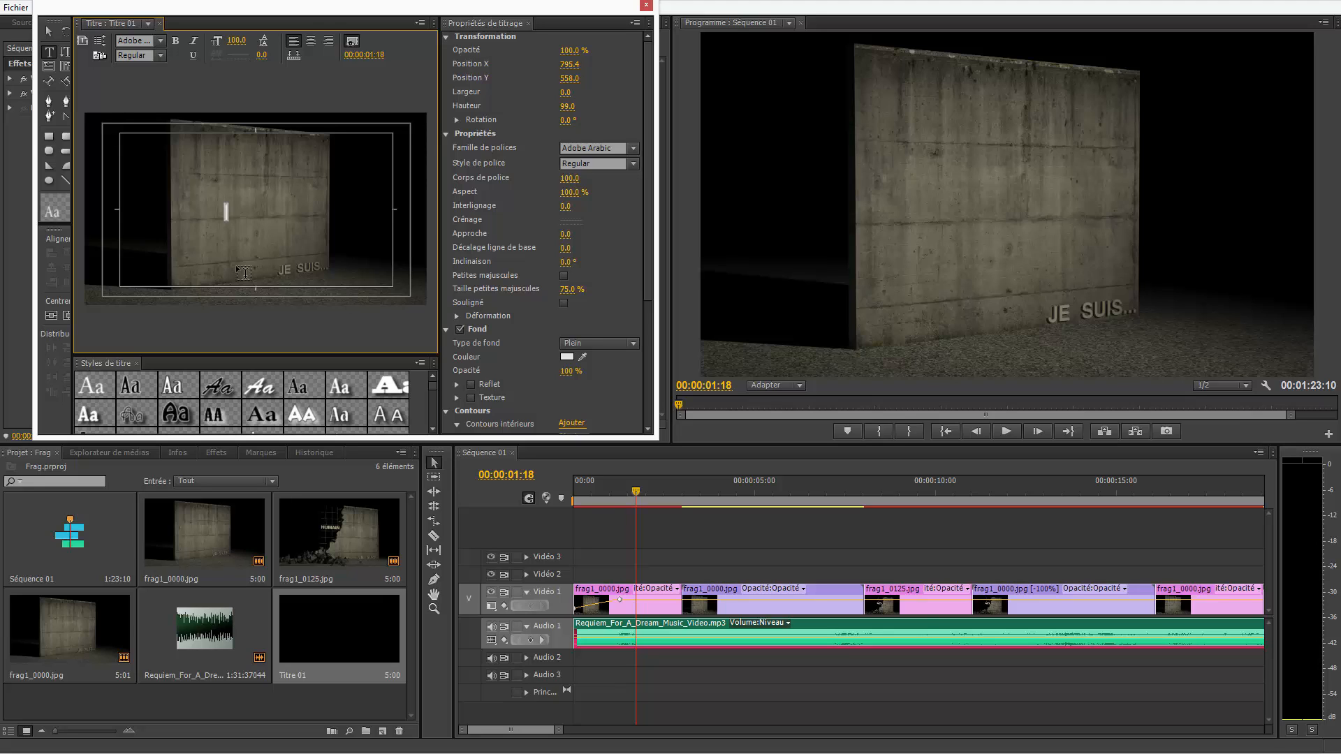
text(ATELIERBA)
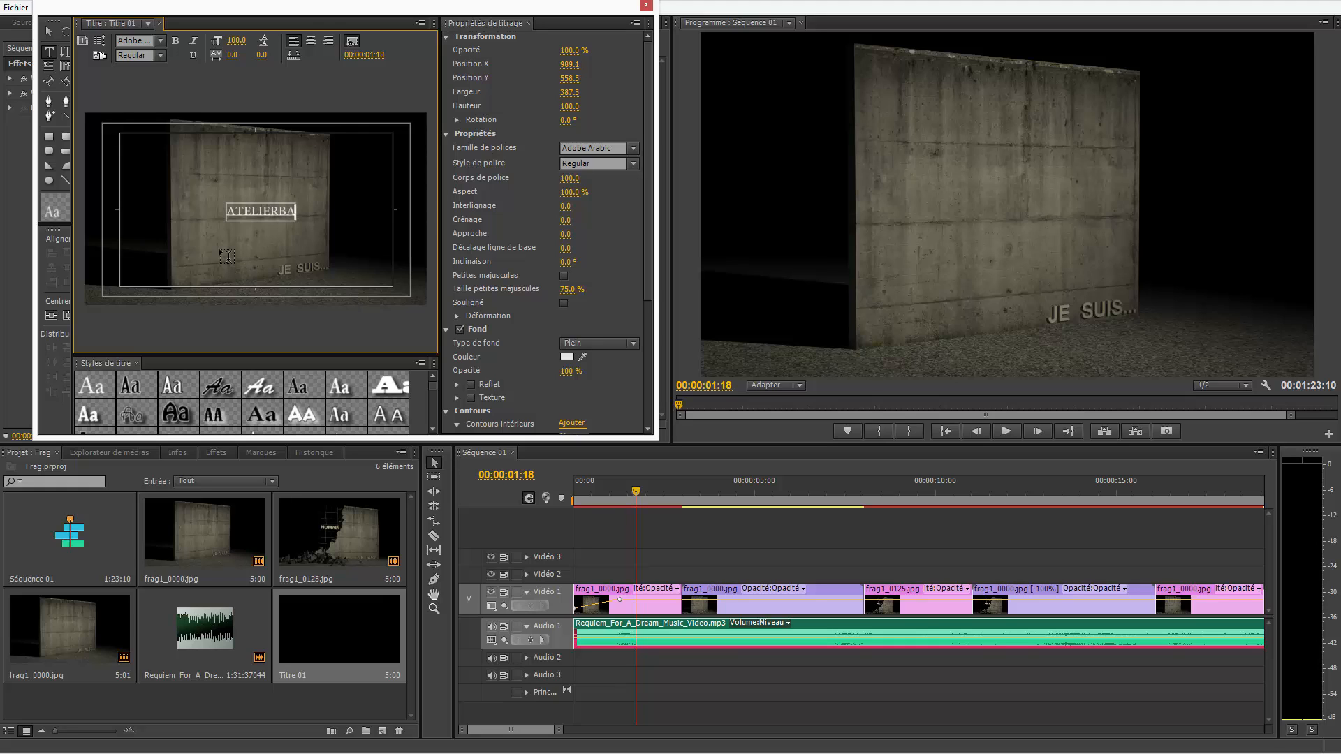
click(46, 33)
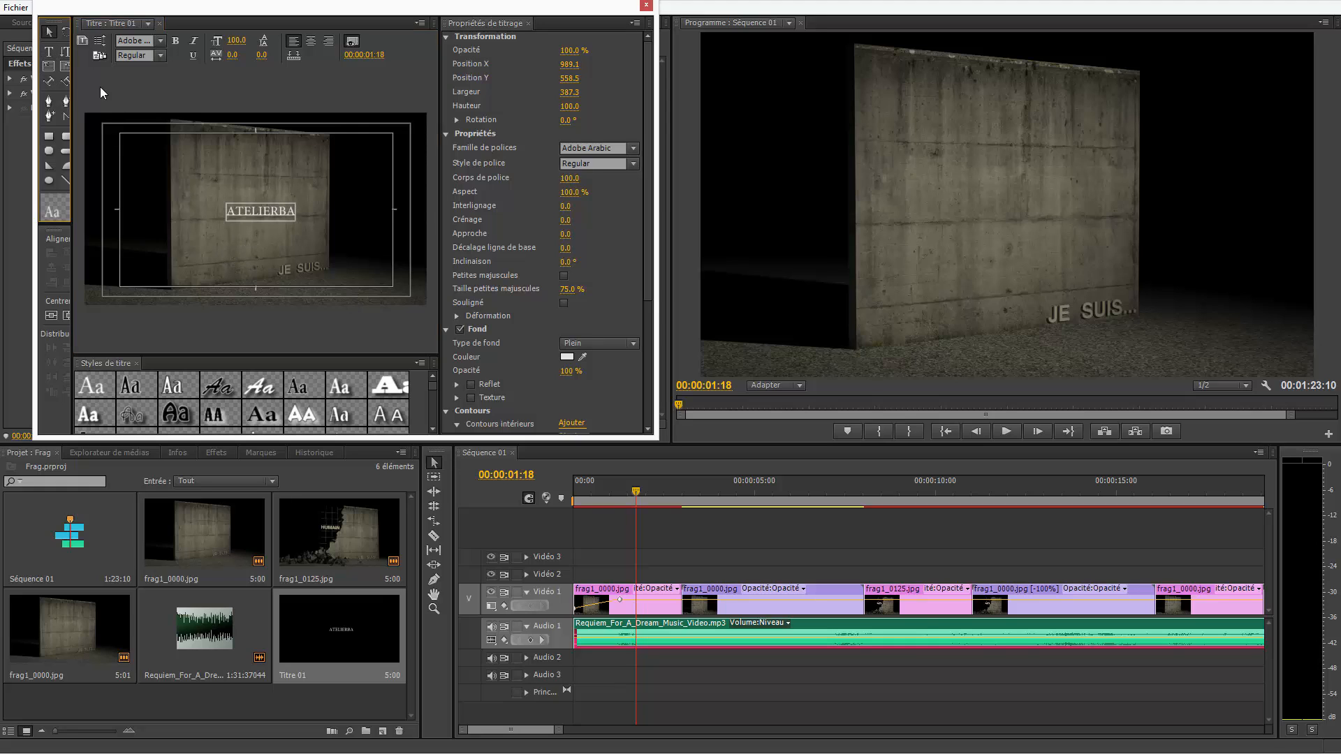
click(51, 316)
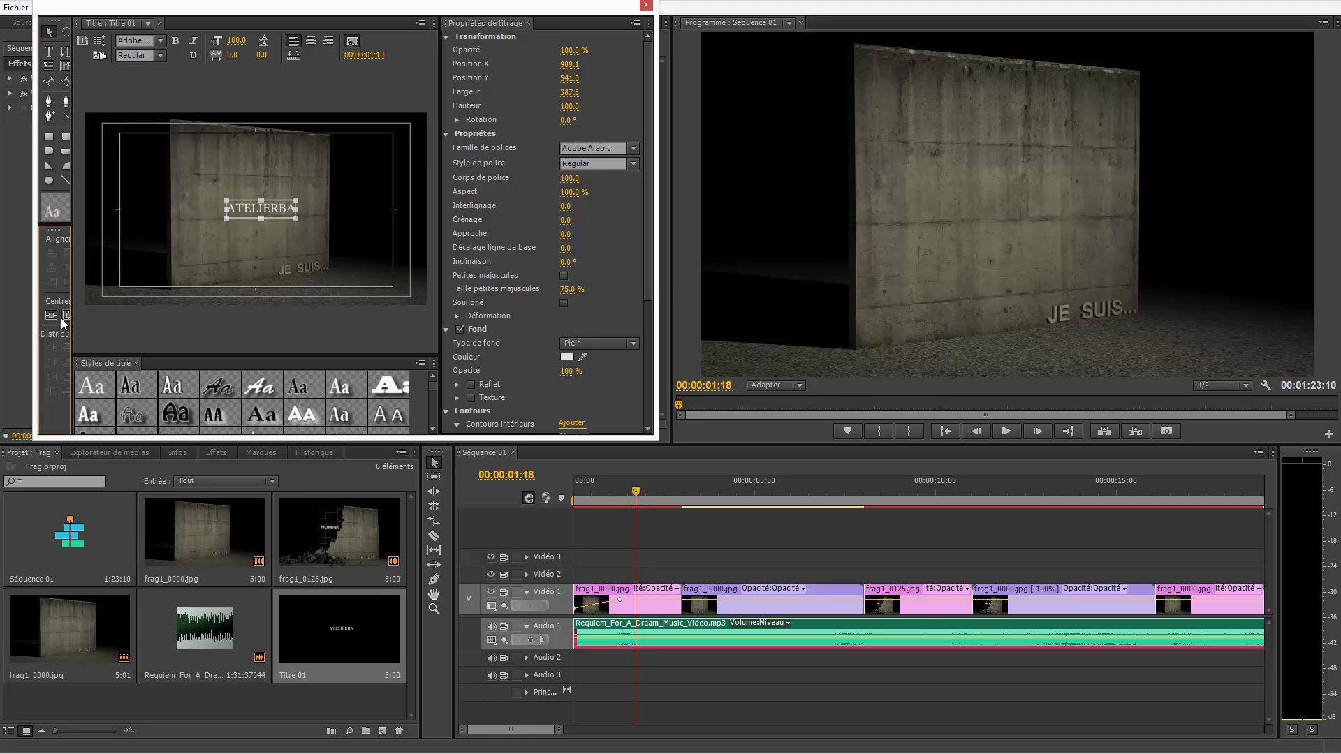
click(67, 316)
Step: Set the title text's font family to Aharoni and centre the text horizontally again
click(596, 149)
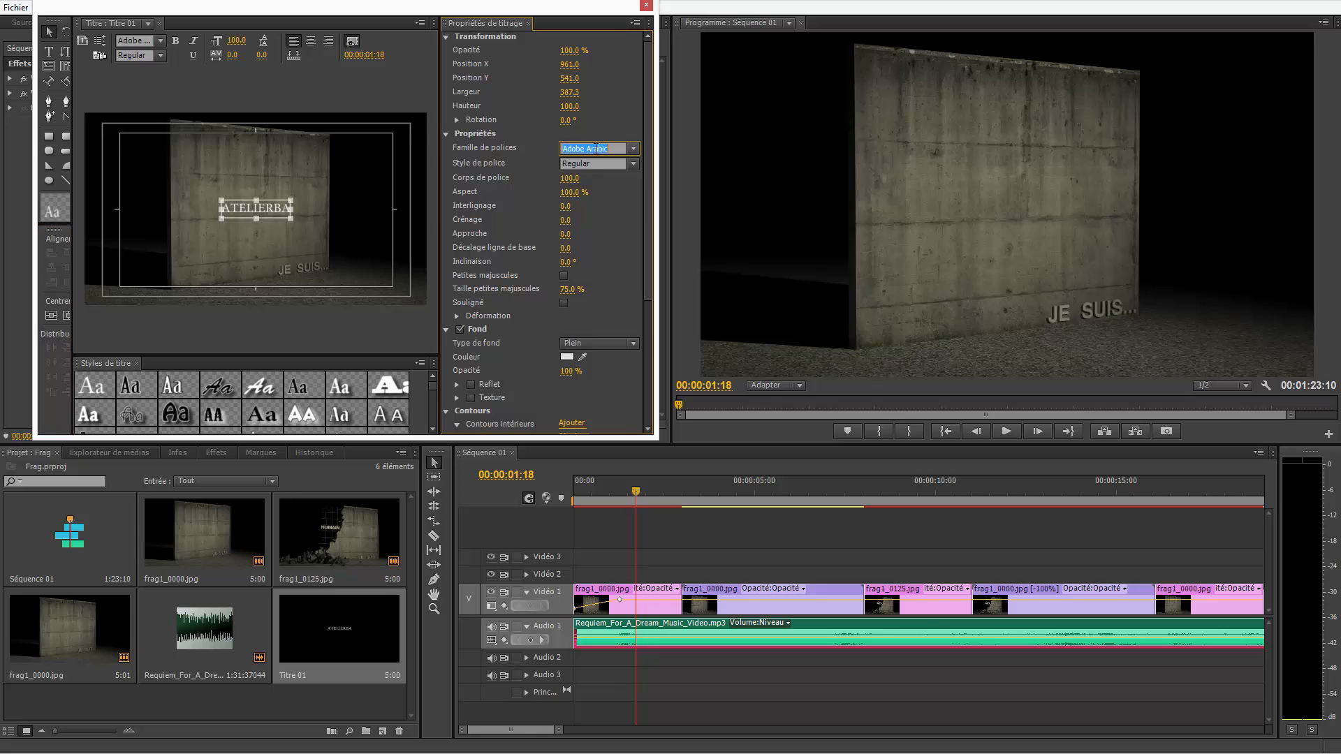
scroll(617, 185, down, 1)
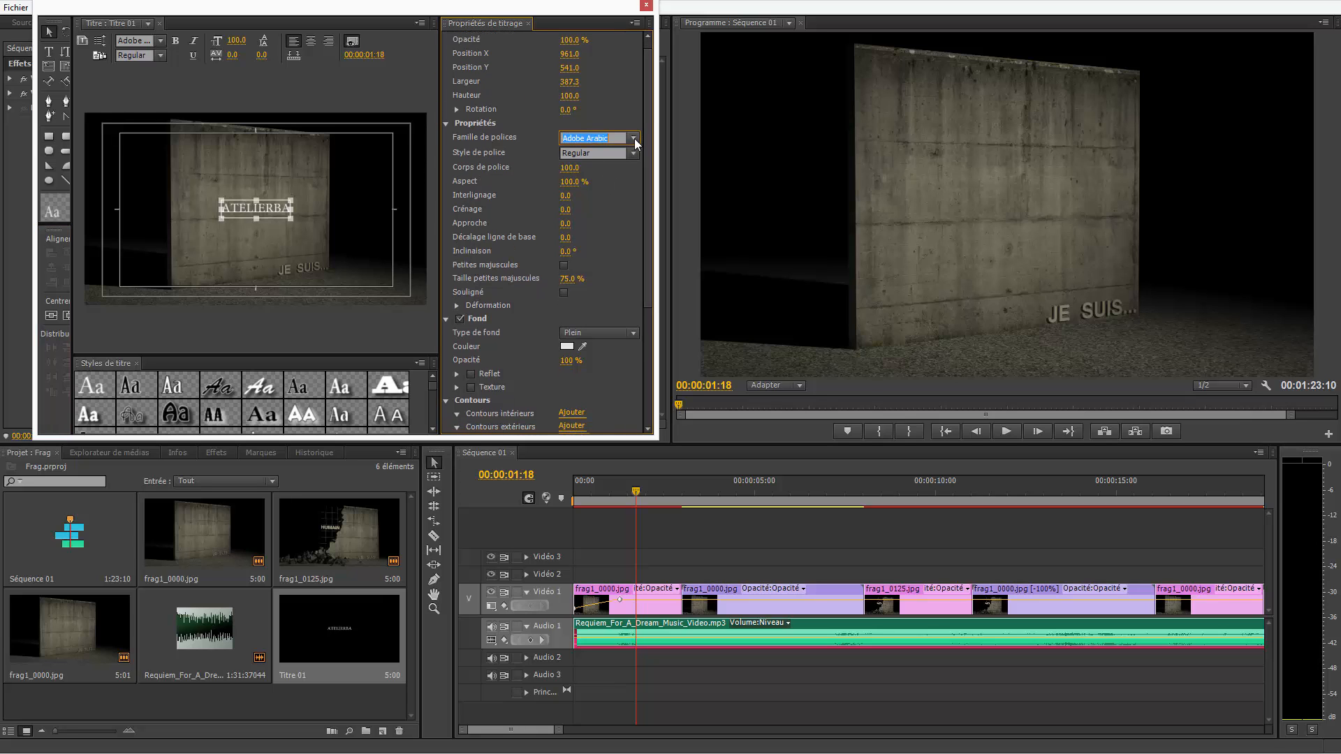
click(635, 138)
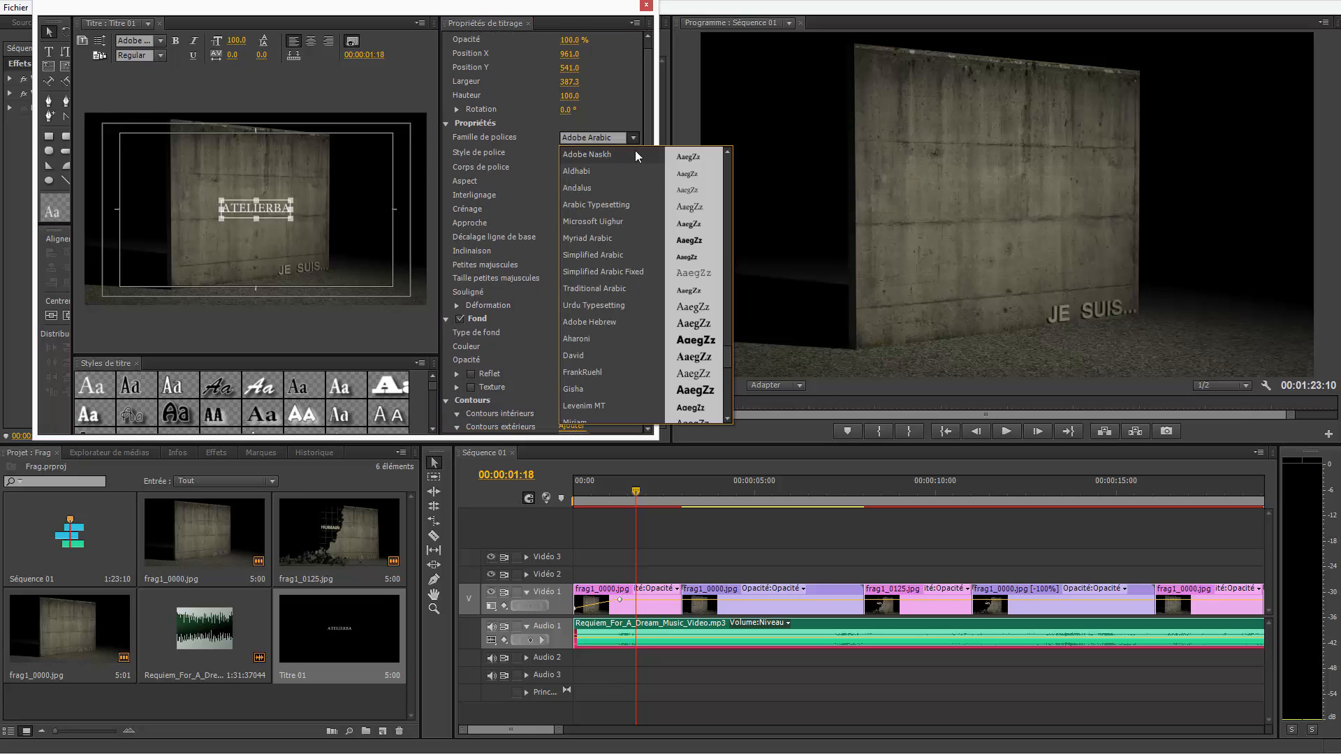
click(597, 339)
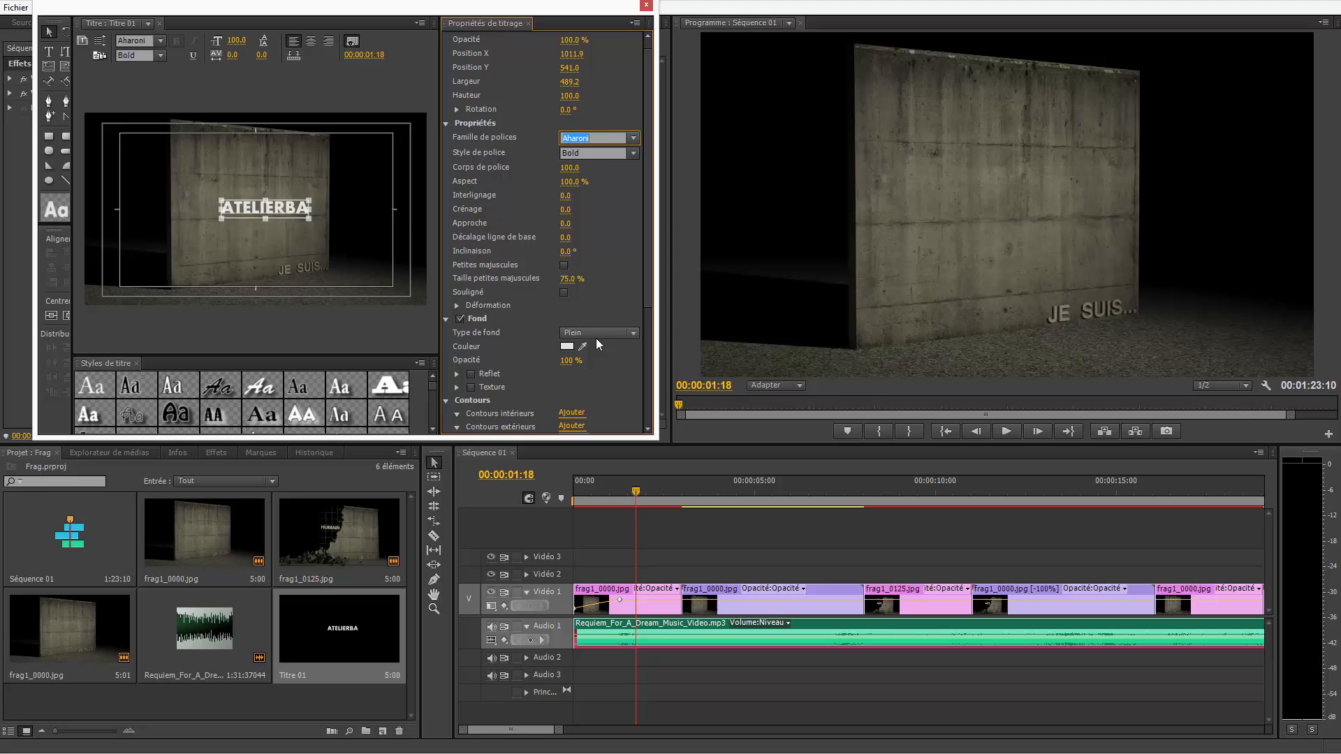
click(66, 315)
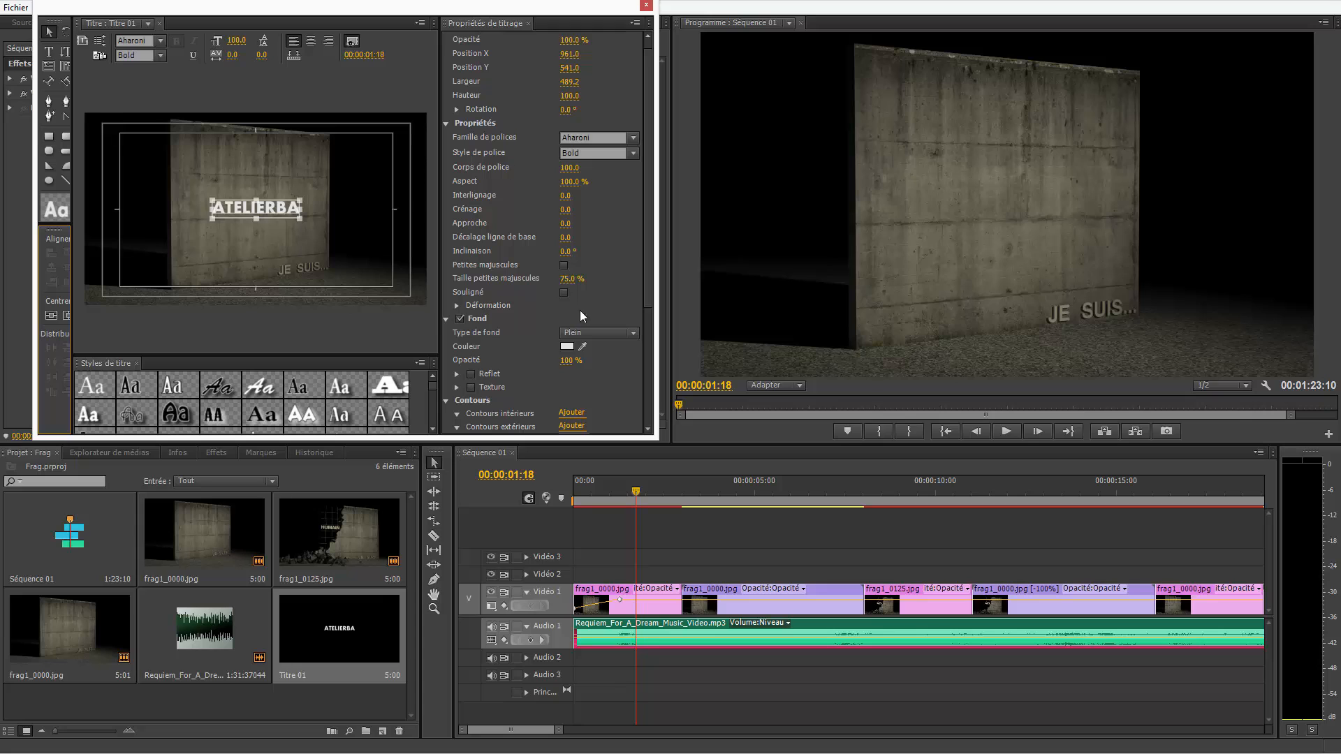
Step: Change the title text's fill colour to pure white
click(566, 347)
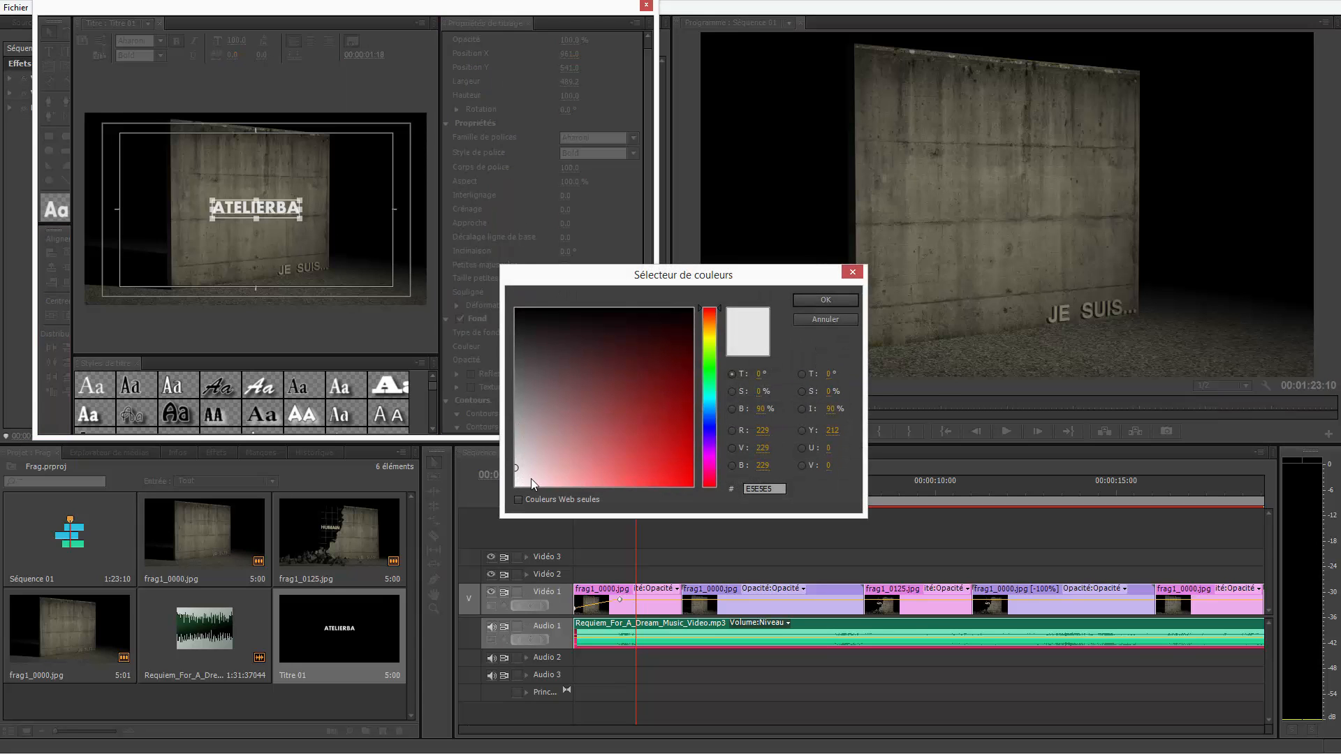
drag(531, 479, 506, 509)
click(802, 303)
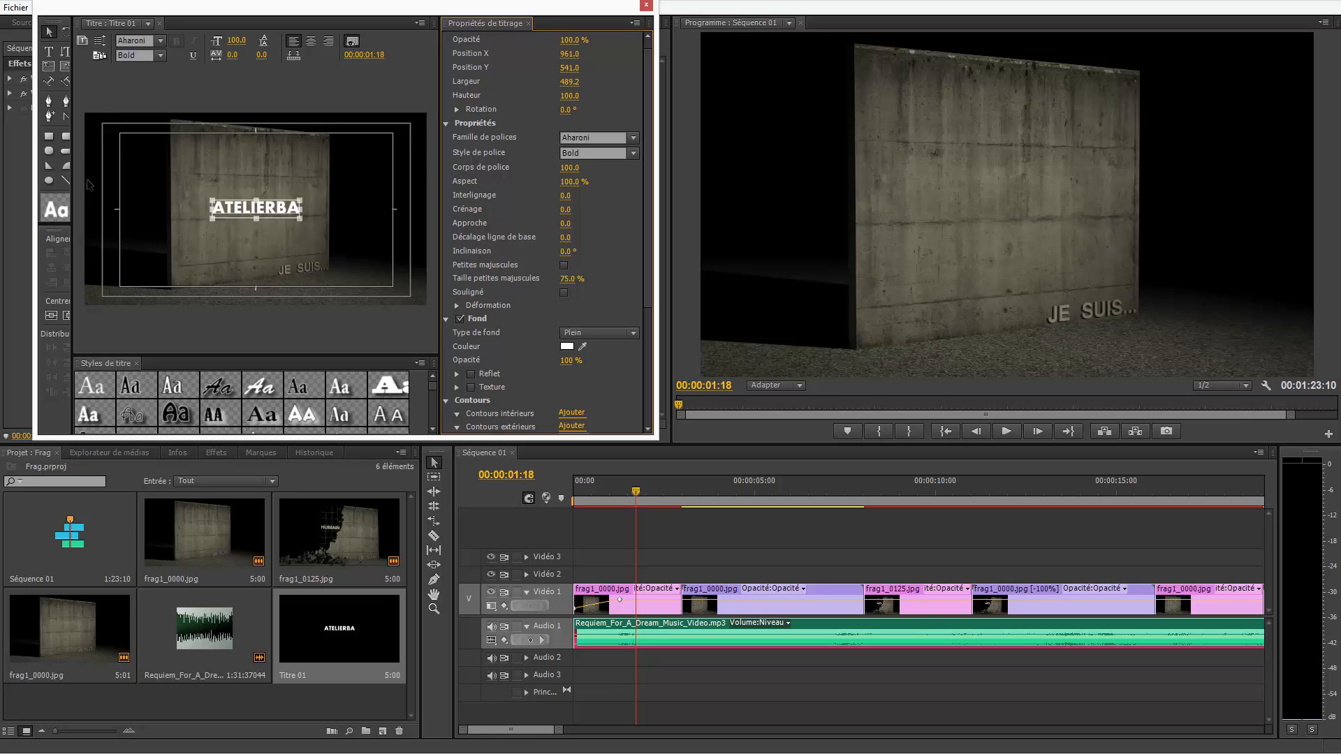
Step: Enlarge the title designer to show its full tool set and more title styles, and close it
drag(73, 157, 82, 158)
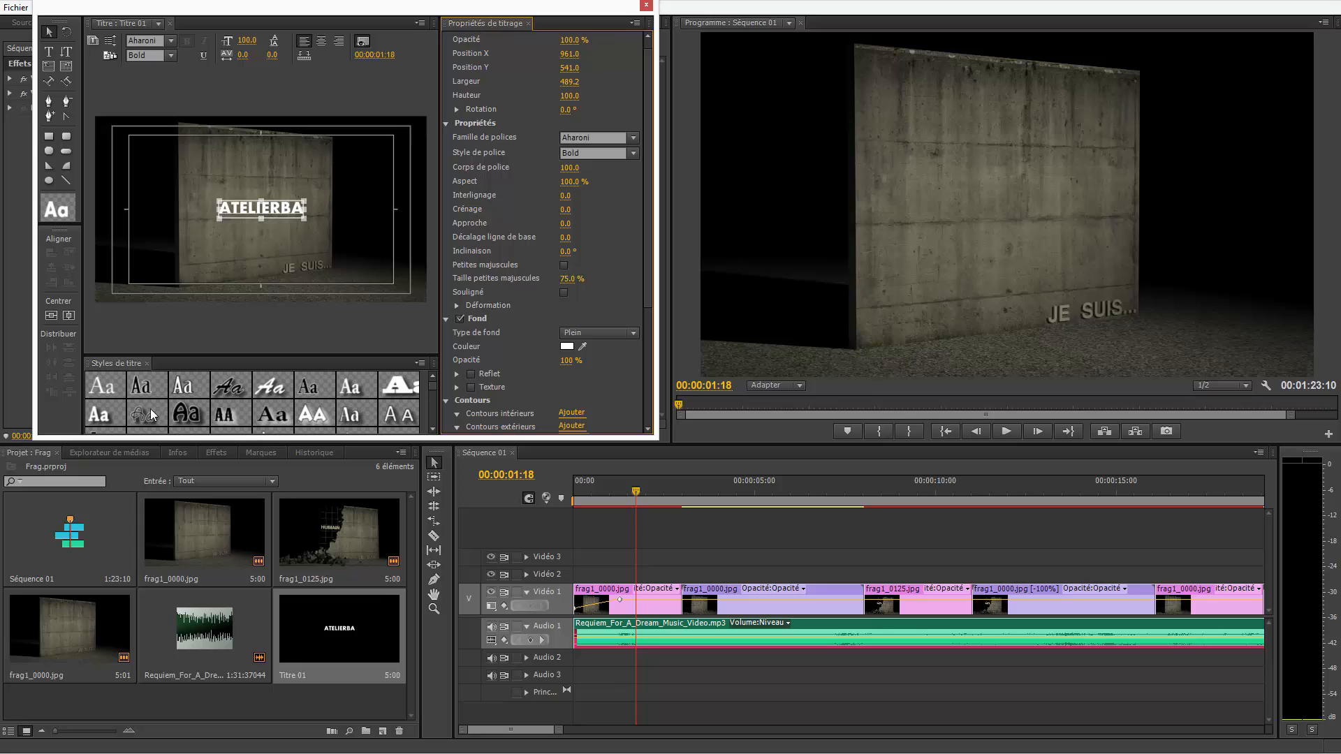
drag(300, 439, 297, 582)
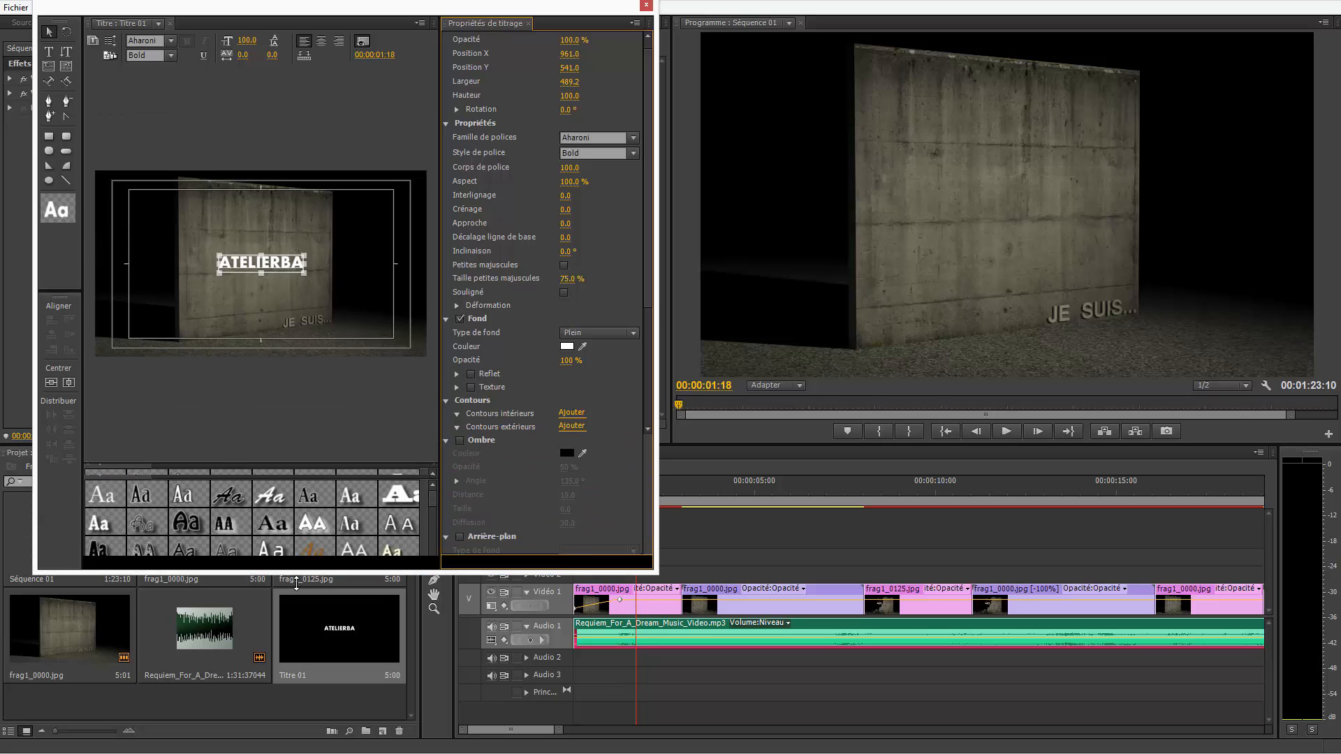
drag(306, 467, 361, 342)
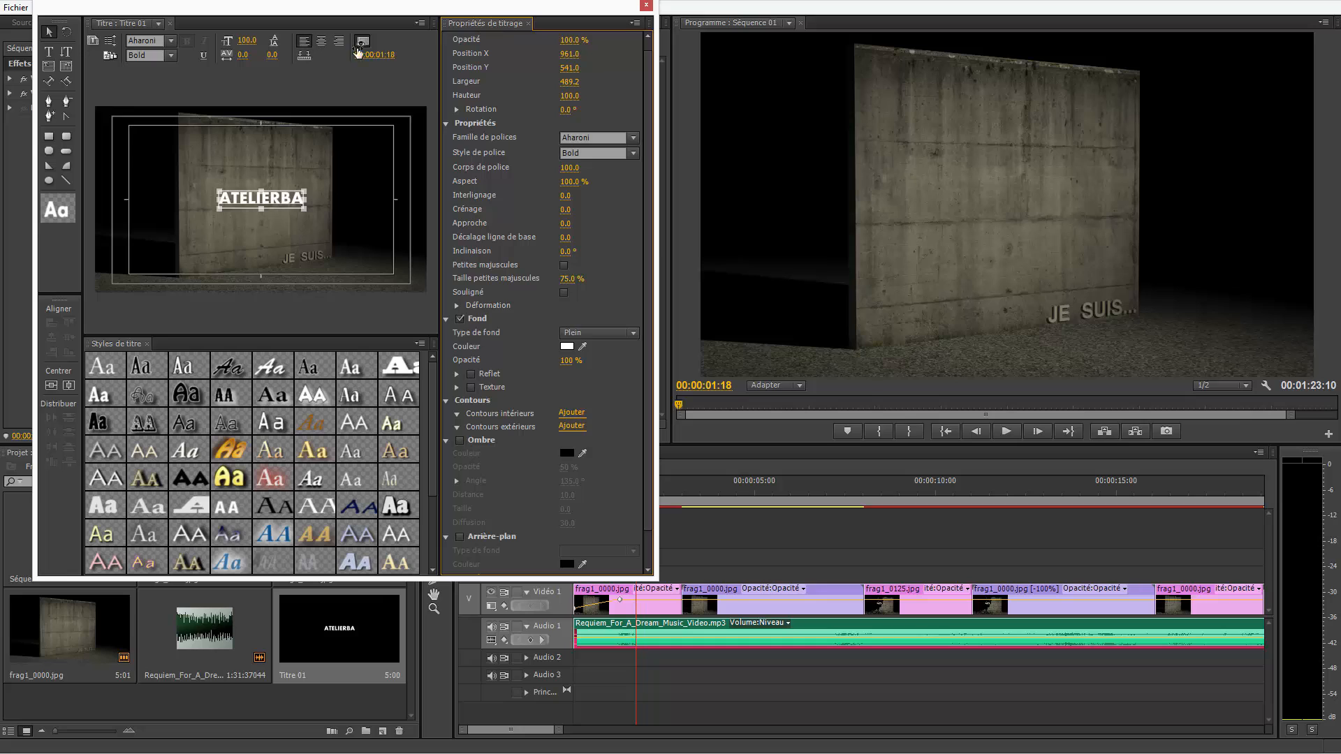
click(646, 6)
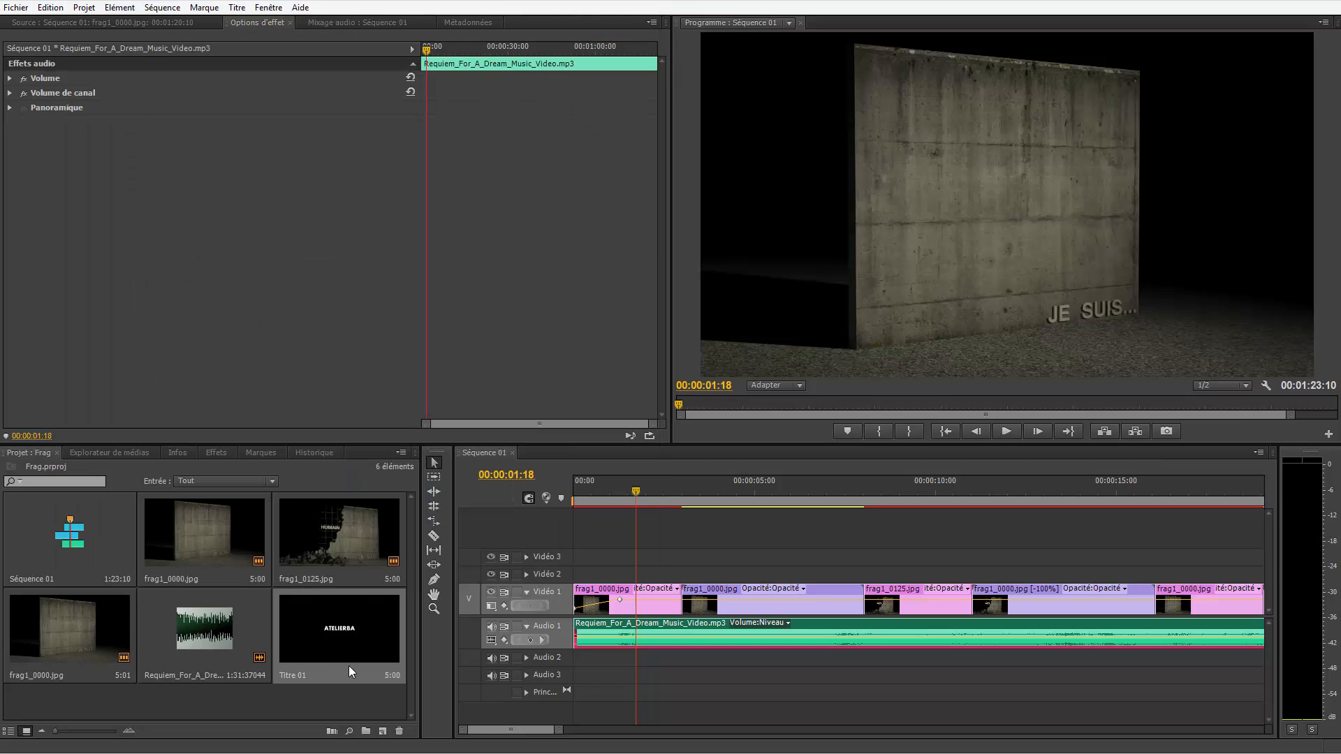
Step: Place Titre 01 at the start of the Vidéo 2 track and set its duration to 00:00:01:00
drag(351, 642, 580, 578)
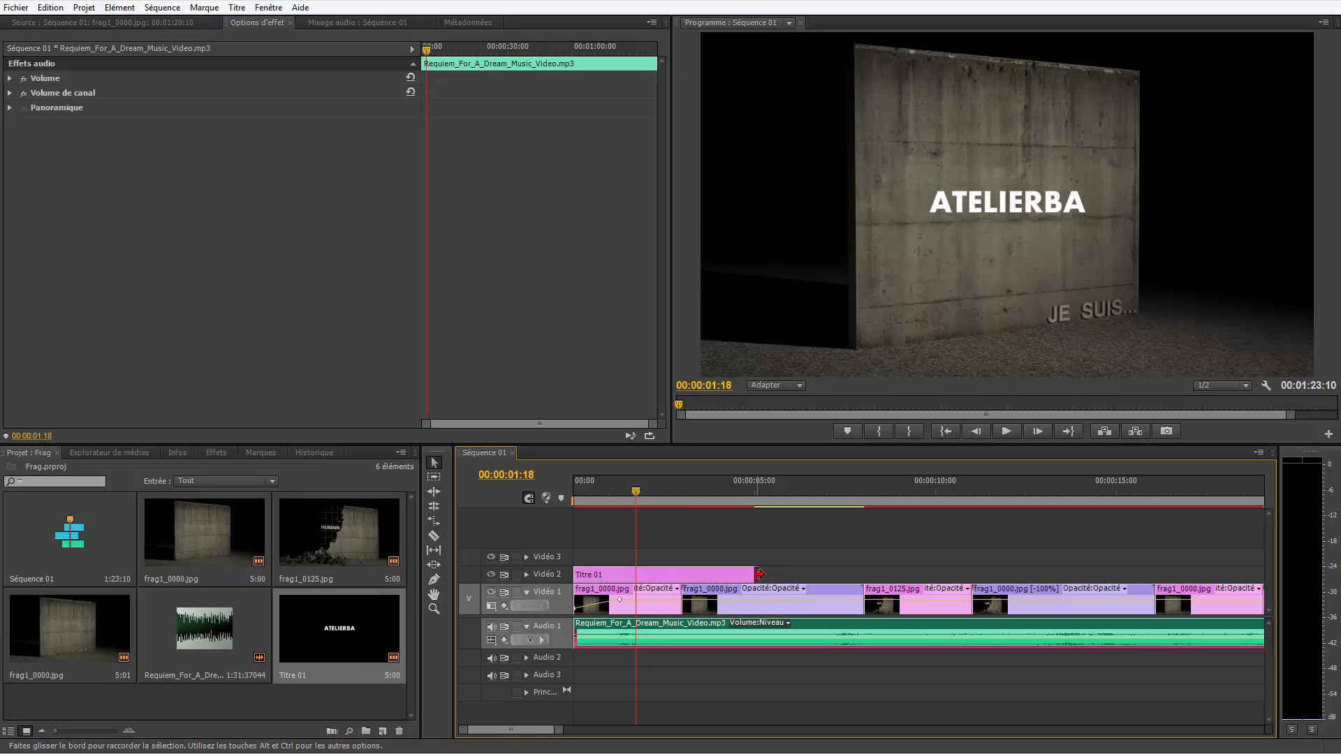
drag(759, 574, 617, 575)
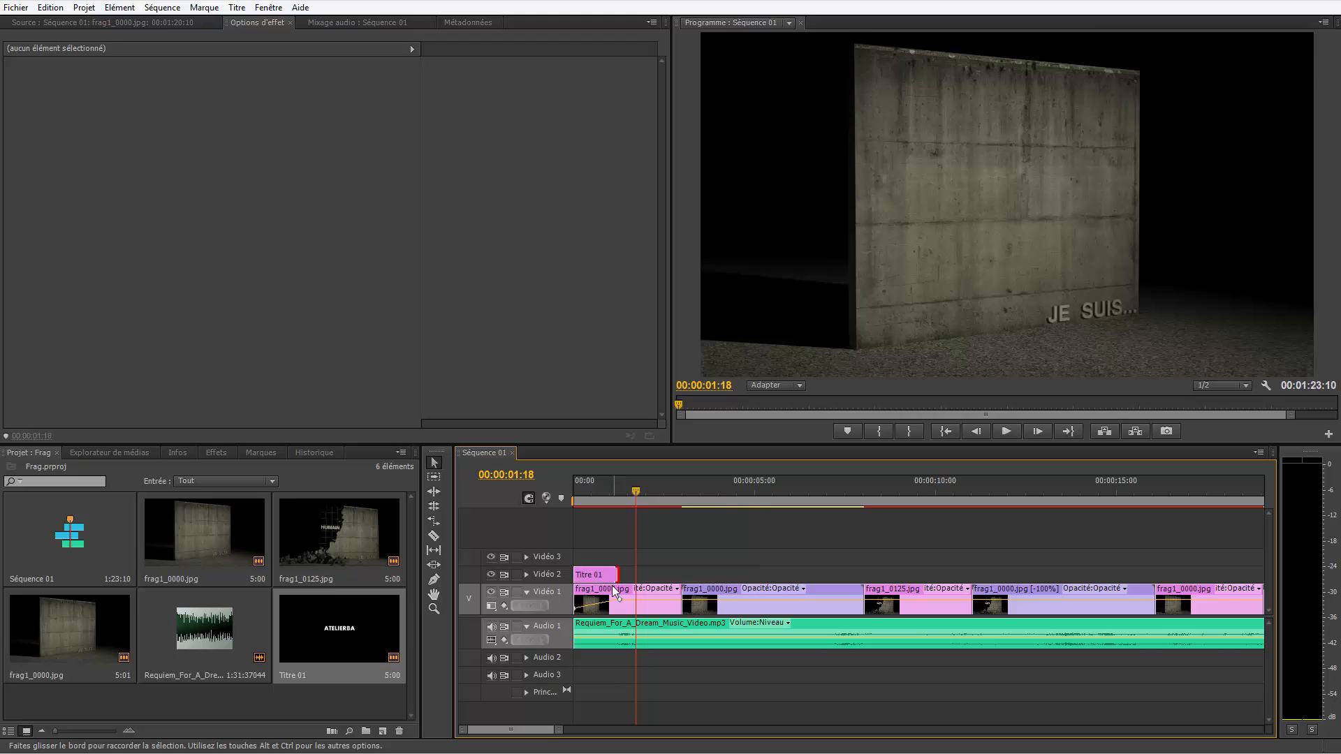
click(594, 575)
right_click(592, 574)
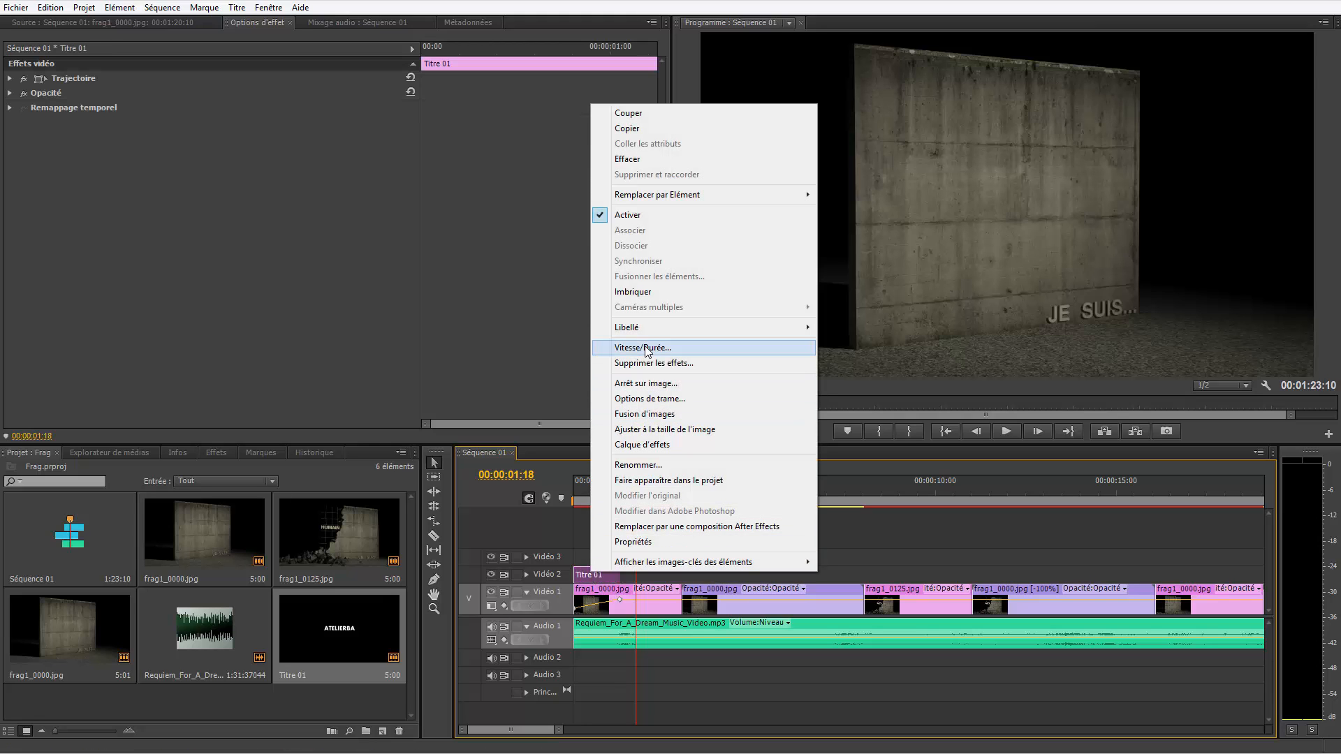
click(644, 348)
click(672, 353)
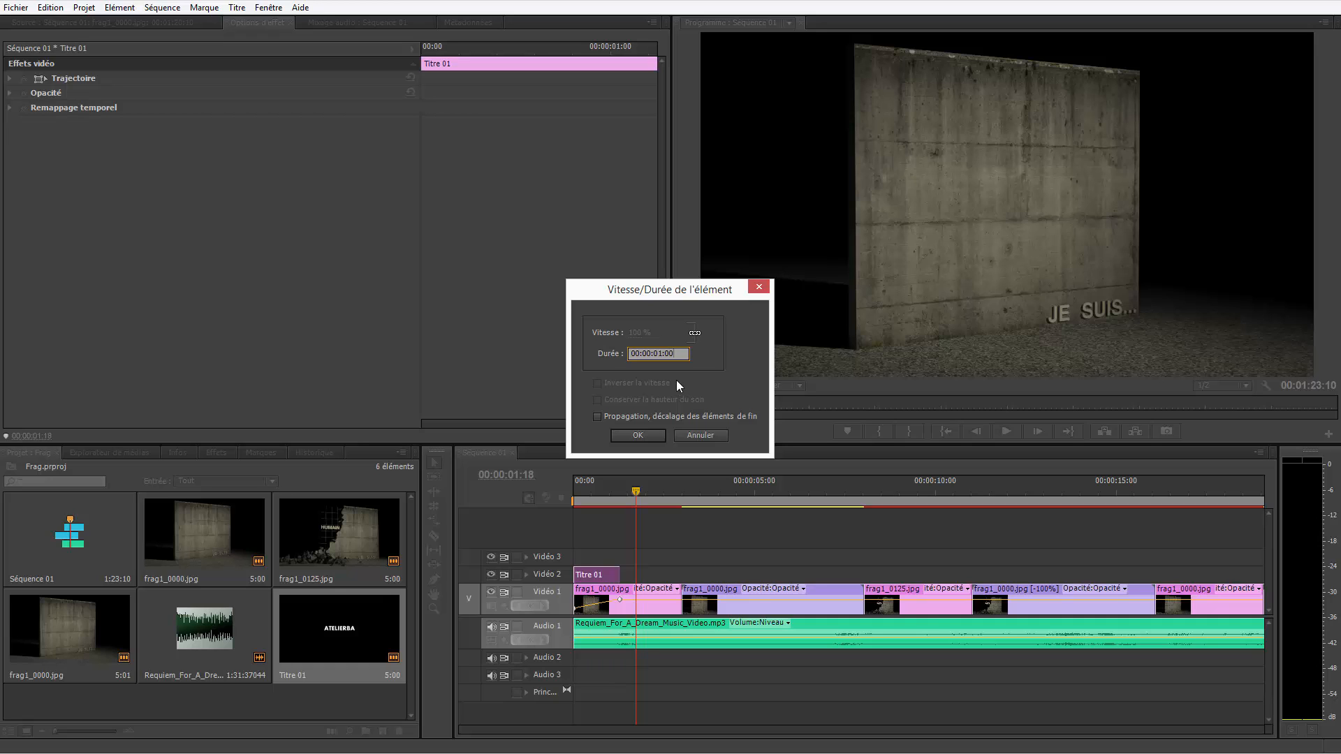
key(Return)
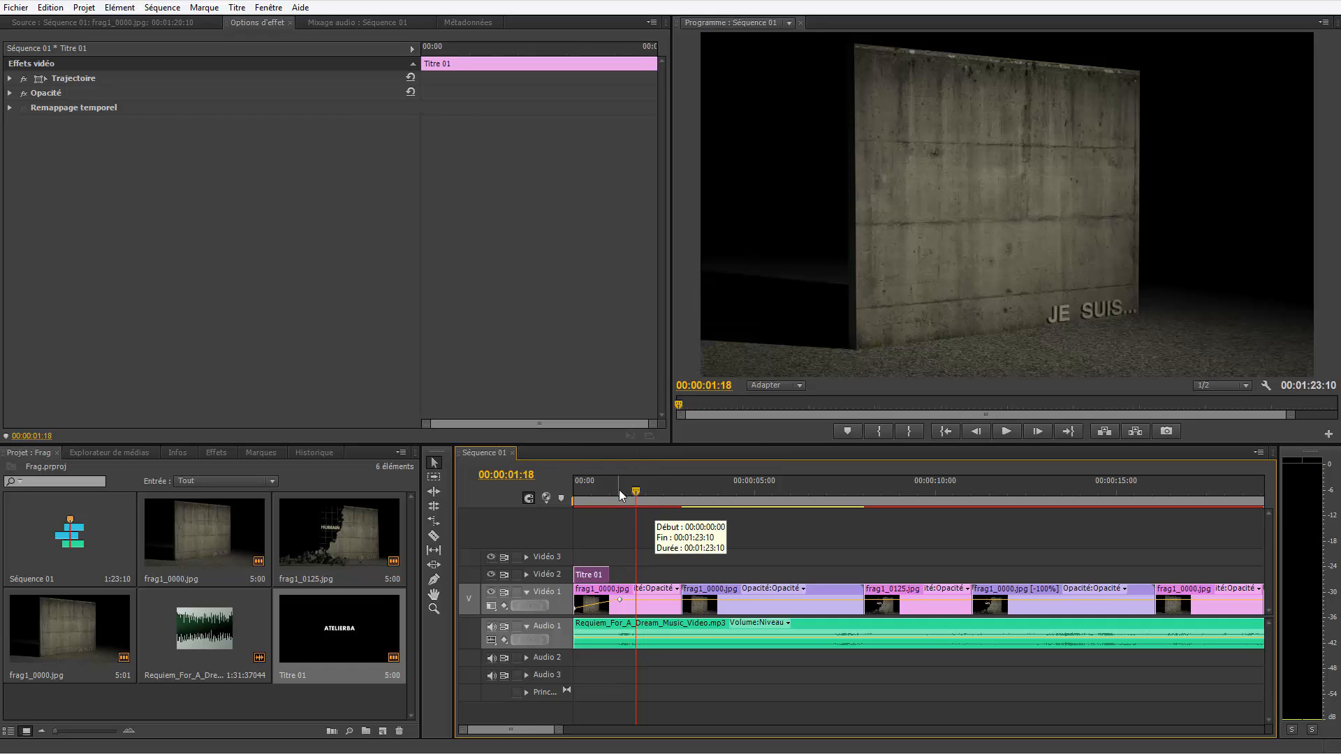
Step: Start keyframing the title clip's position and scale at 00:00:00:07, keeping scale at 100
click(587, 503)
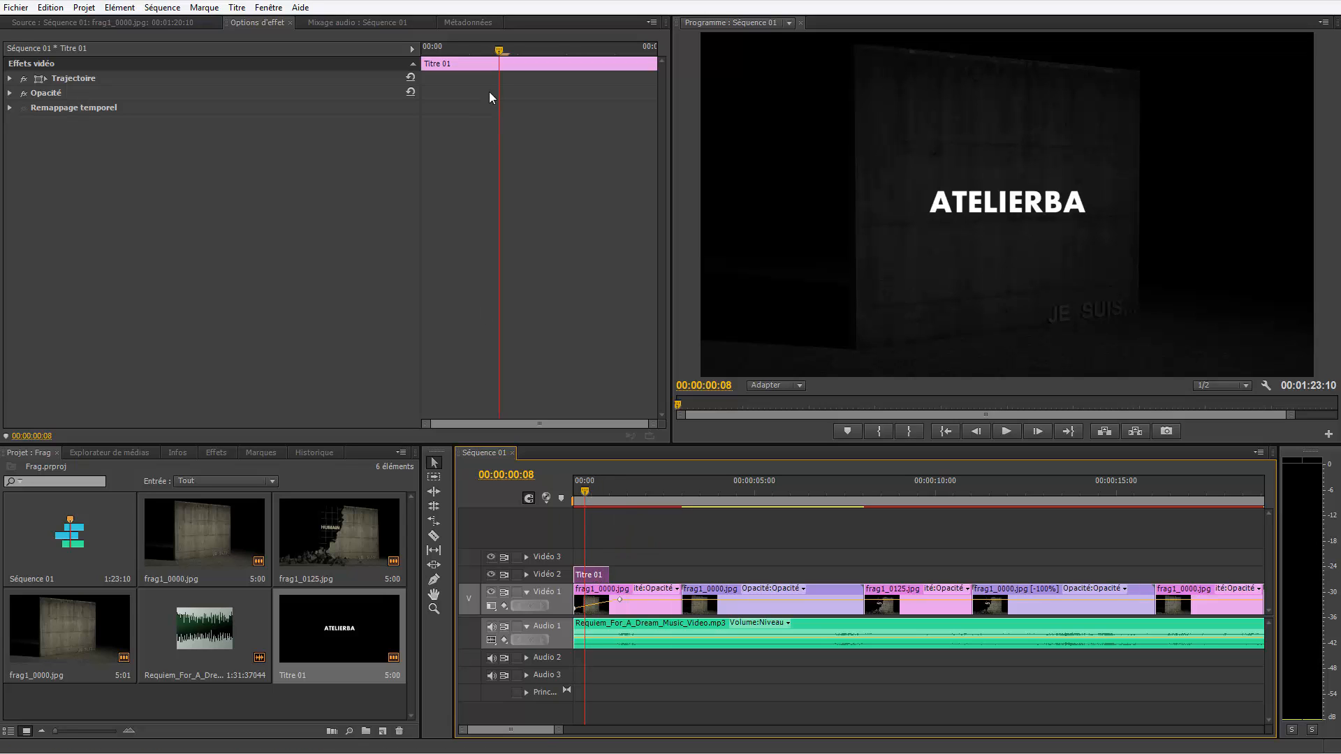
click(12, 85)
click(10, 79)
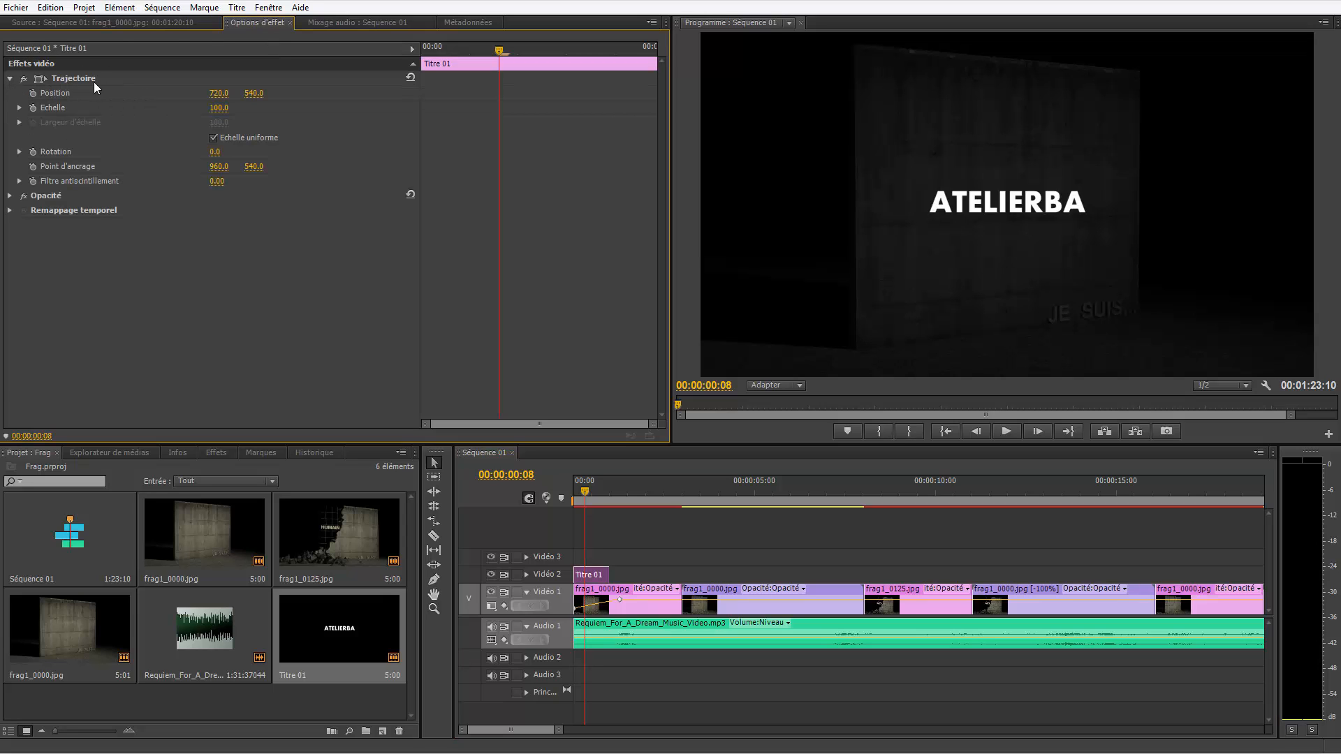
click(10, 198)
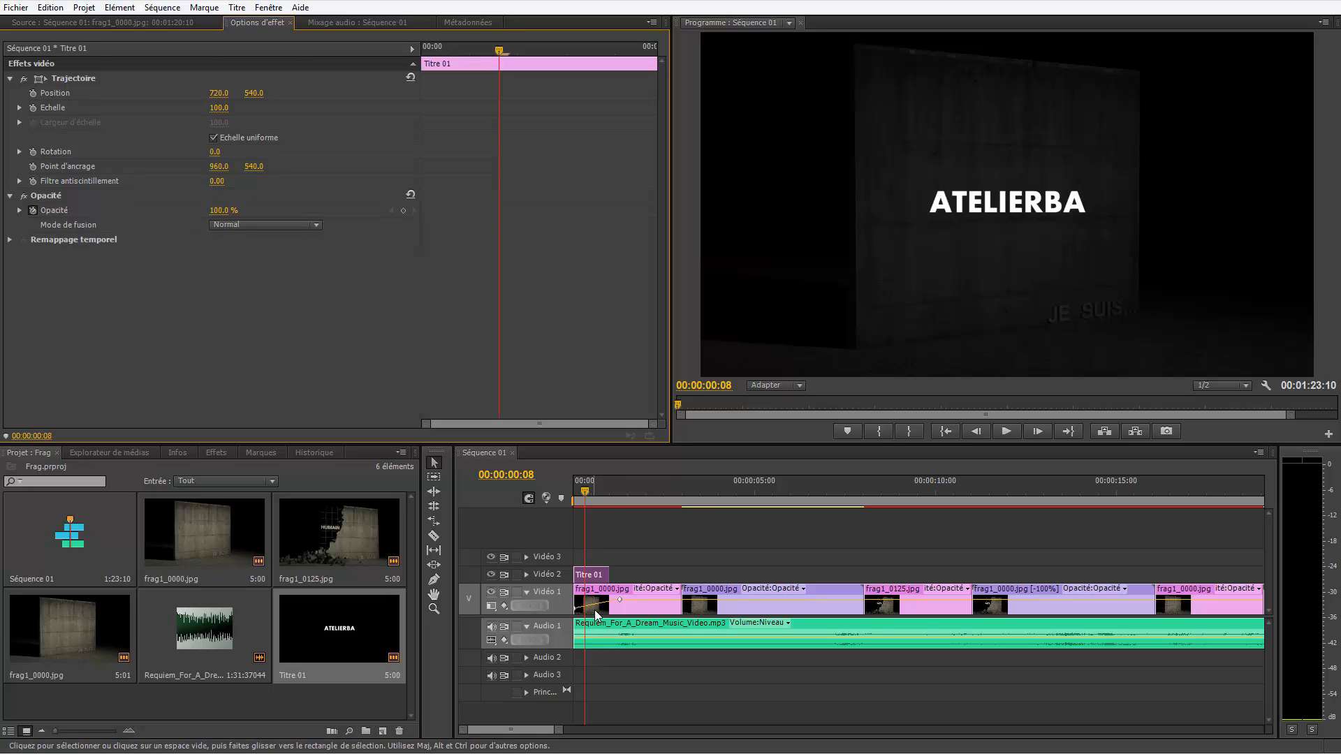
click(527, 574)
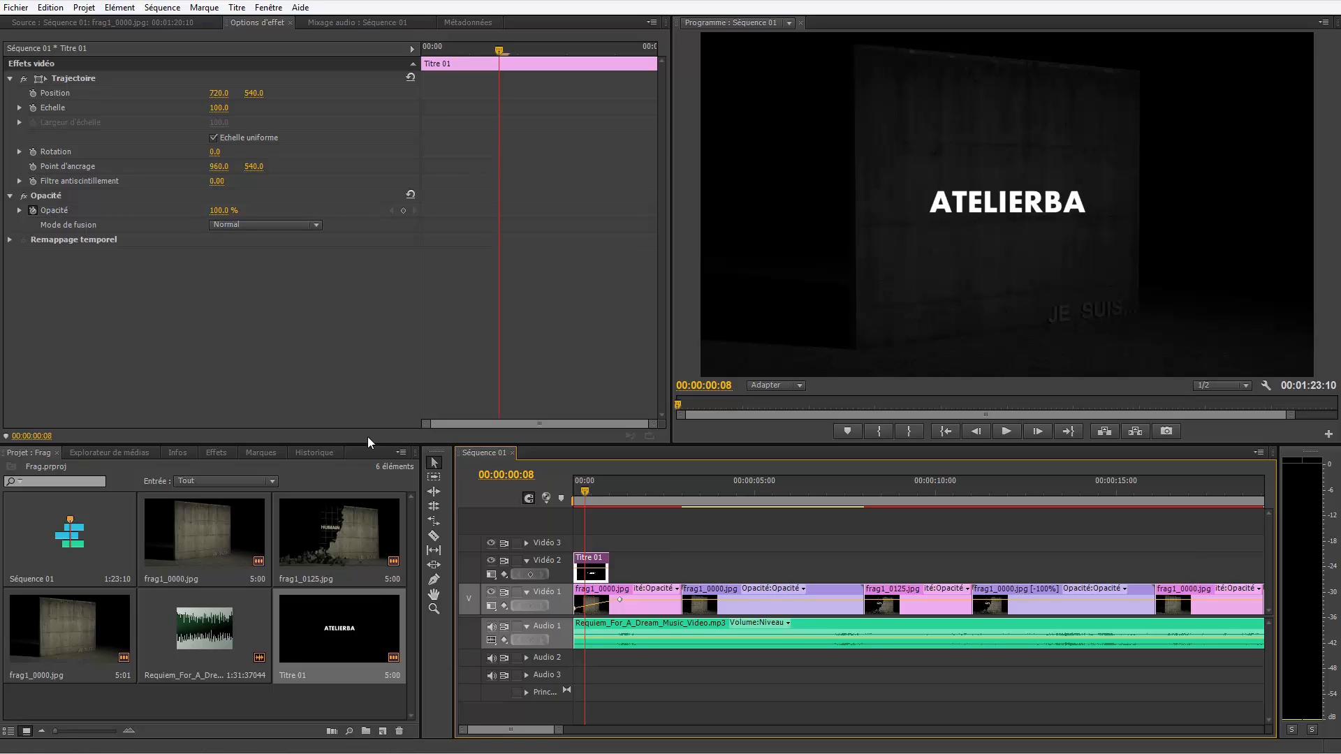
mouse_move(496, 56)
mouse_down()
mouse_move(450, 44)
mouse_move(488, 44)
mouse_up()
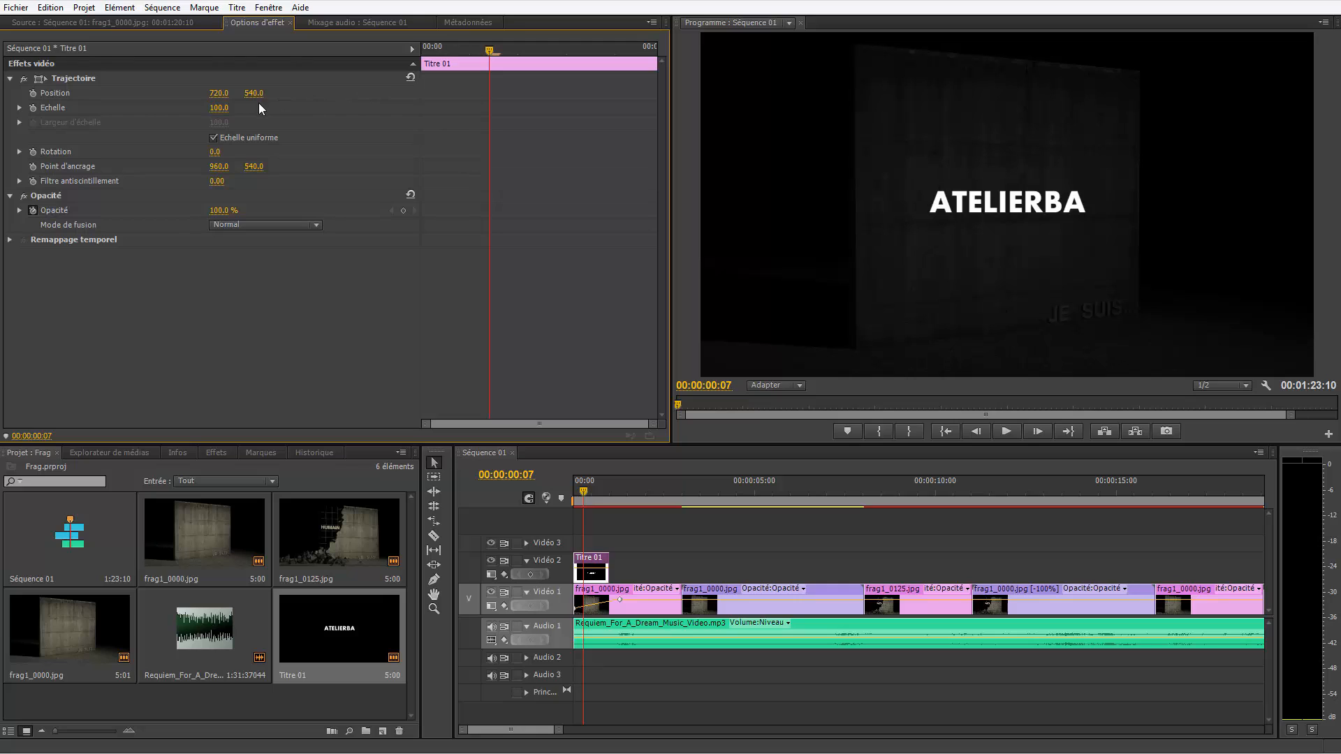
click(32, 93)
Step: Set the title's scale to 0 at 00:00:00:00 and scrub through the opening frames to preview the growth
drag(490, 45, 423, 47)
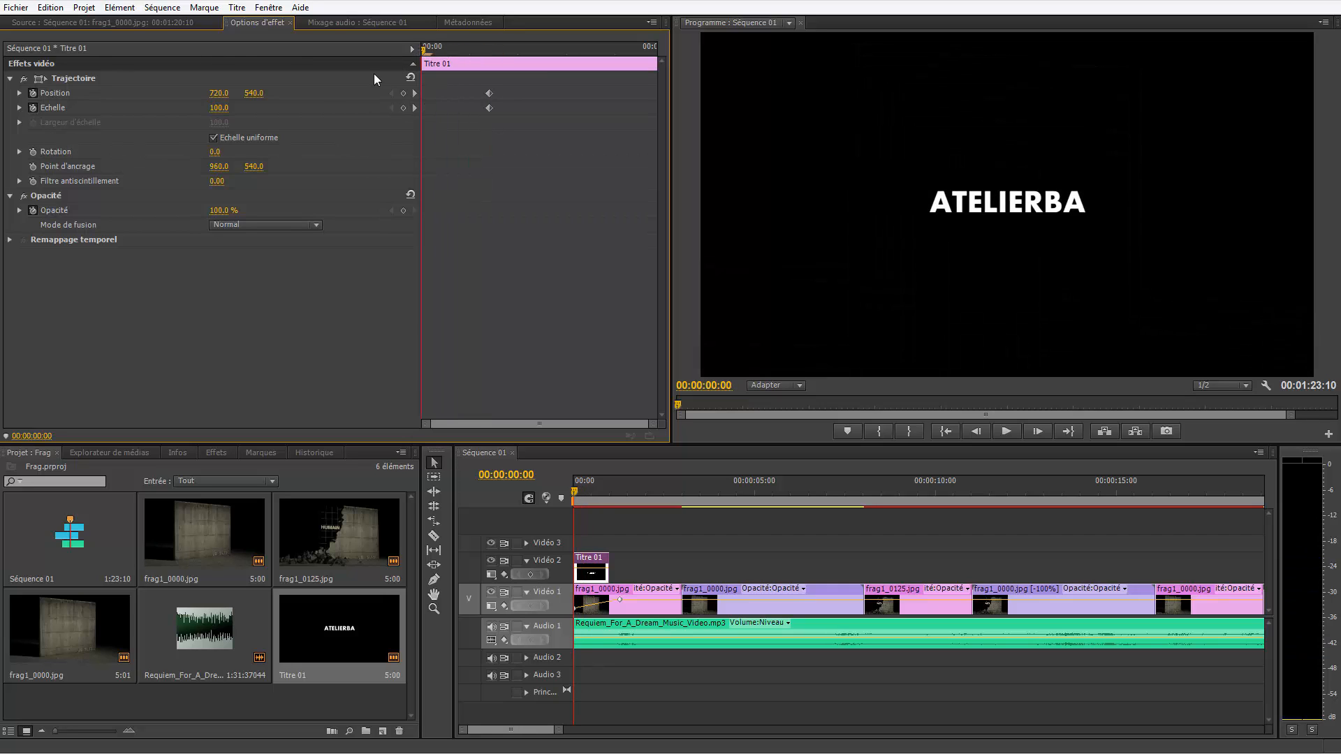
click(228, 110)
text(0)
key(Return)
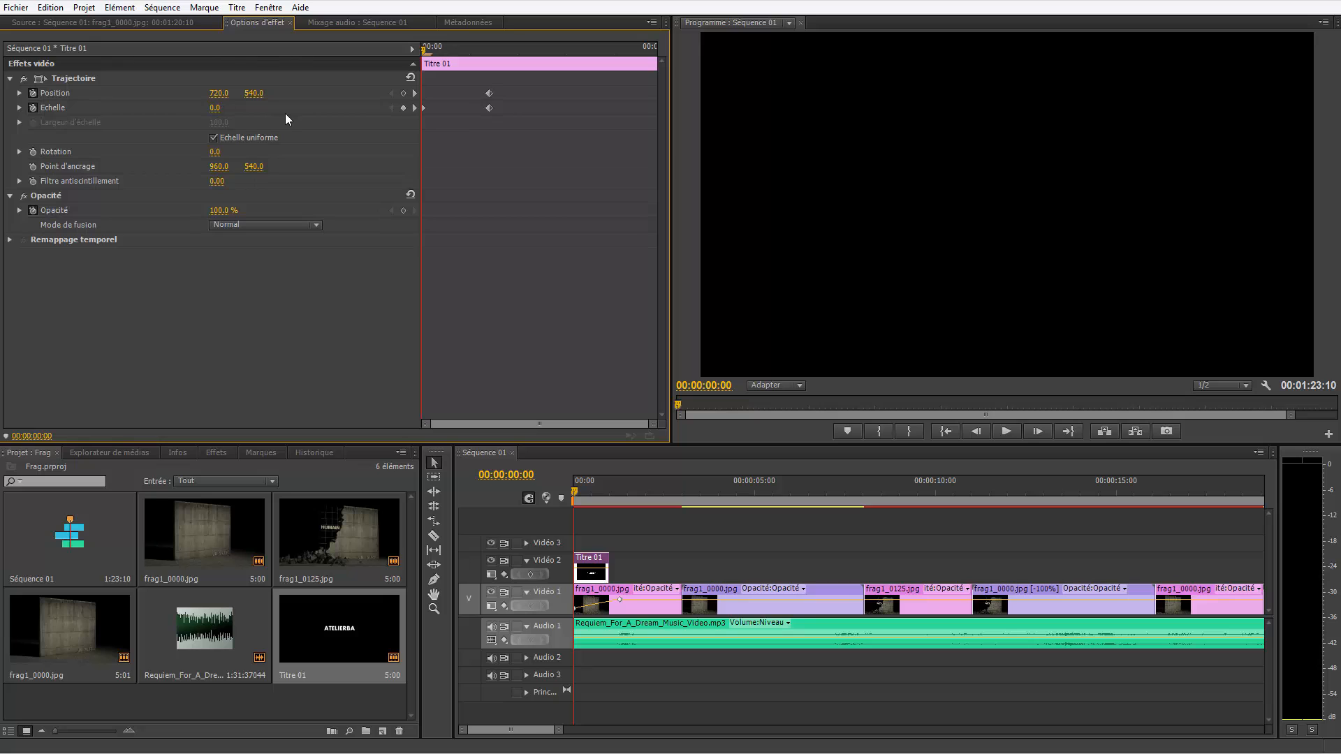
drag(424, 49, 481, 65)
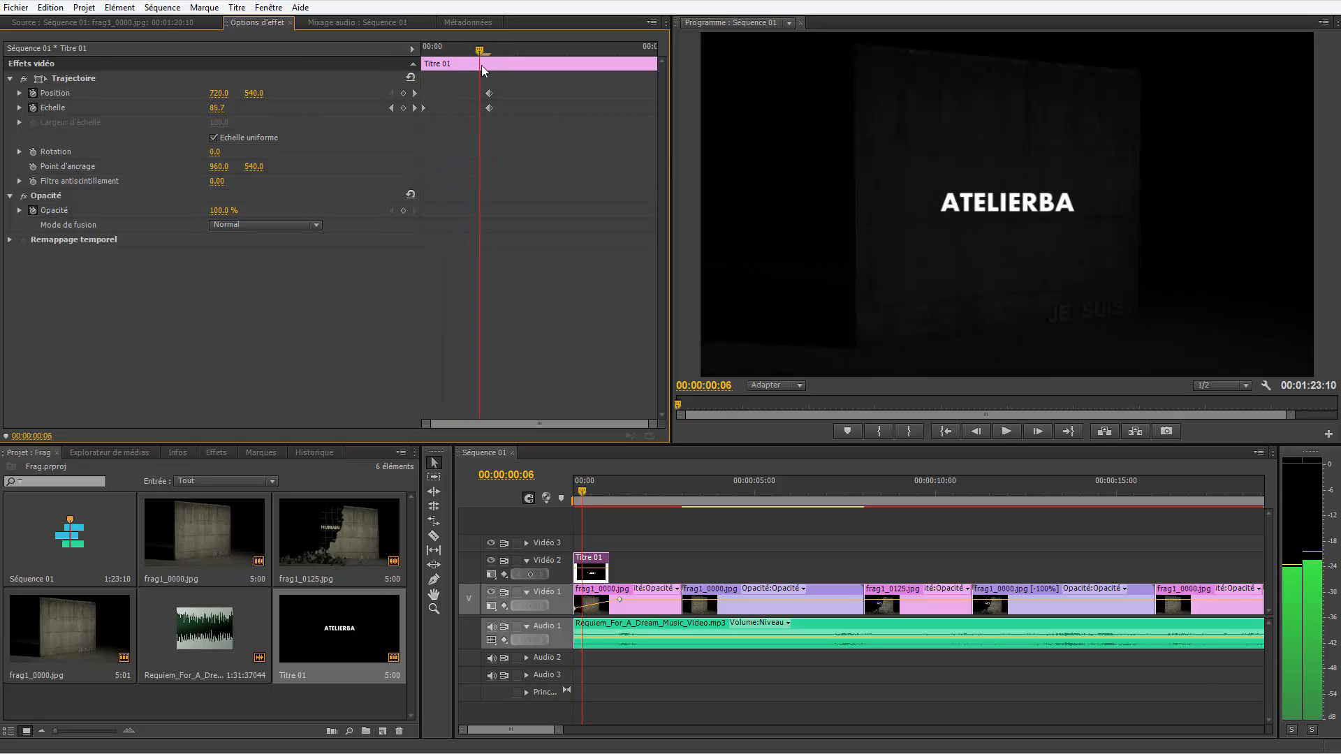
Step: Set the title's scale to 109.7 at 00:00:00:06 and play the opening to check the overshoot
drag(218, 108, 252, 127)
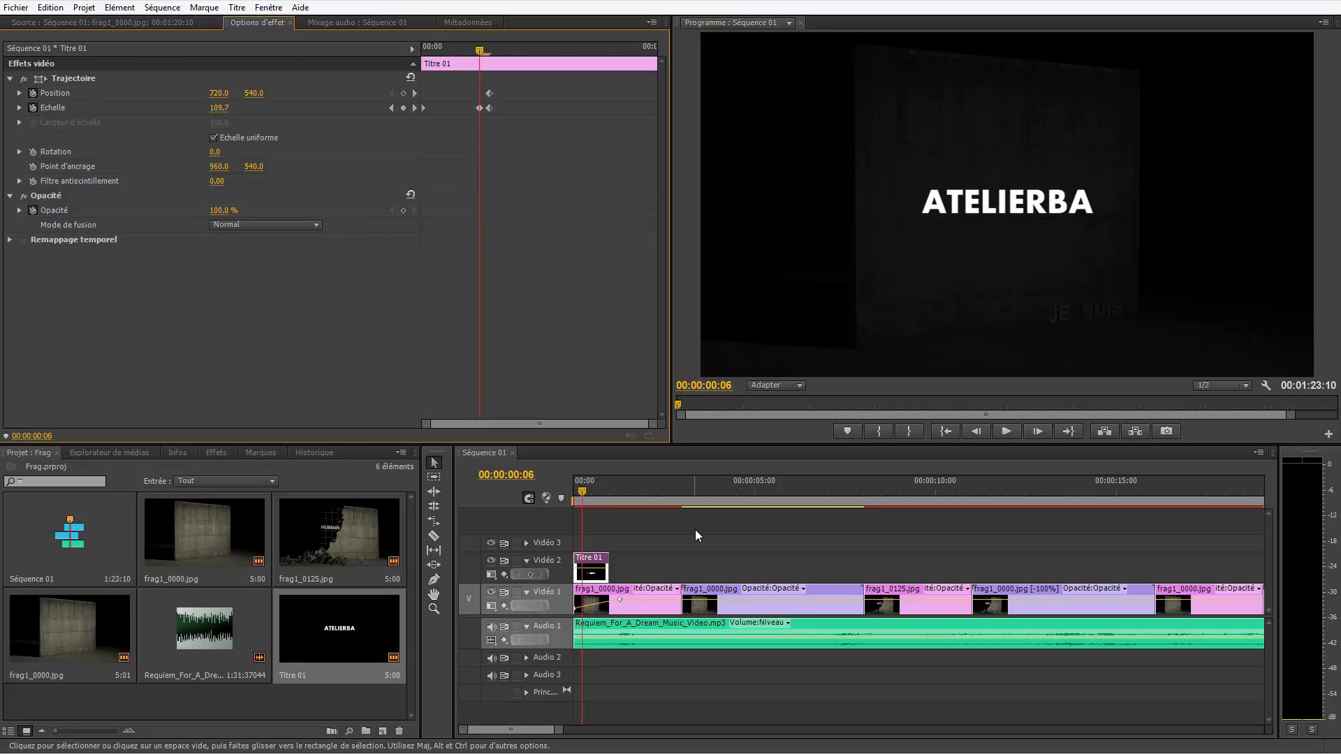
click(586, 498)
key(space)
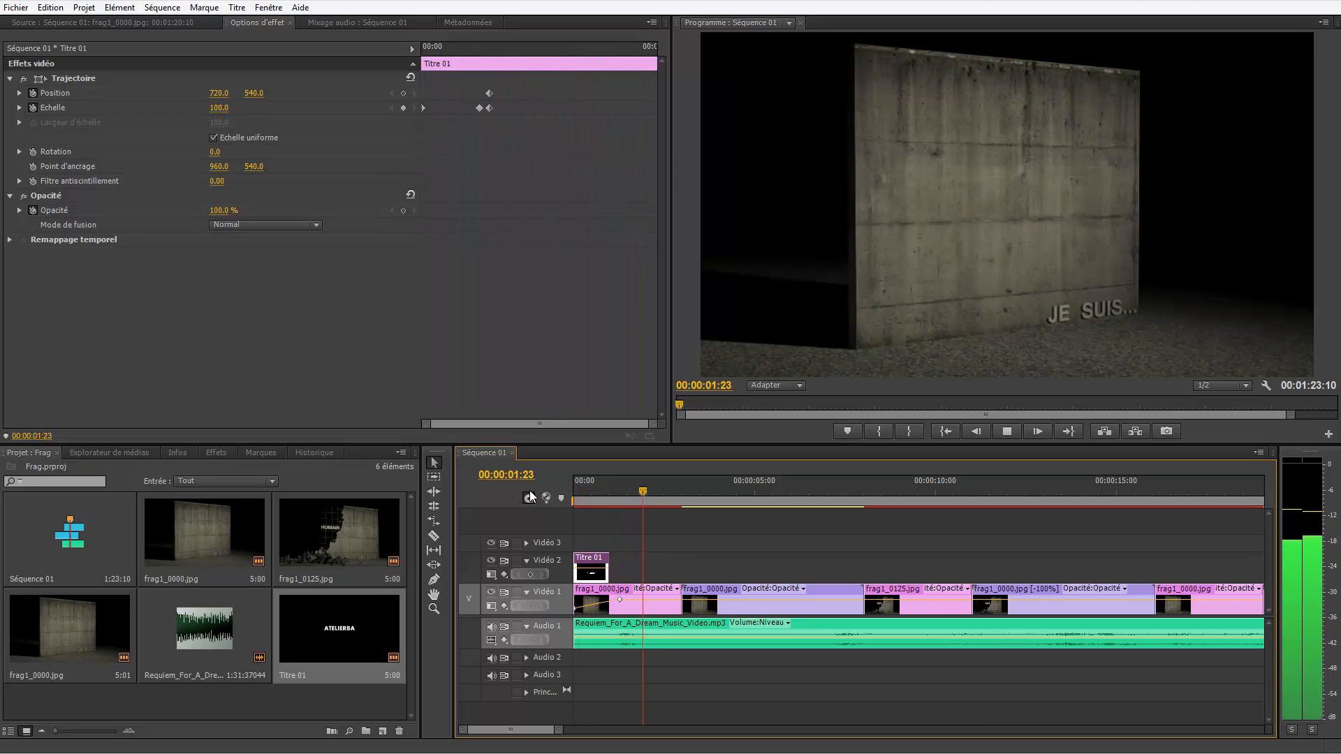
key(space)
Step: Keyframe the title's scale from 100 at 00:00:00:23 to 0 at 00:00:01:00, and add an opacity keyframe at 00:00:00:23
click(643, 49)
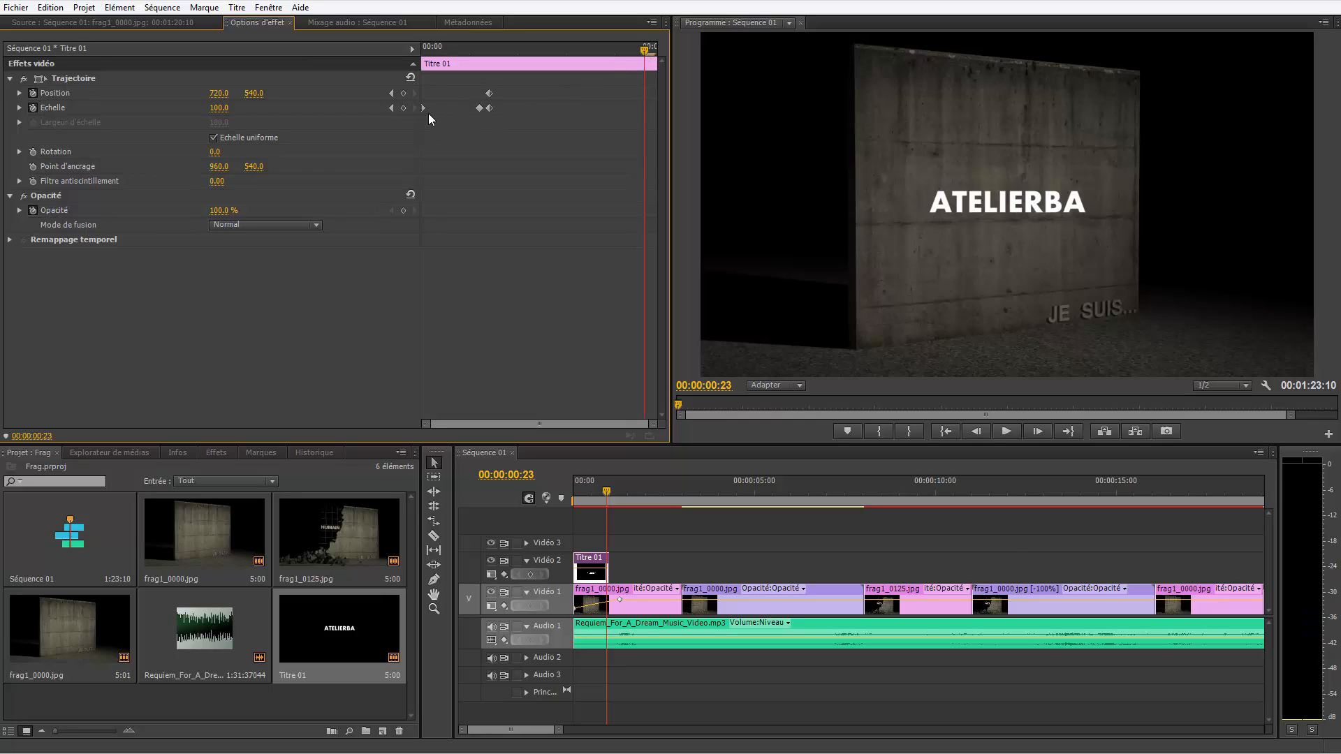
click(403, 108)
drag(646, 51, 668, 57)
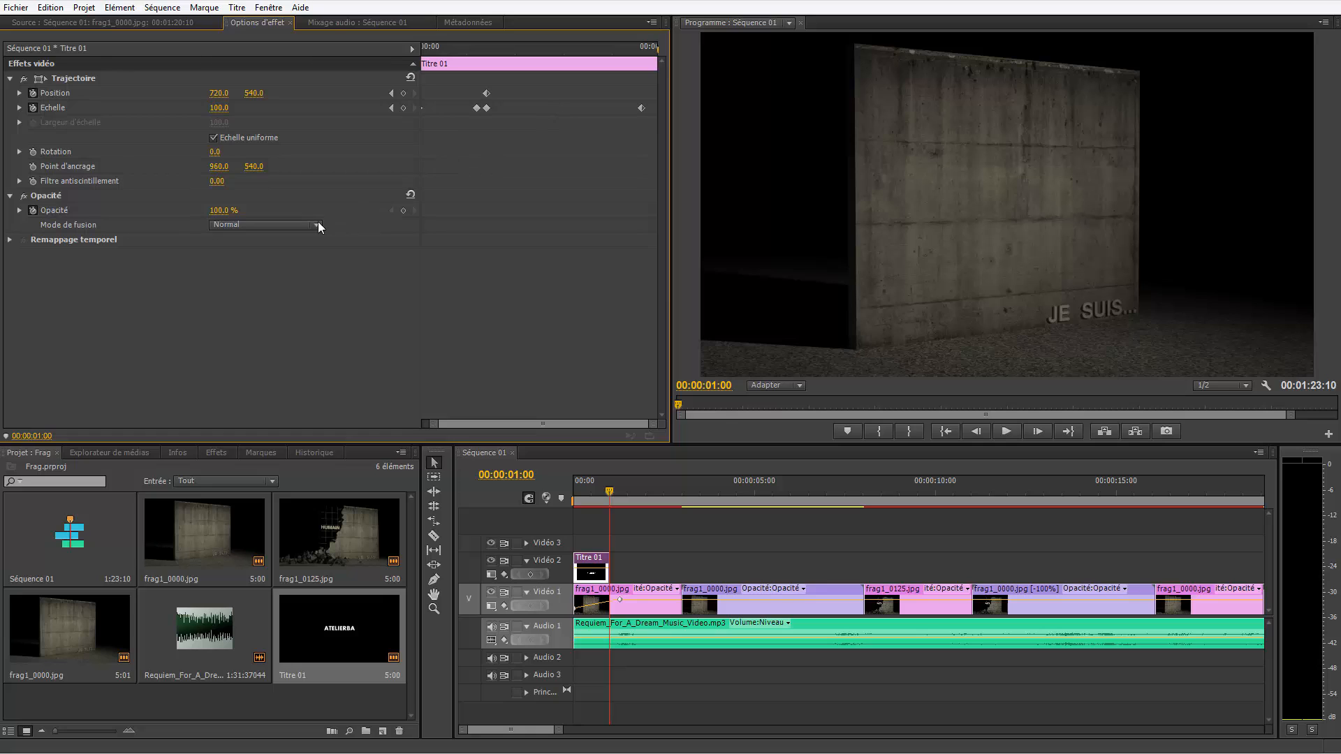
click(639, 49)
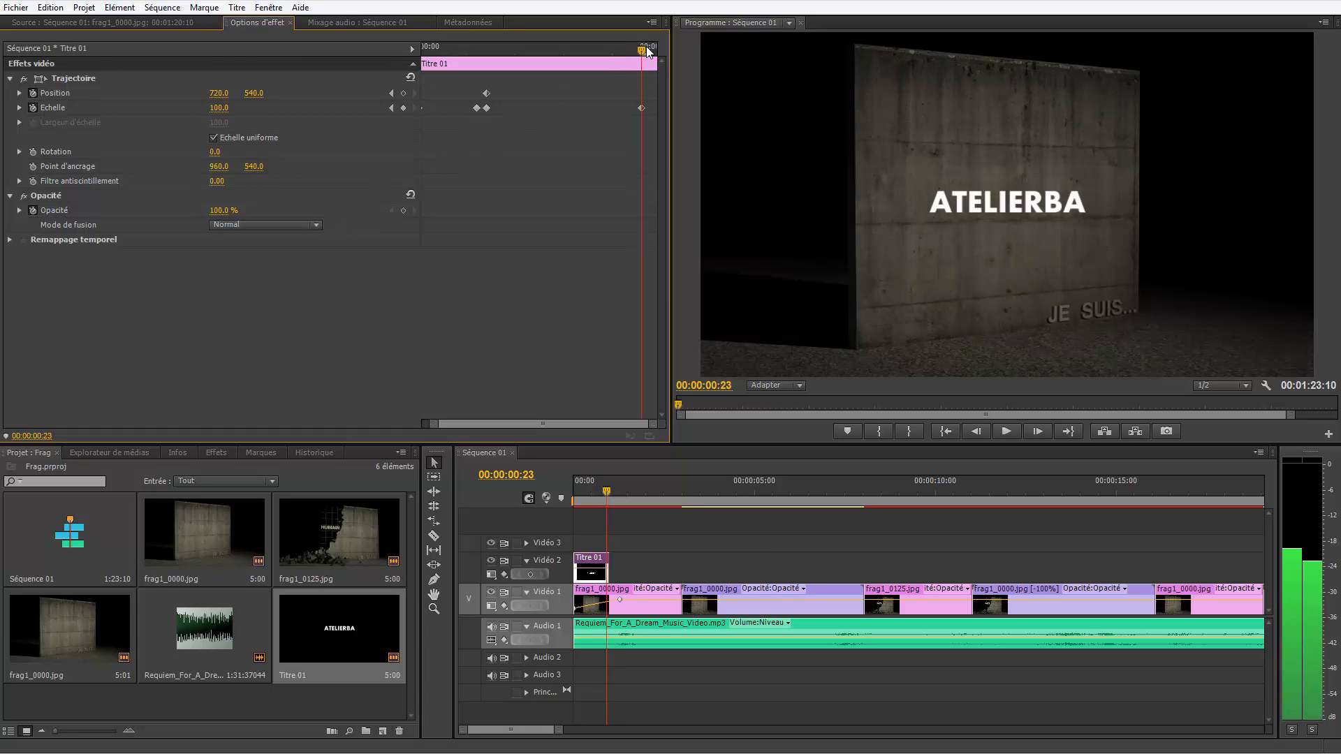
drag(642, 49, 668, 48)
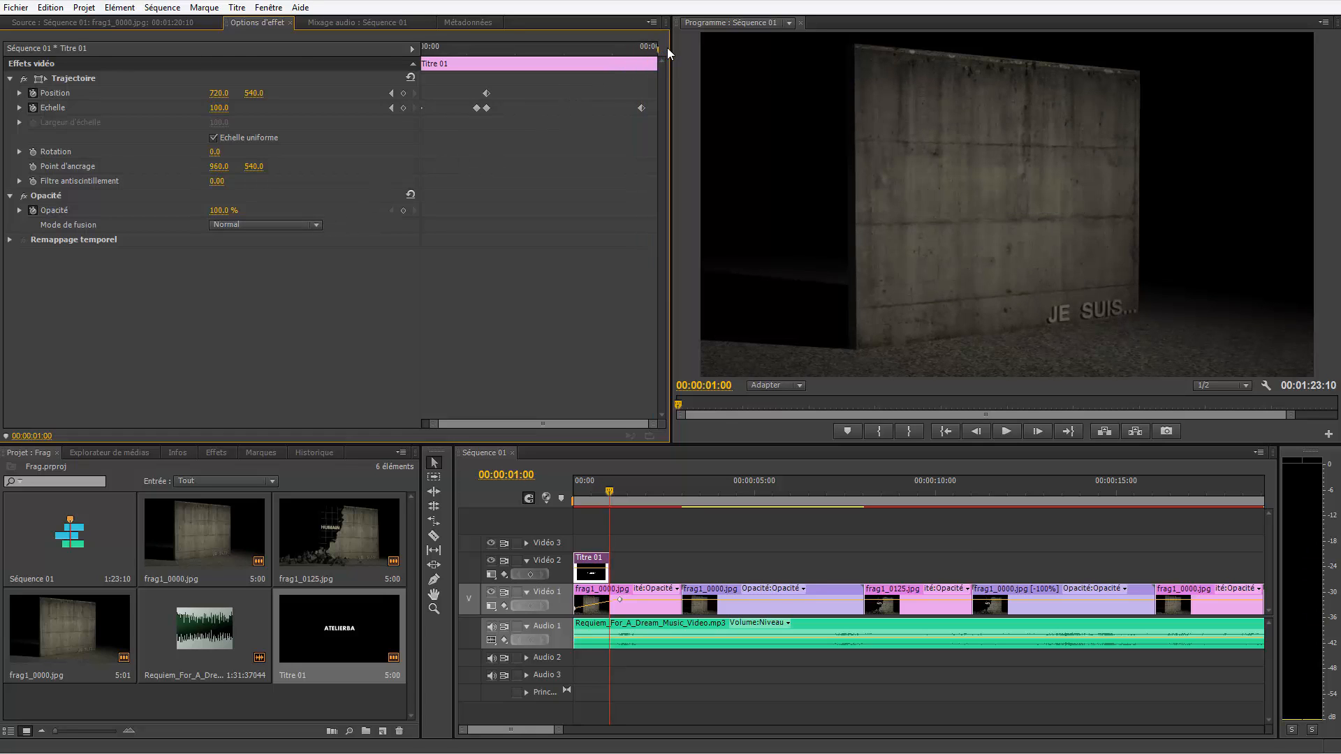
drag(222, 109, 182, 109)
click(392, 112)
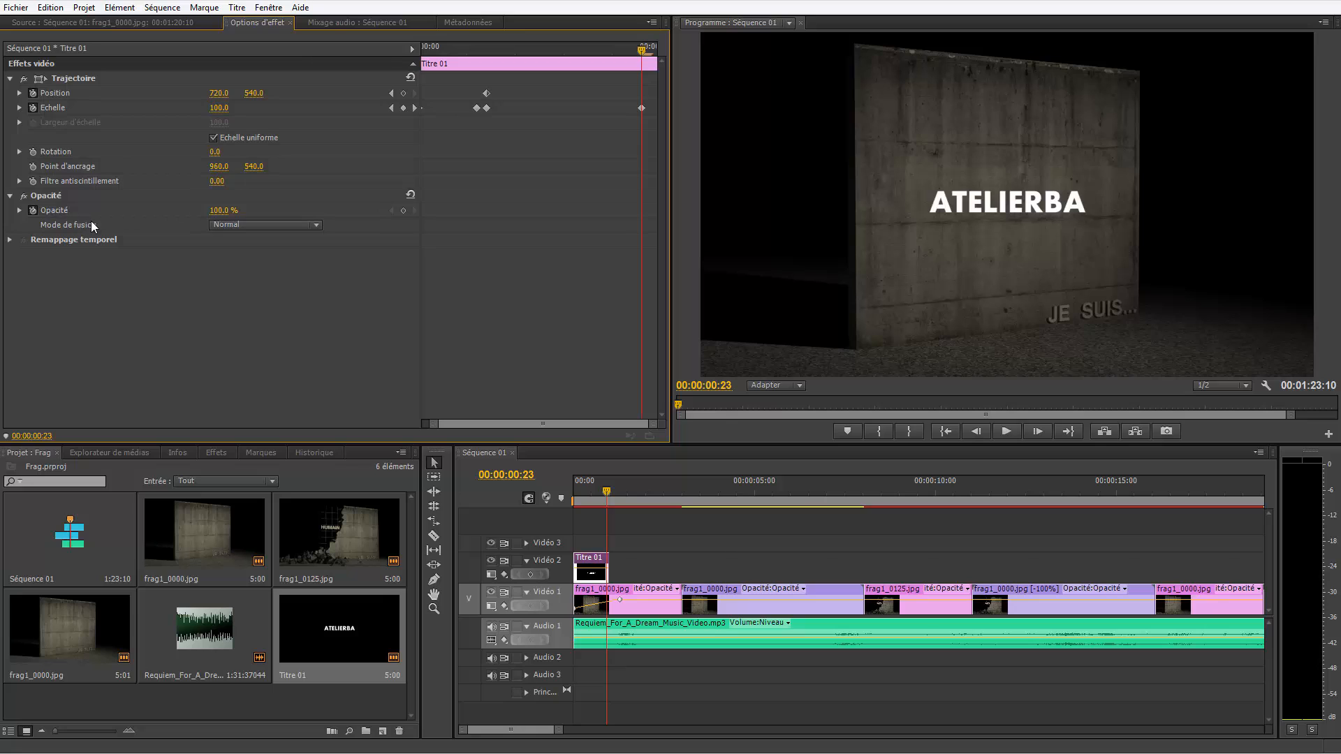
click(404, 210)
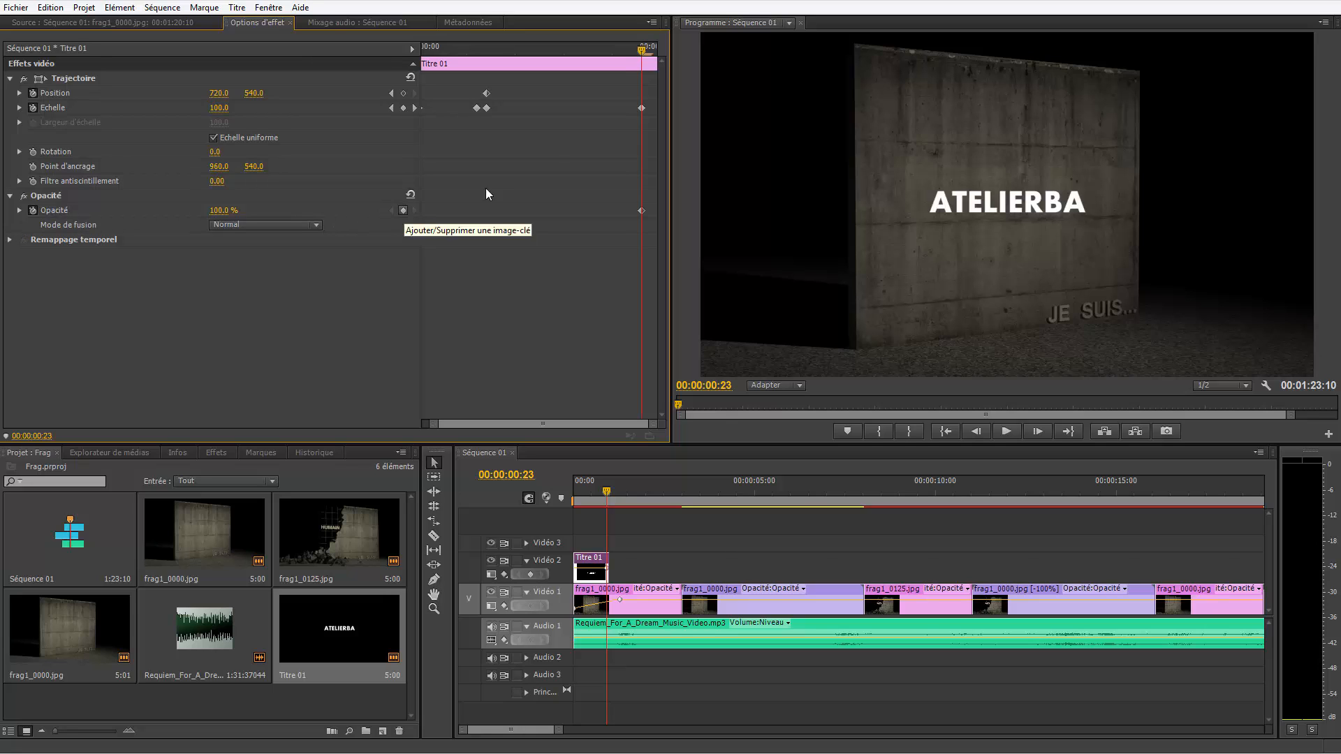
Step: Try keyframing the title's rotation from 0° at 00:00:00:23 to 5x316° at 00:00:01:00
click(657, 53)
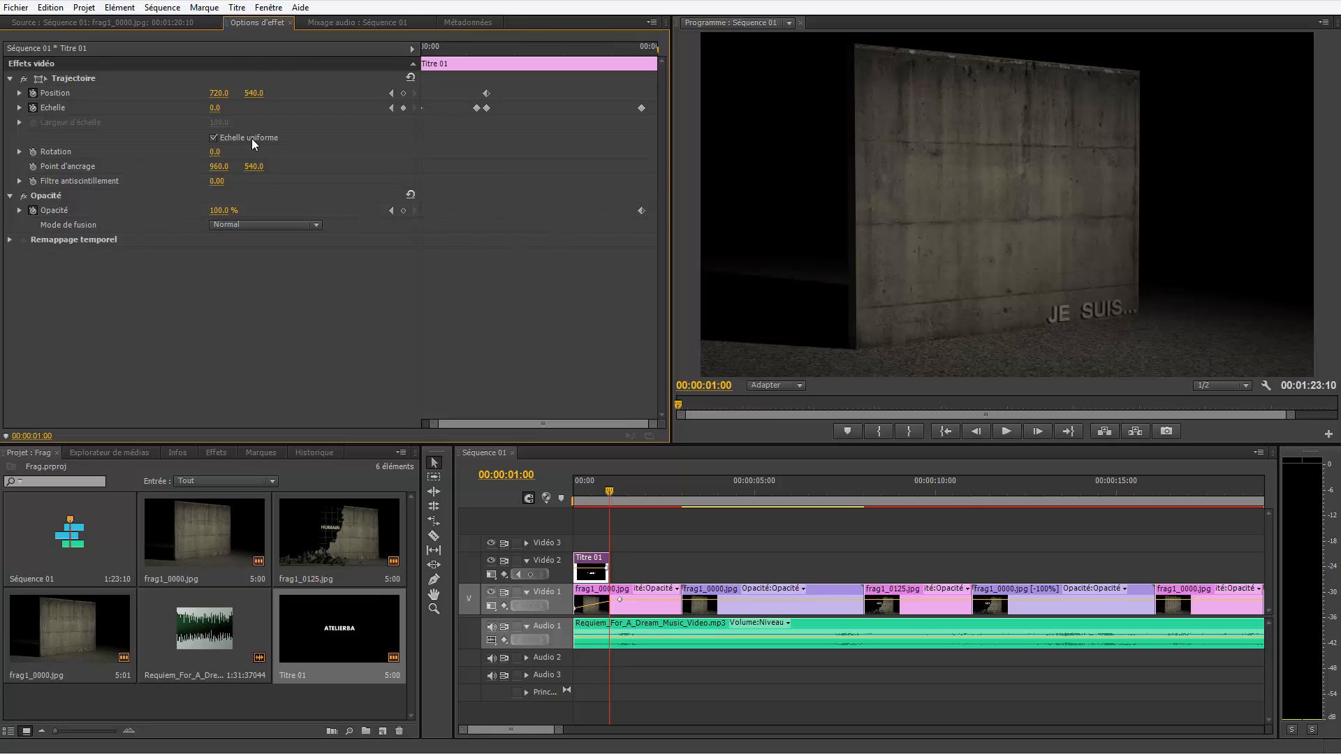
click(32, 151)
click(392, 108)
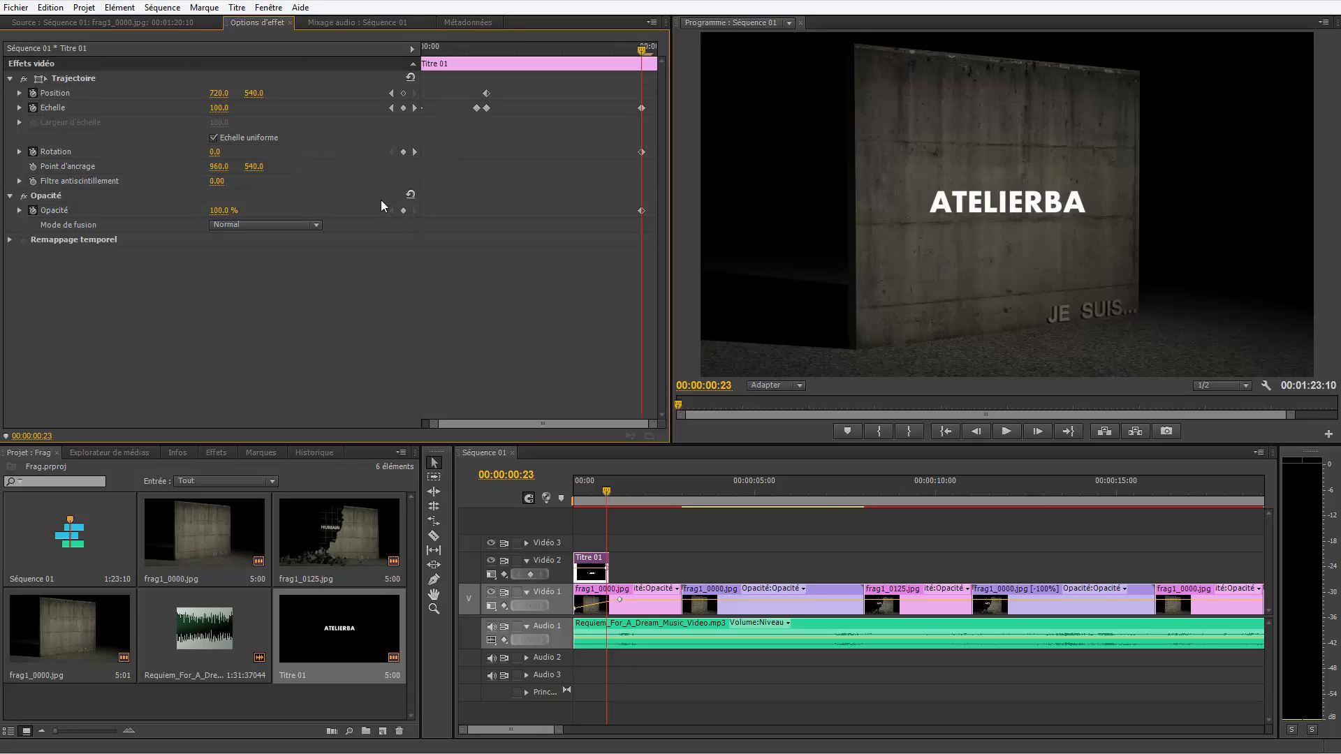
click(414, 152)
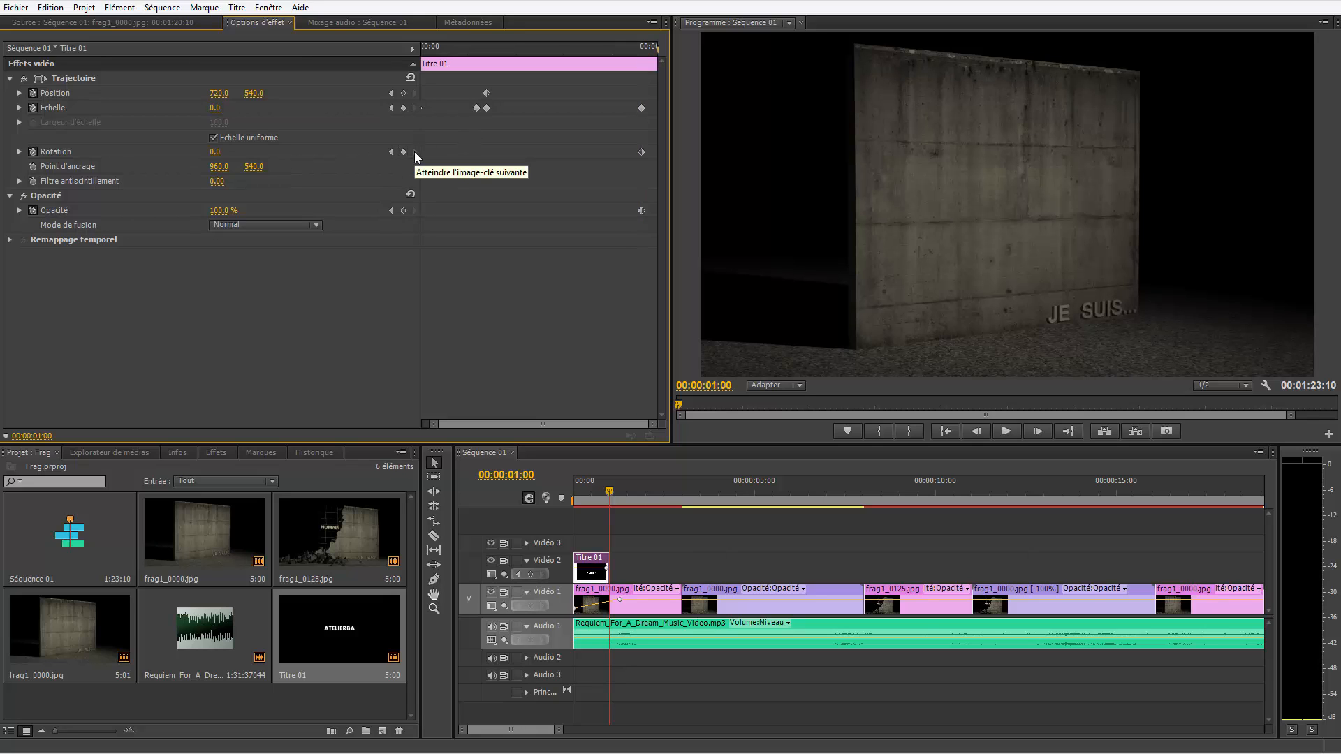
drag(219, 154, 489, 154)
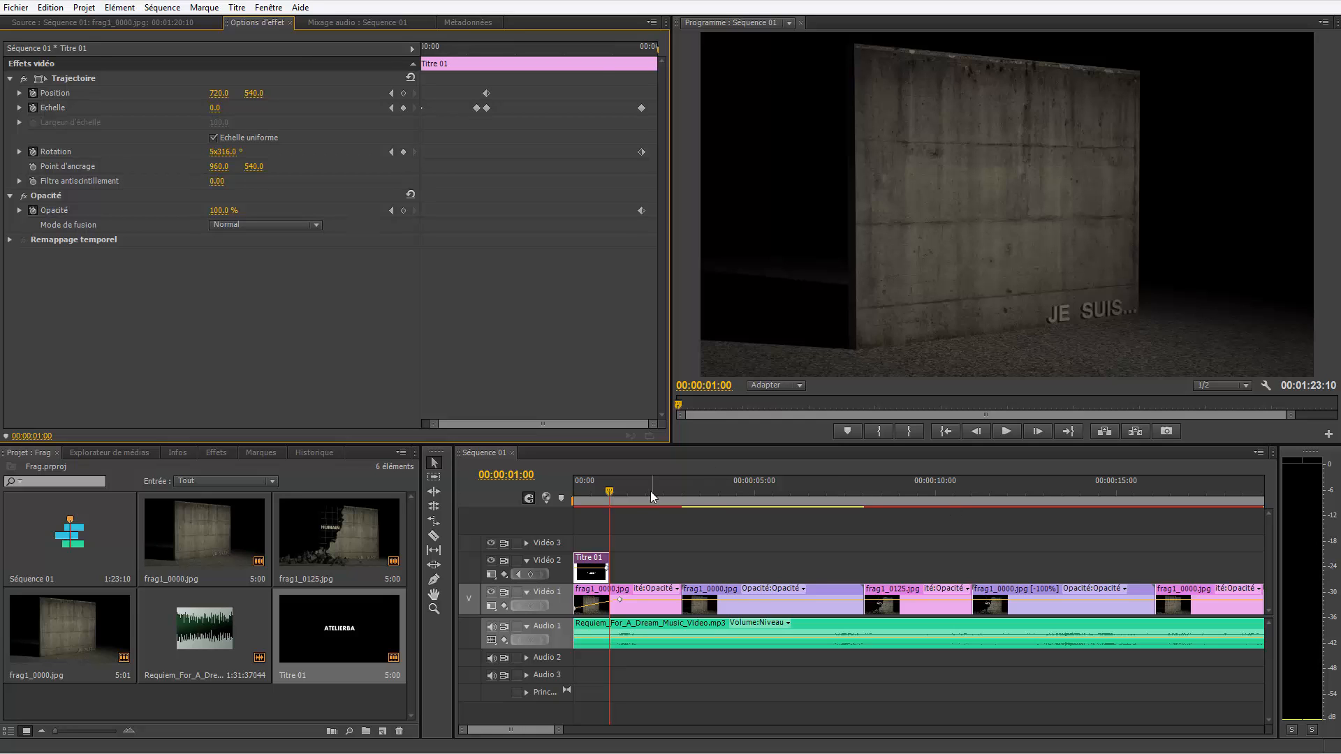
Step: Play and scrub through the title clip to review its scale and rotation animation, ending at 00:00:01:00
drag(602, 488, 551, 500)
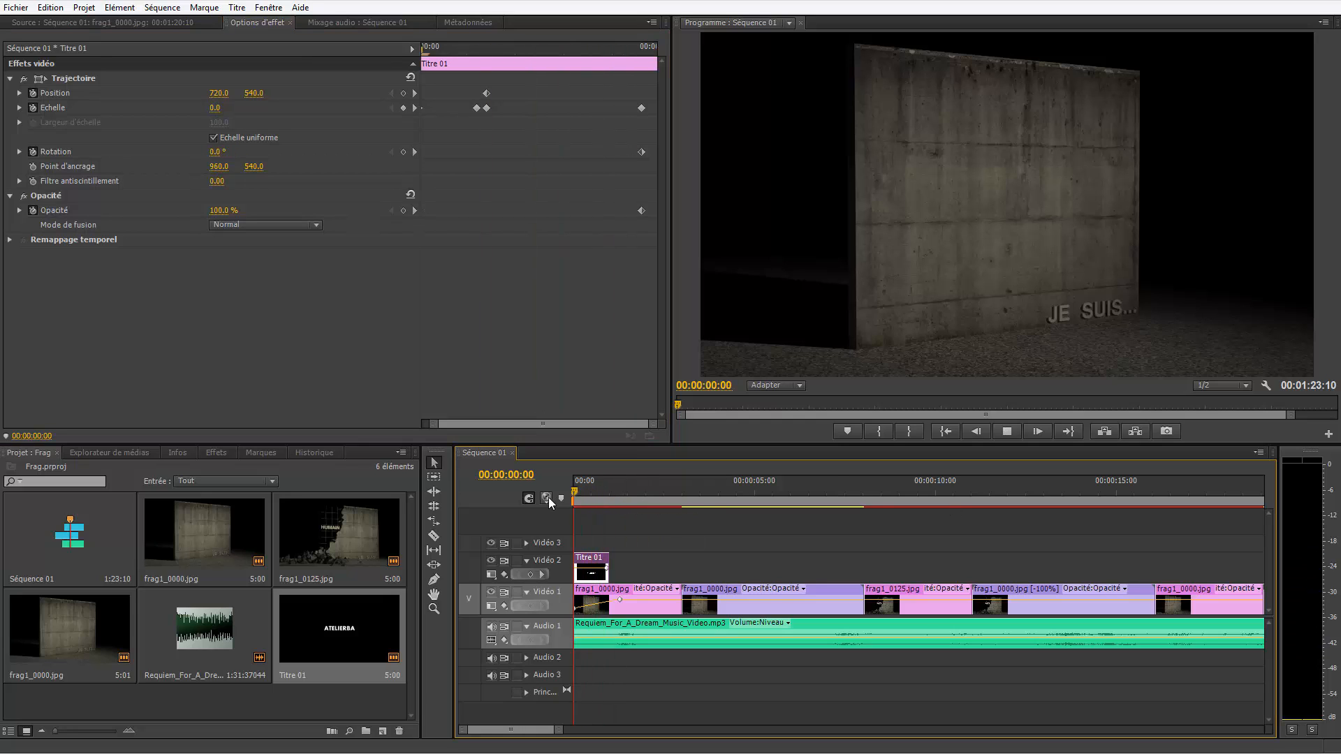
key(space)
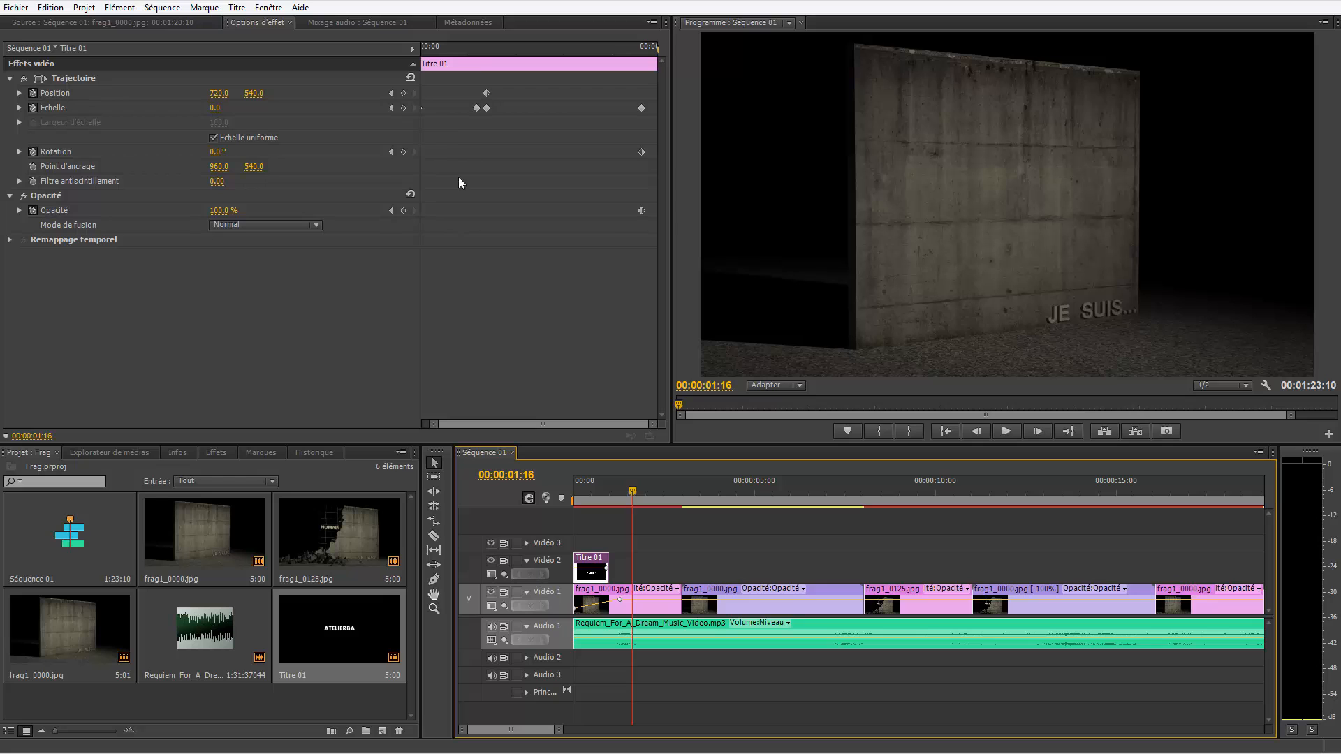
drag(478, 50, 577, 196)
drag(597, 499, 466, 493)
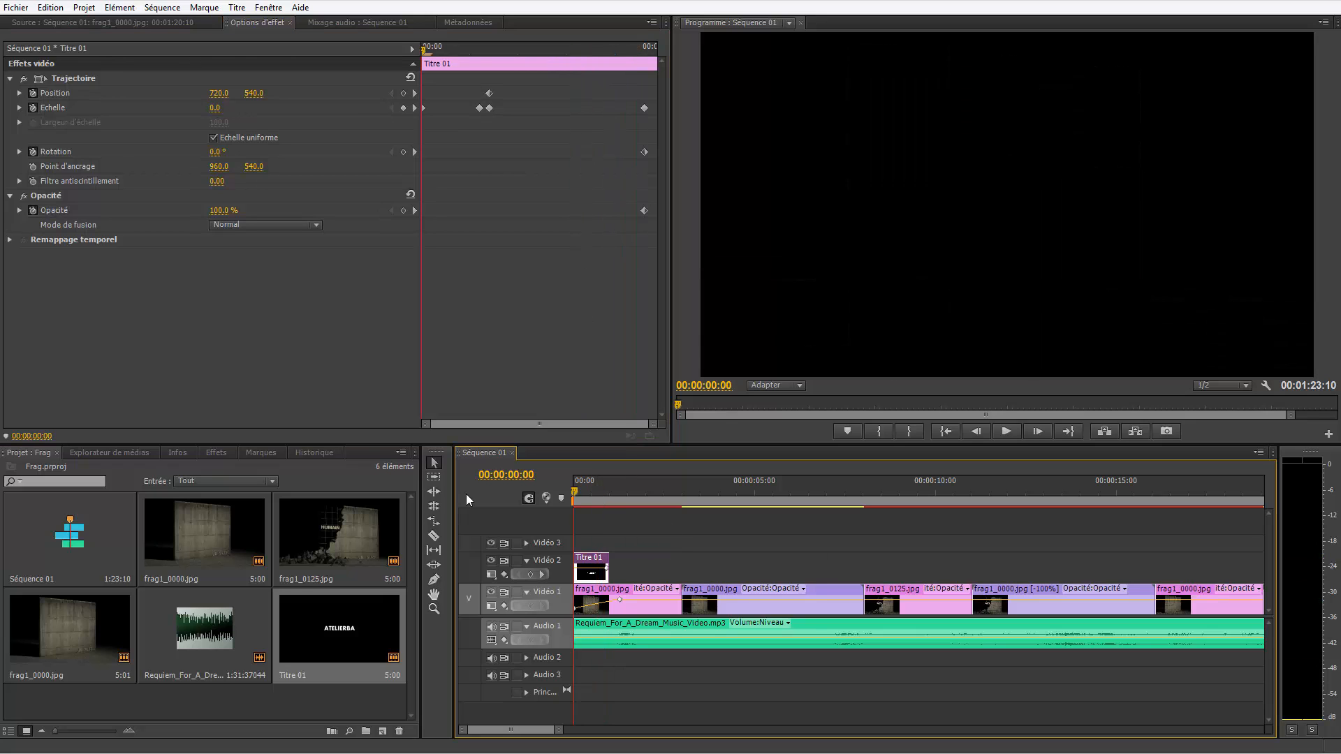
key(space)
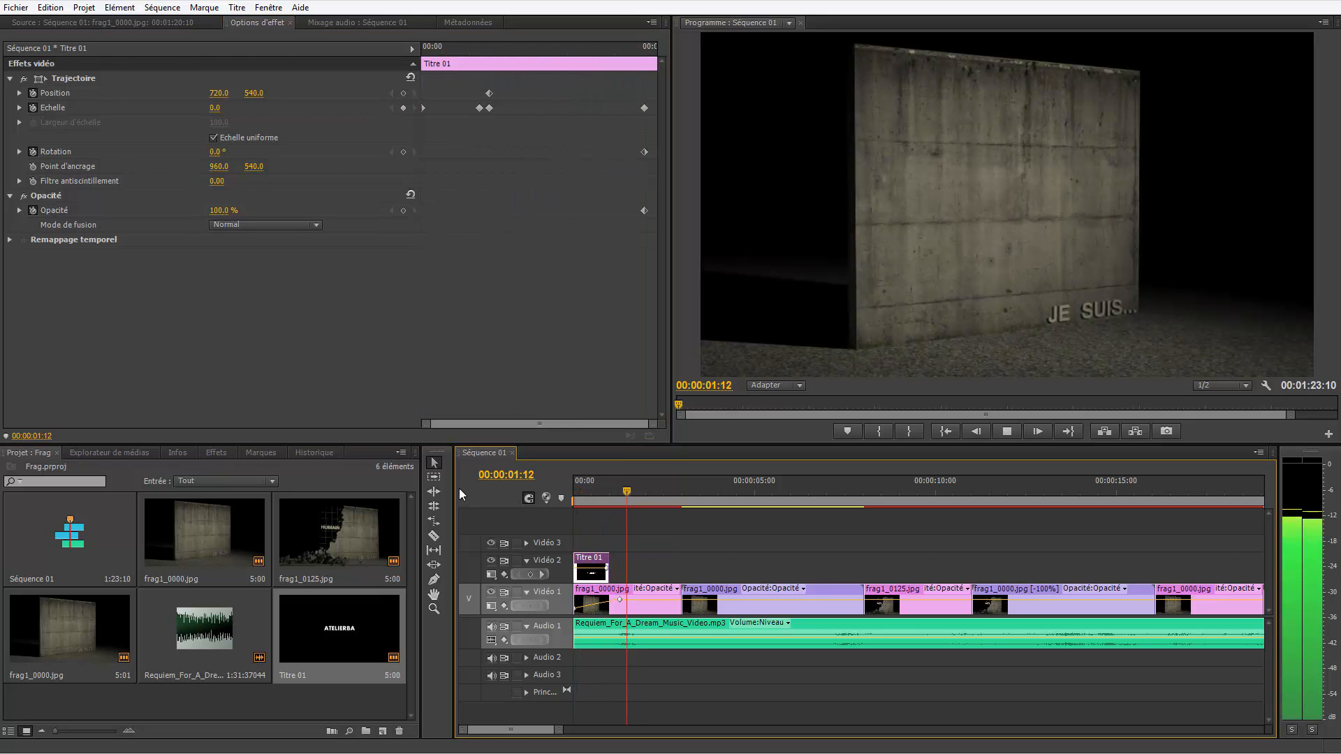
key(space)
drag(637, 51, 655, 49)
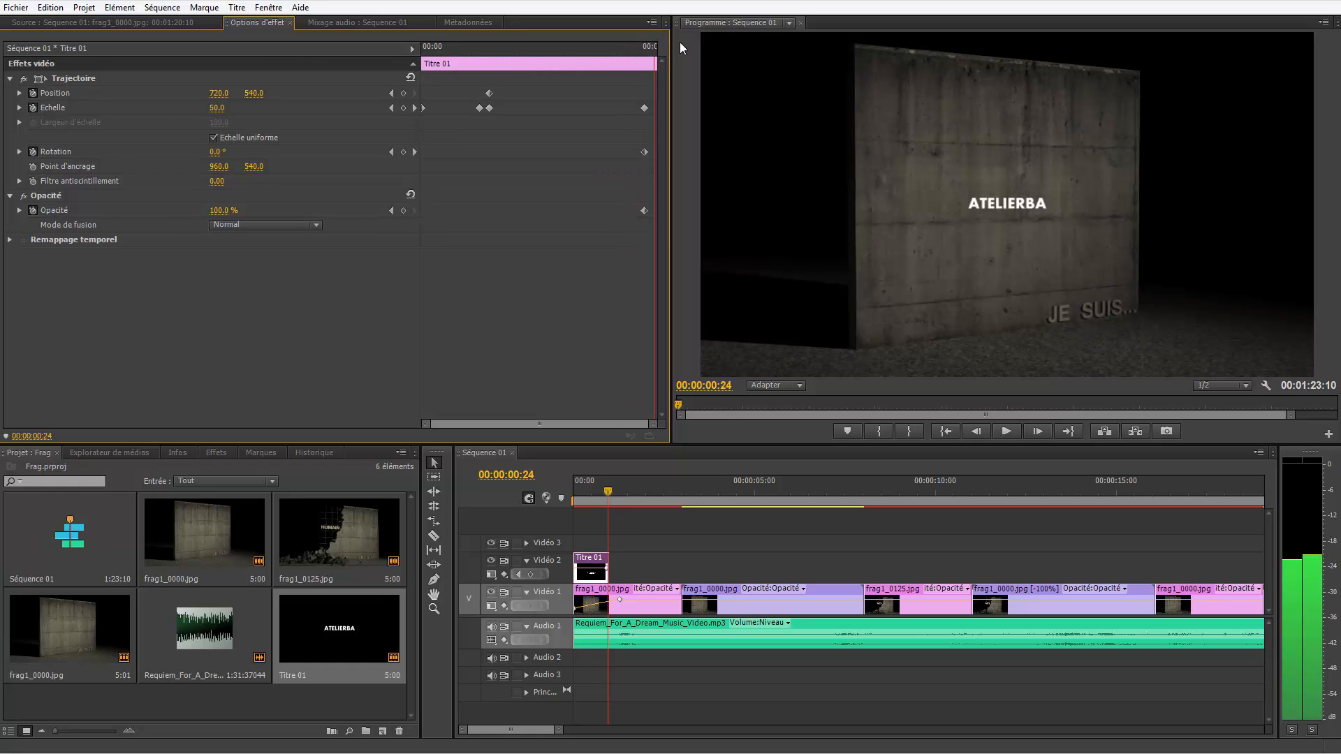
key(Right)
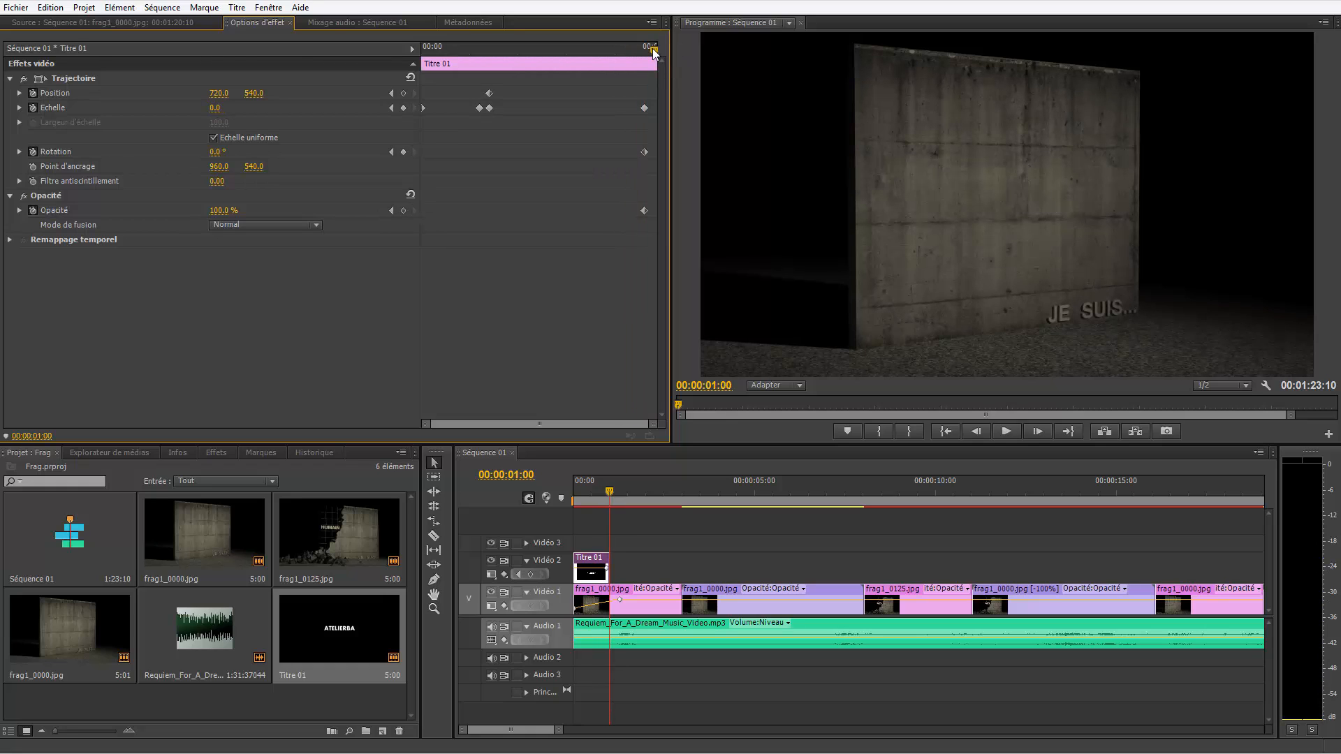
Step: Try a title rotation of about 184° at 00:00:01:00 and replay the opening
click(642, 49)
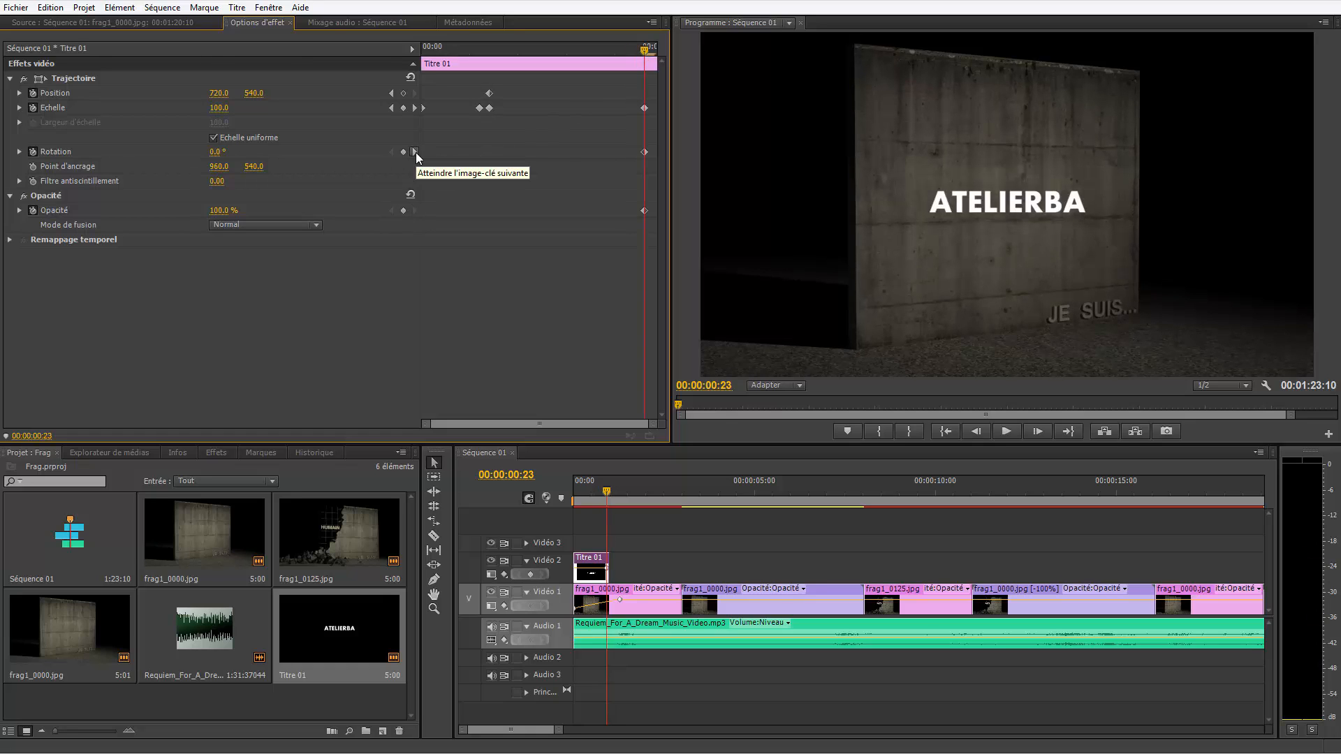
click(415, 153)
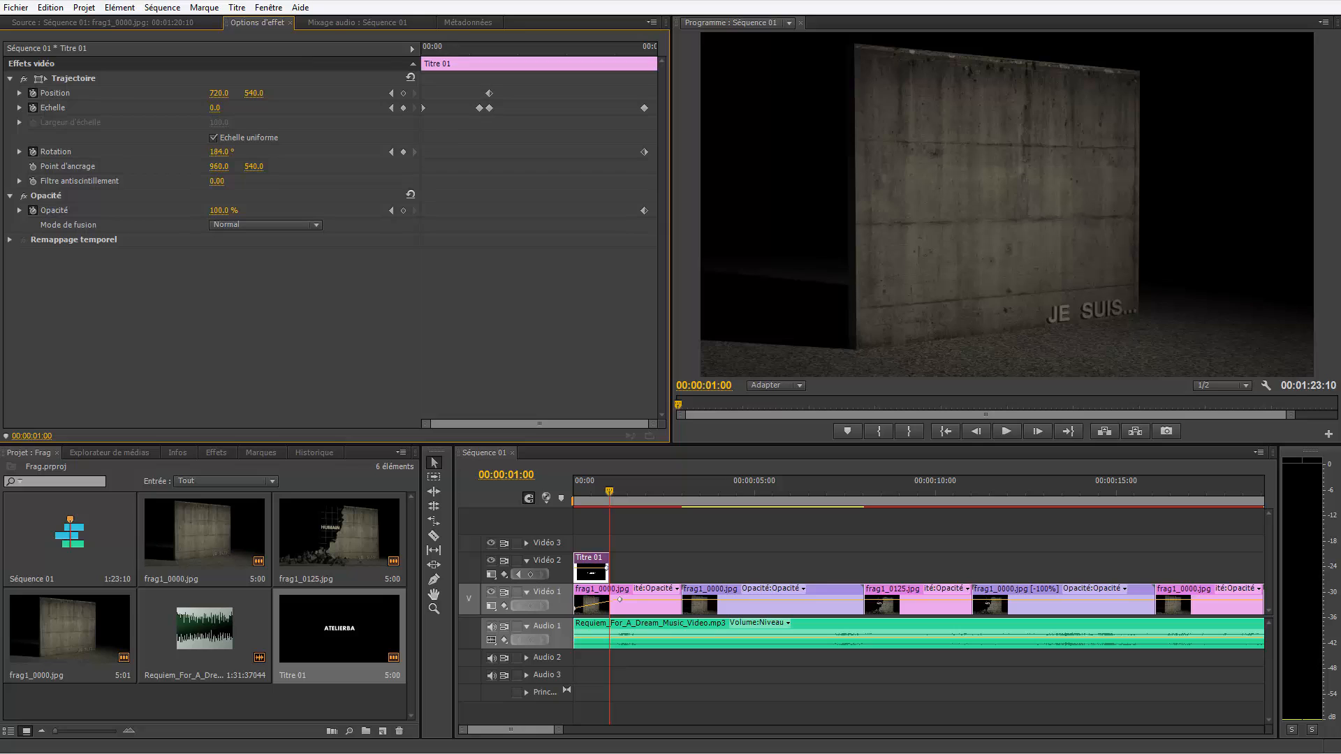
mouse_move(218, 152)
mouse_down()
mouse_move(252, 151)
mouse_move(217, 173)
mouse_up()
drag(611, 482, 481, 488)
key(space)
click(479, 345)
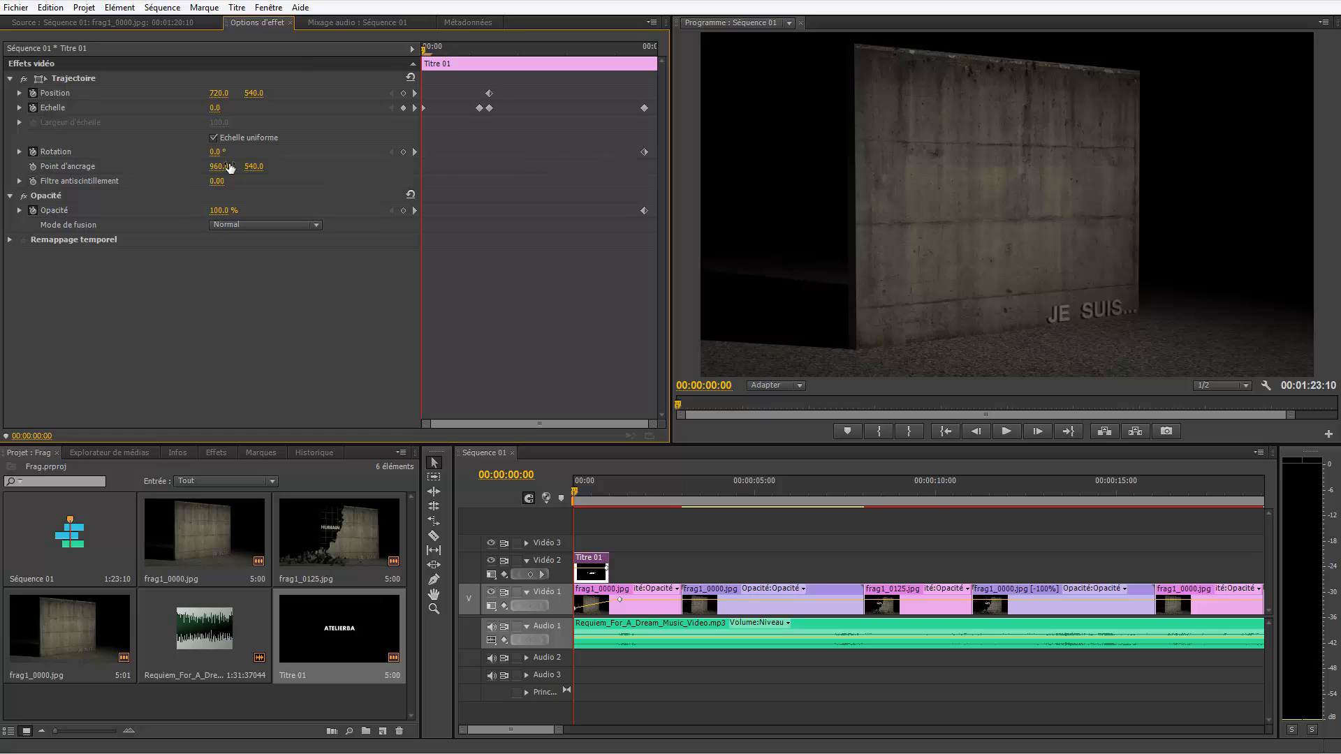
Step: Remove all rotation keyframes from the title clip and scrub through the first second to check it
click(33, 151)
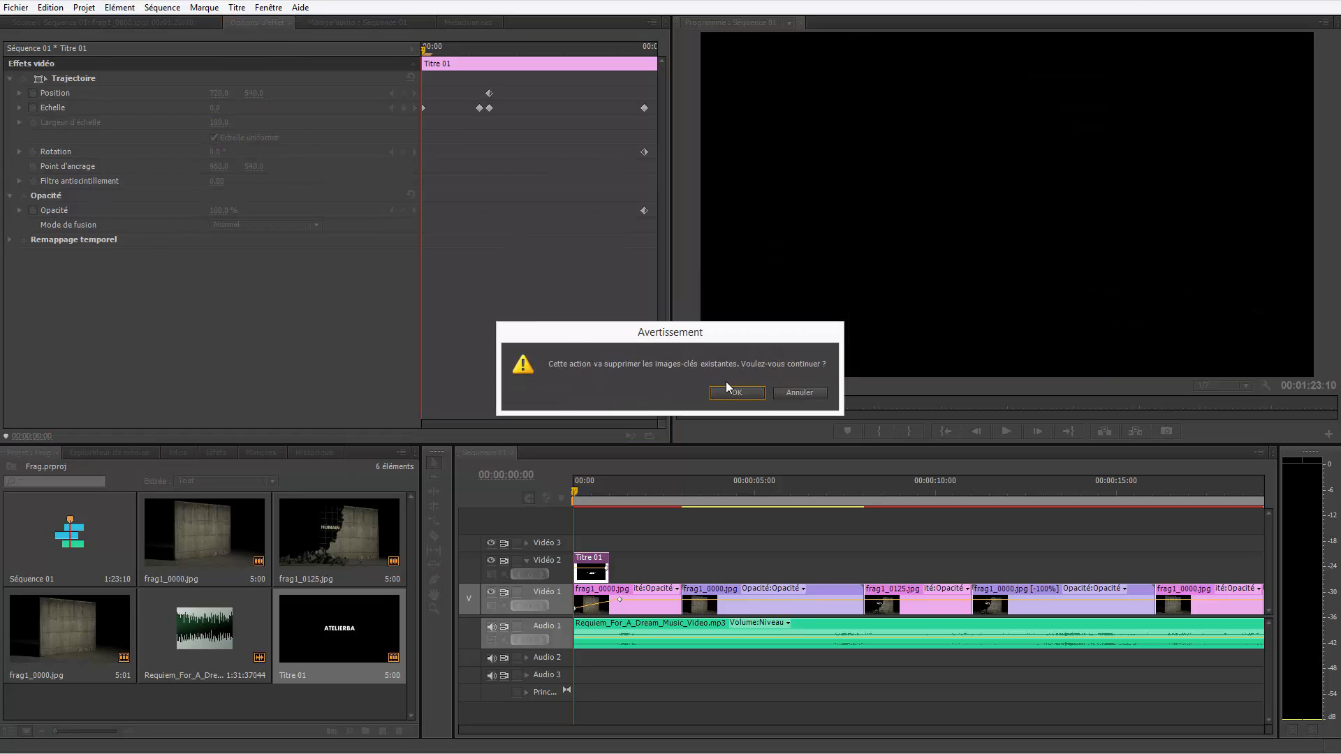
click(740, 395)
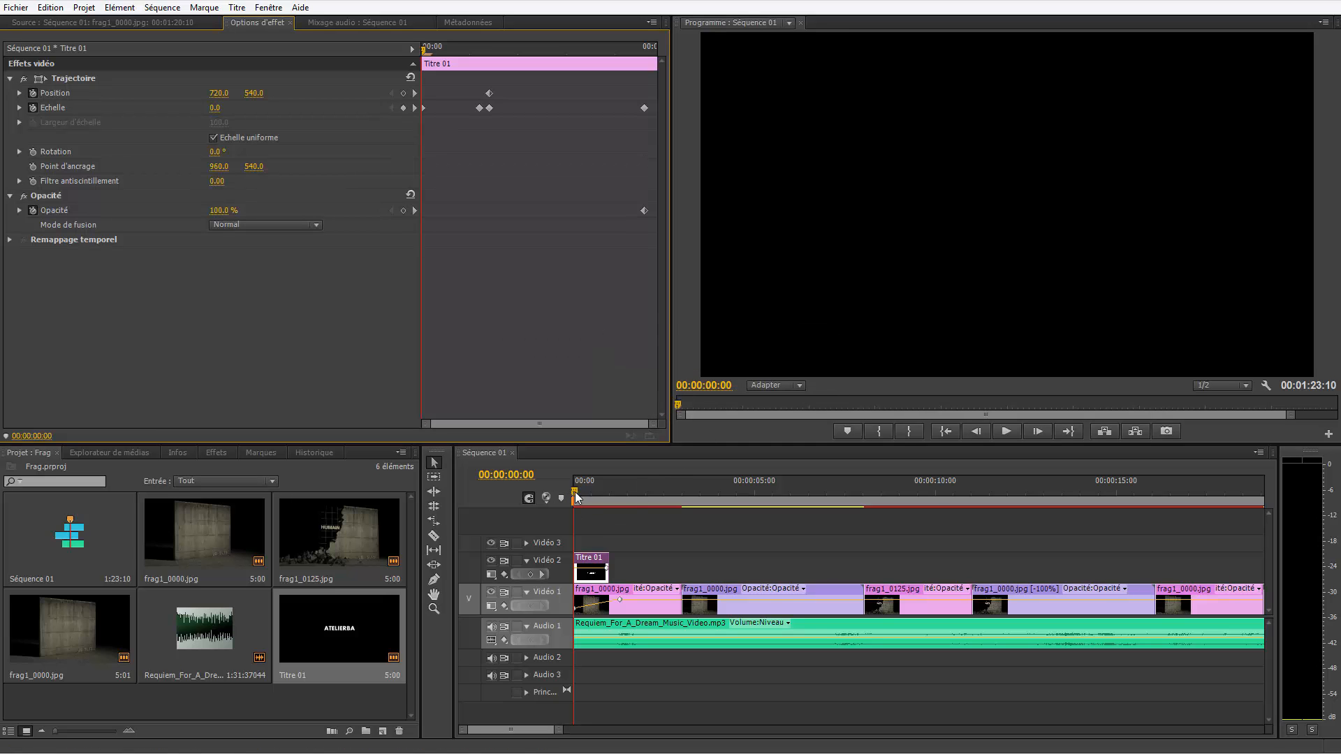
mouse_move(576, 494)
mouse_down()
mouse_move(617, 486)
mouse_move(601, 485)
mouse_up()
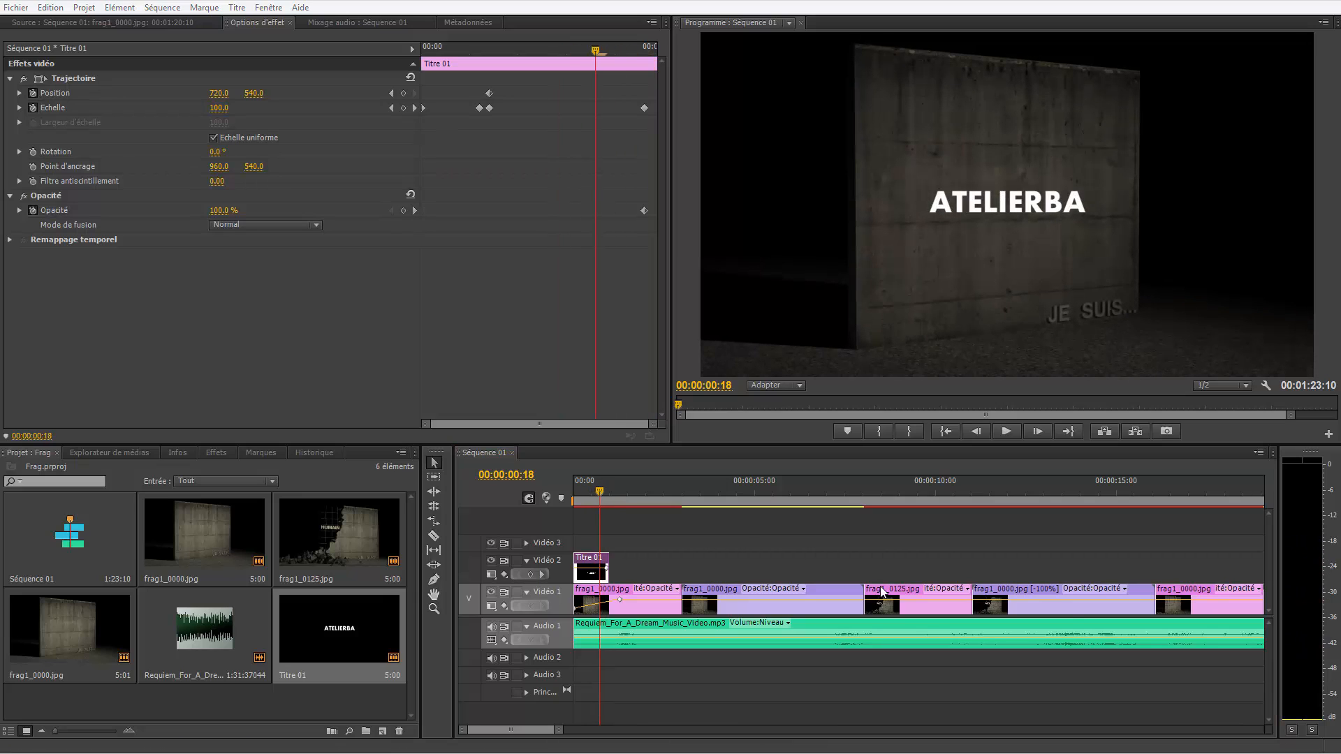
Step: Duplicate the Titre 01 title among the project items
right_click(162, 700)
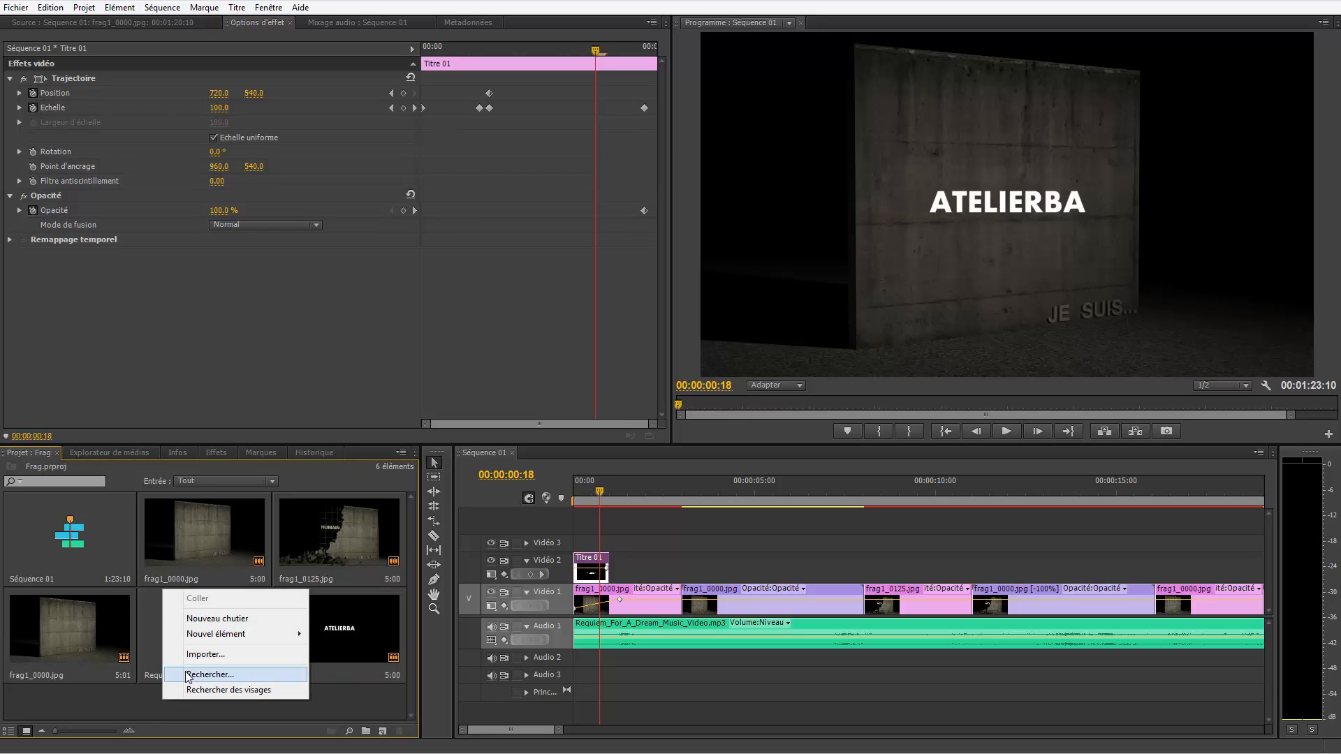
click(342, 633)
right_click(342, 633)
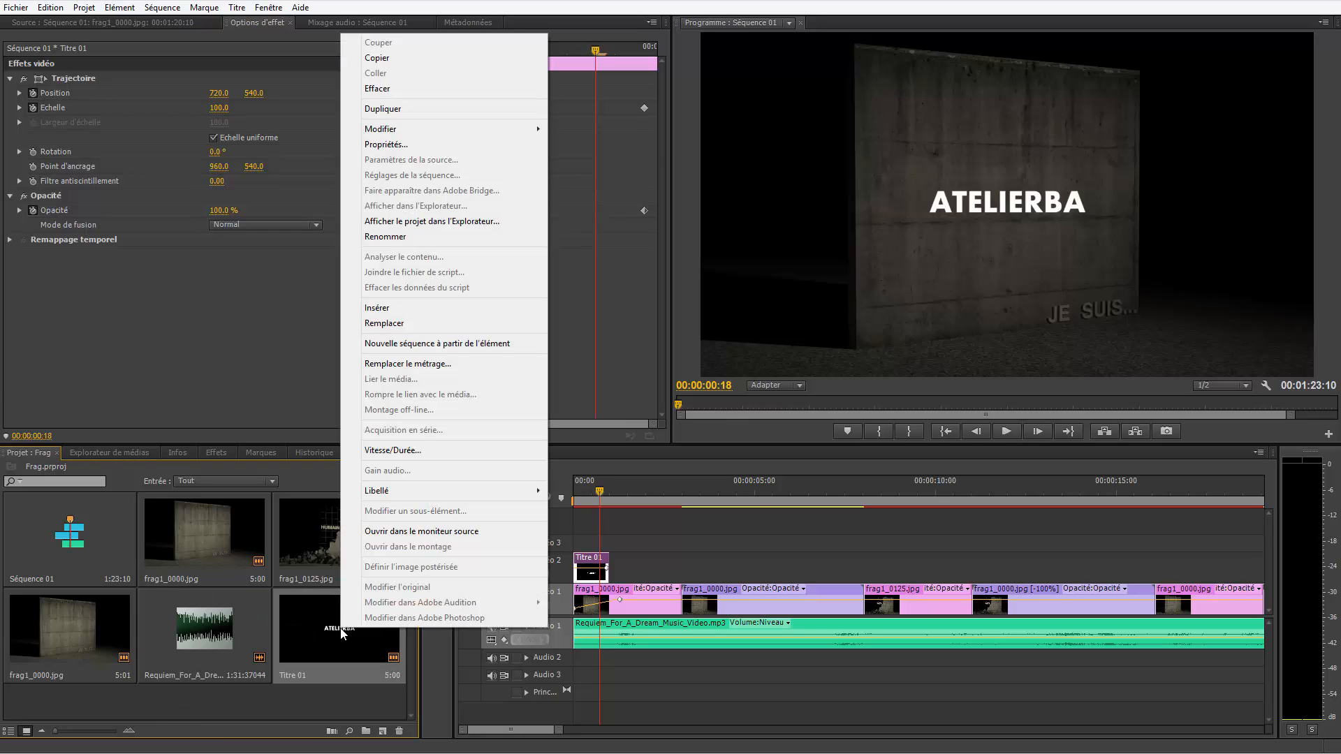
click(409, 110)
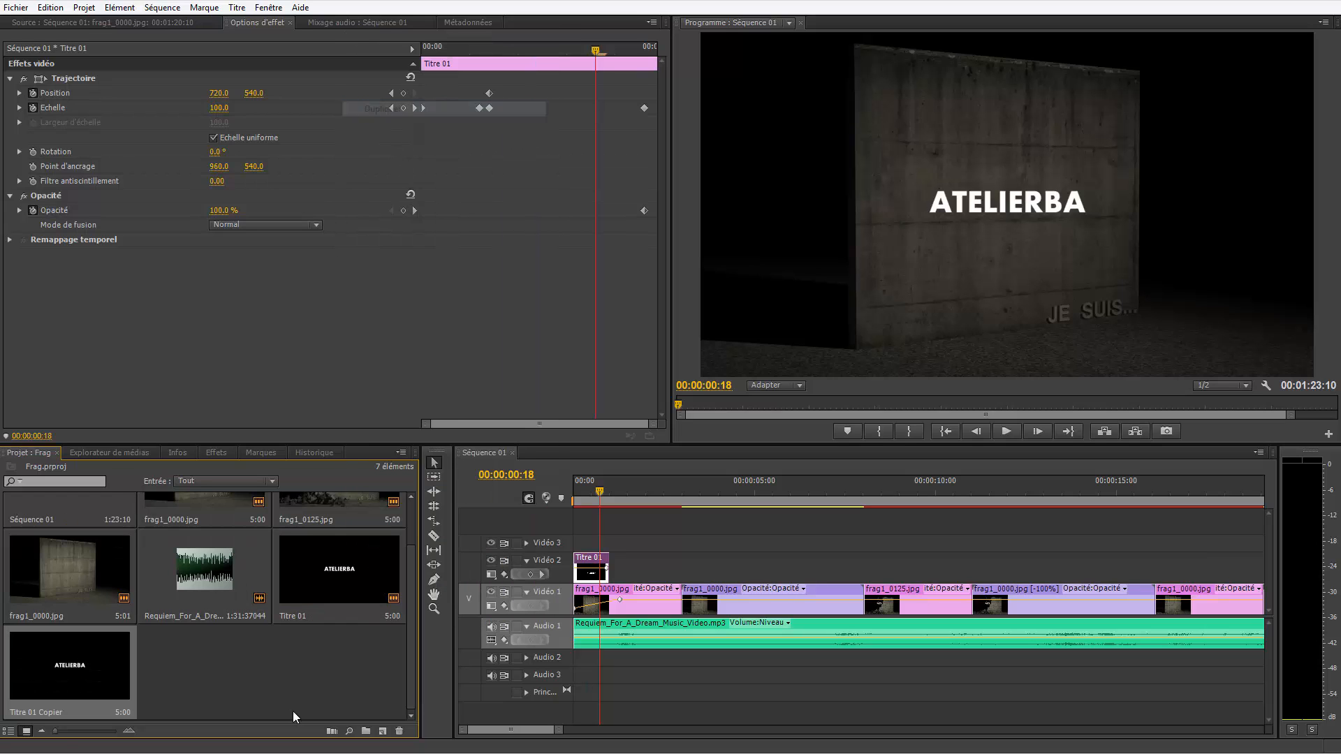
Step: Change the text of Titre 01 Copier to PRÉSENTE and center it in the frame
double_click(58, 669)
double_click(299, 200)
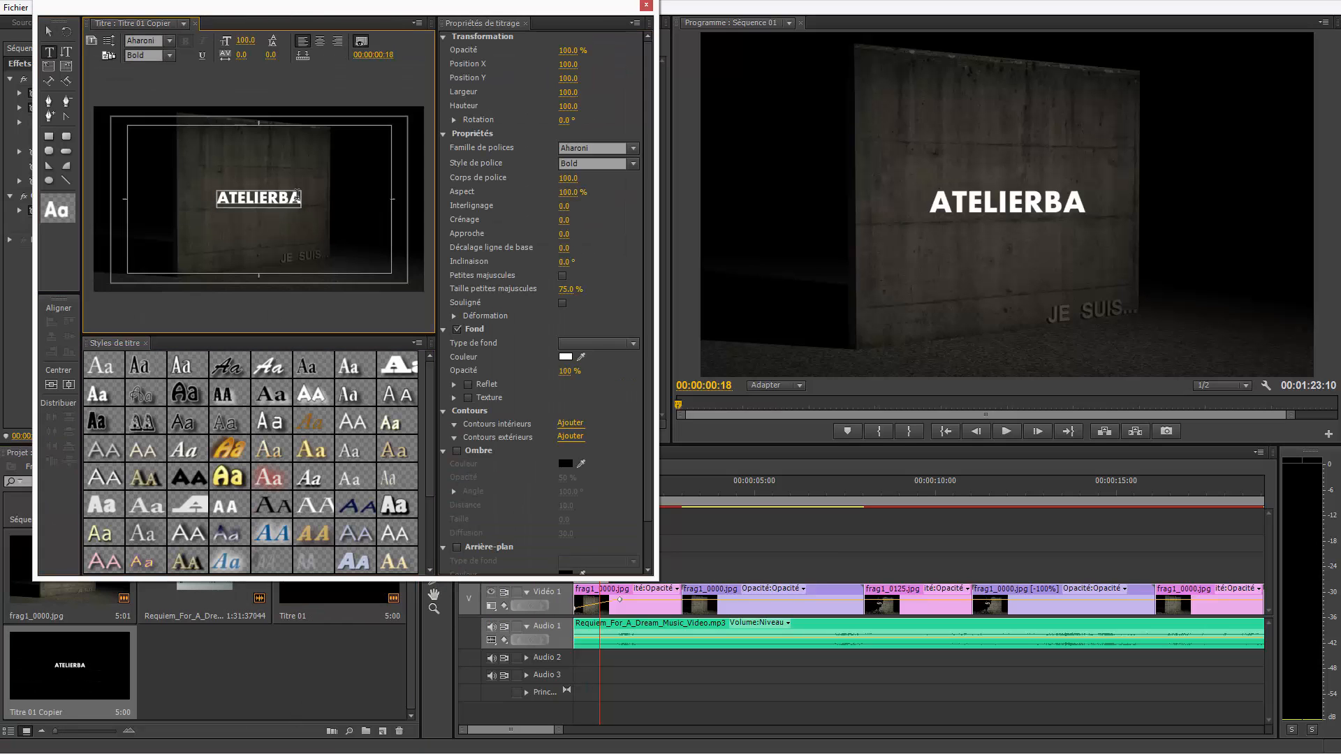
key(ctrl+a)
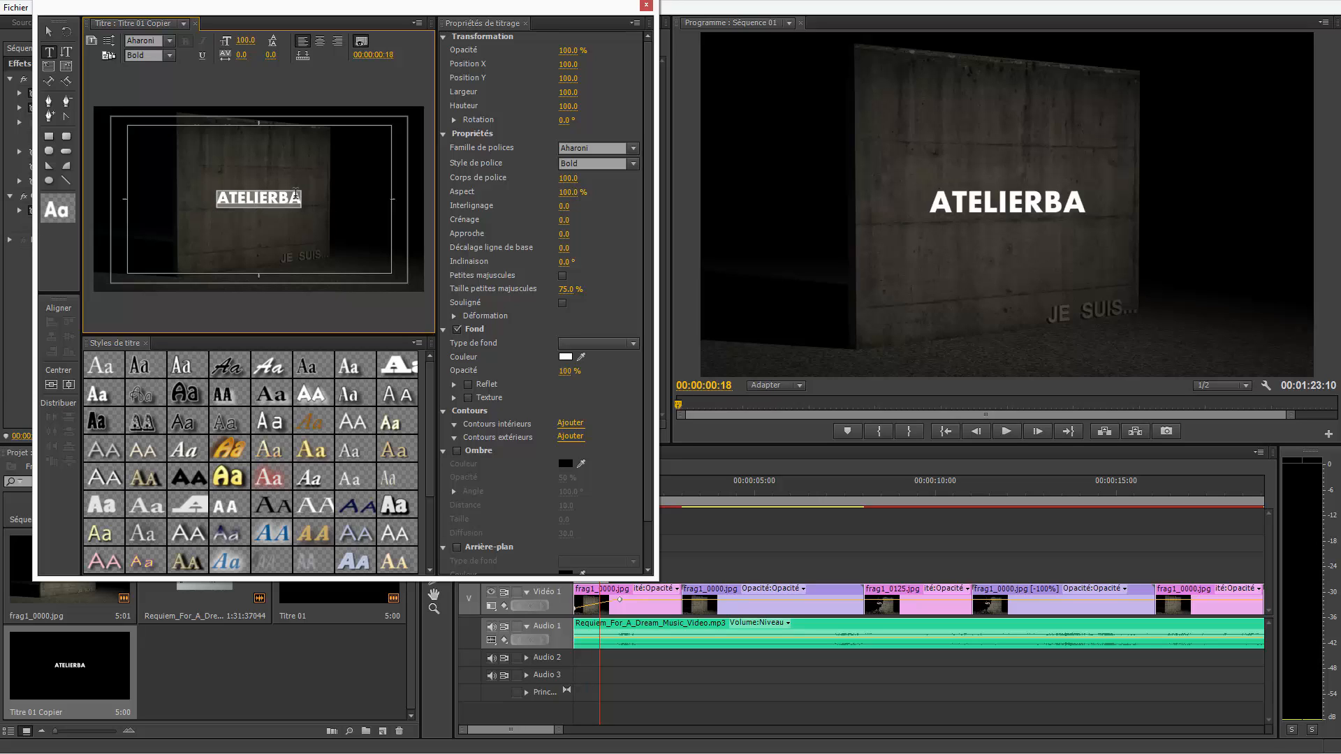
text(PR)
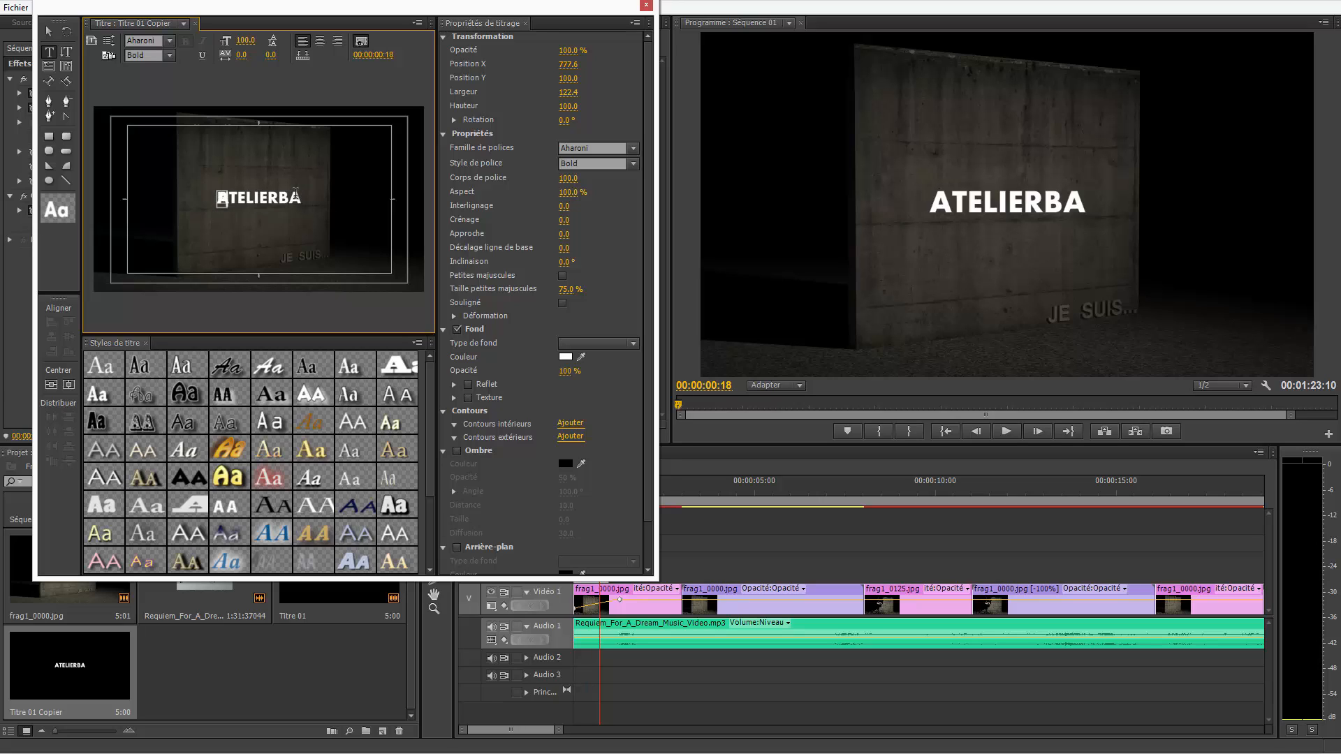
text(E)
text(SENTE)
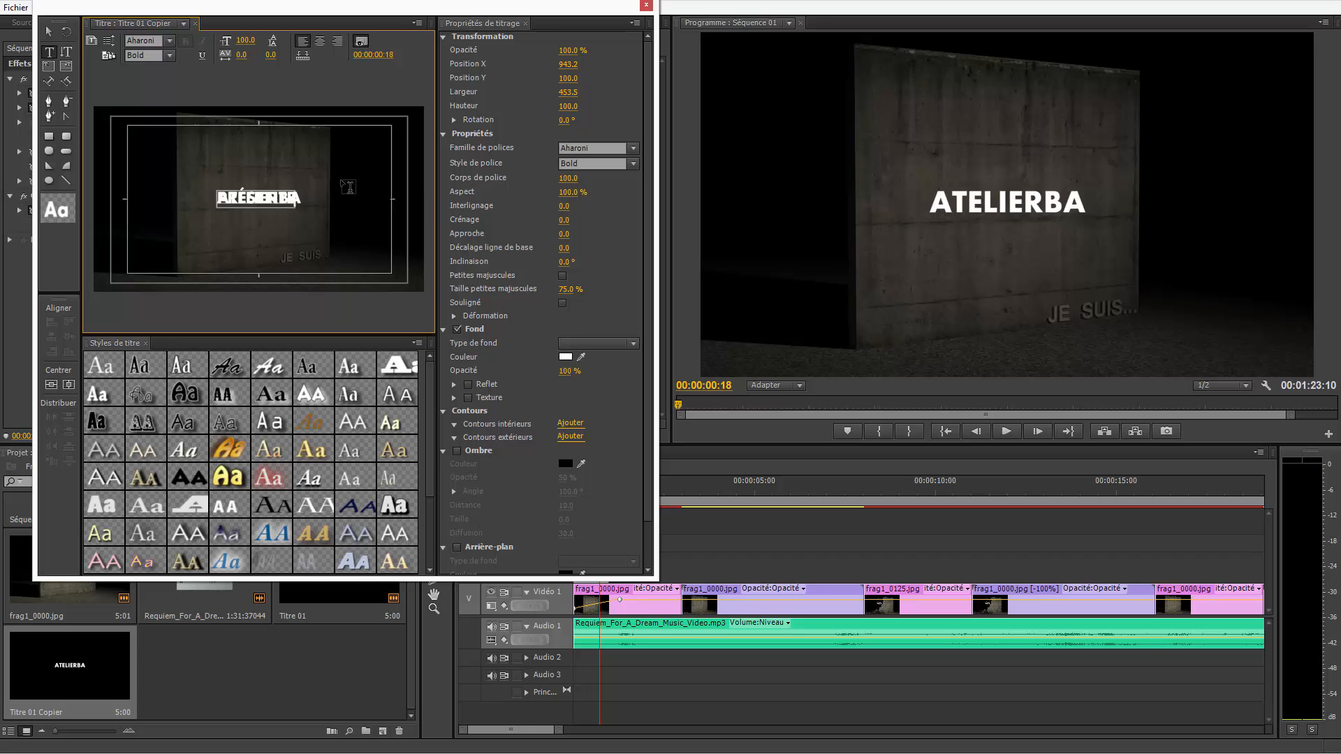
click(57, 385)
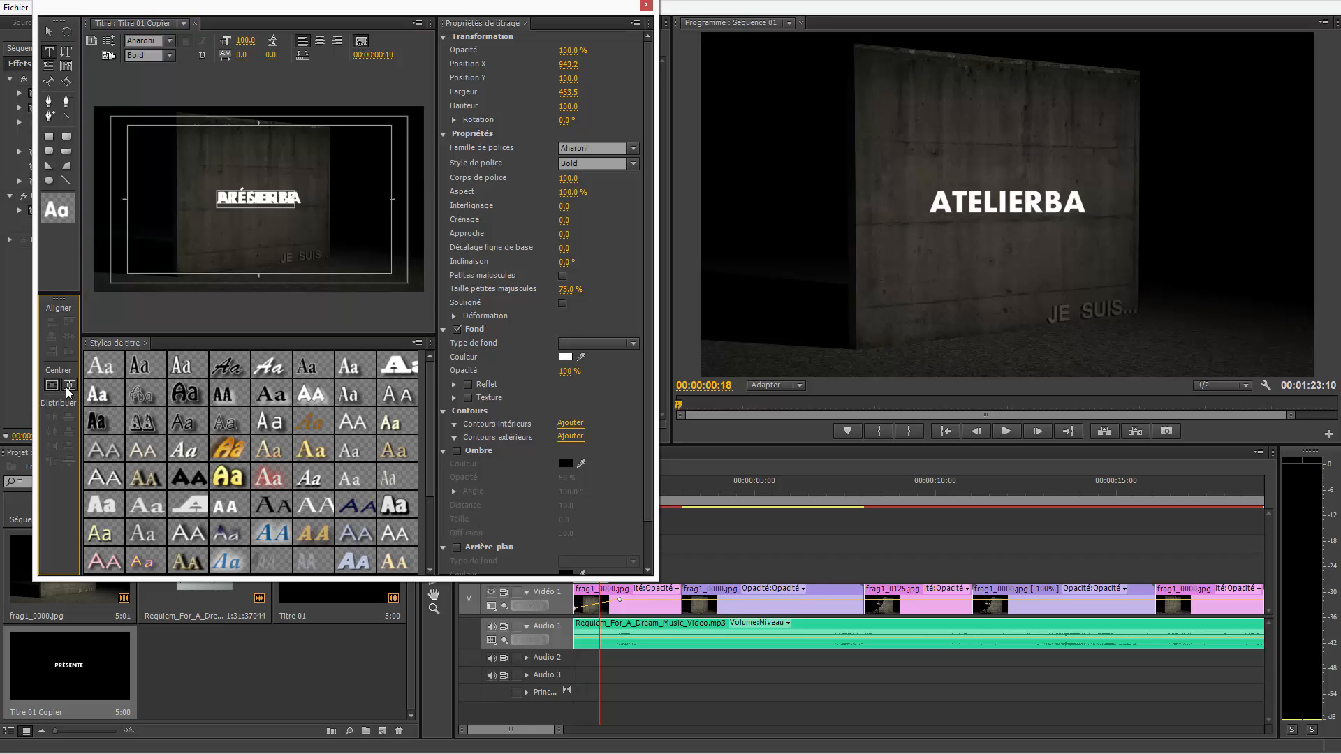
click(57, 386)
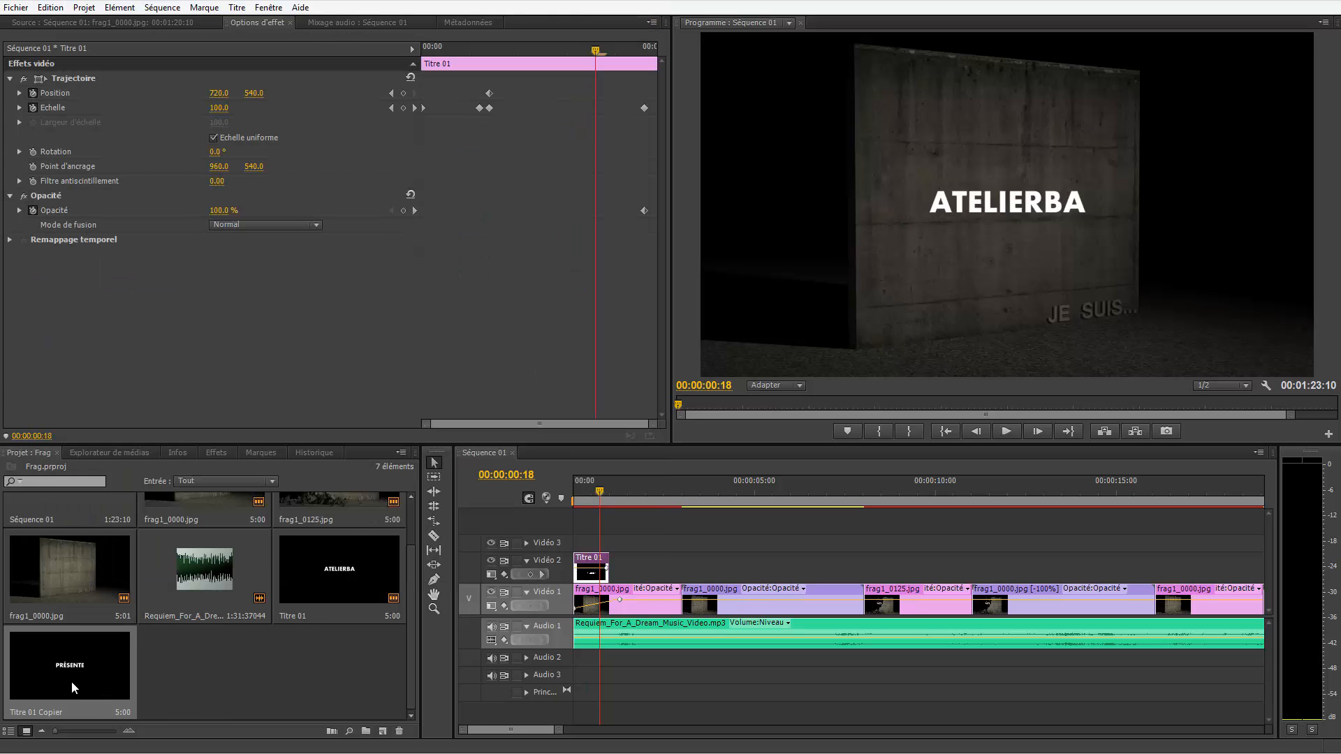
Step: Place Titre 01 Copier directly after Titre 01 on Vidéo 2, trimmed to about one second, and select the Titre 01 clip
drag(68, 675, 586, 550)
drag(752, 545, 627, 566)
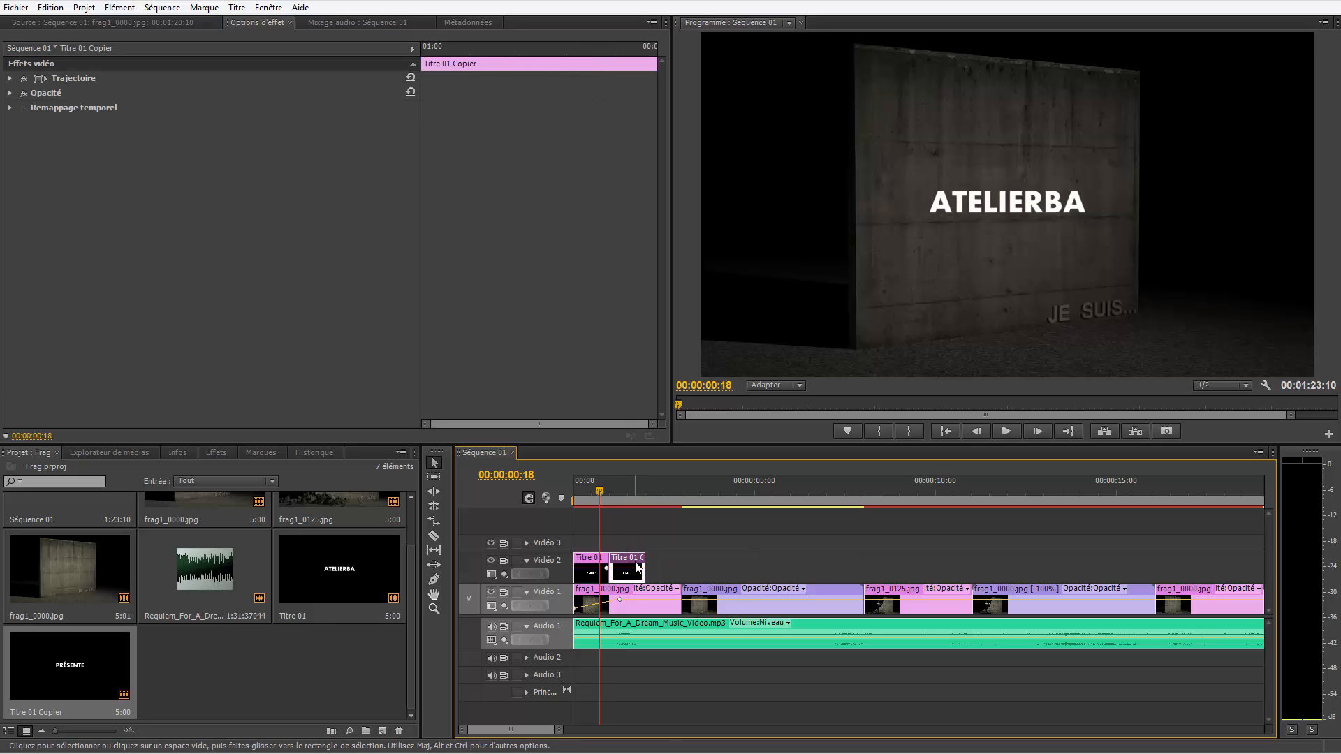
click(590, 567)
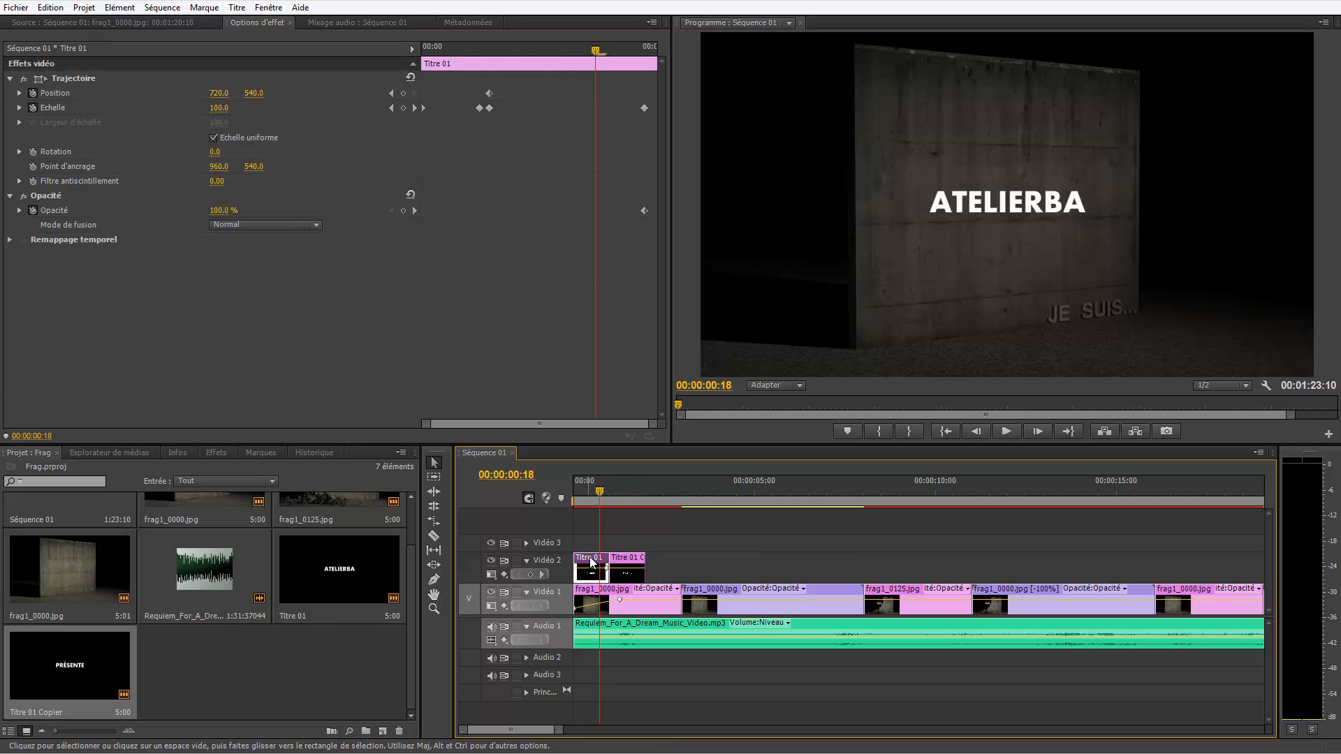
Step: Try to transfer all effect settings of the Titre 01 clip to the Titre 01 Copier clip
right_click(231, 296)
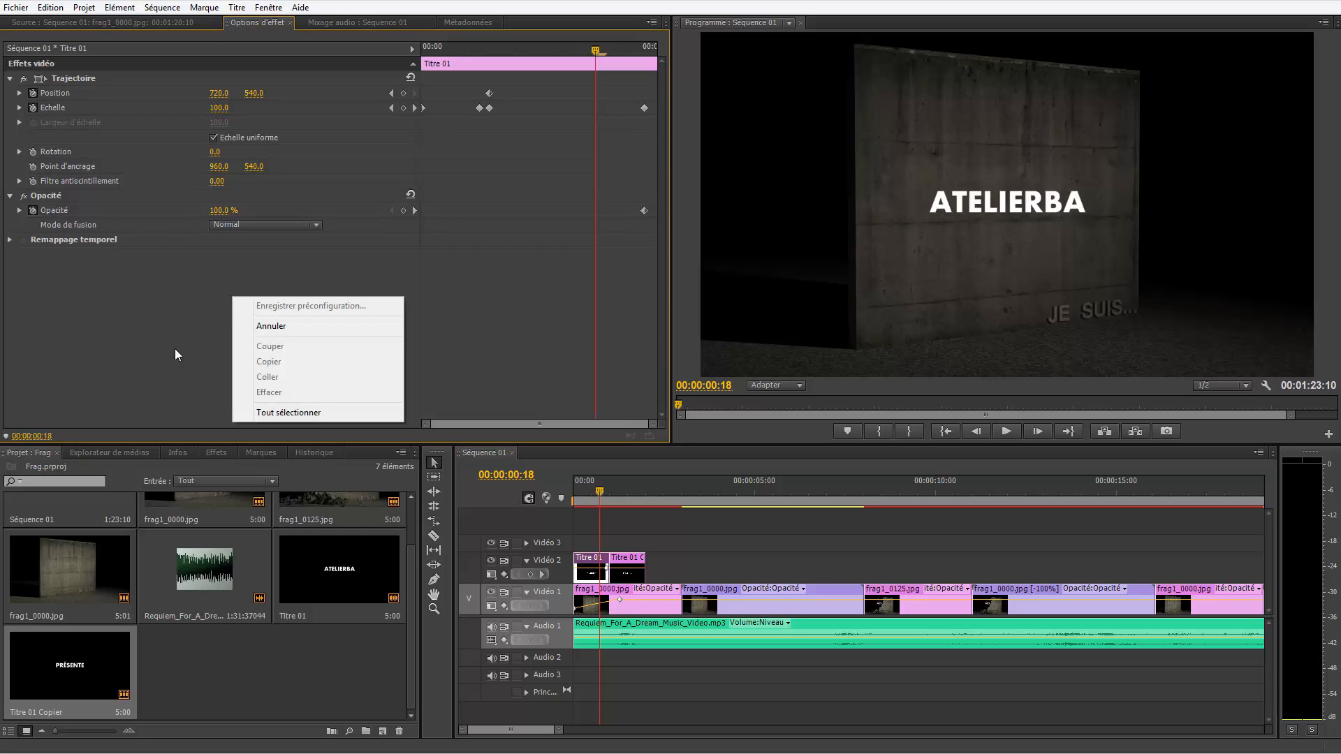
click(288, 412)
click(624, 569)
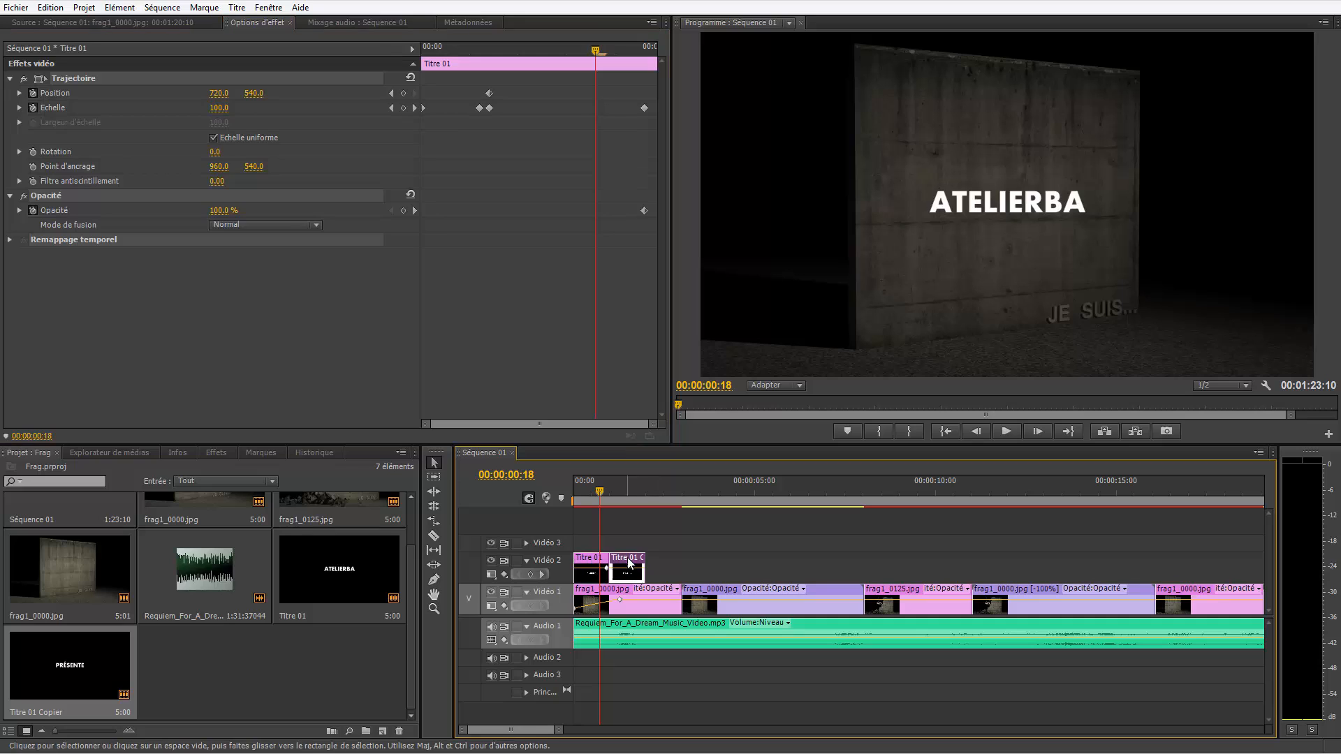
right_click(209, 368)
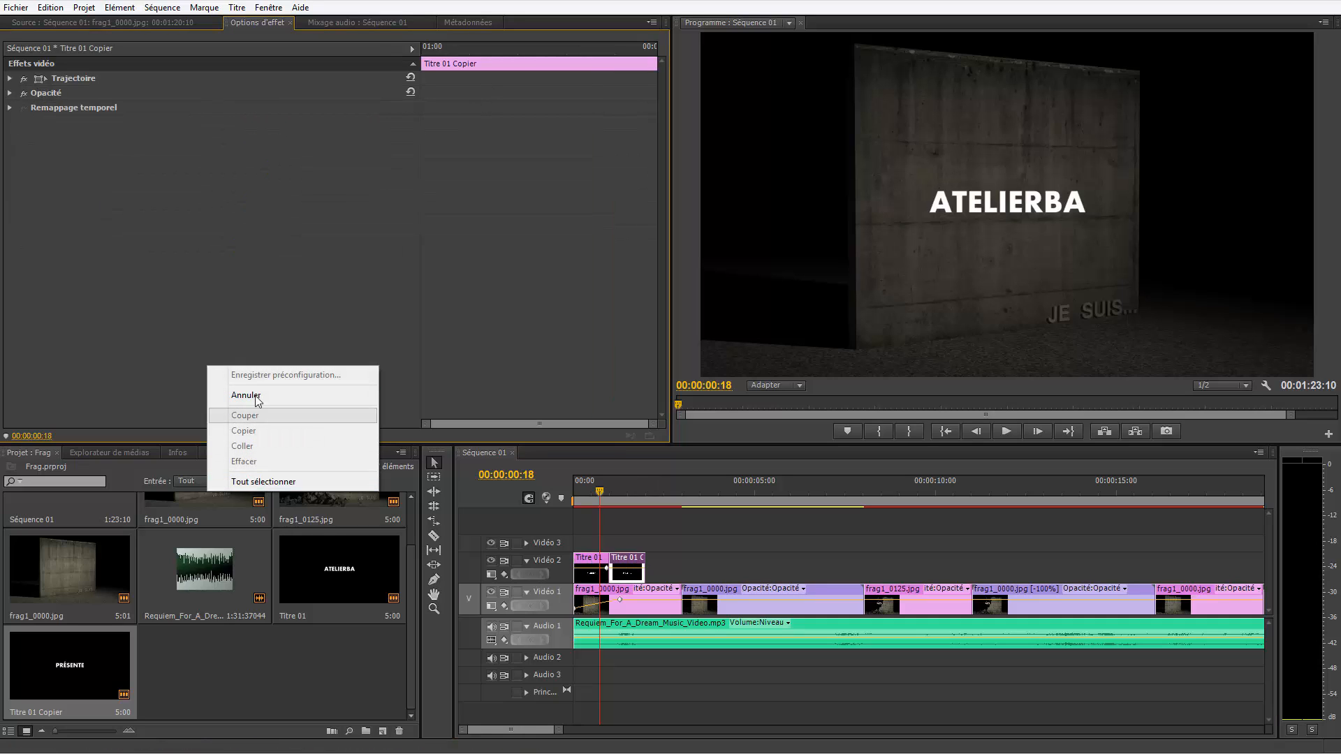
click(258, 399)
right_click(191, 294)
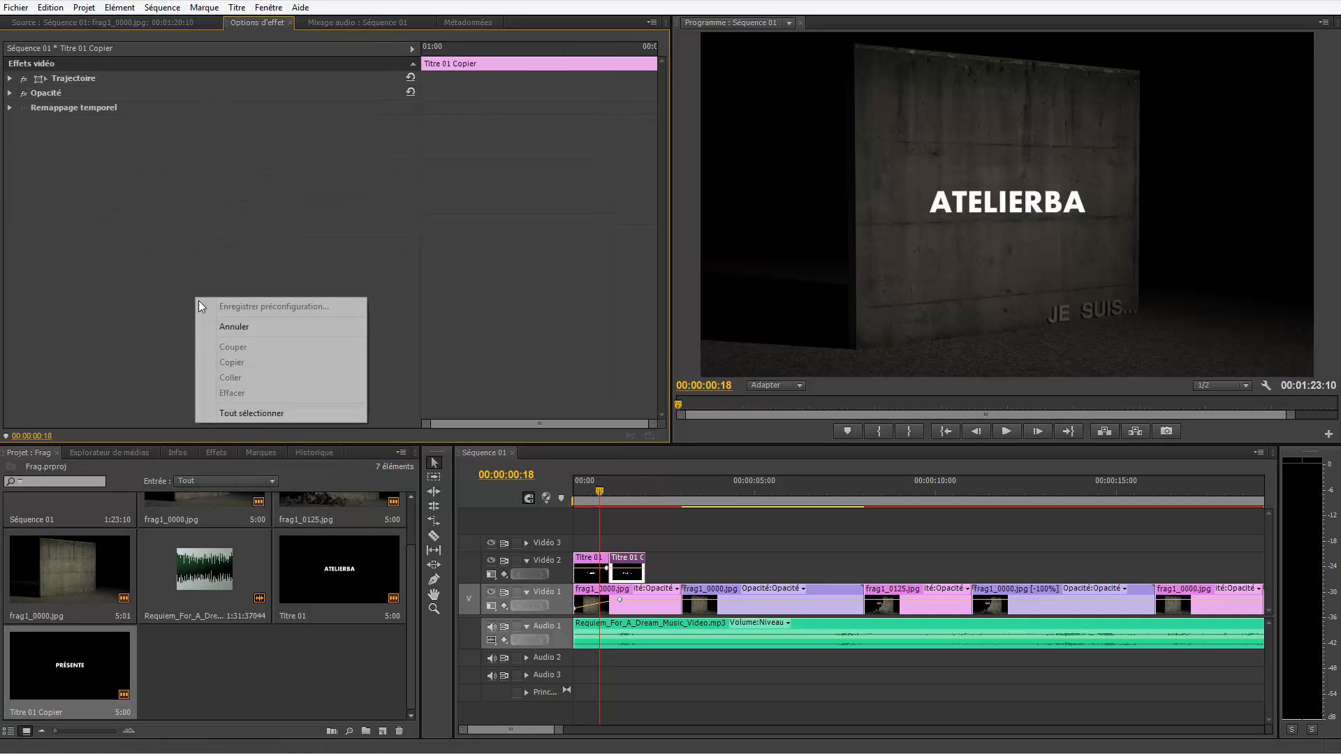
click(253, 414)
right_click(233, 357)
click(269, 422)
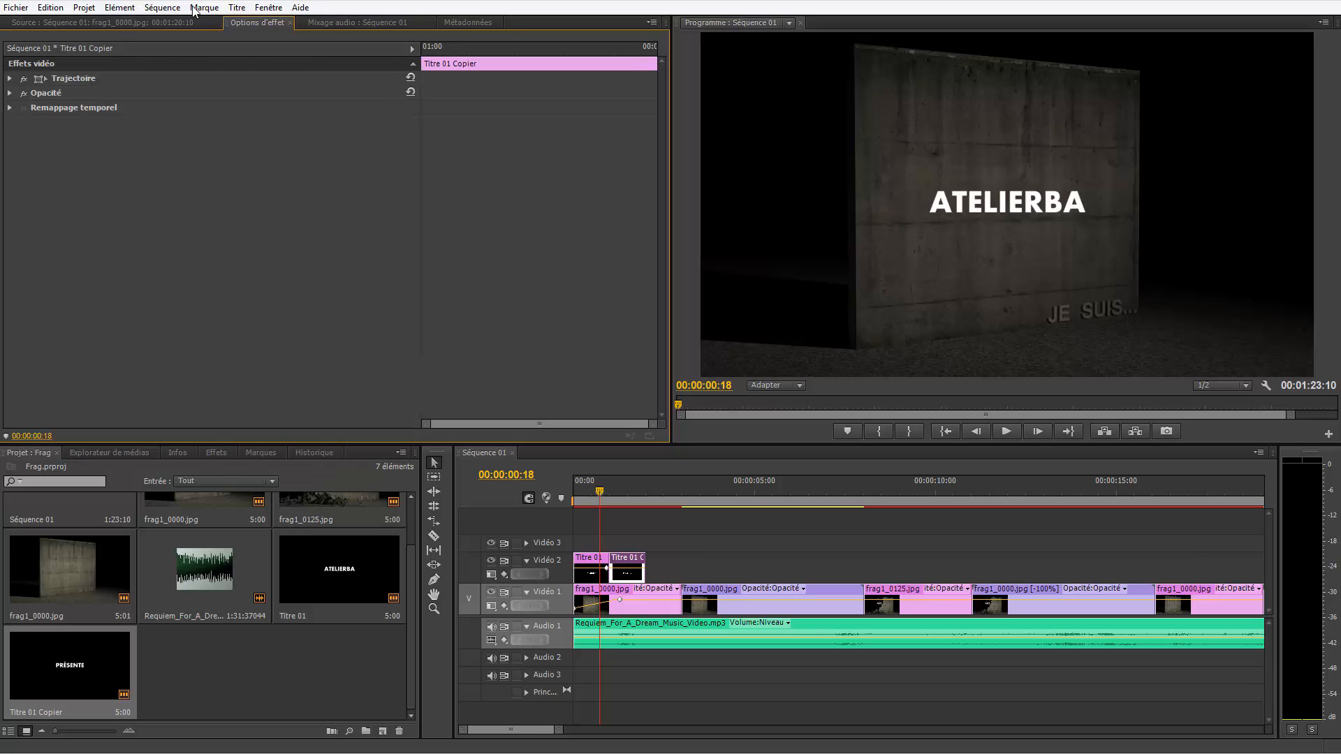
Step: Copy all position, scale and opacity keyframes of the Titre 01 clip and paste them onto the Titre 01 Copier clip
click(589, 559)
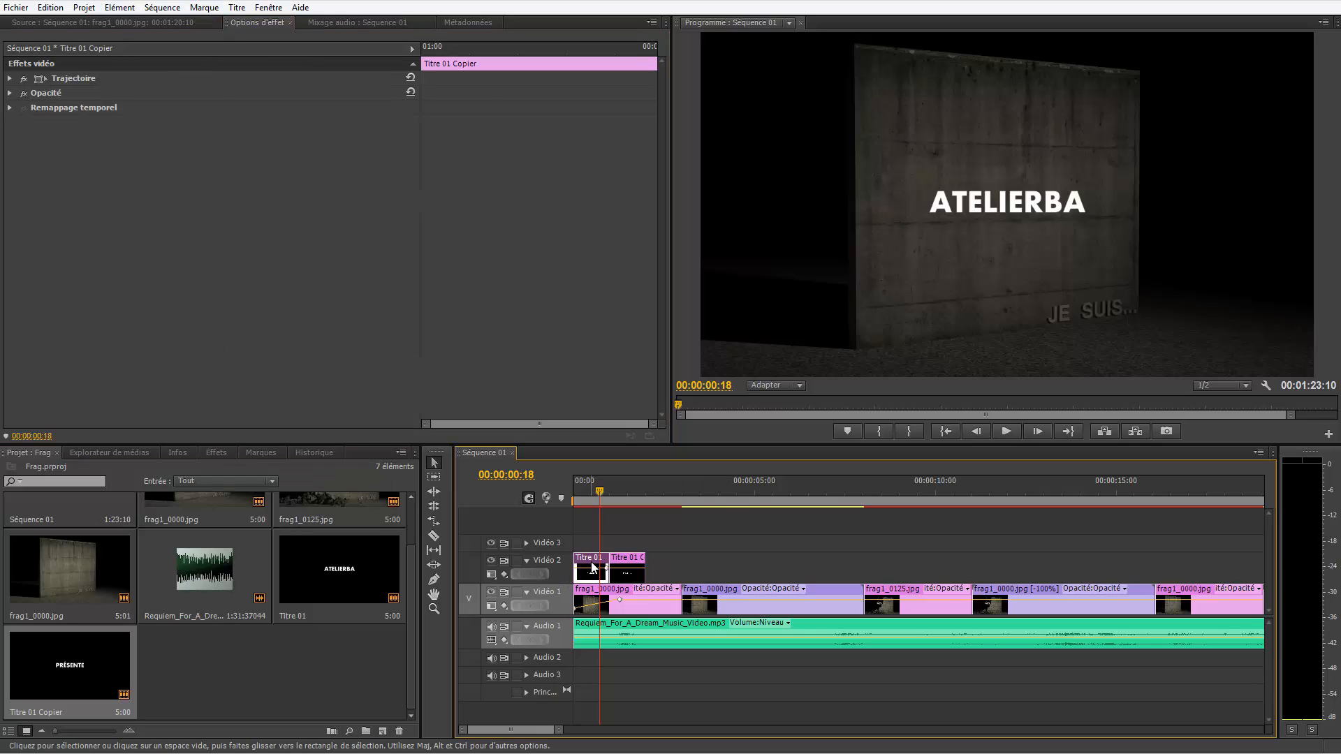
right_click(288, 330)
click(346, 447)
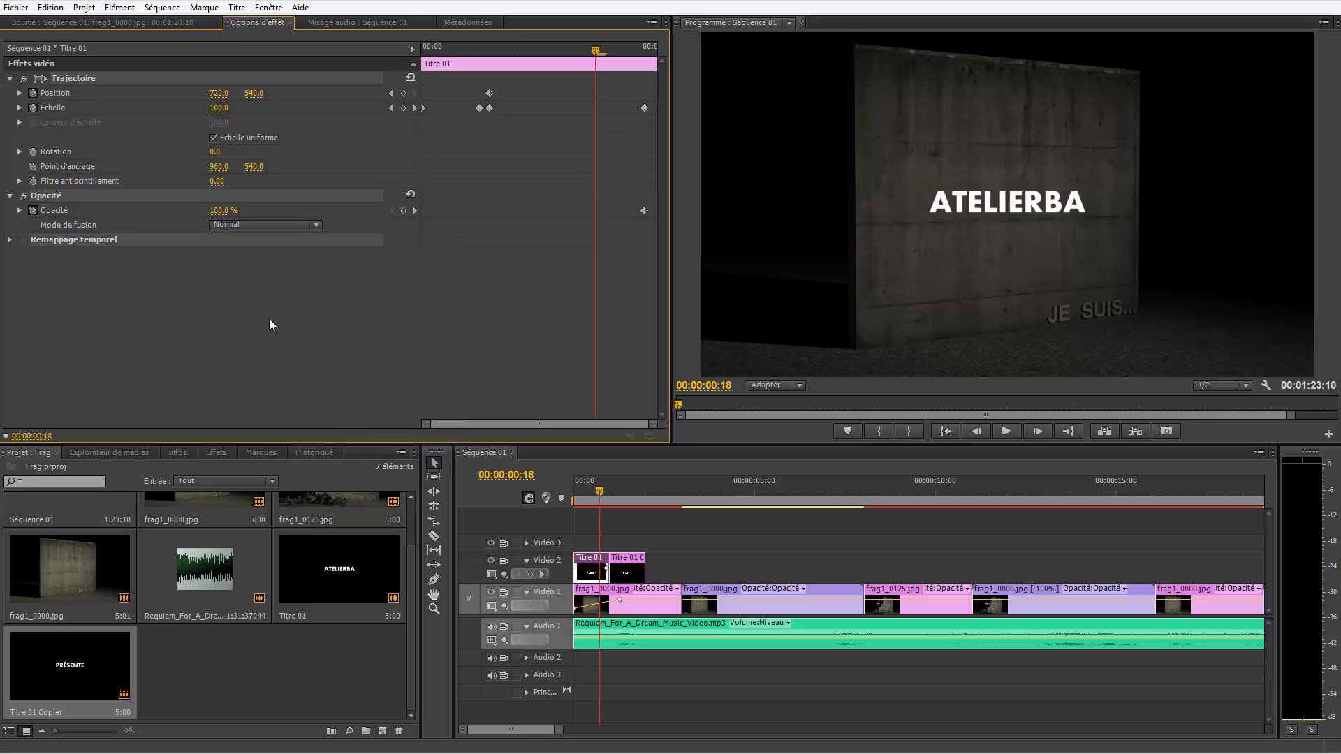
right_click(270, 321)
click(315, 383)
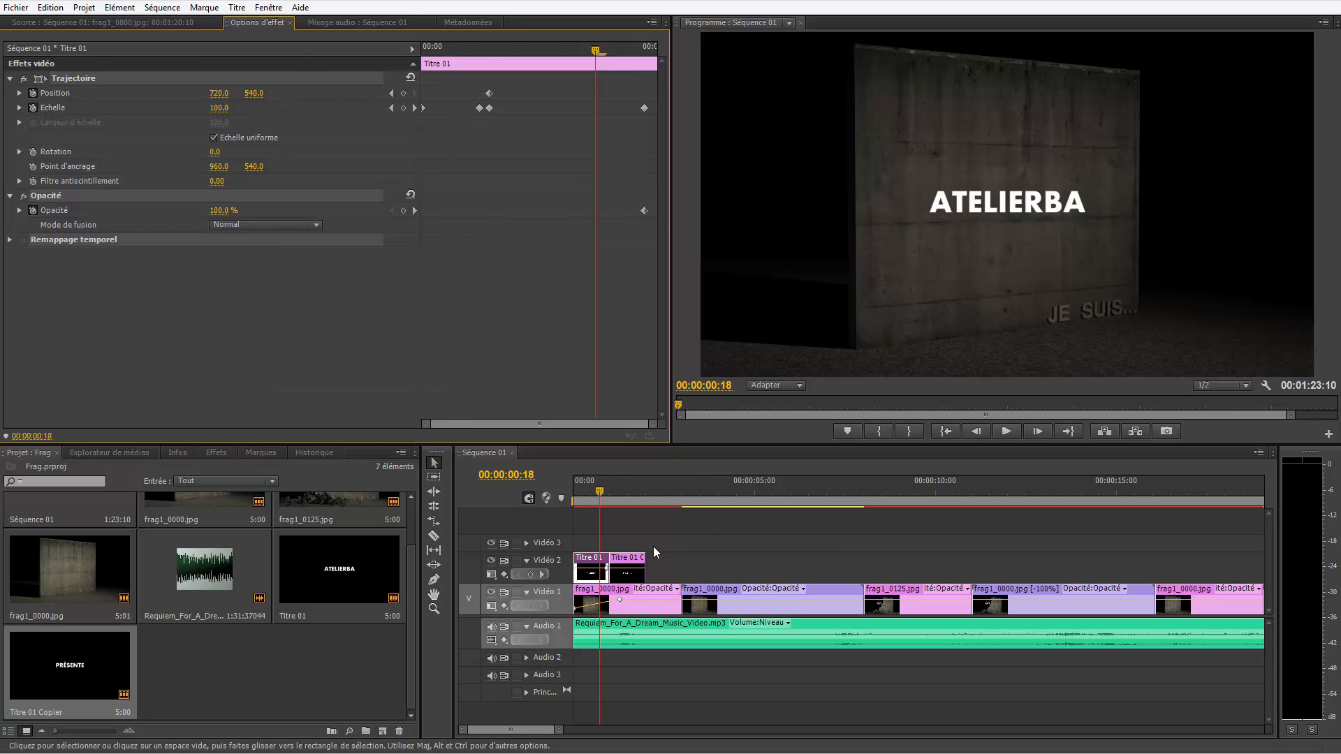
click(626, 568)
right_click(190, 301)
click(264, 382)
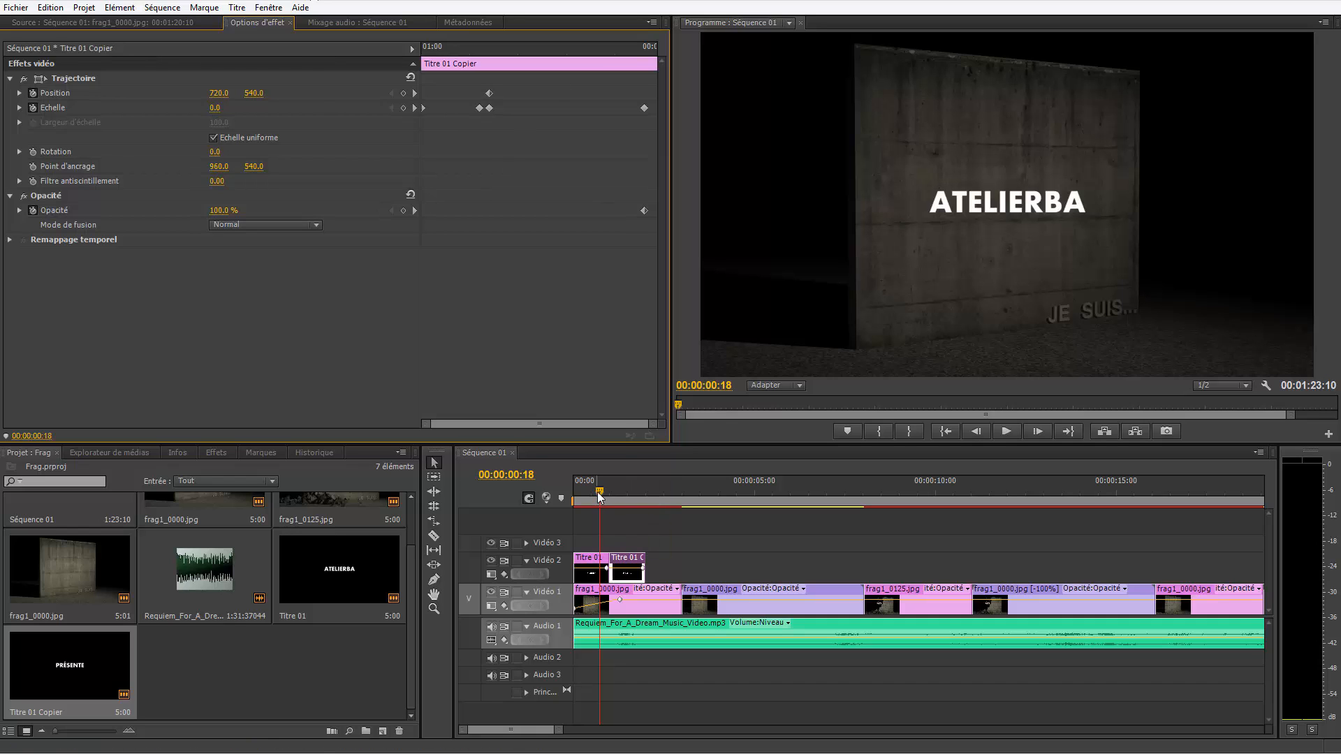
Step: Play the sequence from the beginning to check both animated titles
drag(600, 493, 554, 498)
key(space)
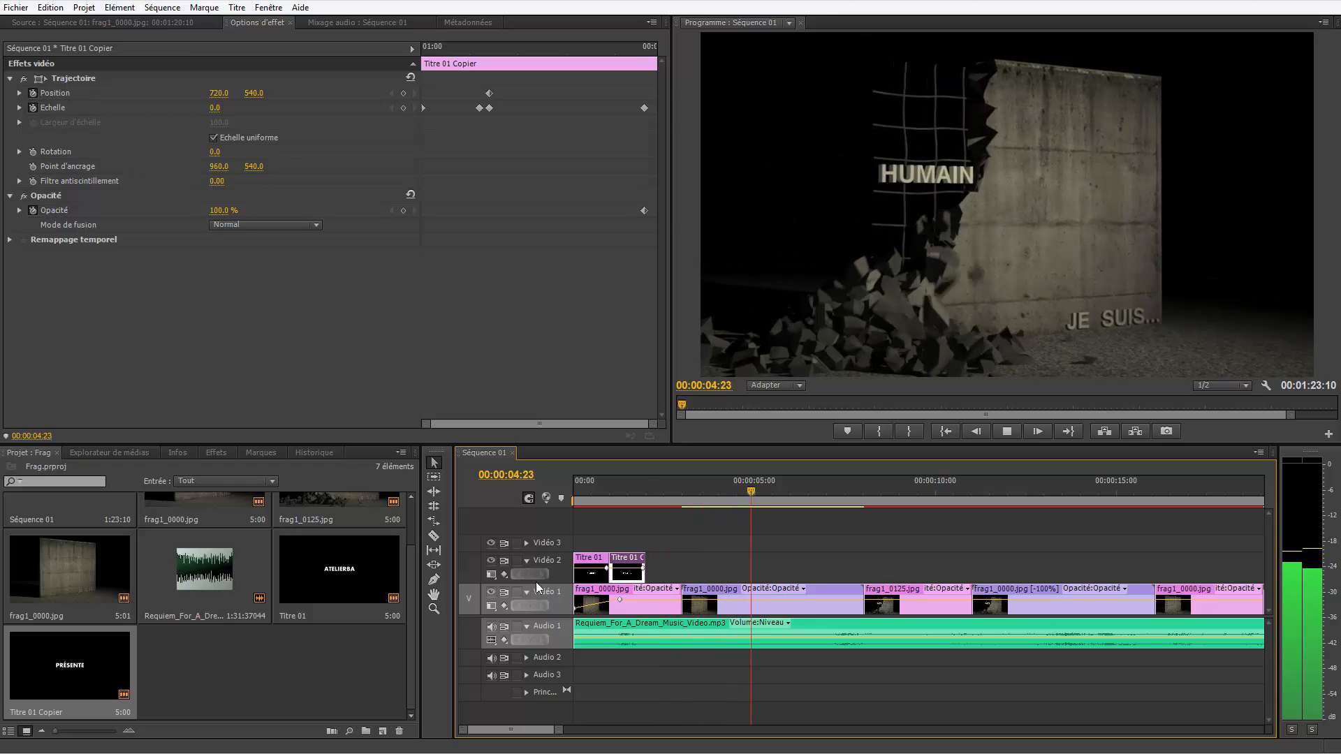
key(space)
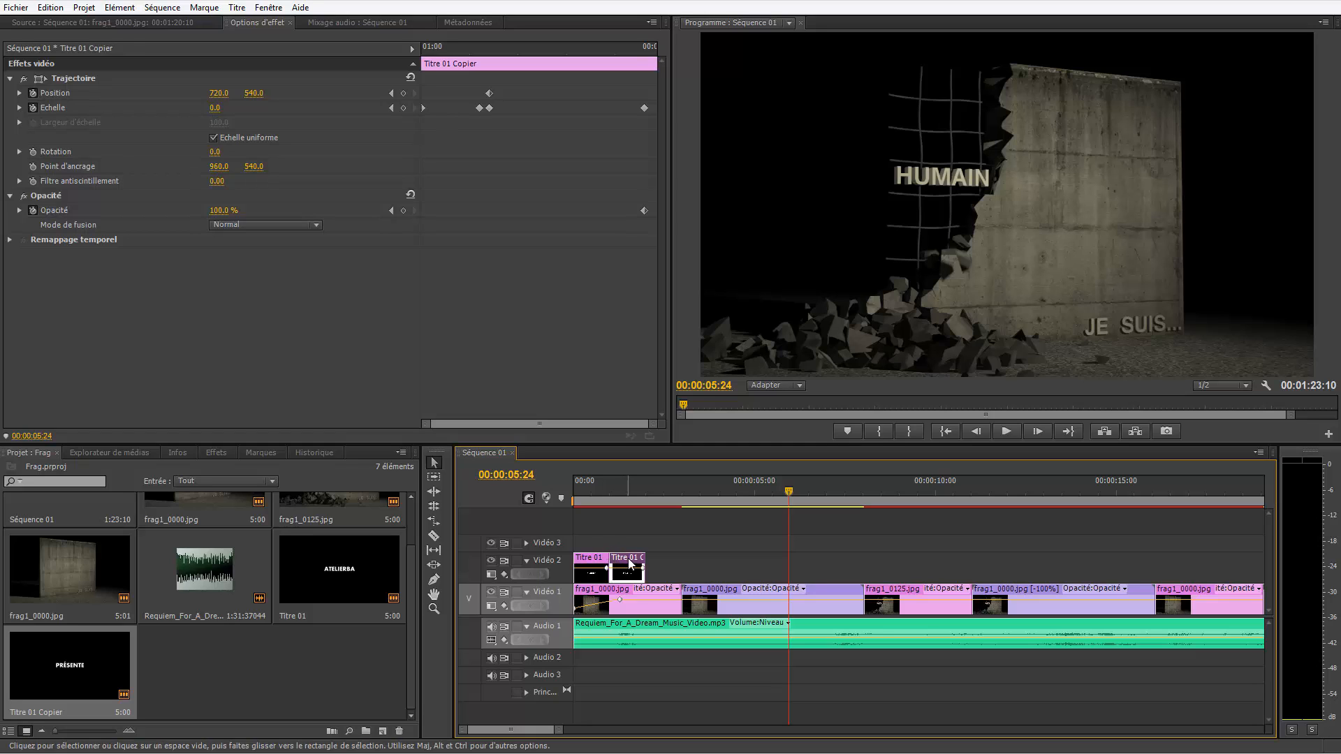
Step: Set the duration of both title clips to two seconds and place Titre 01 Copier directly after Titre 01 on Vidéo 2
click(601, 568)
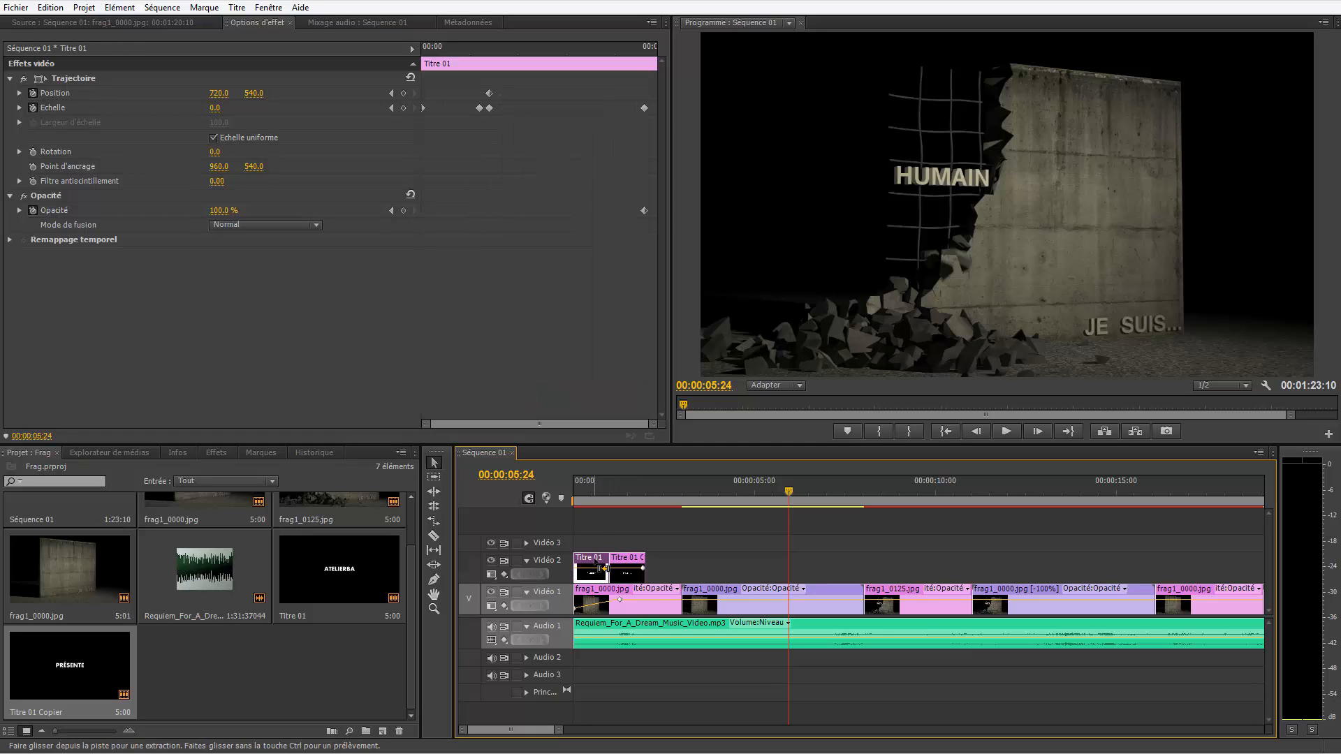
shift+click(628, 566)
right_click(627, 565)
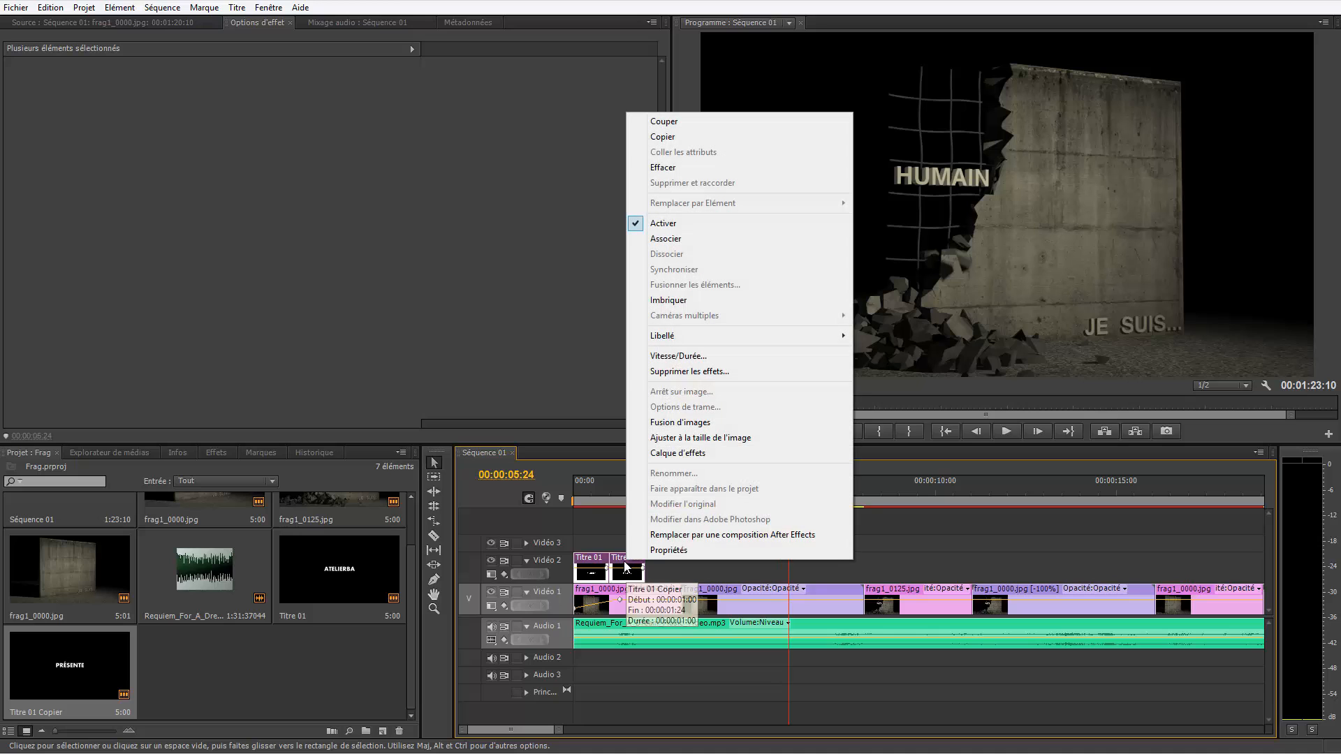
click(696, 357)
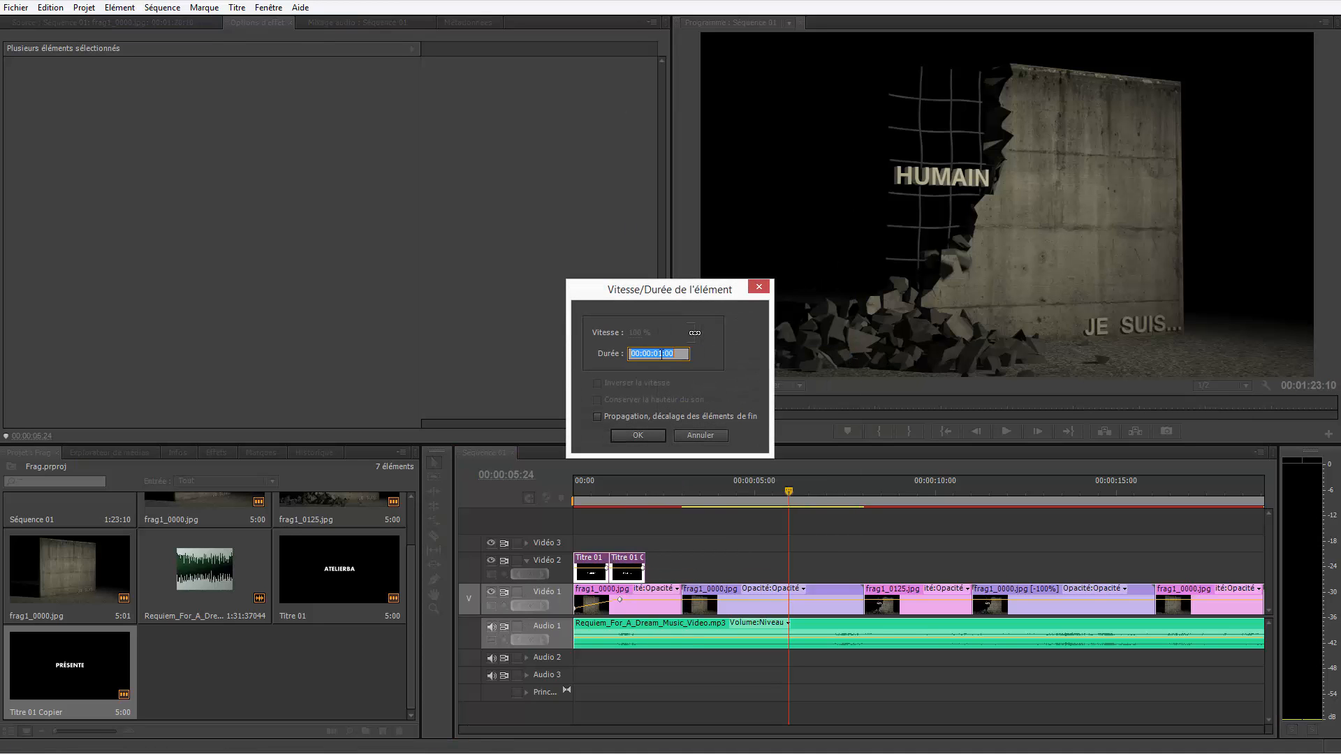
click(661, 354)
text(2)
key(Return)
drag(632, 563, 681, 563)
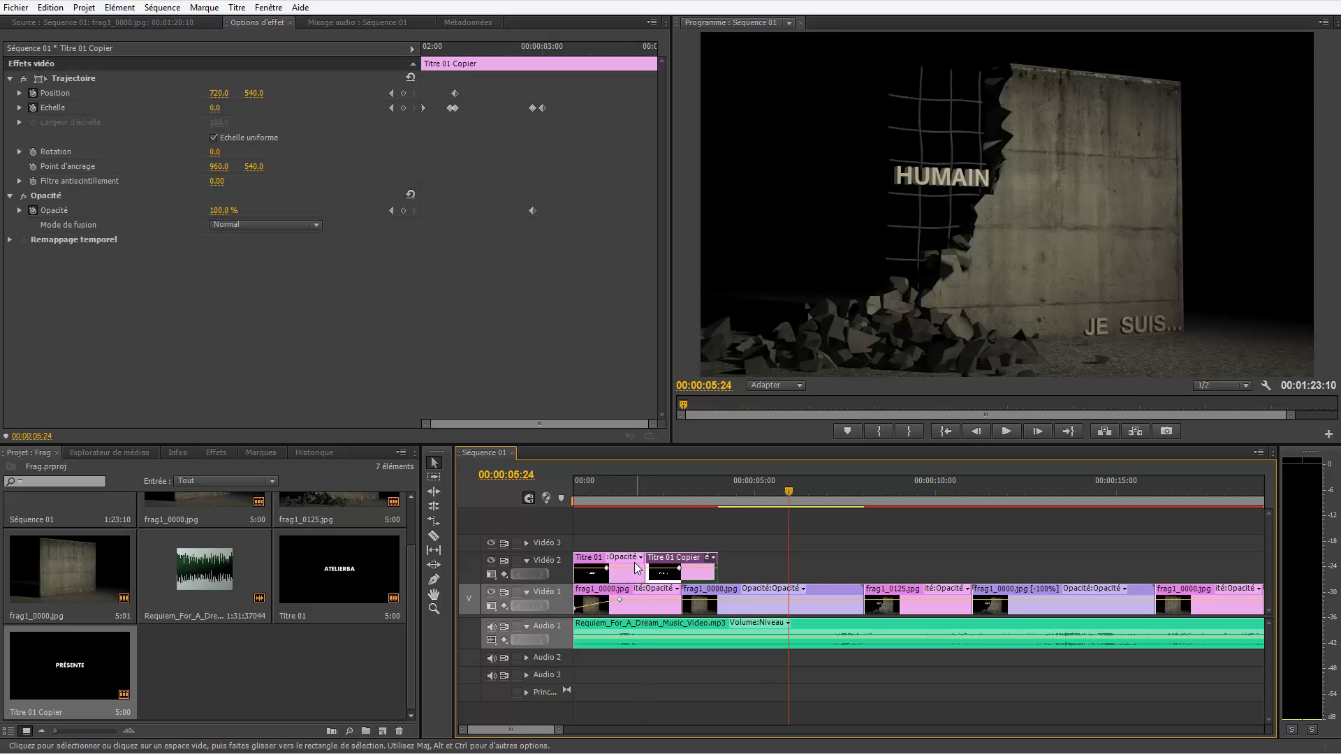
click(639, 557)
Step: Move the closing scale and opacity keyframes of Titre 01 Copier and Titre 01 close to the end of each clip
drag(507, 90, 644, 213)
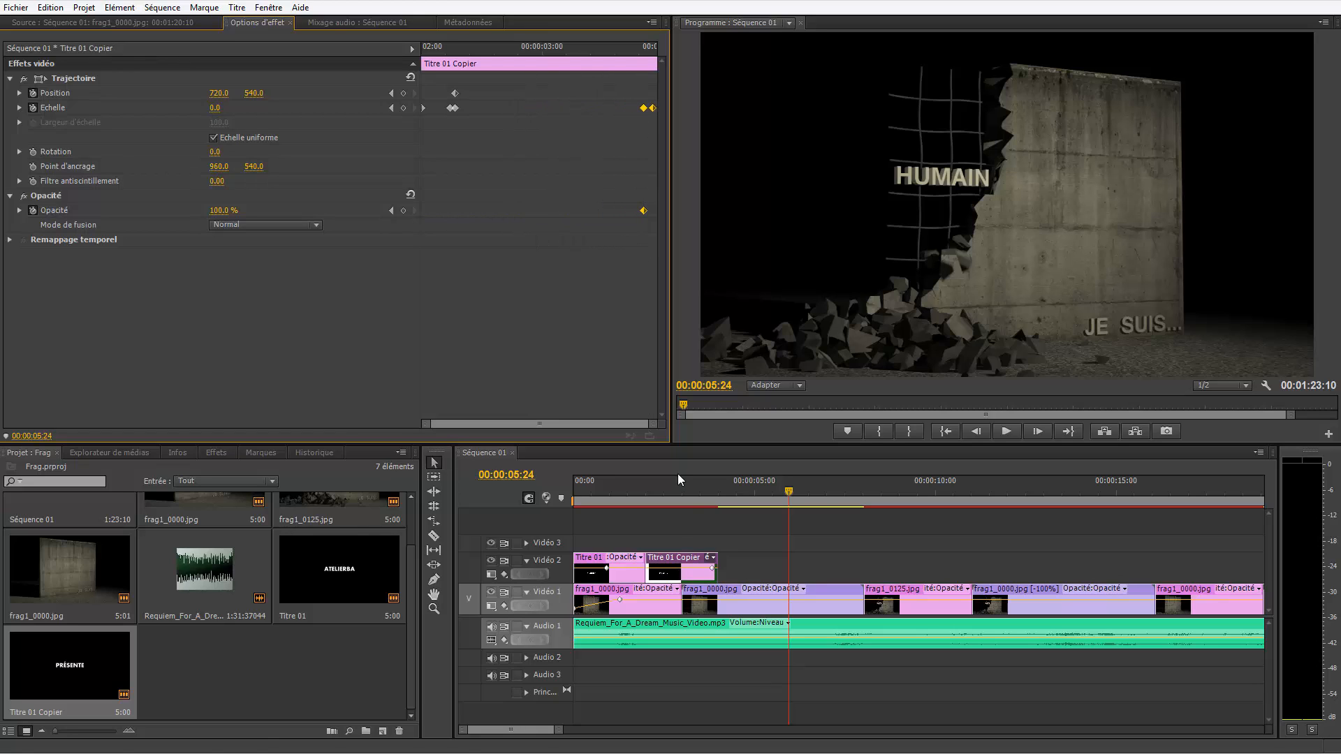
click(608, 558)
click(585, 559)
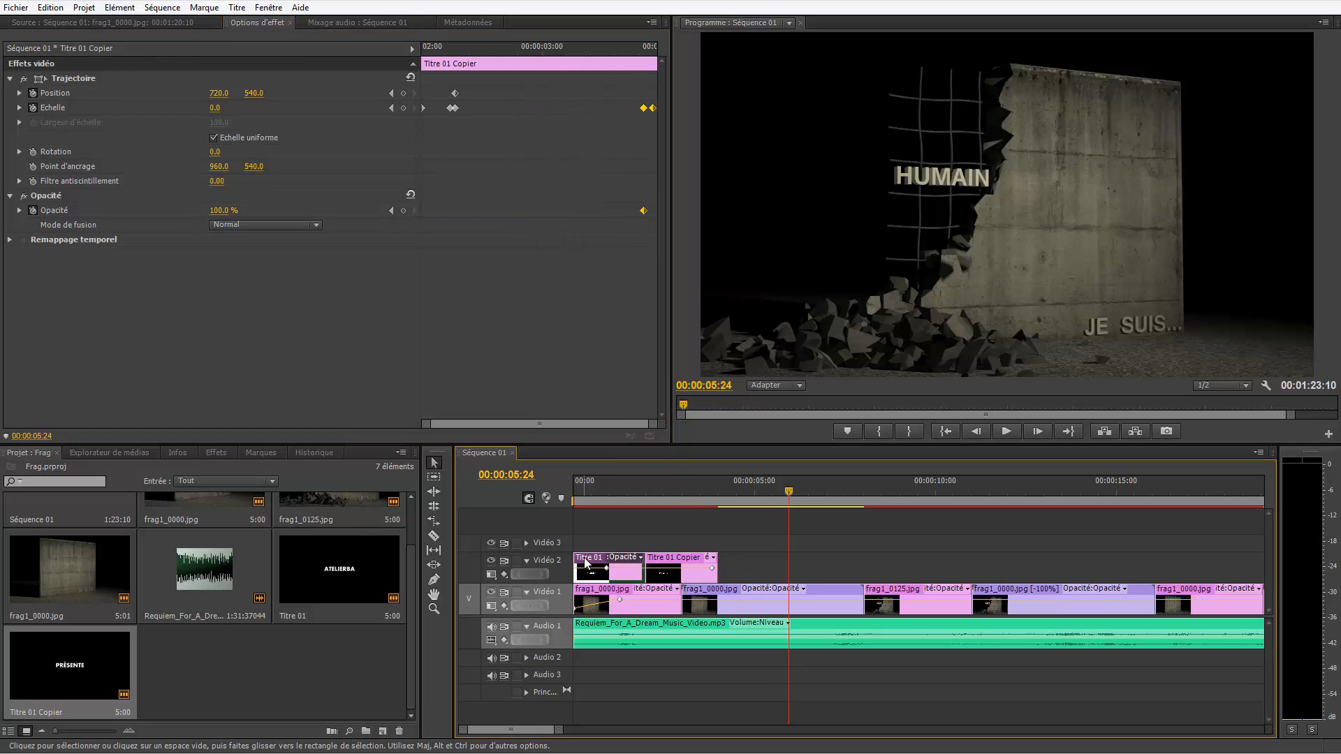
drag(501, 97, 640, 211)
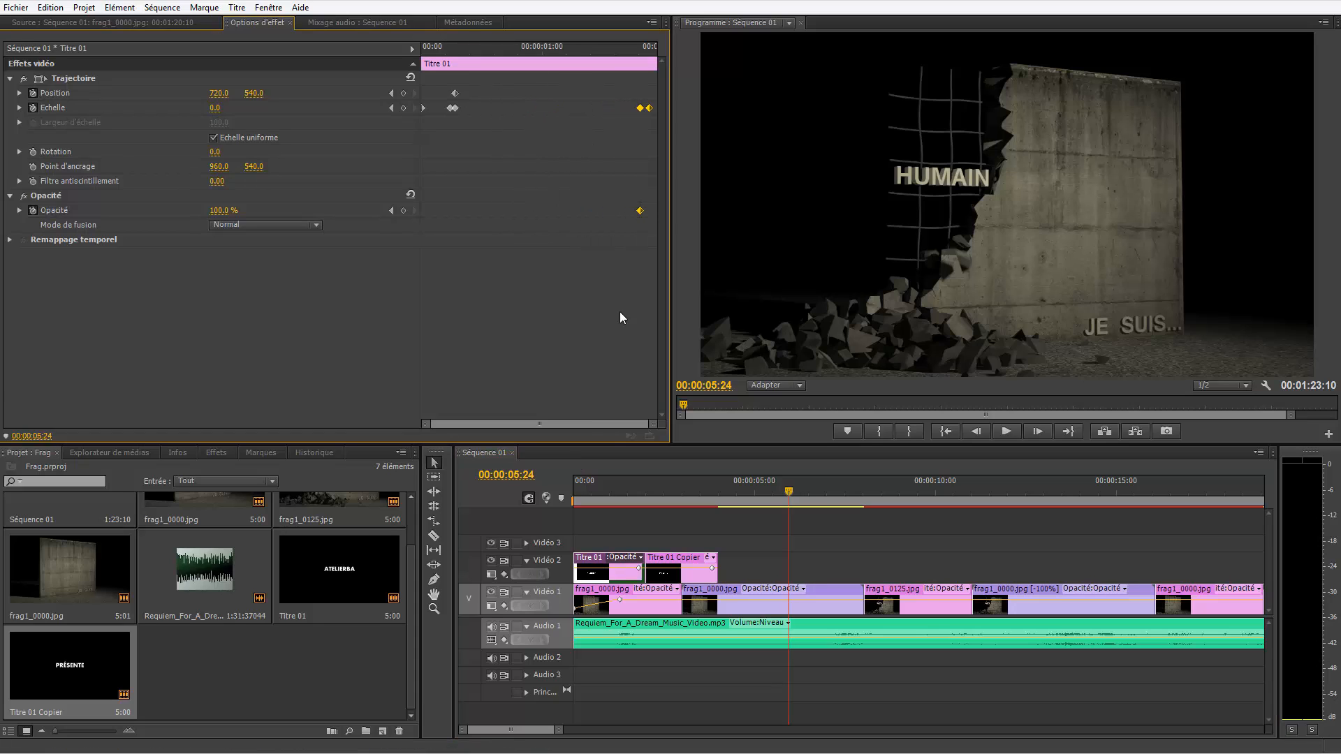
Step: Replay the lengthened titles from the start of the sequence and return the playhead to 00:00:00:20
click(598, 480)
key(space)
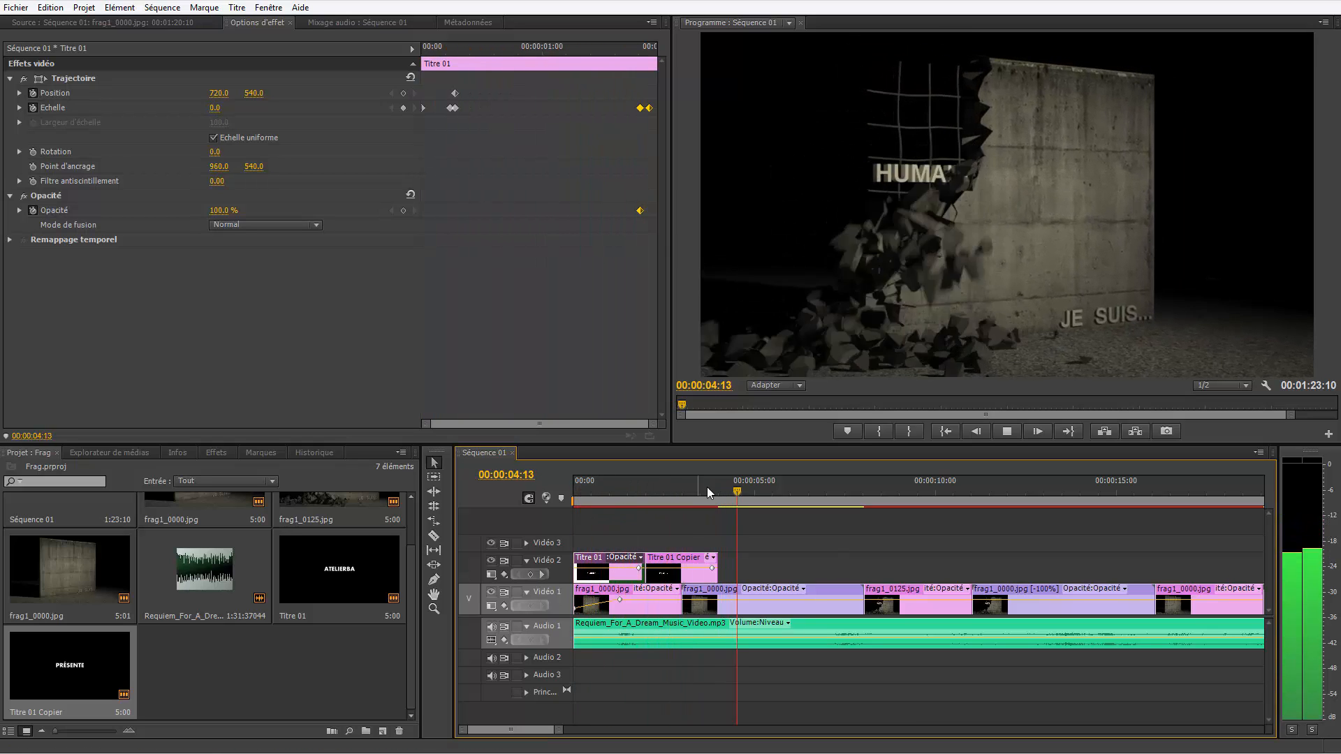
click(567, 480)
key(space)
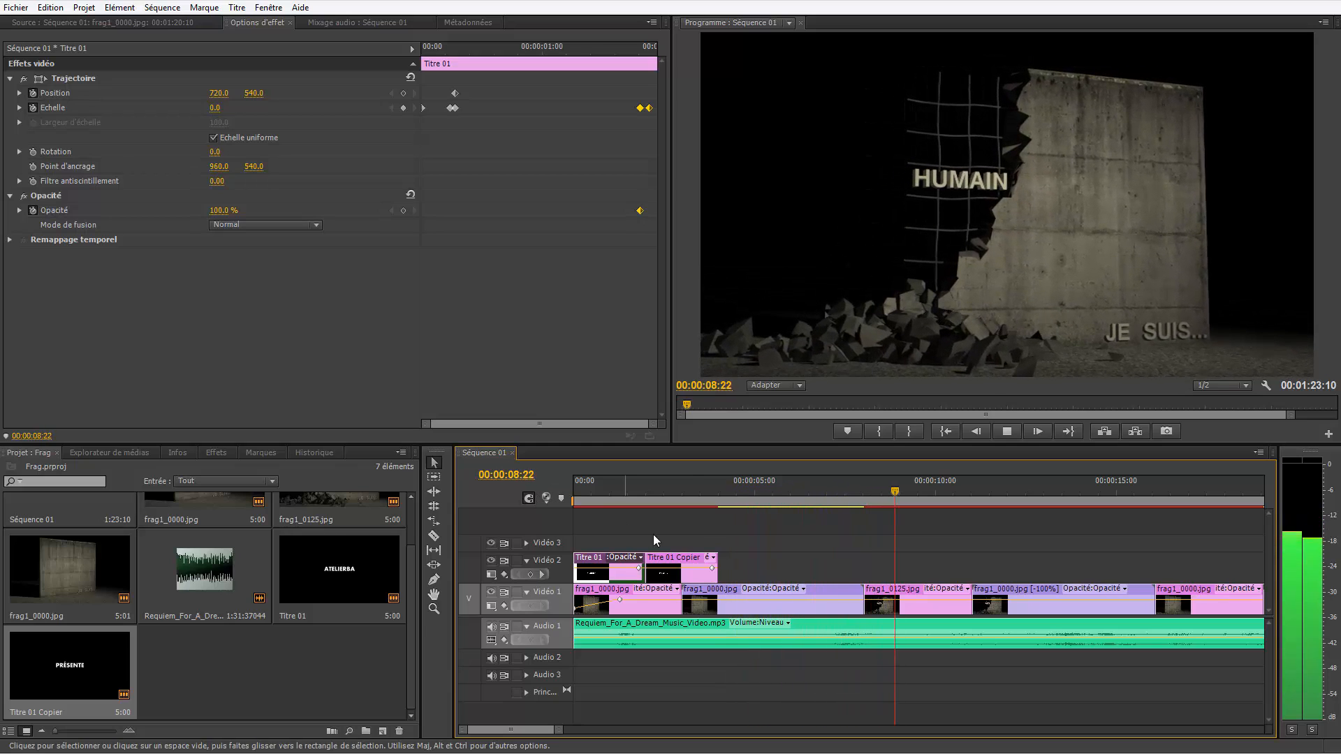
click(655, 497)
drag(644, 491, 602, 545)
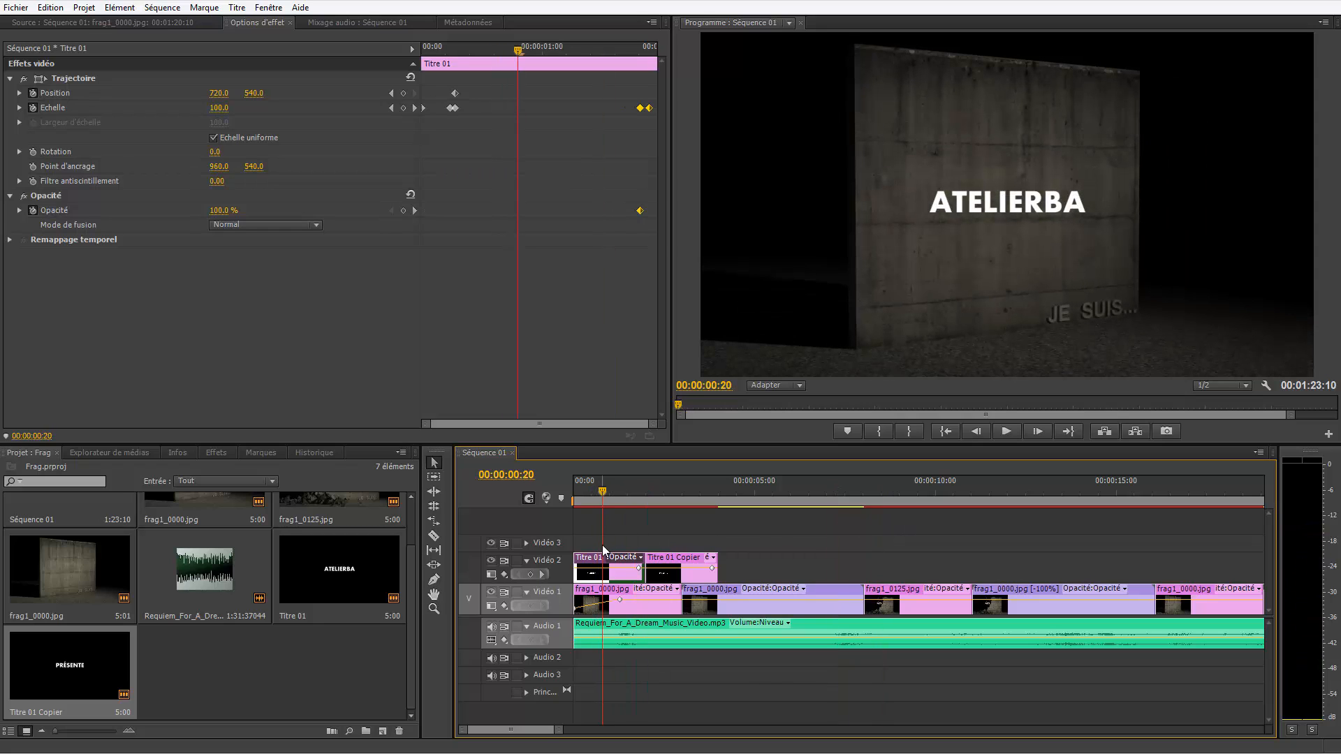
click(263, 698)
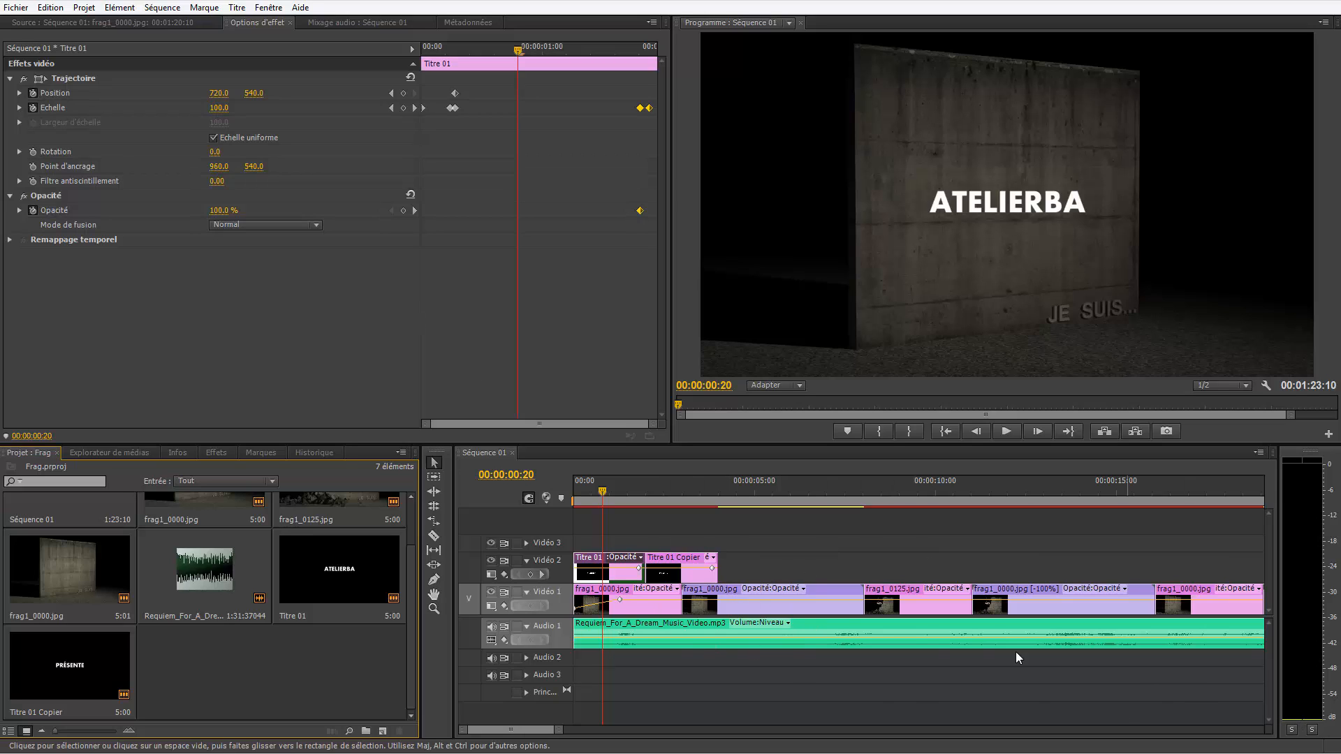
click(767, 564)
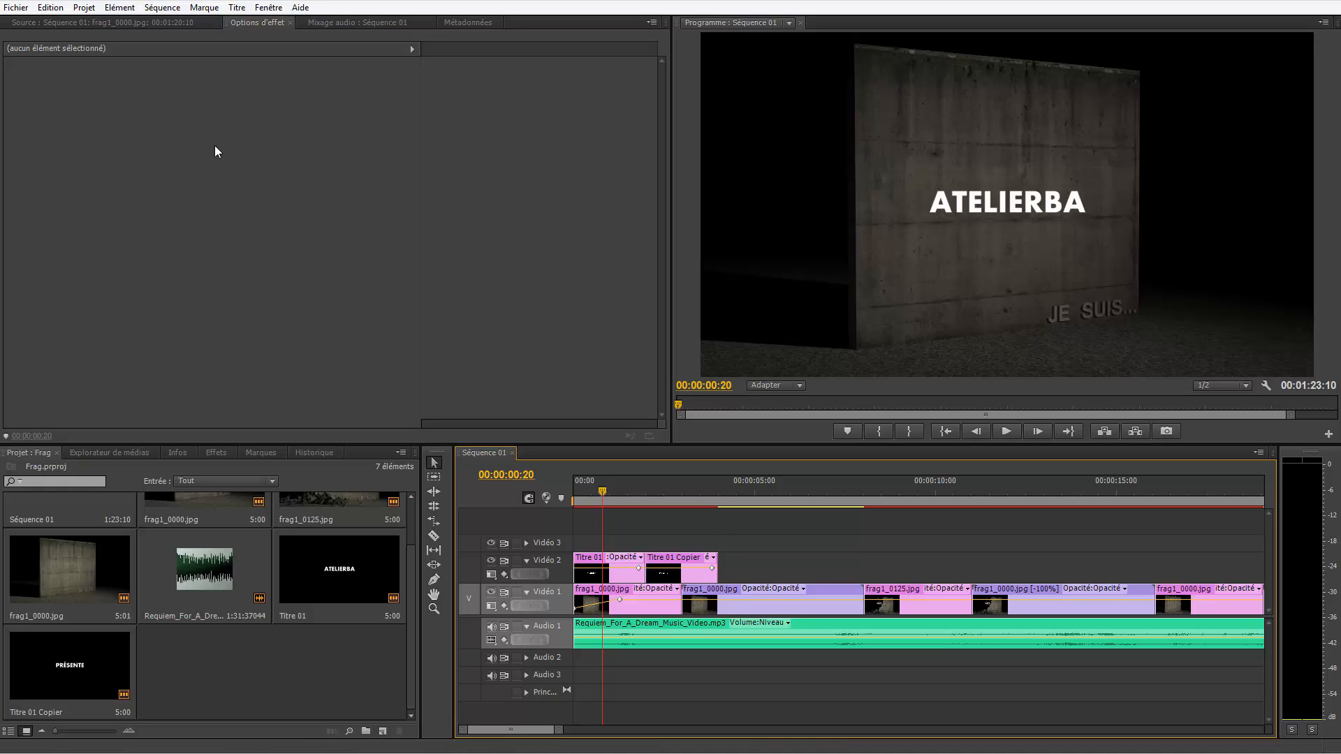
click(15, 8)
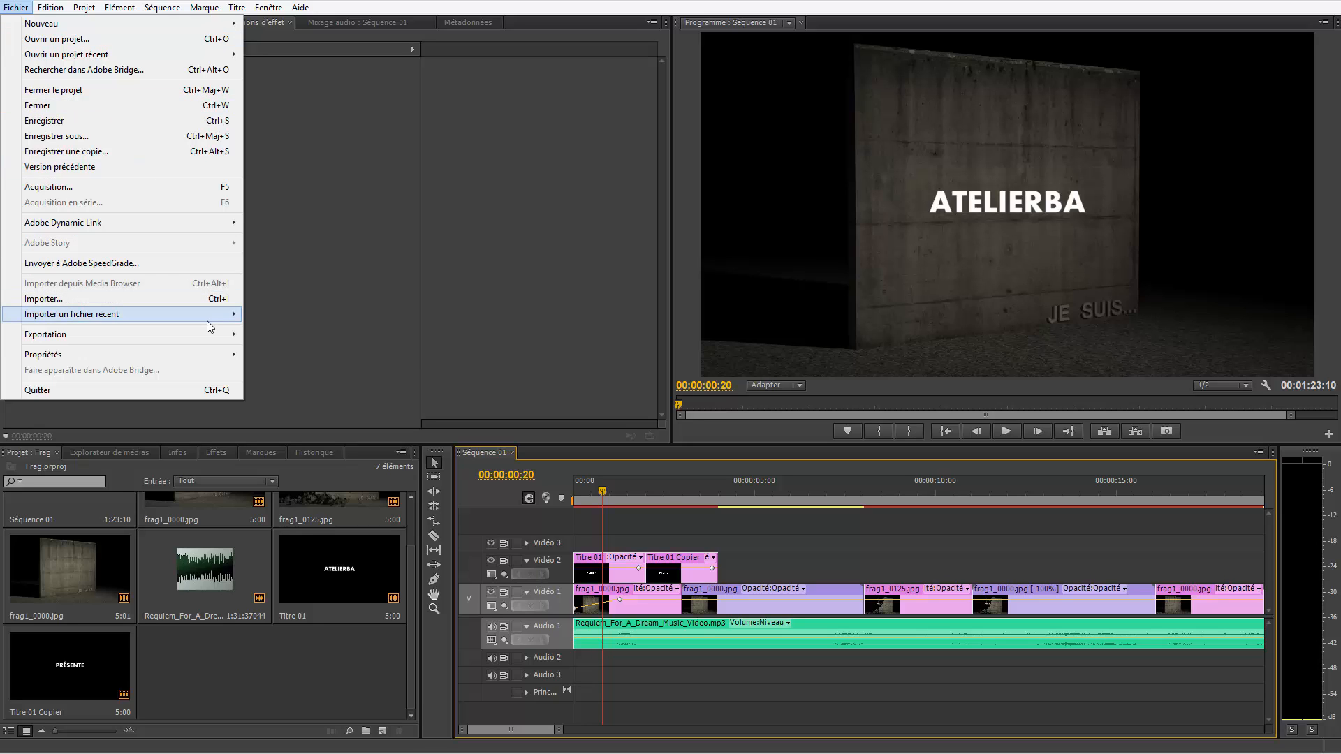
mouse_move(207, 321)
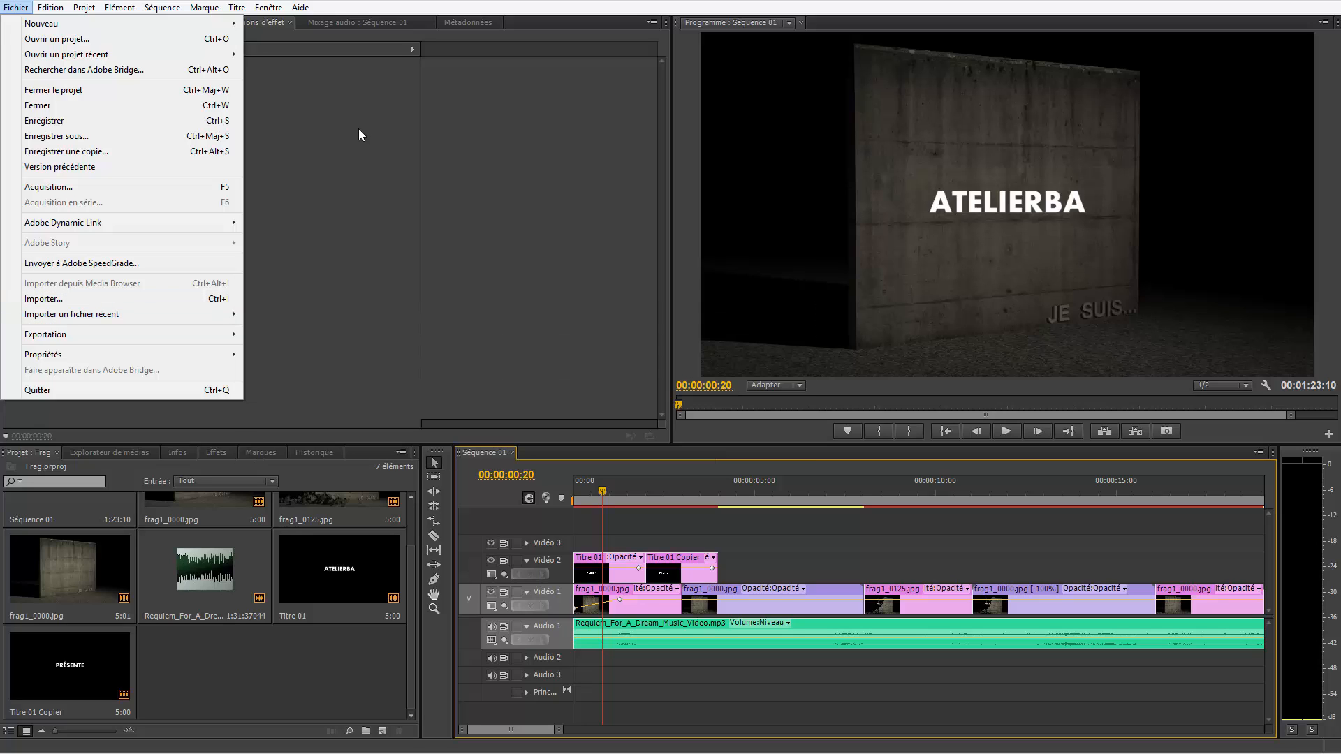
click(359, 130)
click(14, 7)
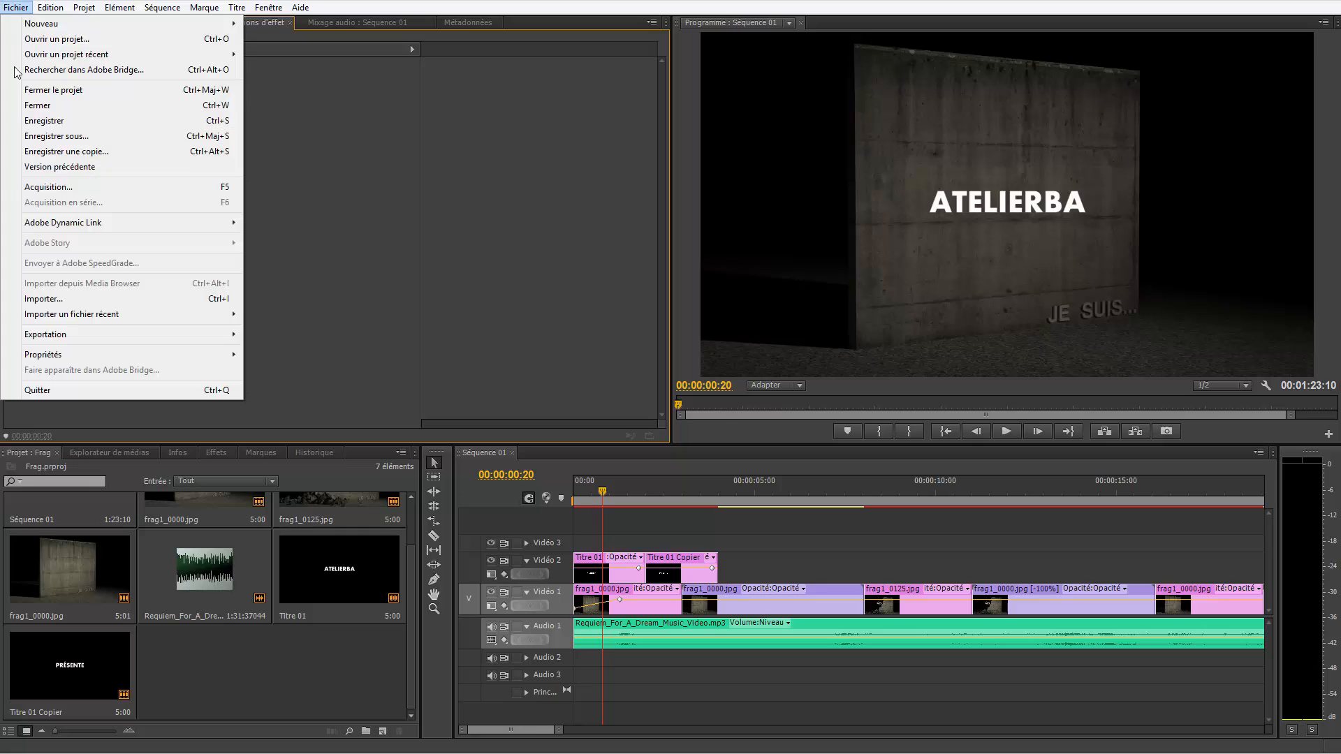
mouse_move(90, 341)
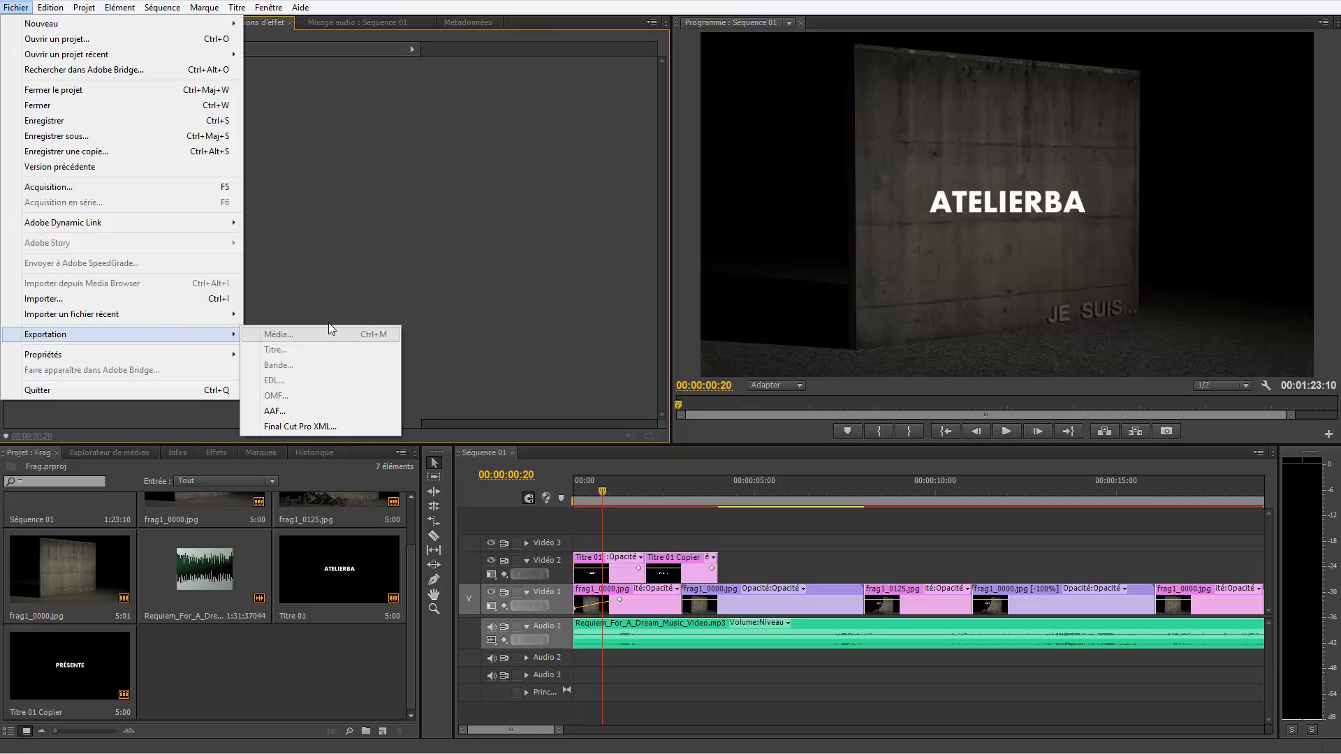
click(468, 350)
Step: Open the media export settings for Séquence 01 and set the export format to H.264
click(492, 517)
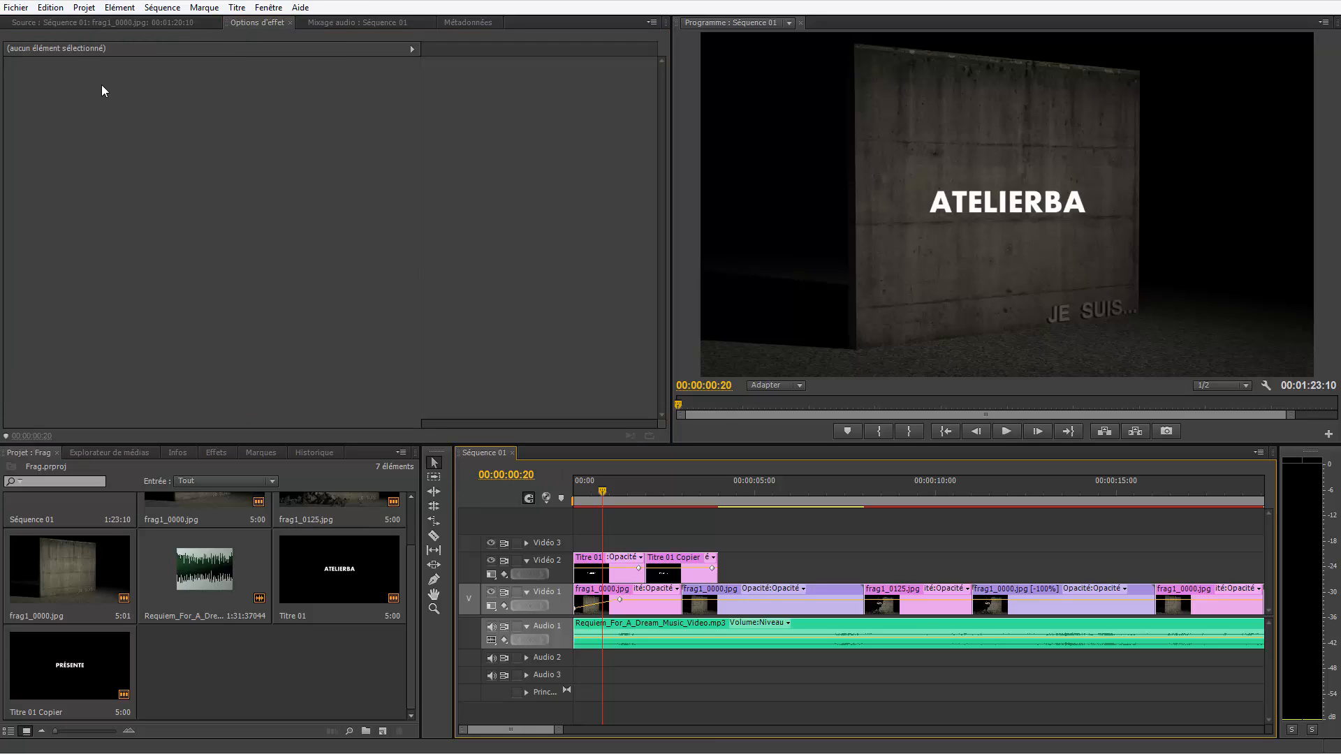
click(17, 8)
mouse_move(124, 334)
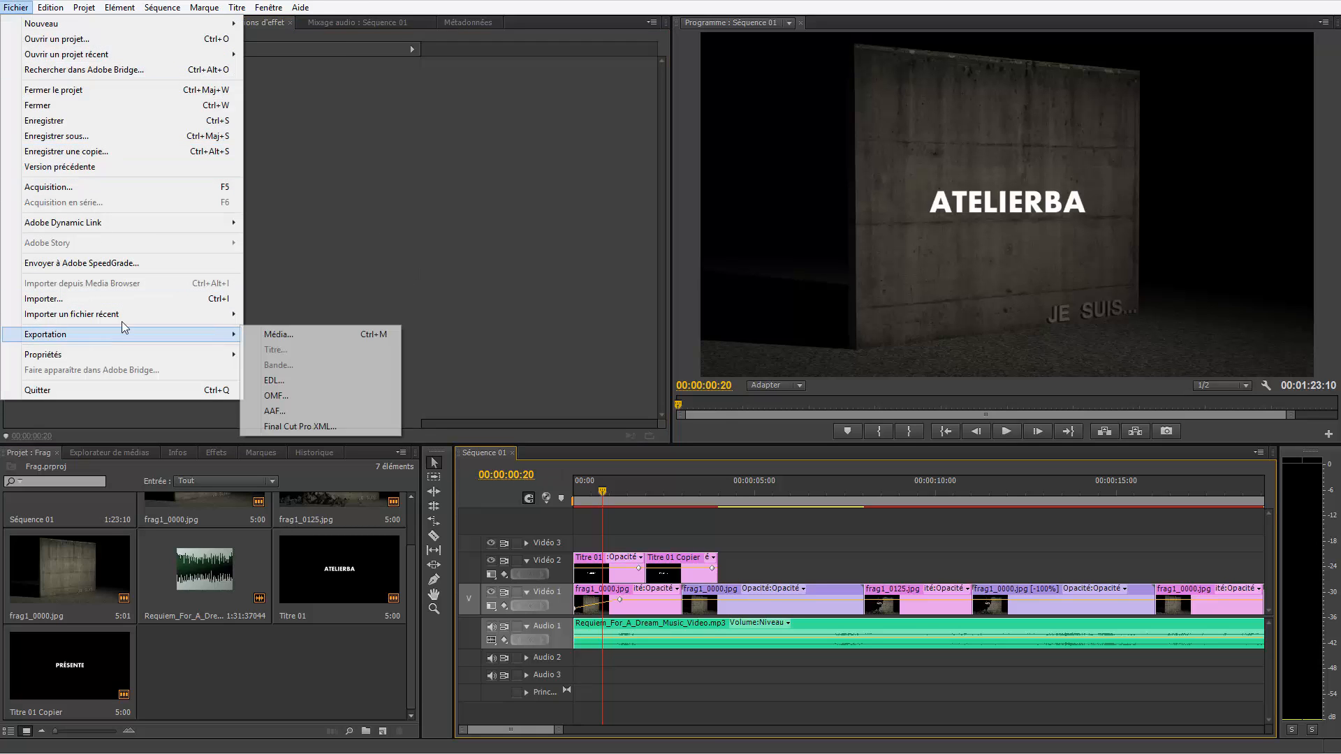
click(333, 335)
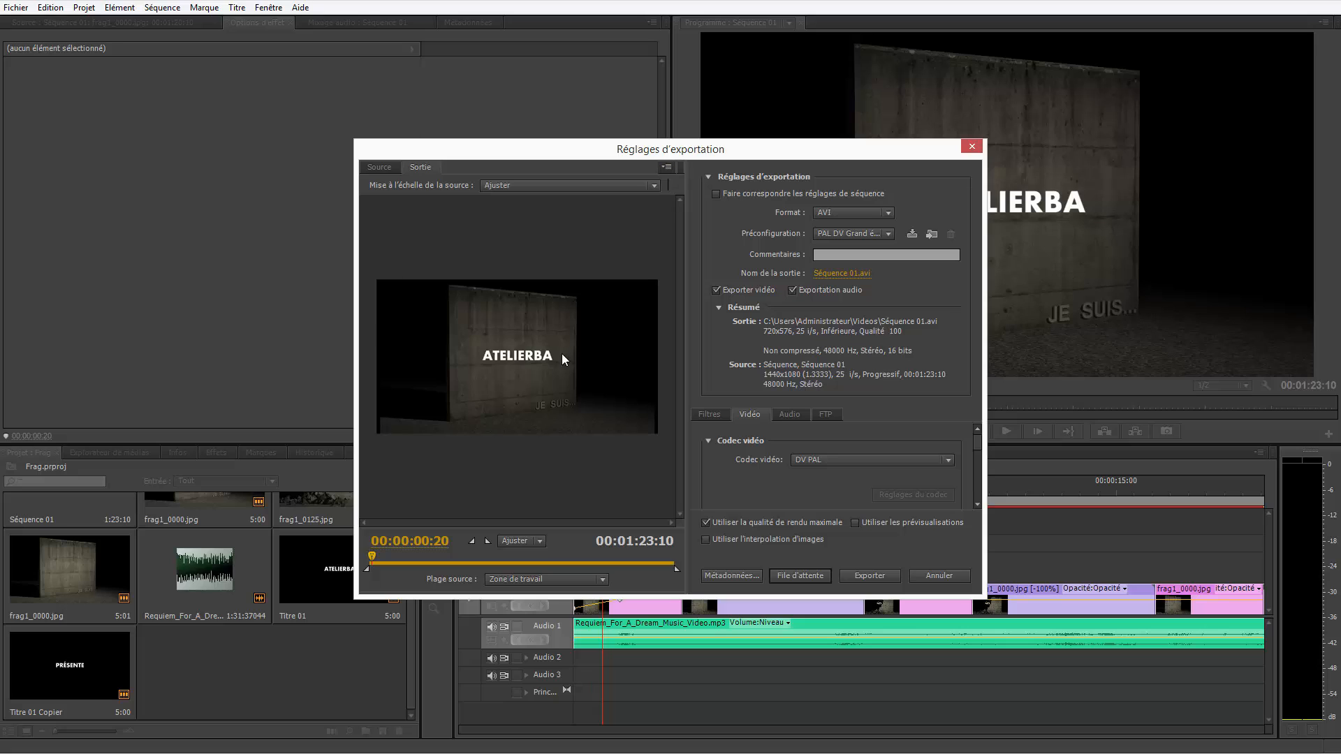
click(889, 212)
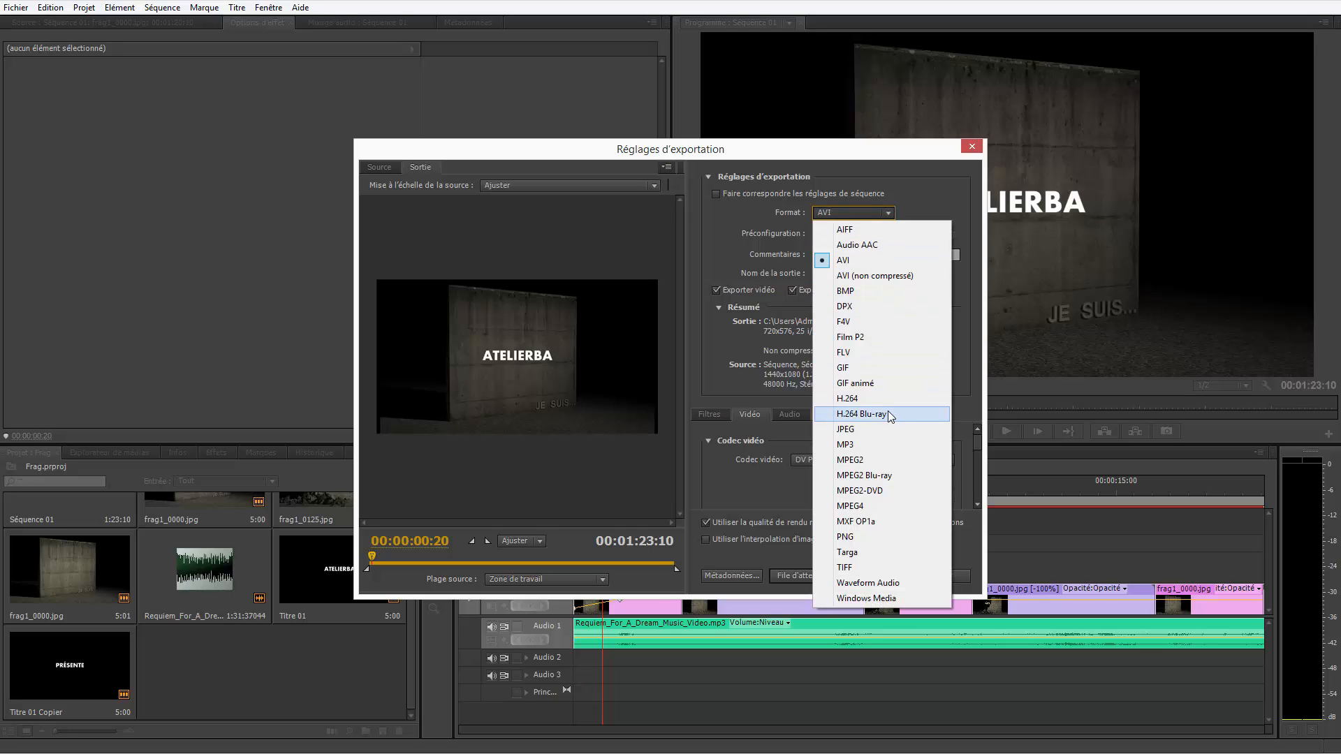
click(856, 398)
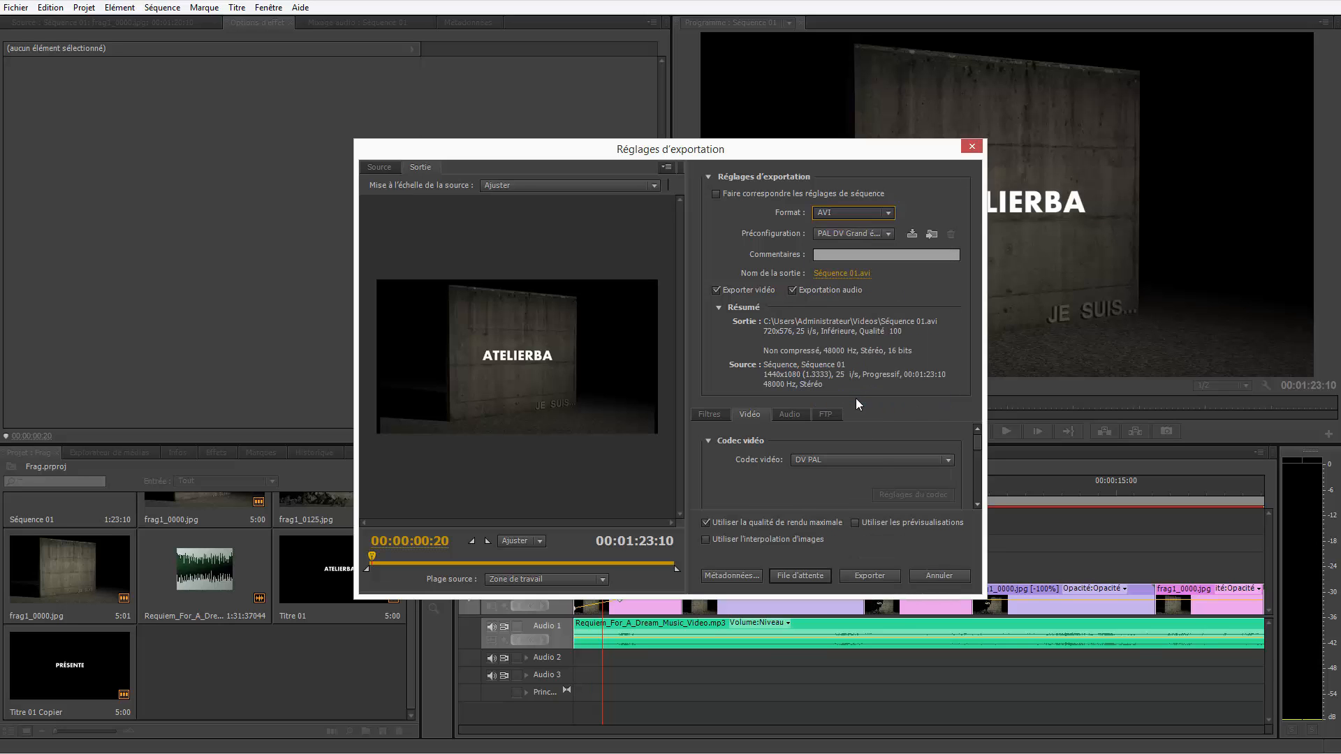
Step: Apply the Vimeo HD 1080p 25 export preset and enable maximum render quality and frame interpolation
click(891, 233)
scroll(1050, 377, down, 4)
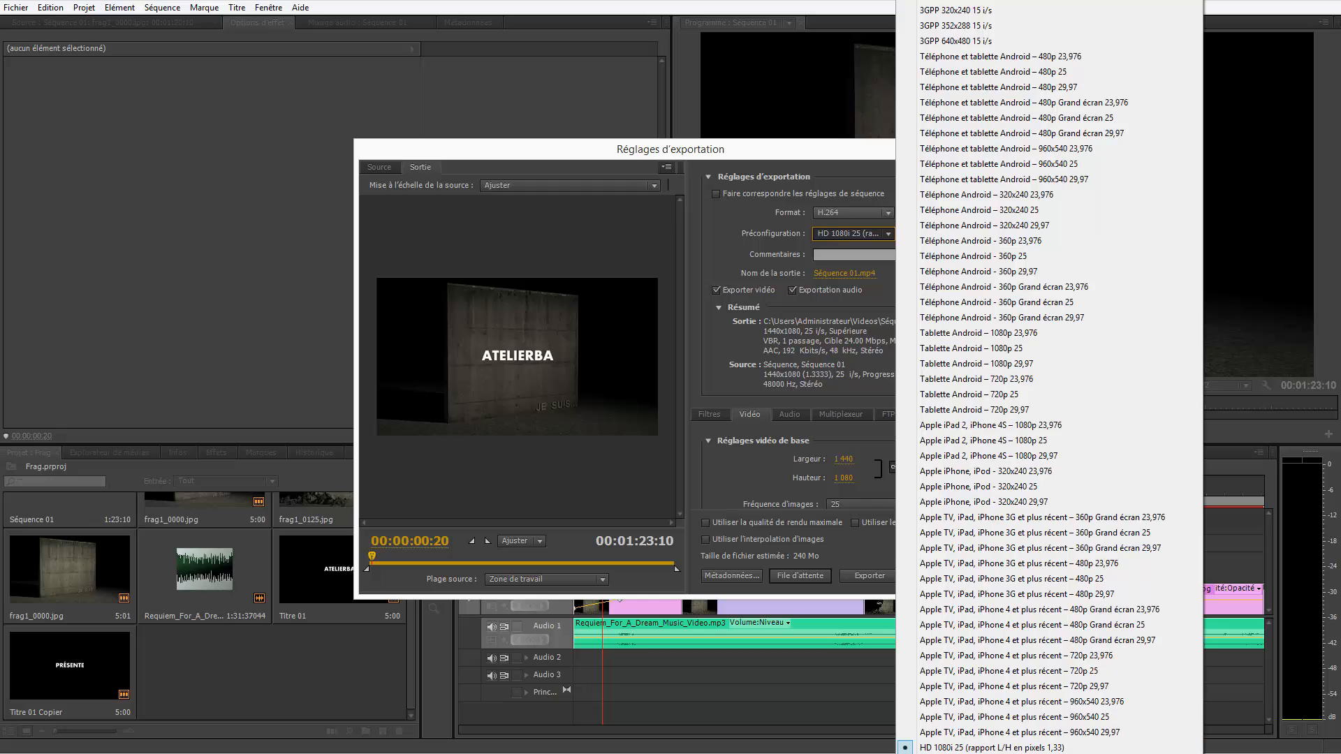
scroll(1049, 378, down, 6)
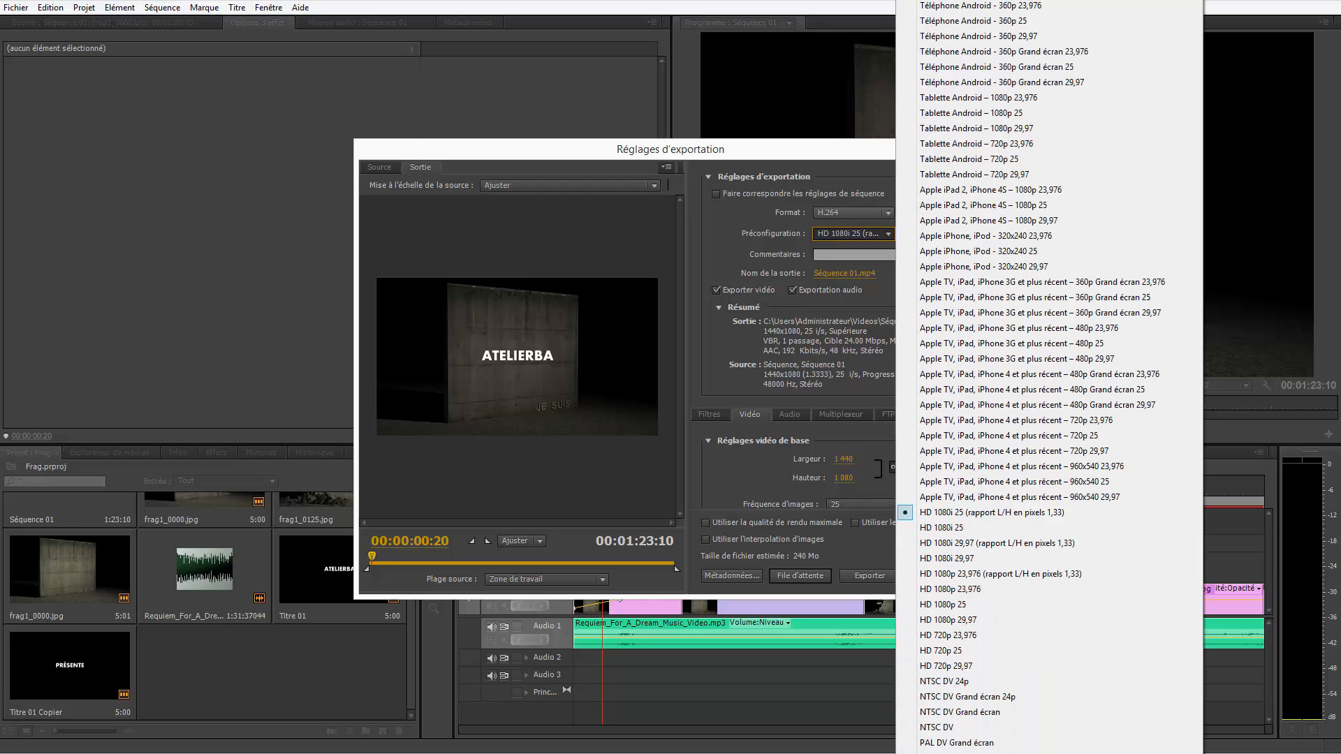
scroll(954, 496, down, 6)
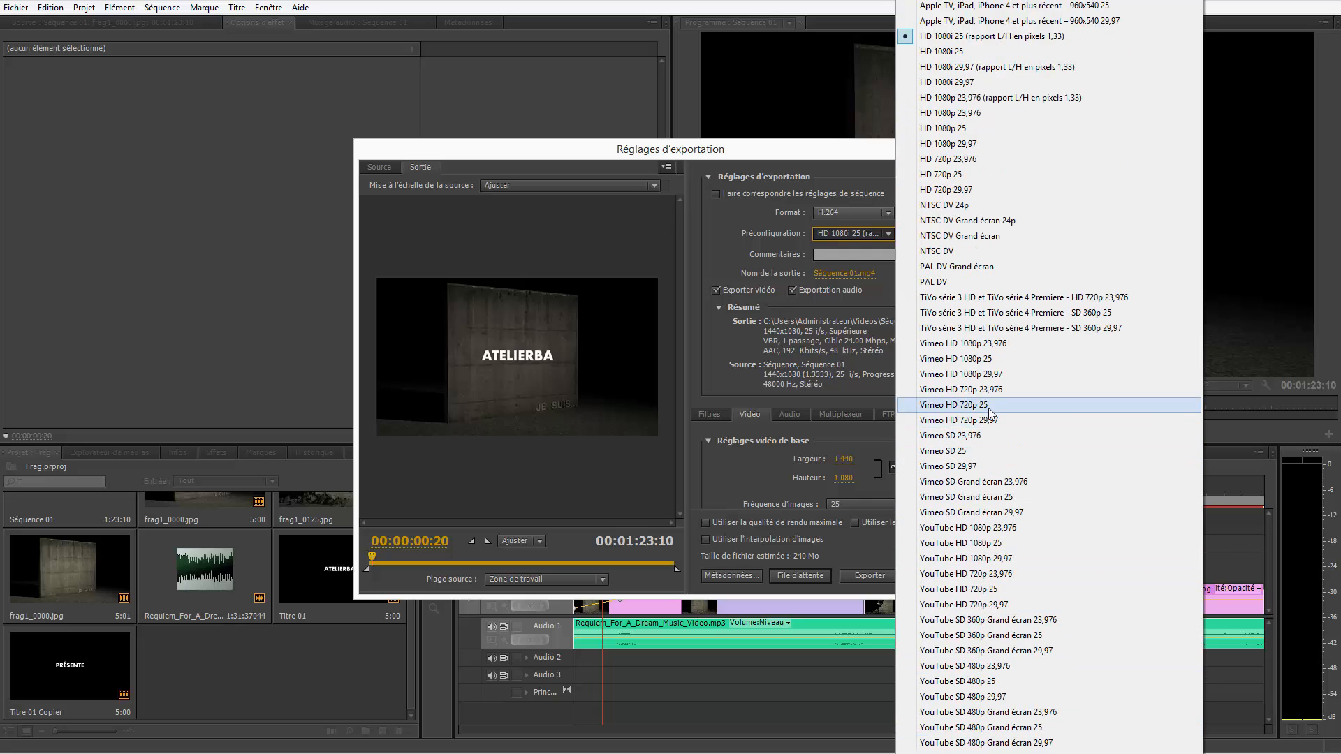
click(985, 359)
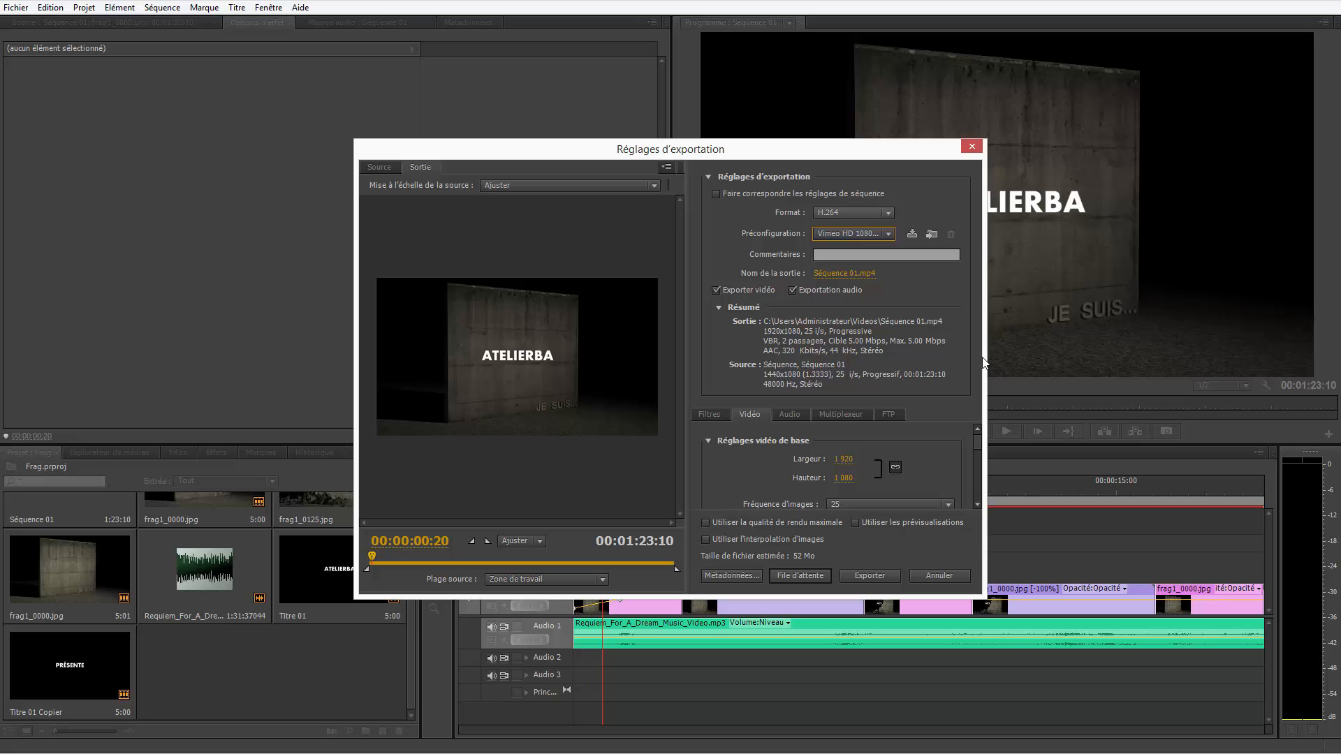
click(736, 537)
click(729, 525)
Step: Name the output file Frag in the Vidéos folder and export the sequence immediately with the current settings
click(853, 274)
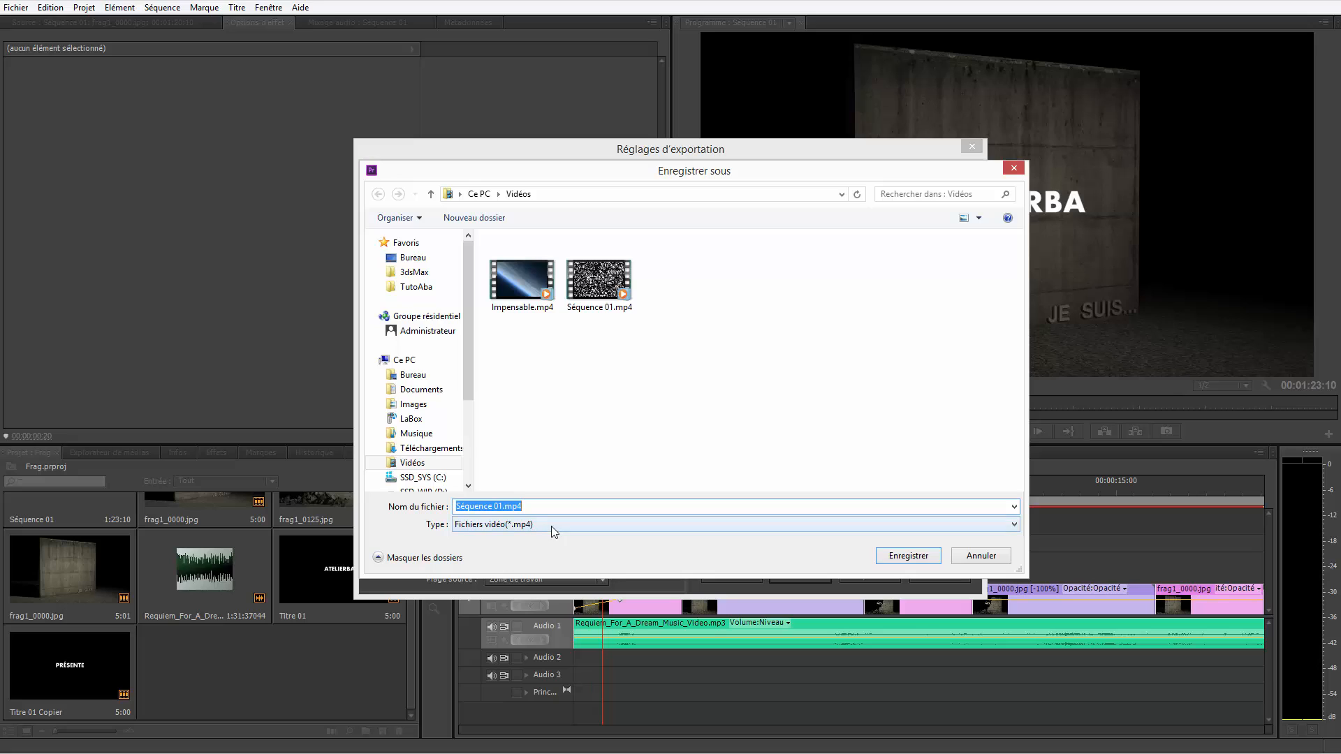
text(Frag)
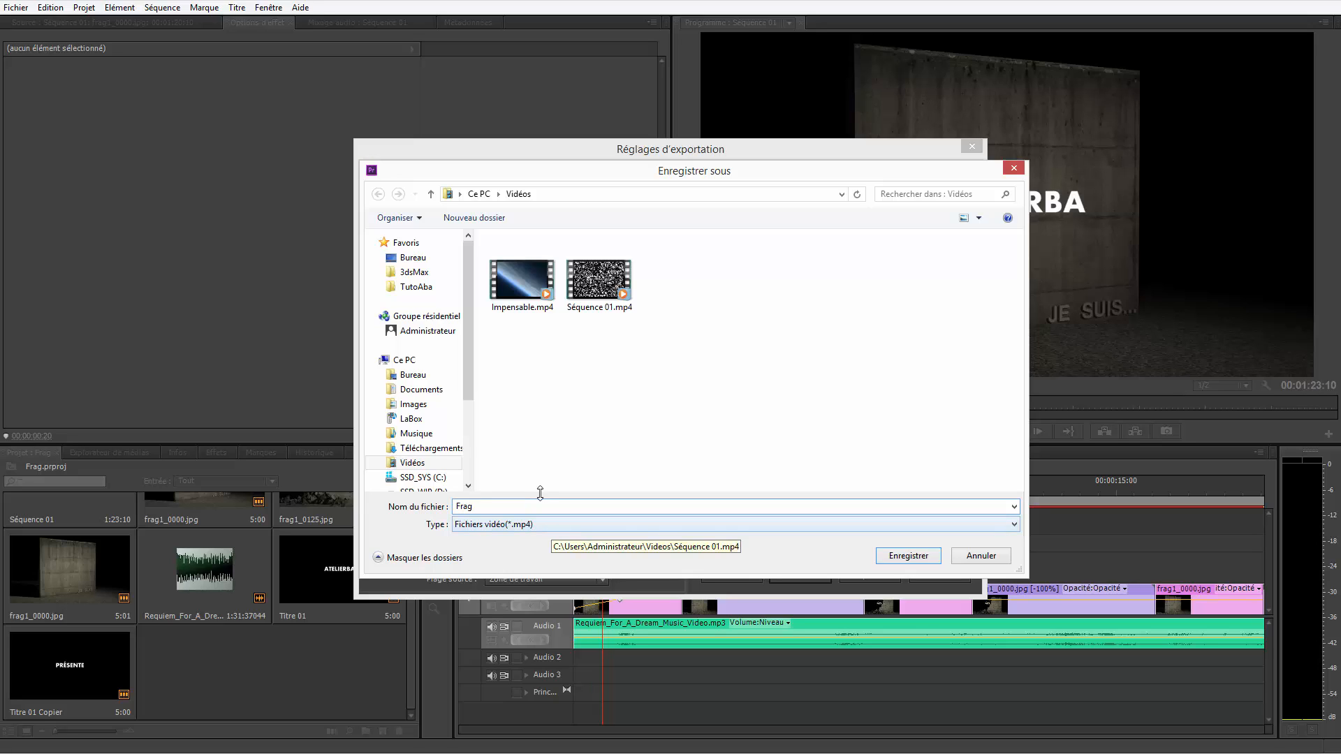
click(907, 556)
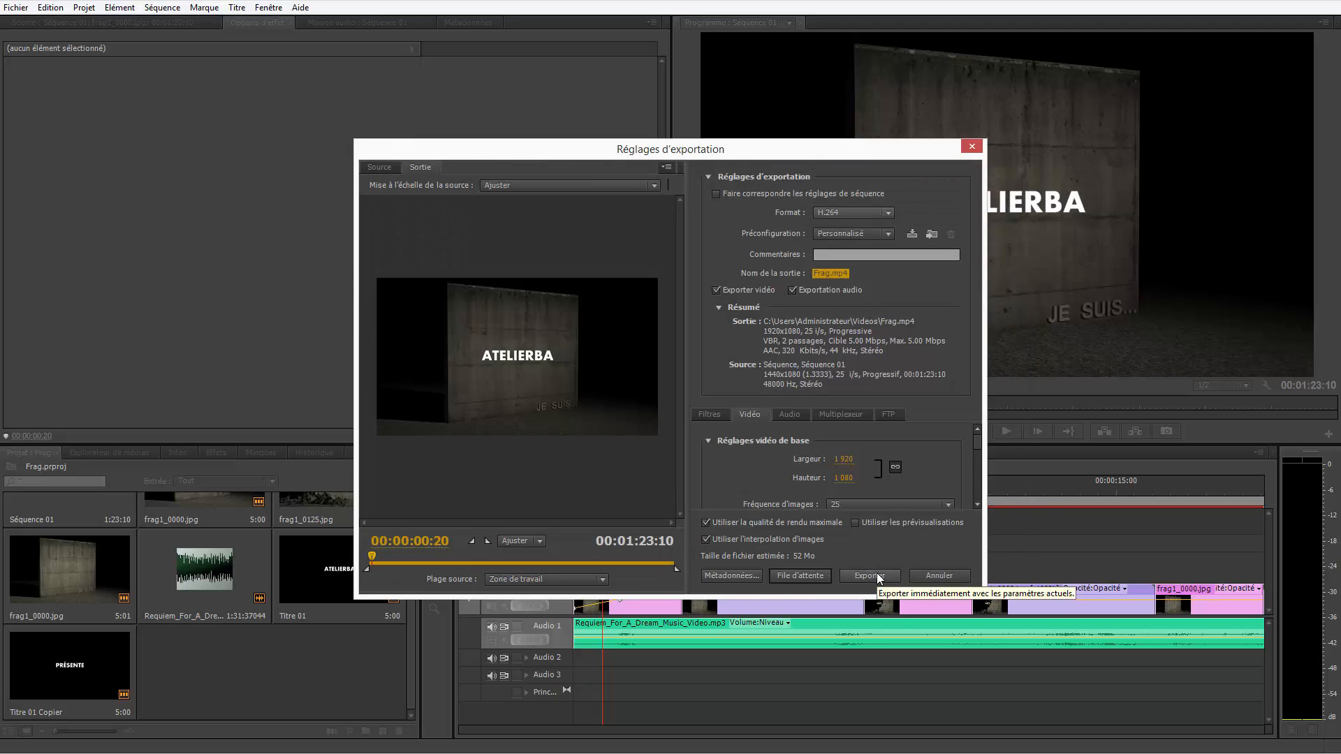
click(877, 573)
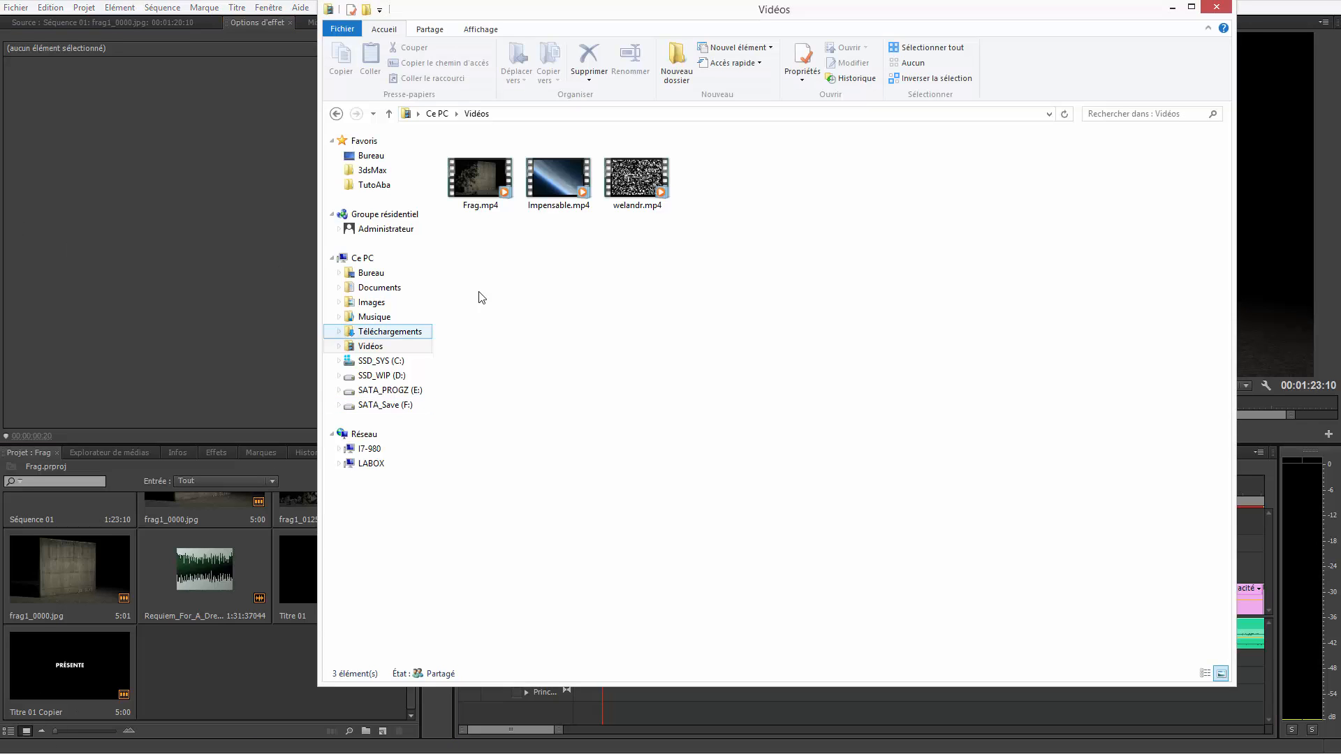
Step: Select the exported Frag.mp4 video in the Vidéos folder in File Explorer
click(493, 174)
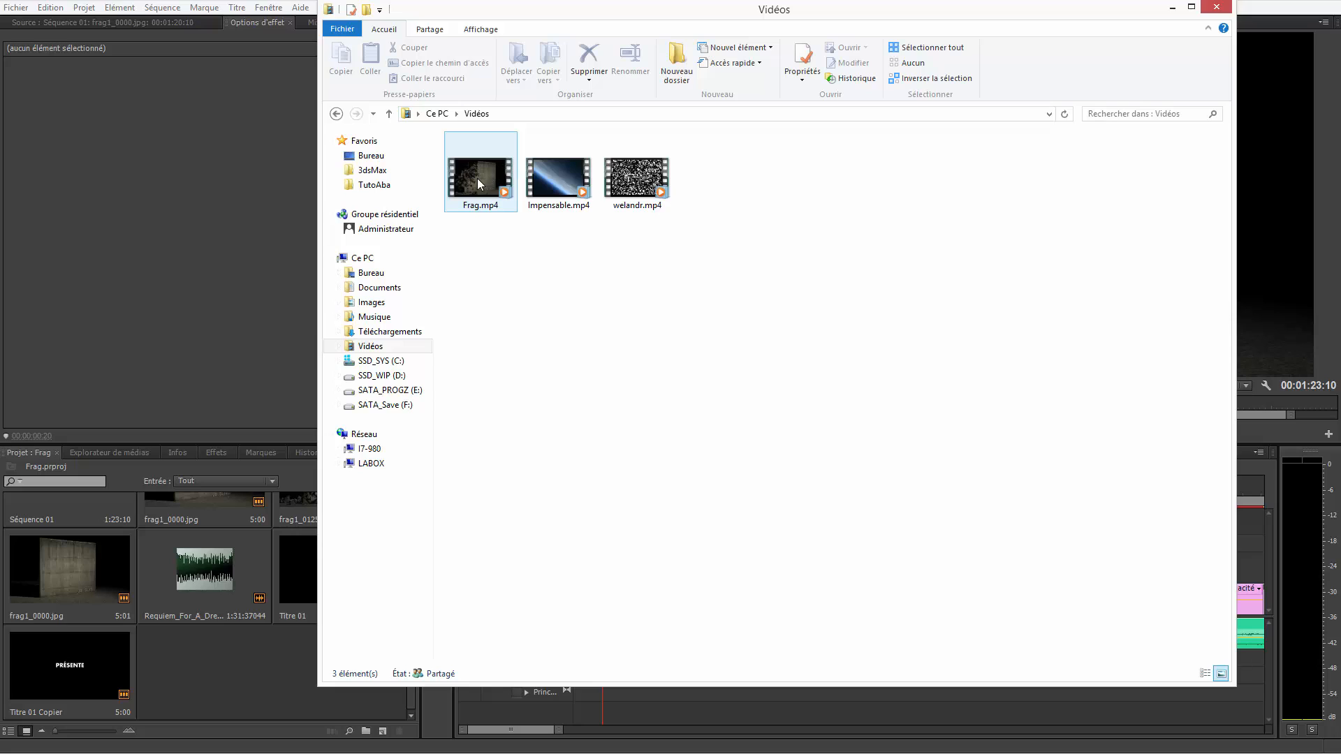